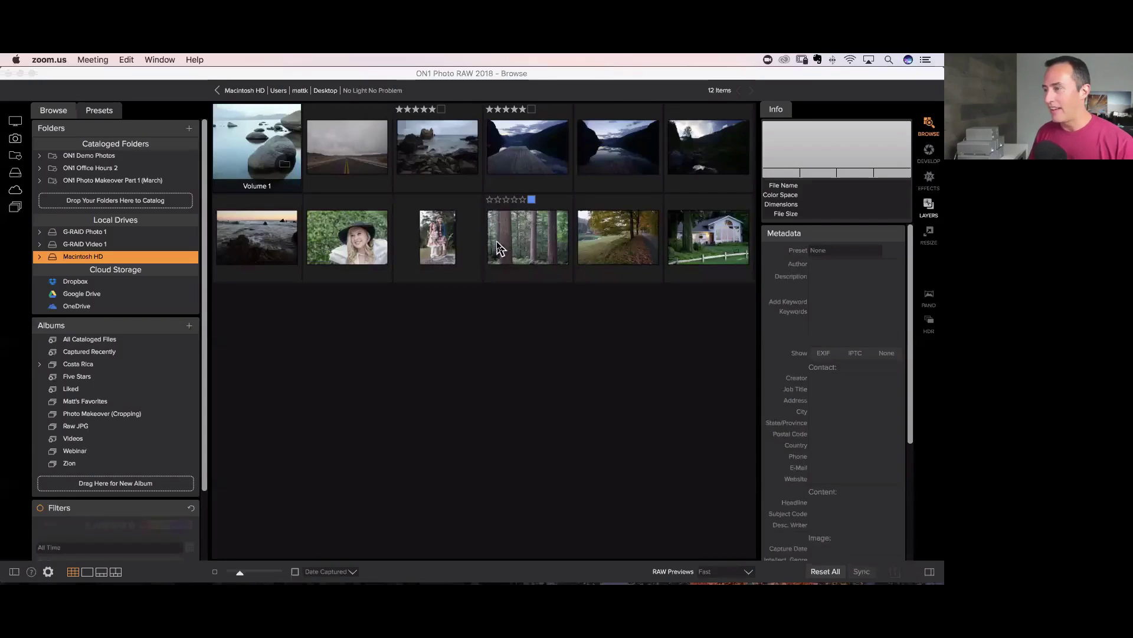
# - Open the autumn road photo _DSC8901.ARW in the Develop module
pyautogui.click(258, 351)
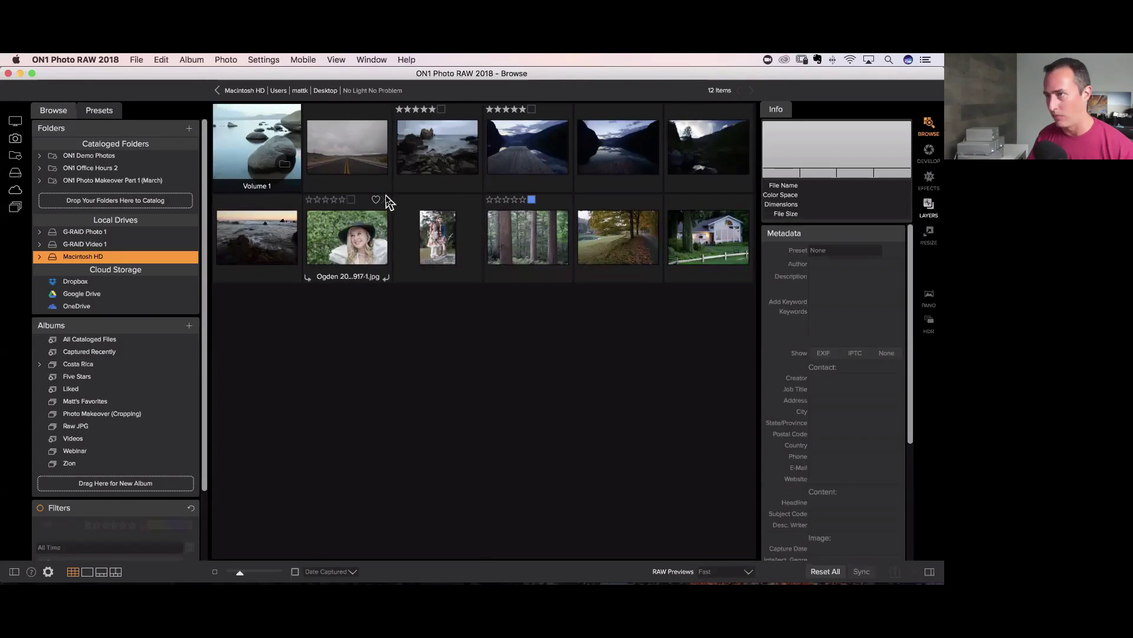
pyautogui.click(601, 238)
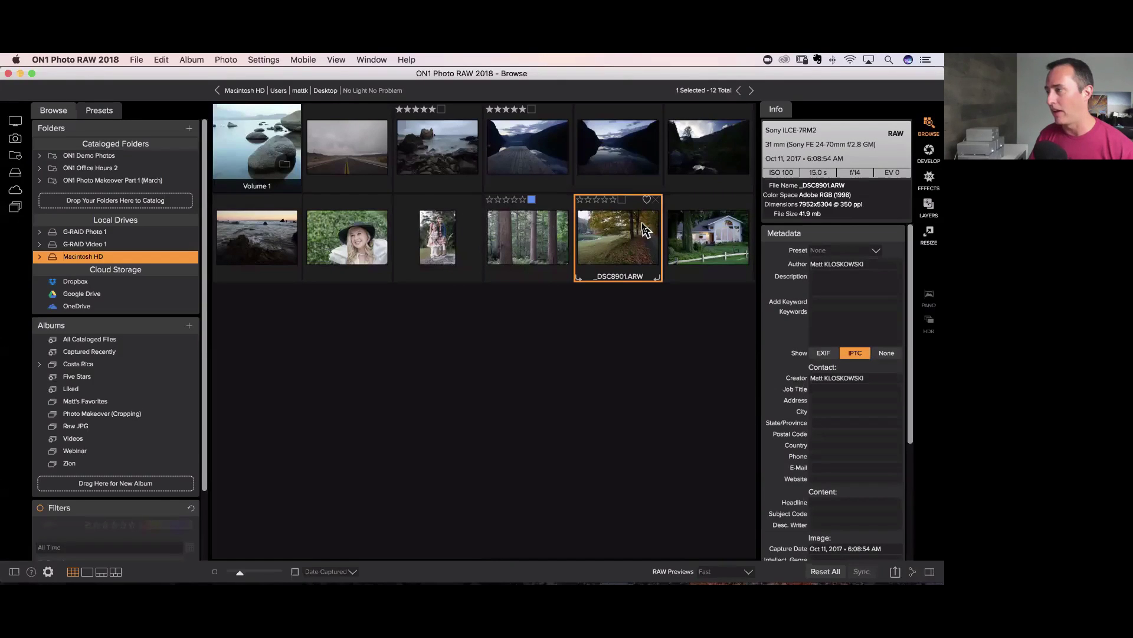
pyautogui.click(929, 153)
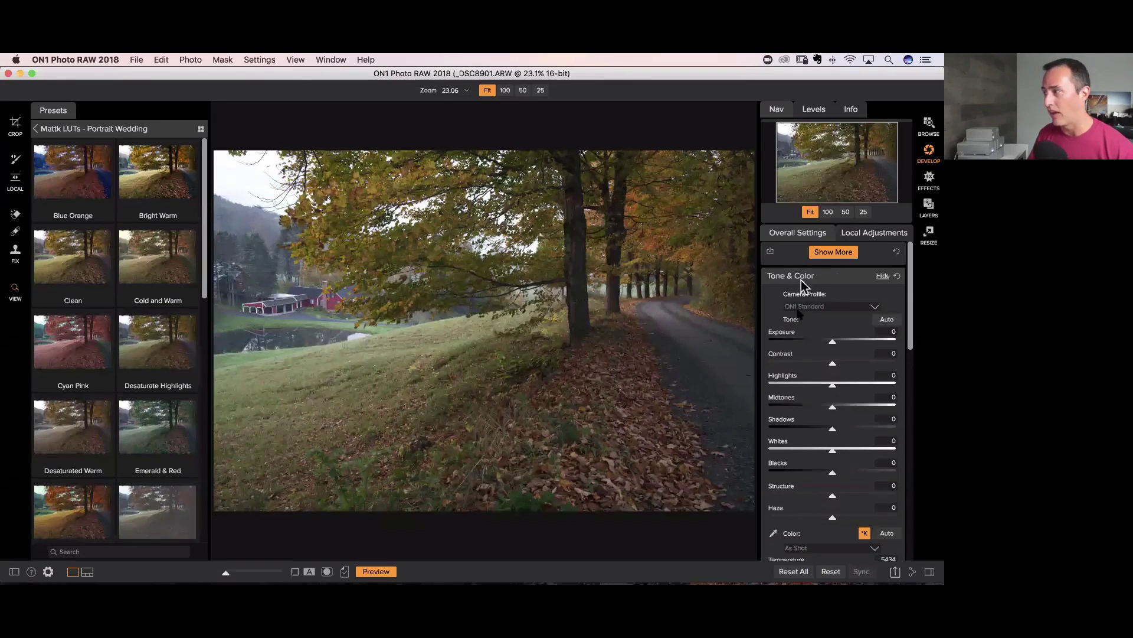
# - Preview camera profiles such as ON1 Neutral and Camera Landscape on the photo without applying any of them
pyautogui.click(812, 308)
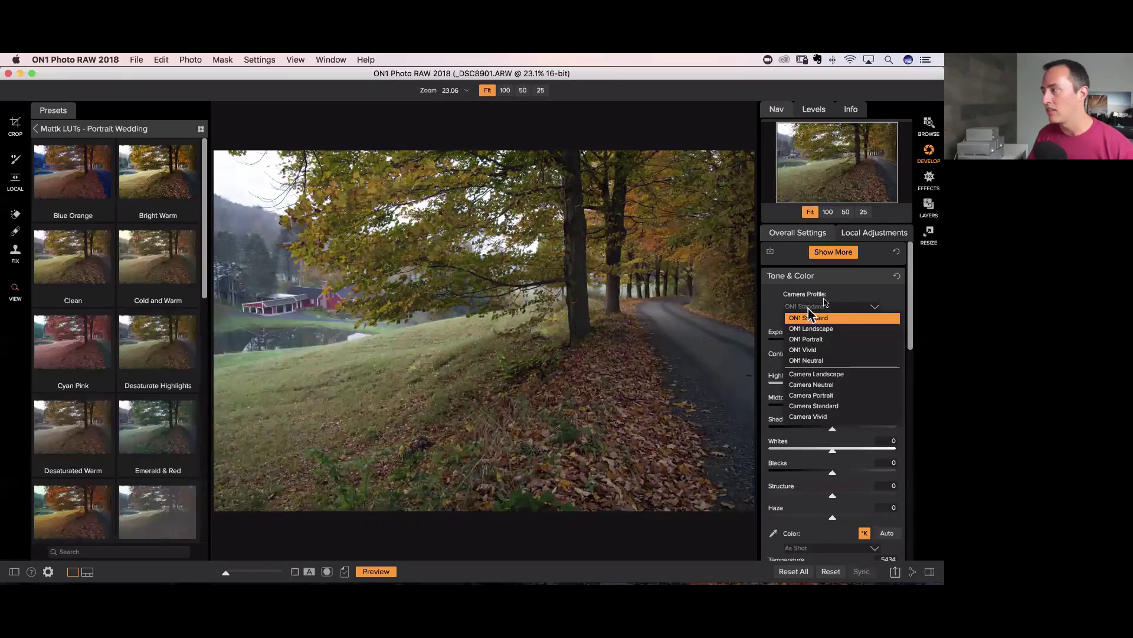
pyautogui.click(848, 295)
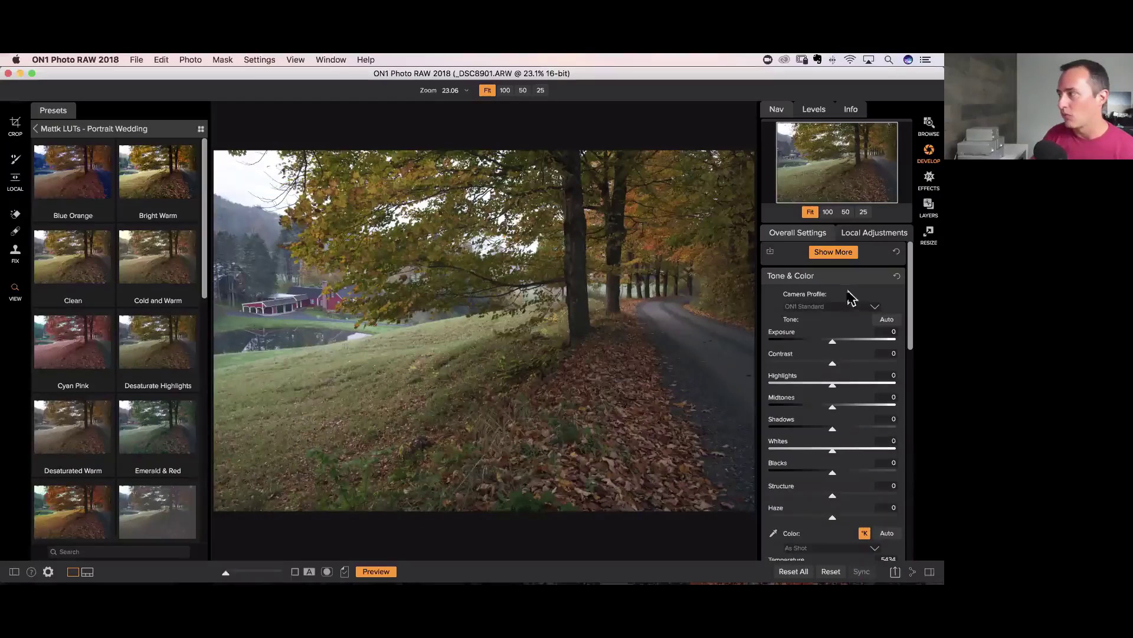
pyautogui.click(844, 308)
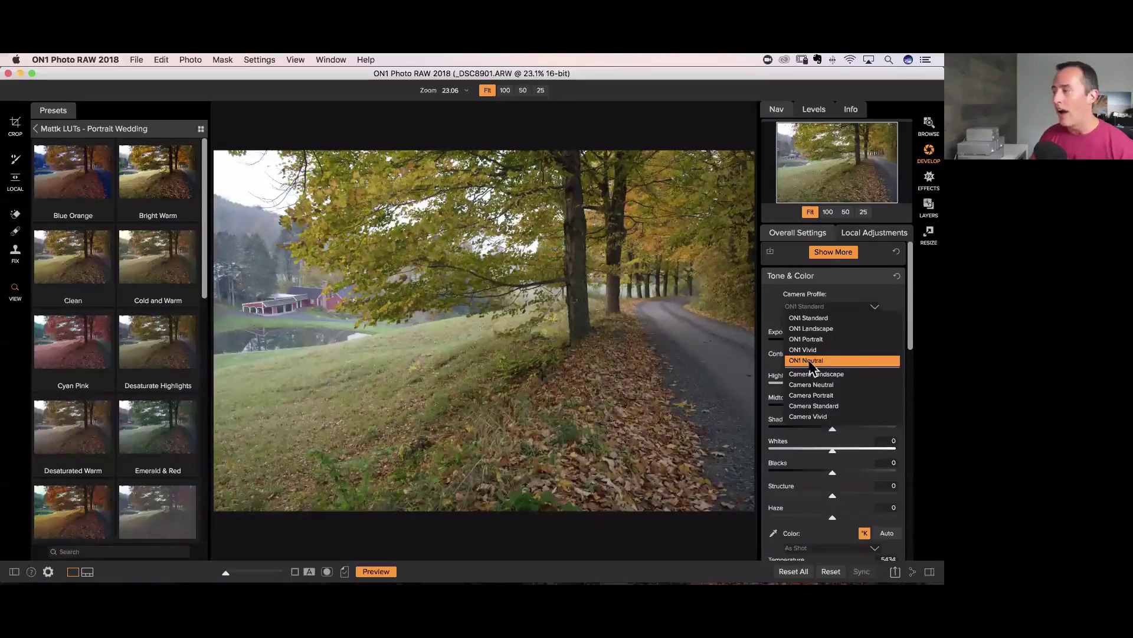
pyautogui.click(893, 304)
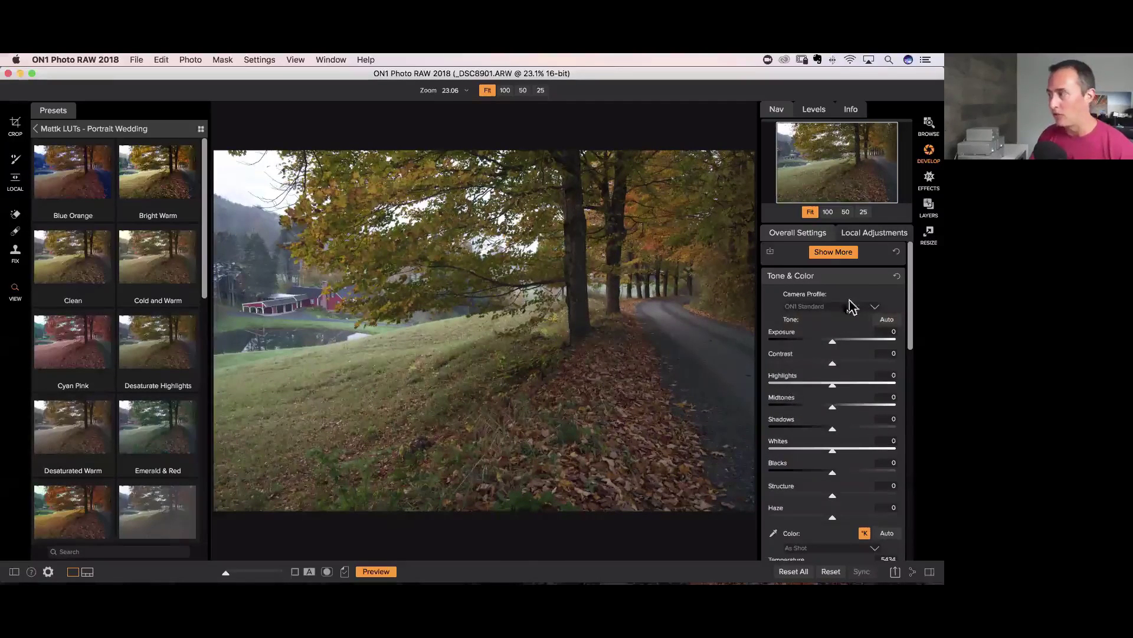
pyautogui.click(848, 308)
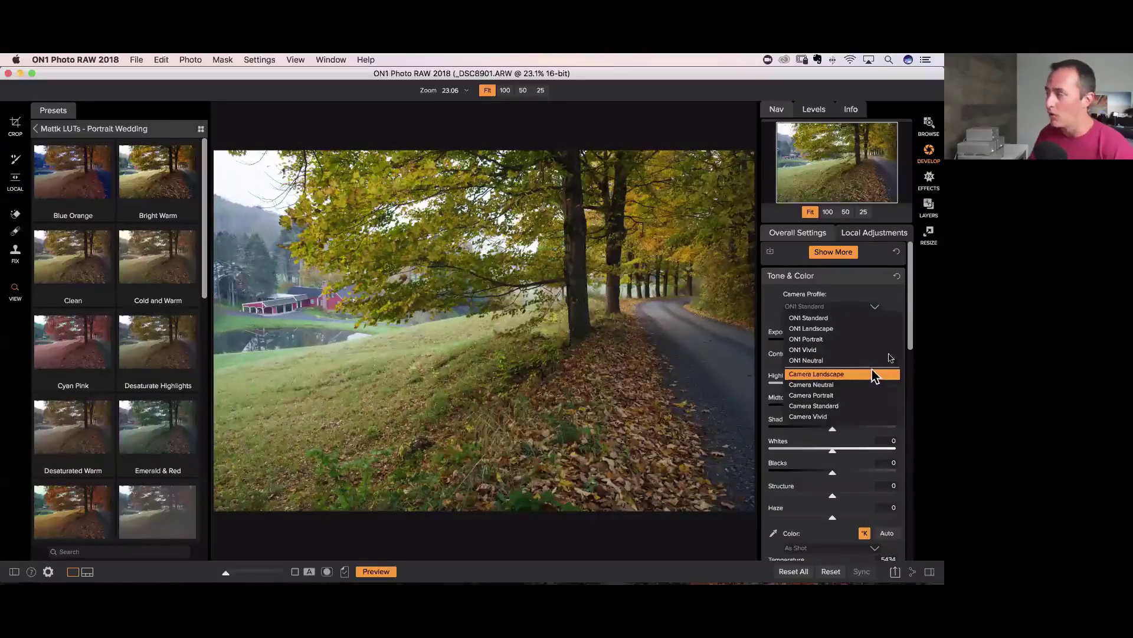
pyautogui.click(894, 318)
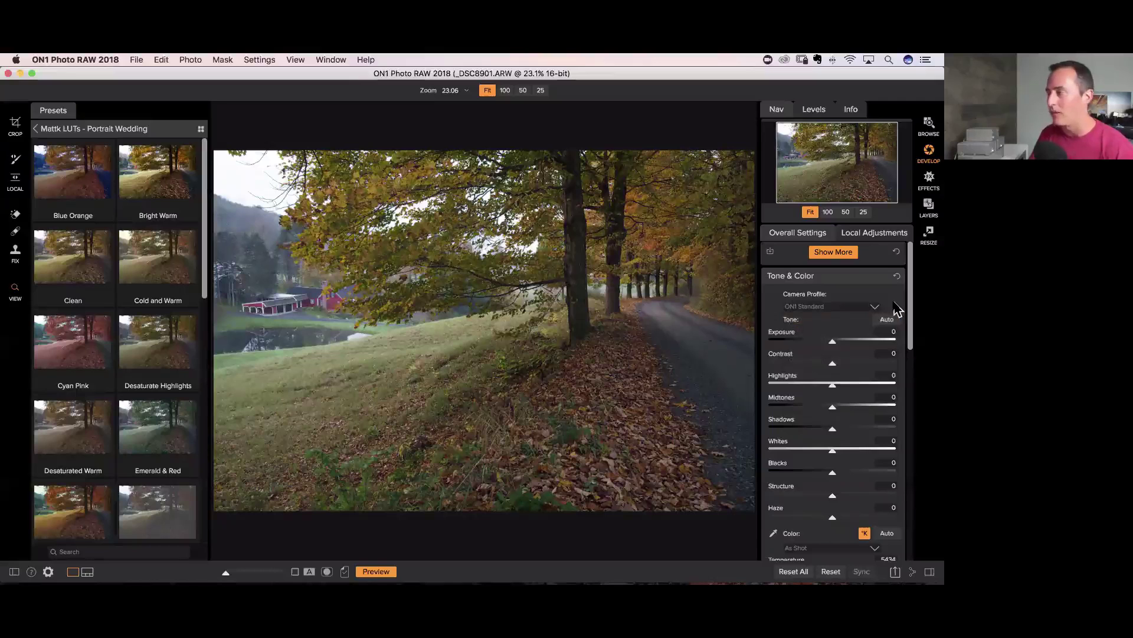
pyautogui.moveTo(910, 304)
pyautogui.mouseDown()
pyautogui.moveTo(911, 362)
pyautogui.moveTo(910, 321)
pyautogui.mouseUp()
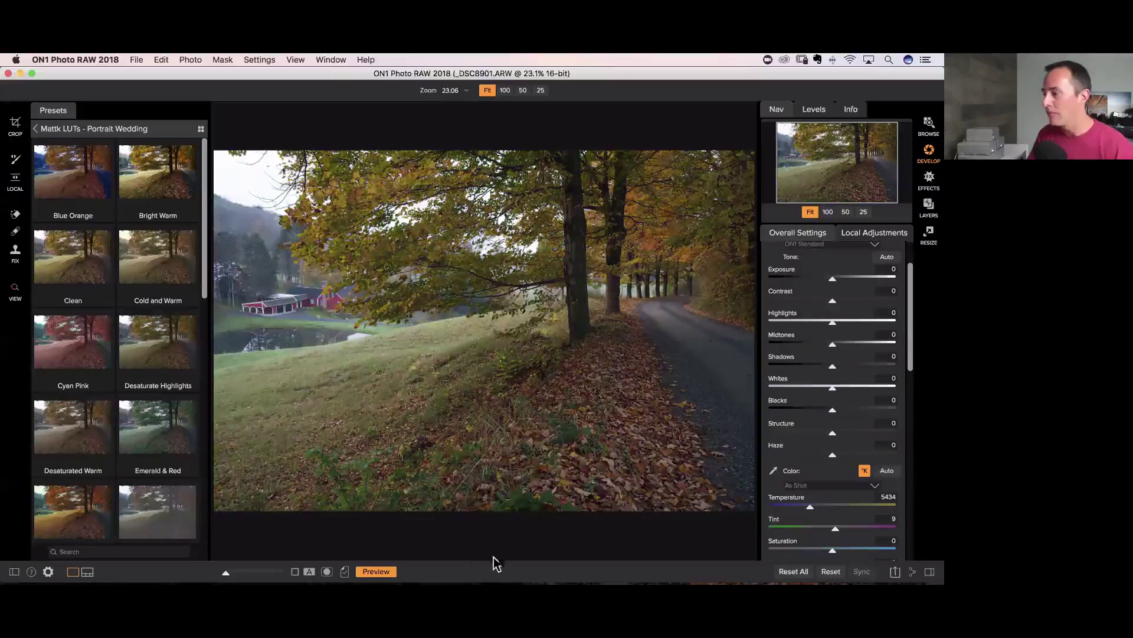
pyautogui.scroll(4, 843, 316)
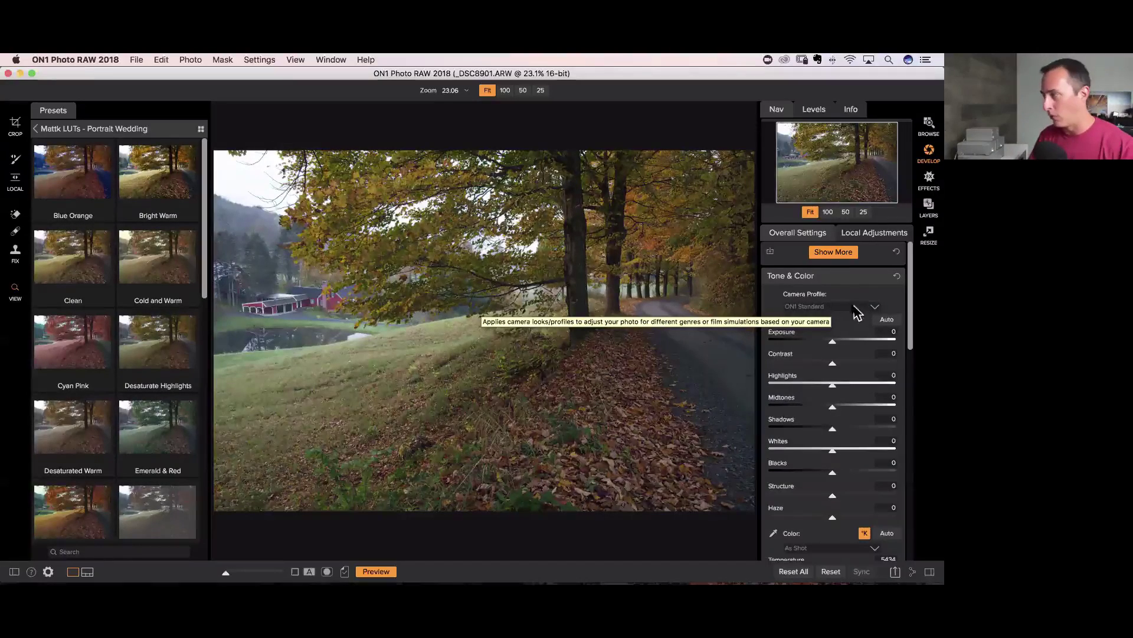
pyautogui.click(820, 307)
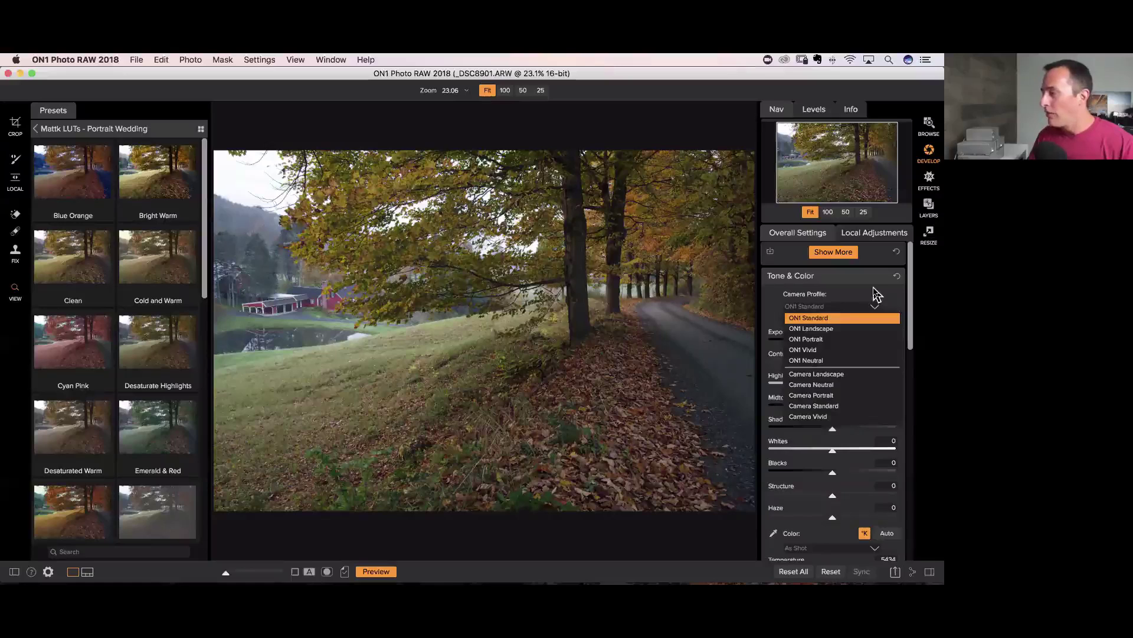
pyautogui.click(876, 294)
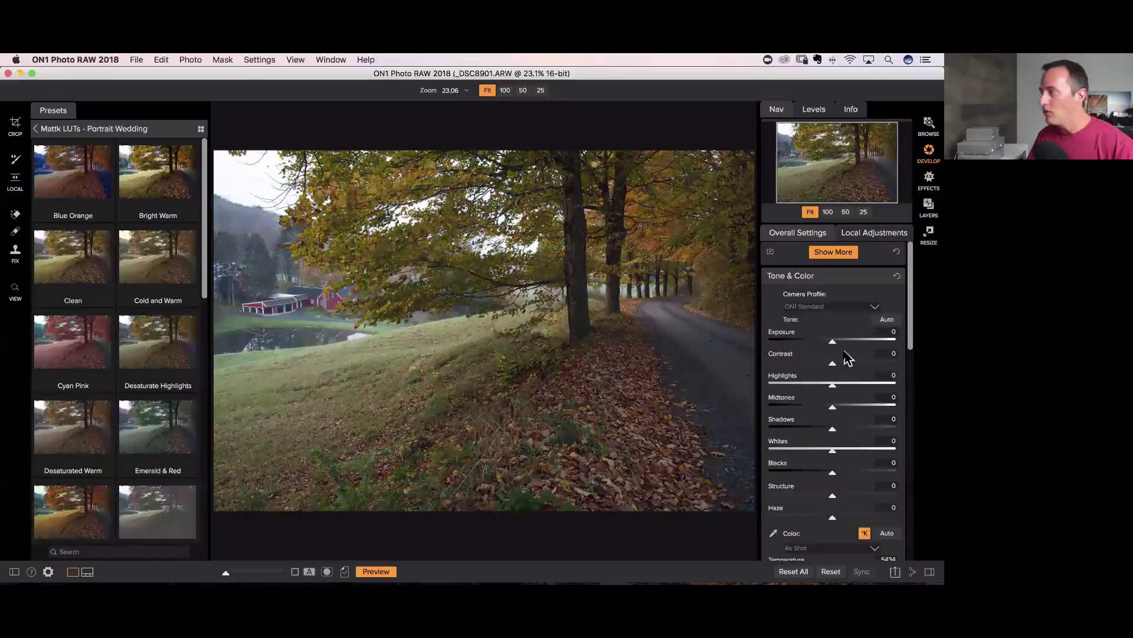
# - Set Shadows to 23 and Highlights to -50 for the photo's overall tone
pyautogui.moveTo(834, 430)
pyautogui.mouseDown()
pyautogui.moveTo(867, 431)
pyautogui.moveTo(846, 430)
pyautogui.mouseUp()
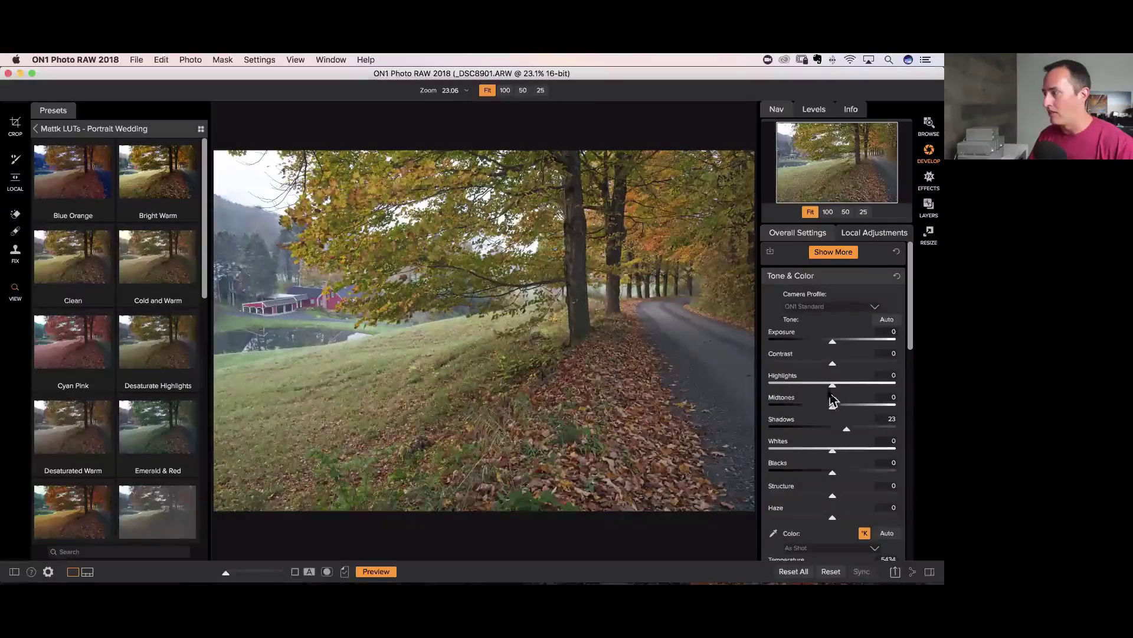
pyautogui.moveTo(832, 385); pyautogui.dragTo(801, 392)
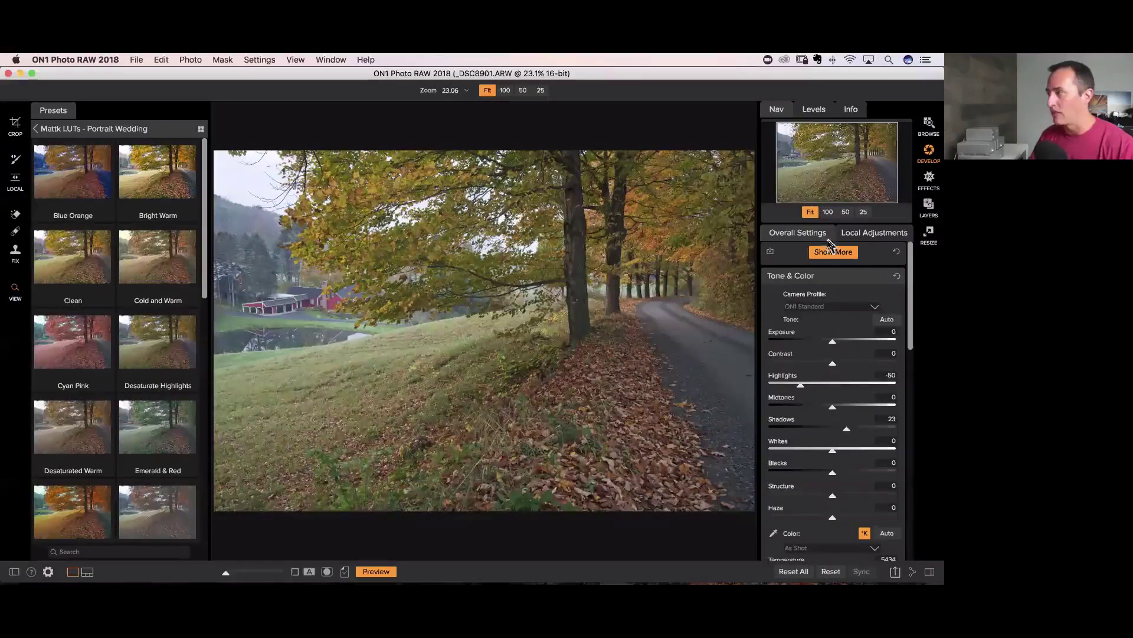
# - Add the Transform adjustment, look over its perspective controls, and remove it again
pyautogui.click(831, 250)
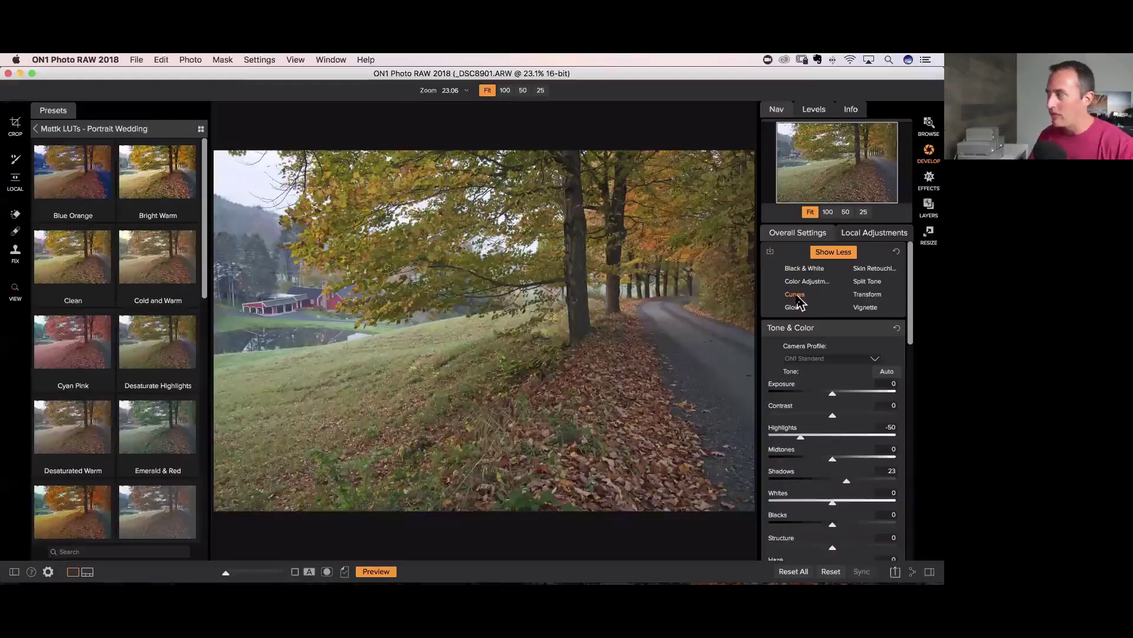
pyautogui.click(872, 295)
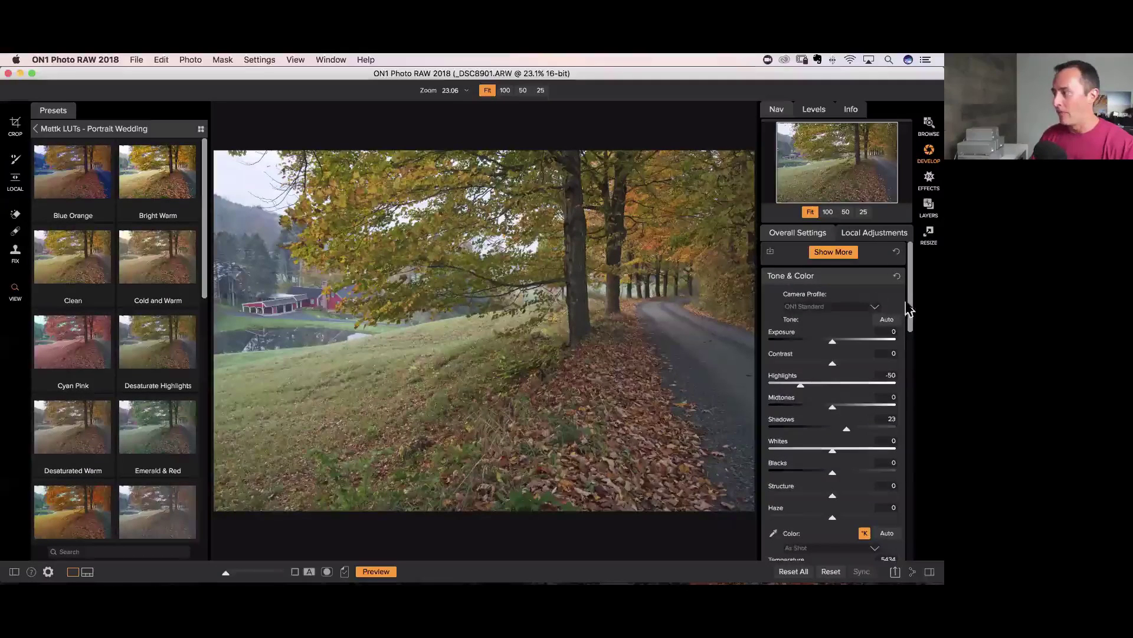
pyautogui.moveTo(908, 311); pyautogui.dragTo(899, 539)
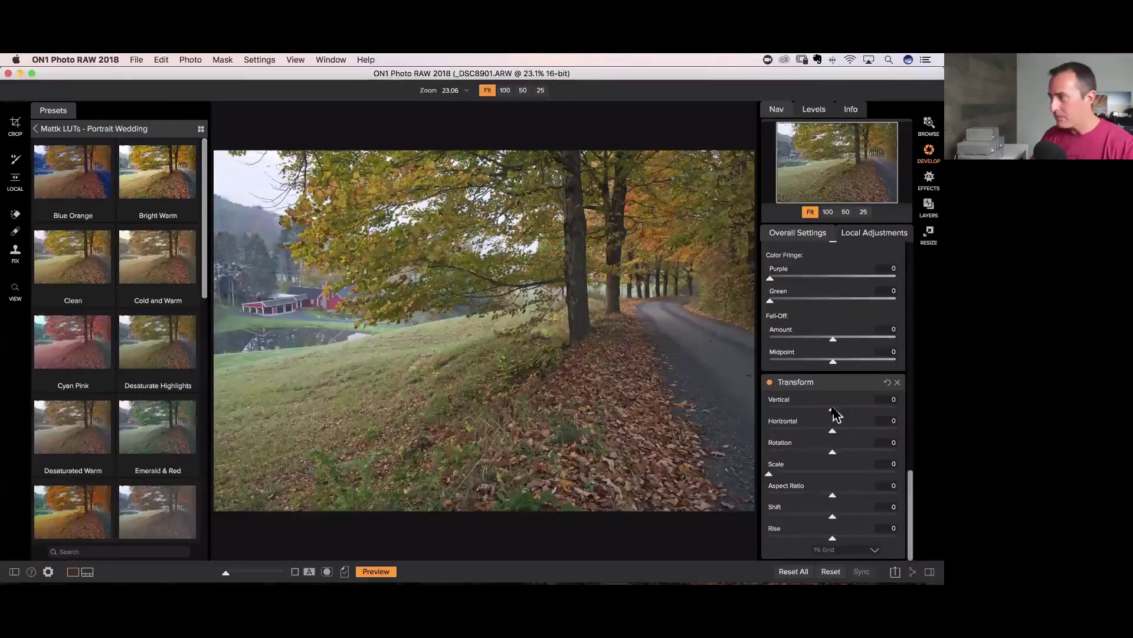
pyautogui.moveTo(832, 409); pyautogui.dragTo(830, 413)
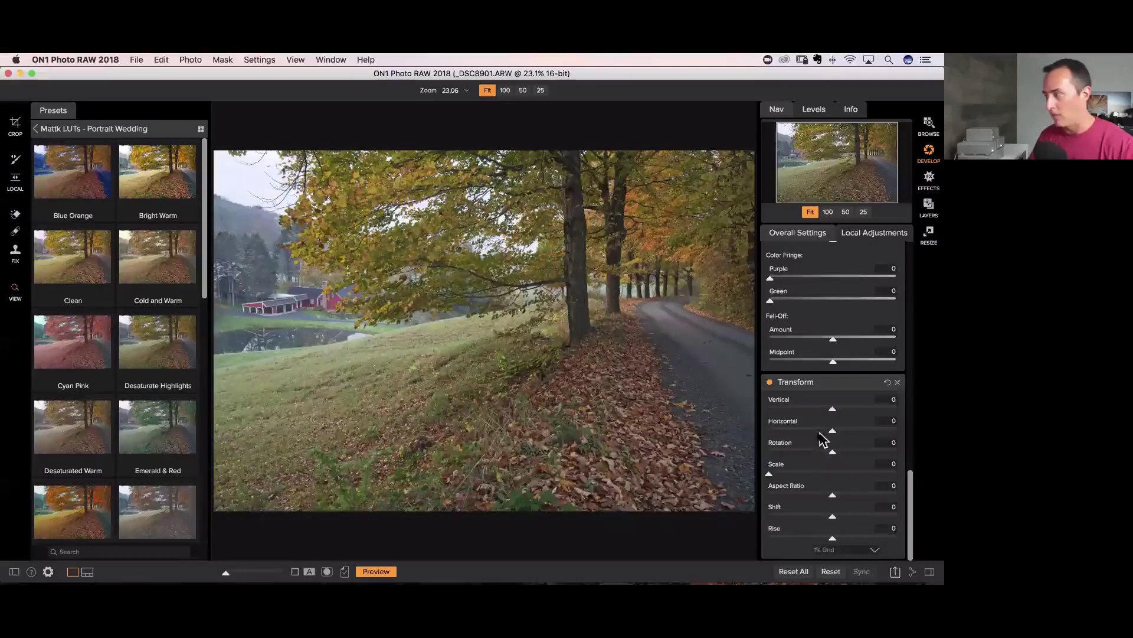
pyautogui.scroll(3, 873, 387)
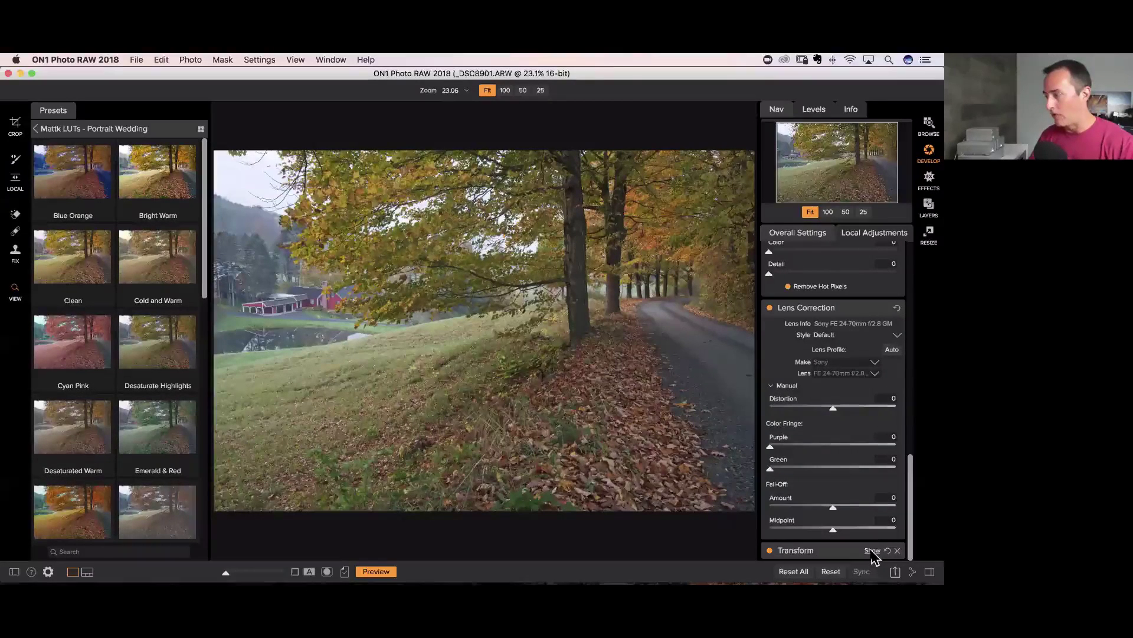
pyautogui.scroll(-3, 826, 431)
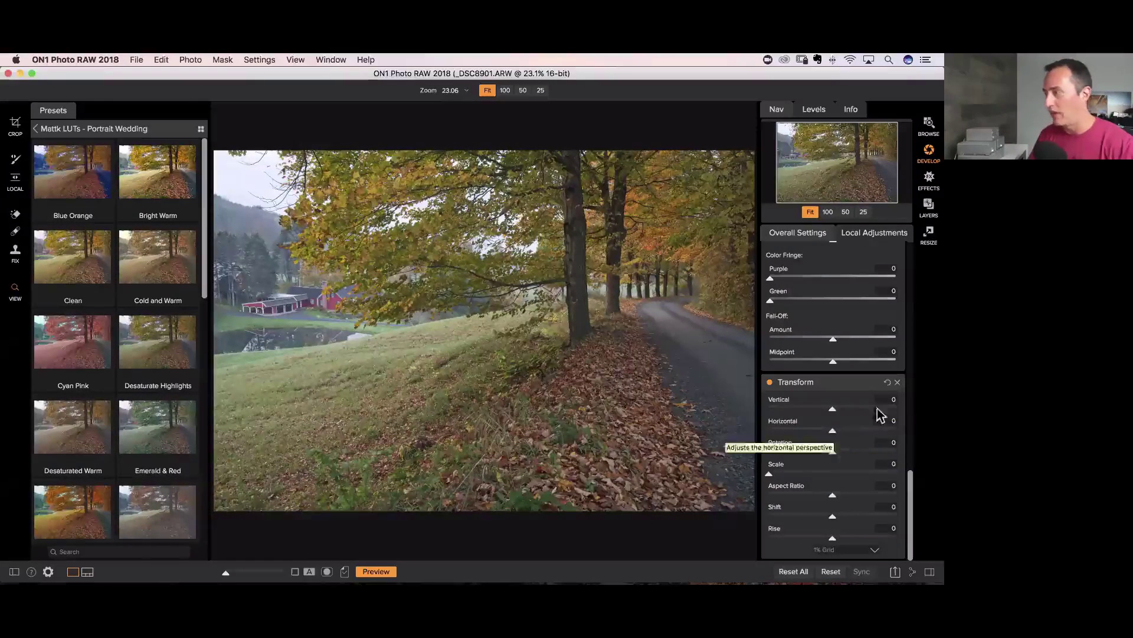
pyautogui.click(898, 382)
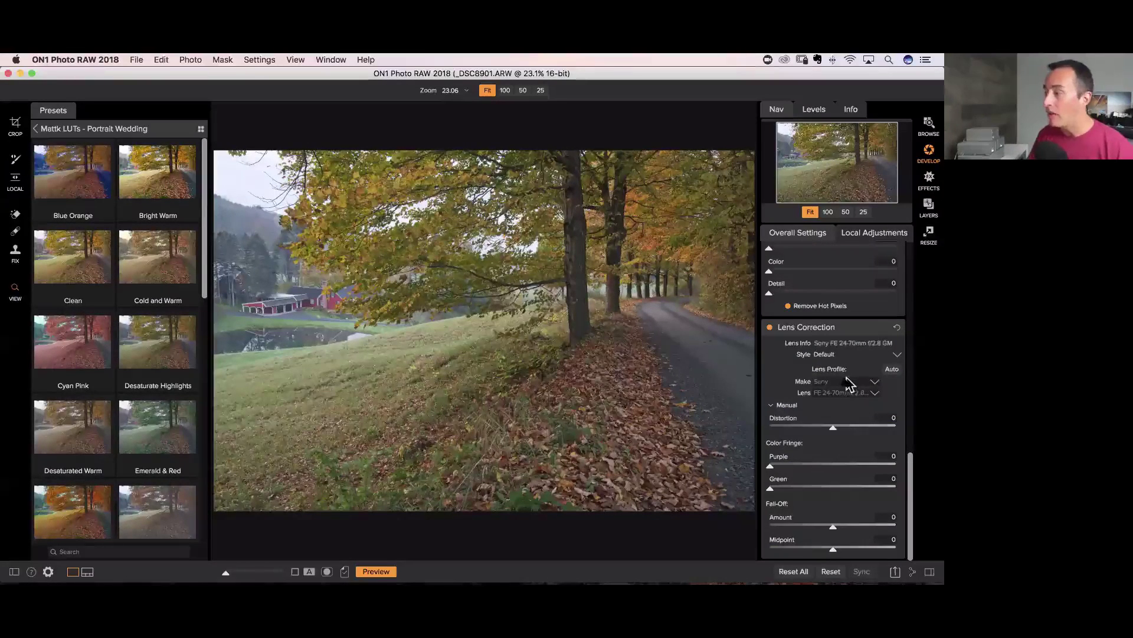
# - Check the list of lens makes, apply the automatic lens profile in Lens Correction, and collapse that section
pyautogui.click(834, 384)
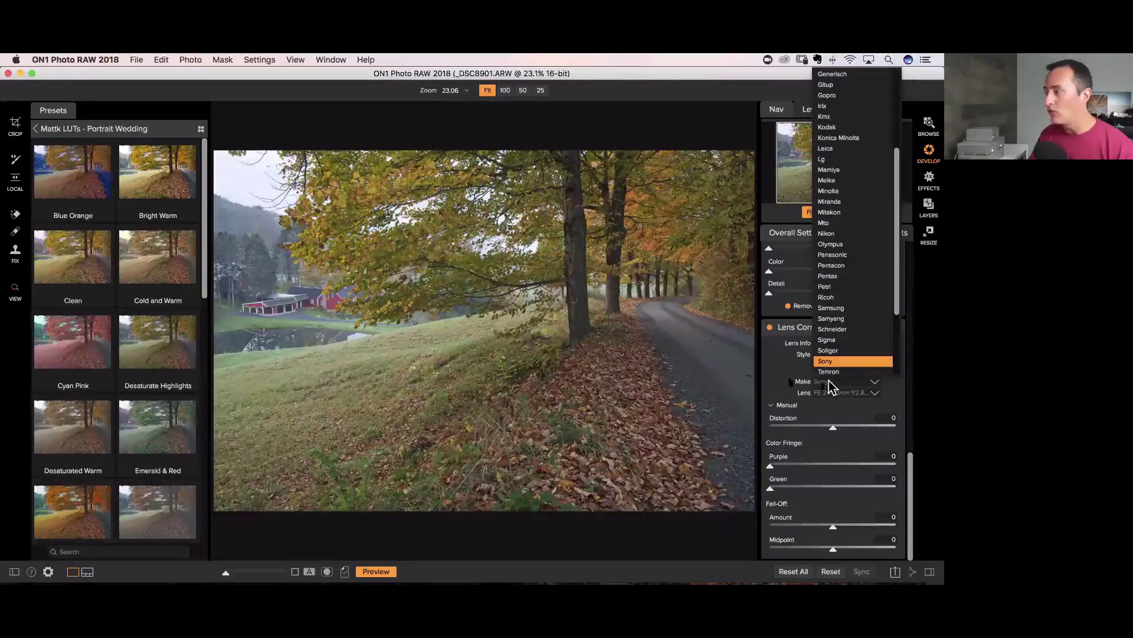
pyautogui.click(782, 383)
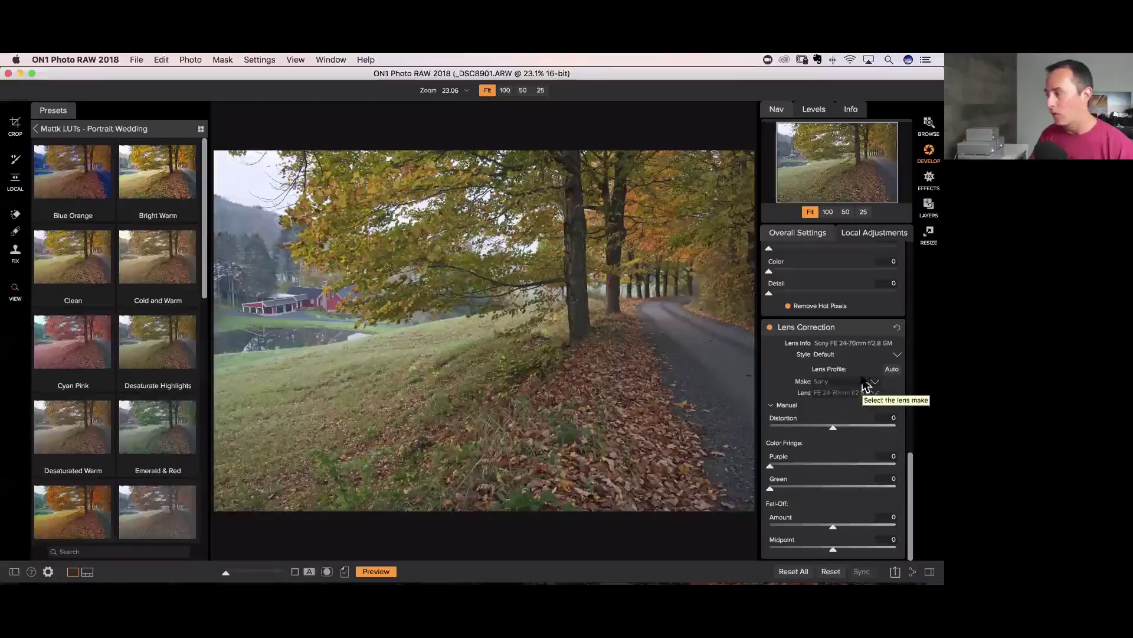
pyautogui.click(891, 370)
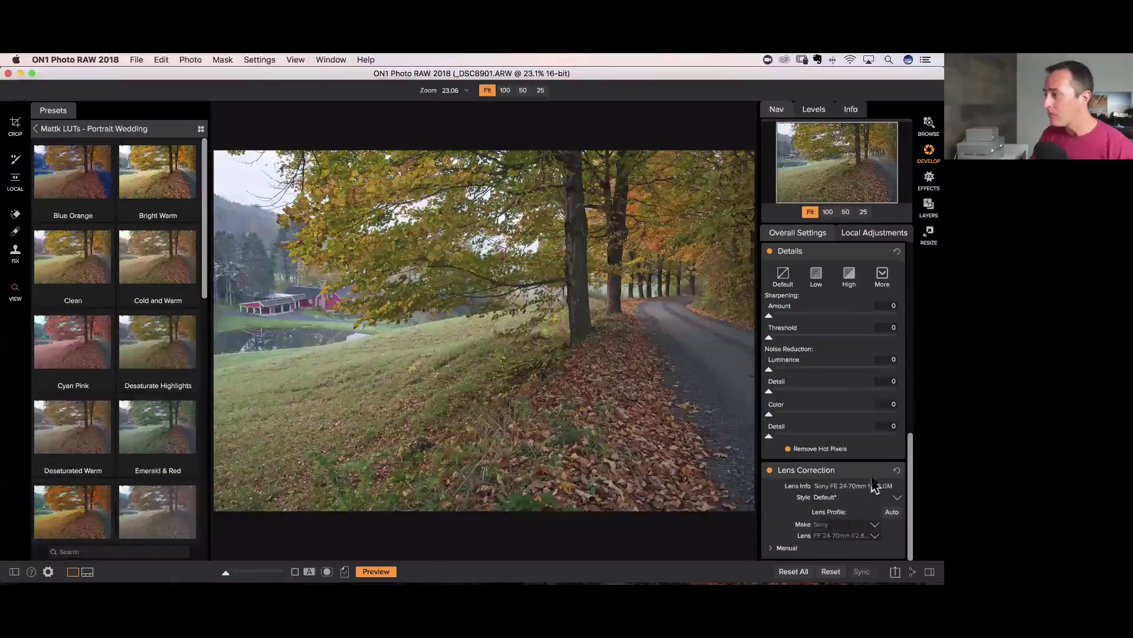
pyautogui.click(880, 470)
# - Set the sharpening Amount to 88 while judging the tree trunks at 100% magnification
pyautogui.scroll(10, 881, 477)
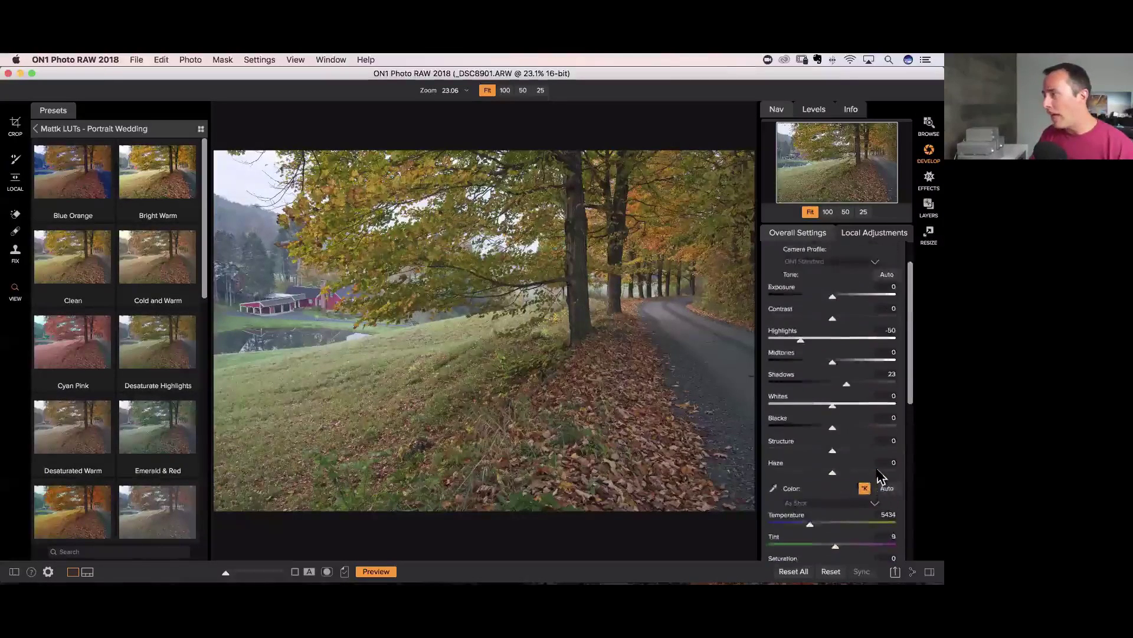
pyautogui.scroll(-8, 880, 346)
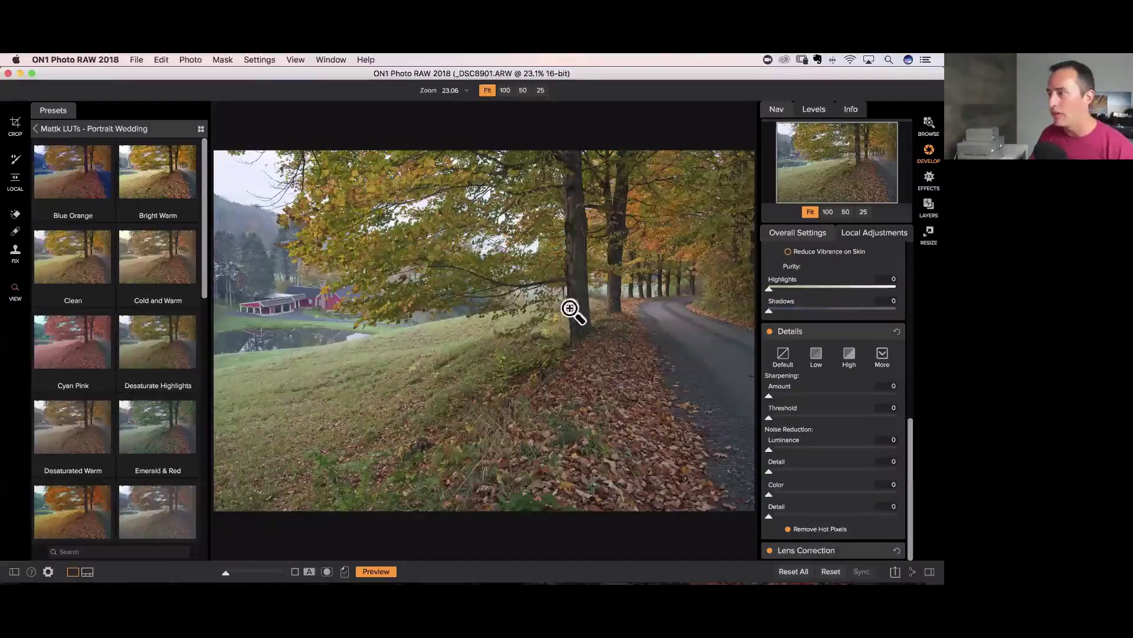
pyautogui.click(829, 211)
pyautogui.moveTo(591, 215); pyautogui.dragTo(324, 379)
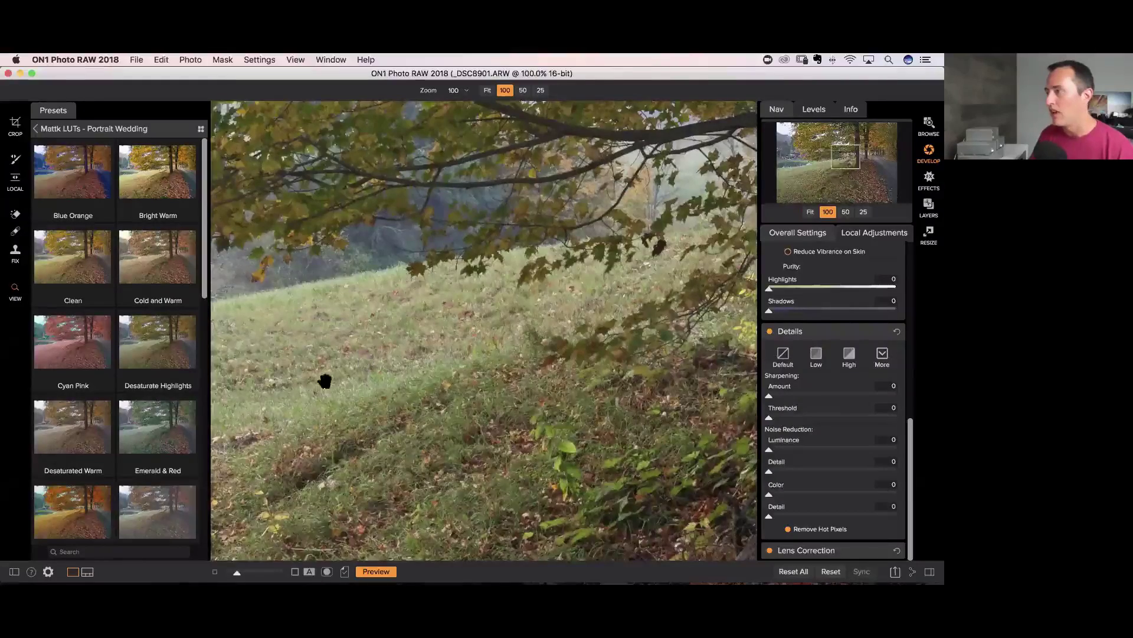
pyautogui.hscroll(5, 470, 248)
pyautogui.scroll(-3, 470, 248)
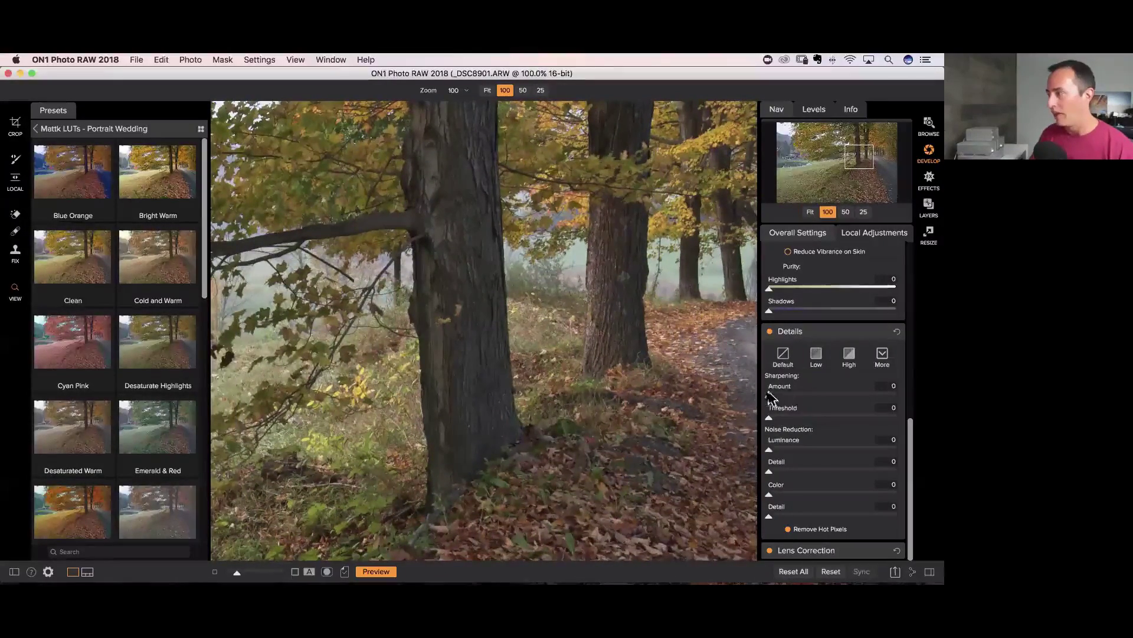
pyautogui.moveTo(770, 395); pyautogui.dragTo(861, 394)
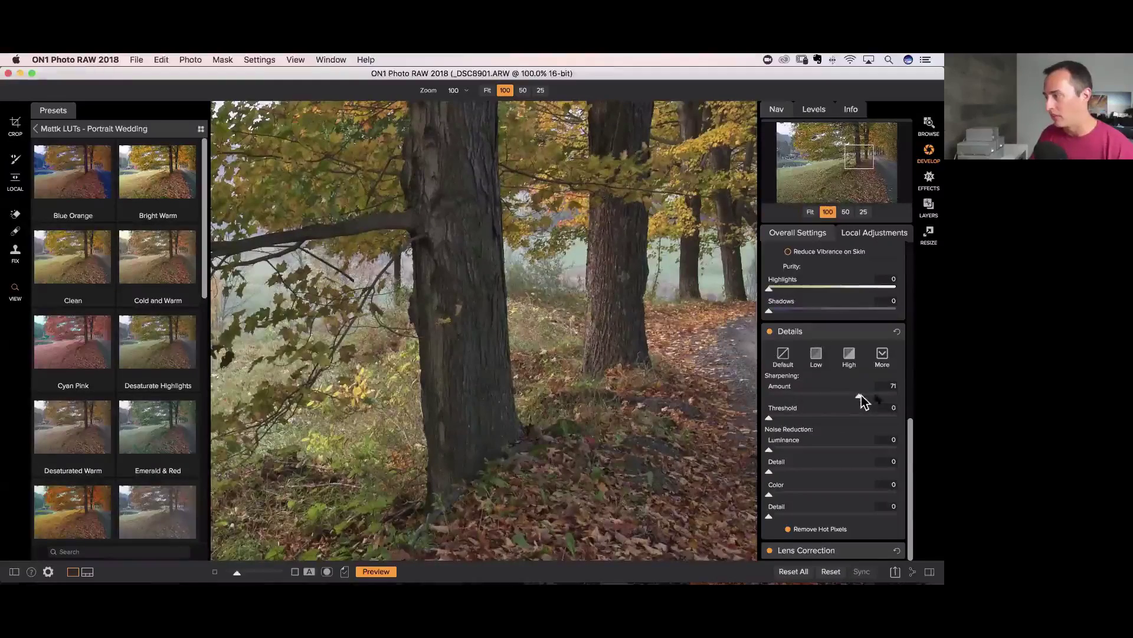
pyautogui.moveTo(861, 397)
pyautogui.mouseDown()
pyautogui.moveTo(897, 398)
pyautogui.moveTo(878, 400)
pyautogui.mouseUp()
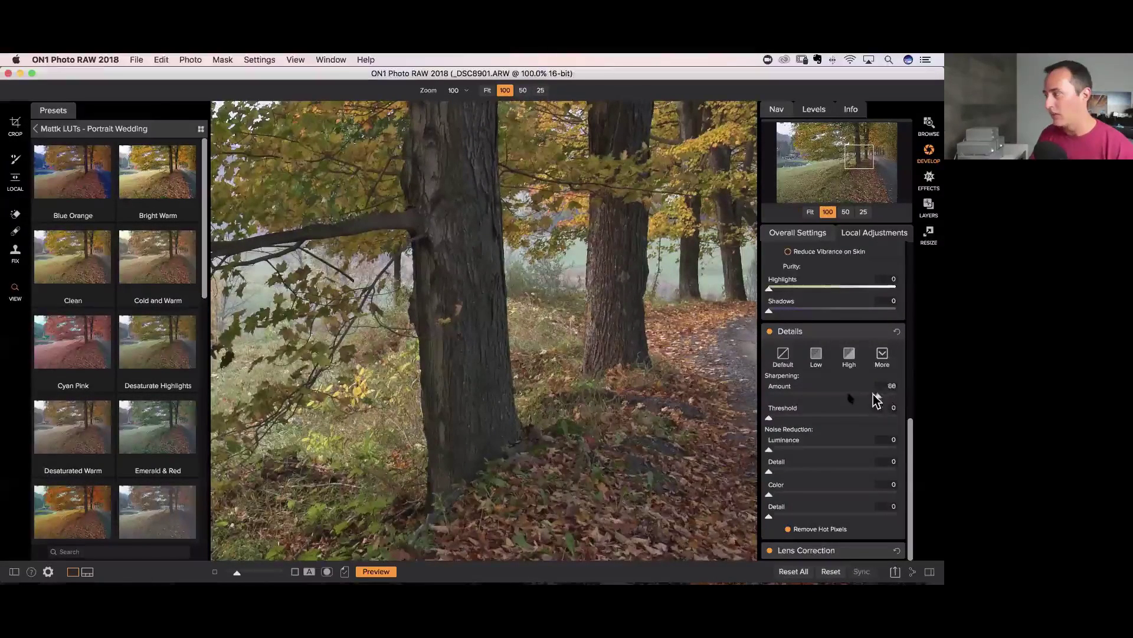
# - Apply the High preset in Details, set Luminance noise reduction to 12, and return to the whole-photo view
pyautogui.click(844, 359)
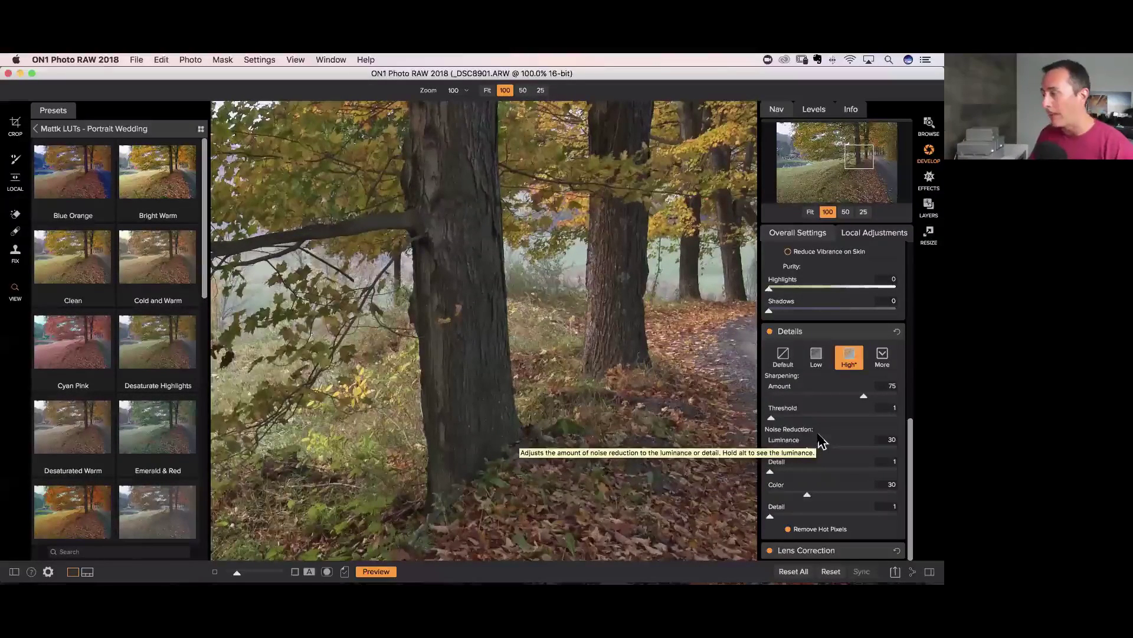
pyautogui.moveTo(807, 450); pyautogui.dragTo(787, 455)
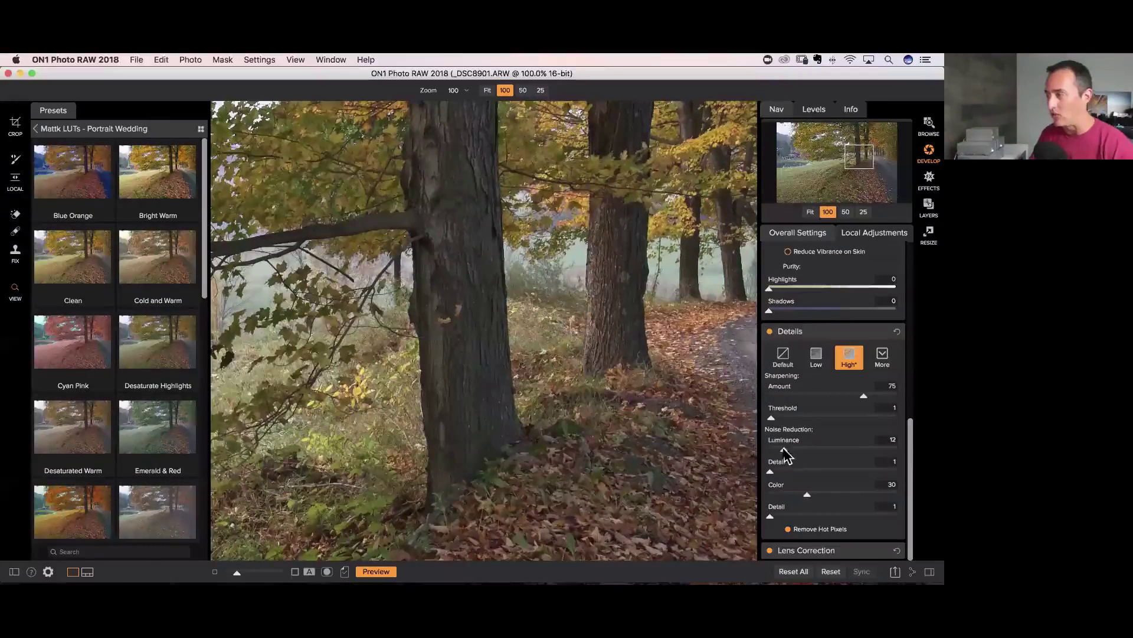
pyautogui.click(884, 331)
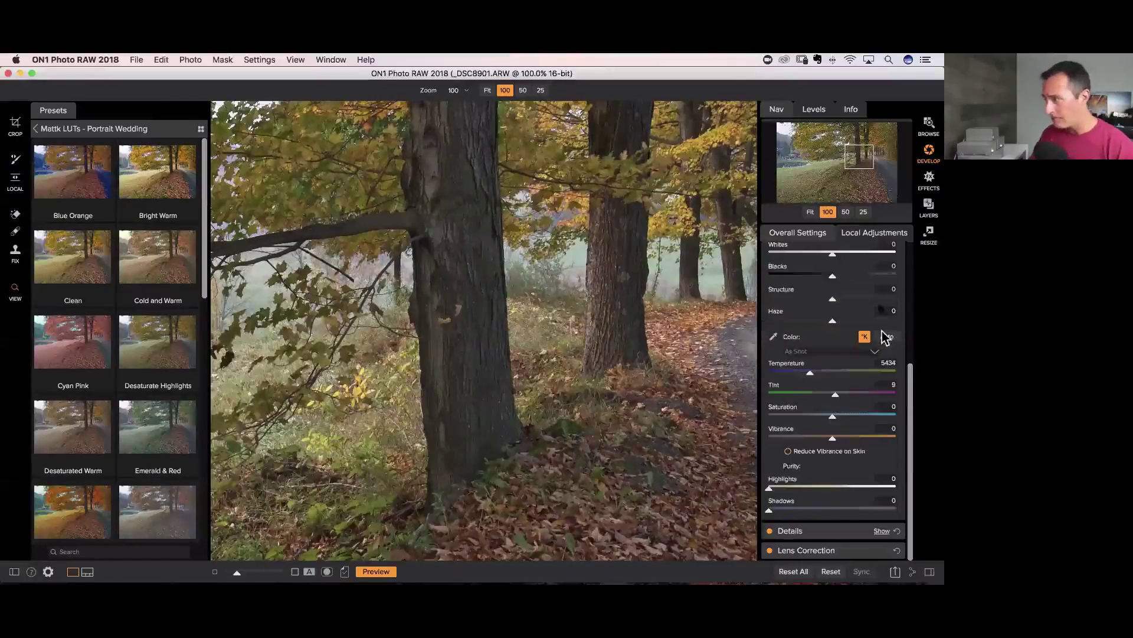
pyautogui.click(810, 212)
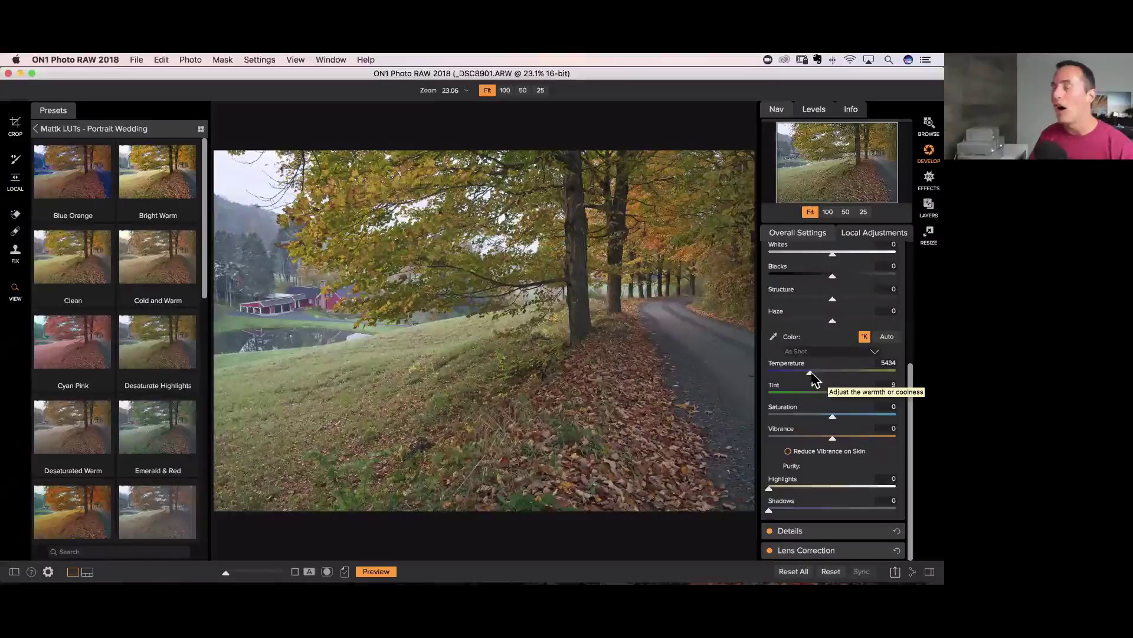
# - Switch to Effects and apply the Golden Glow Sunshine preset from the Landscape category
pyautogui.click(930, 180)
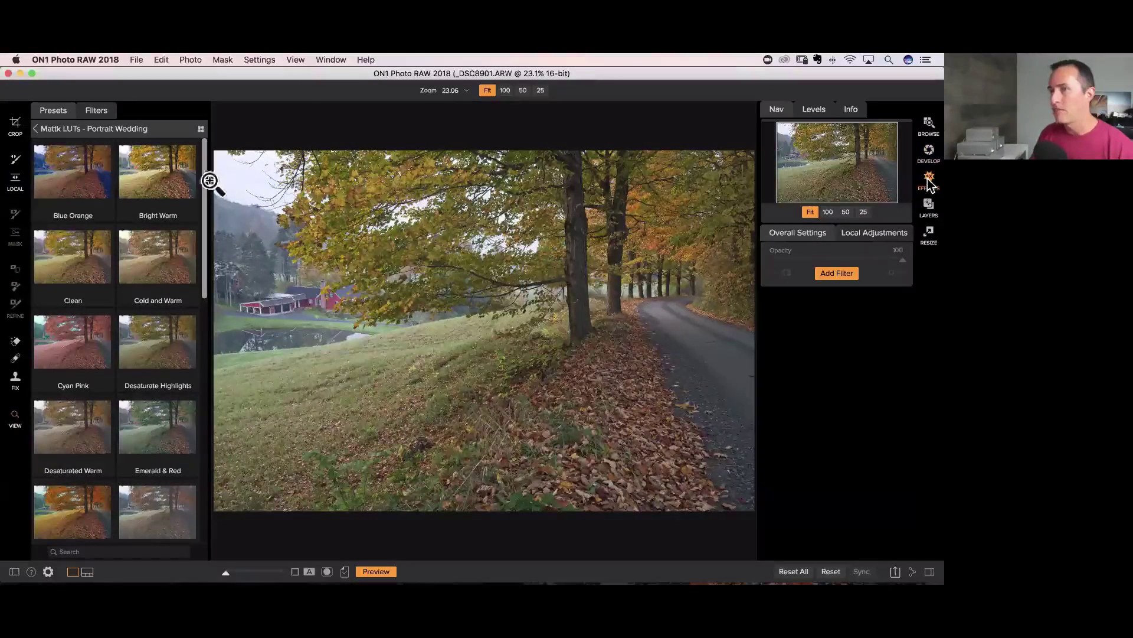
pyautogui.click(36, 130)
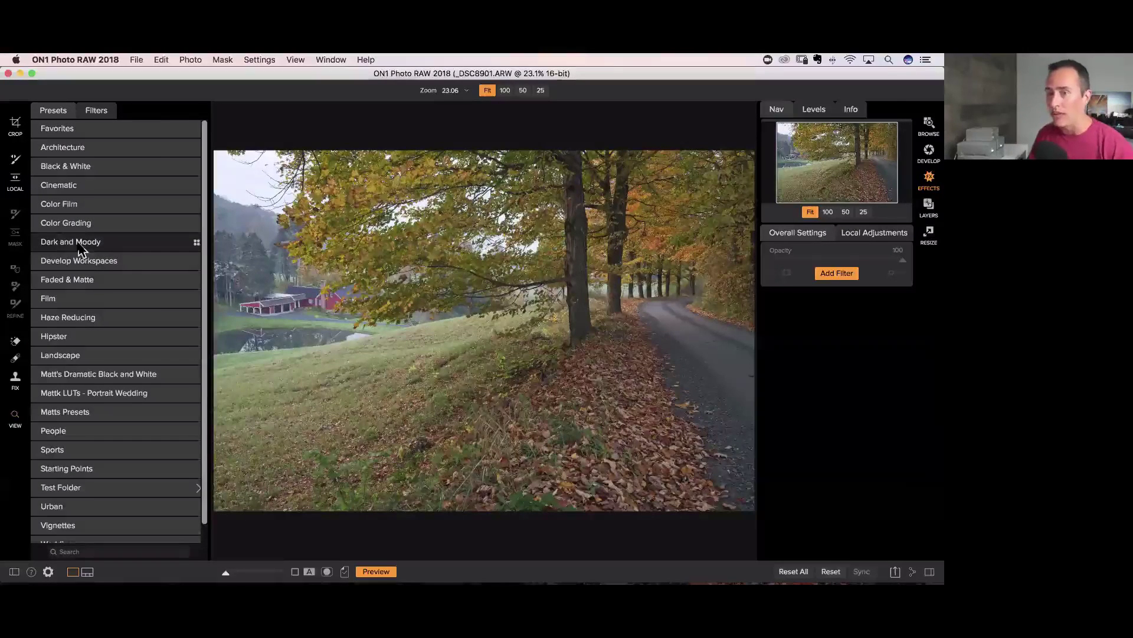
pyautogui.scroll(-1, 81, 251)
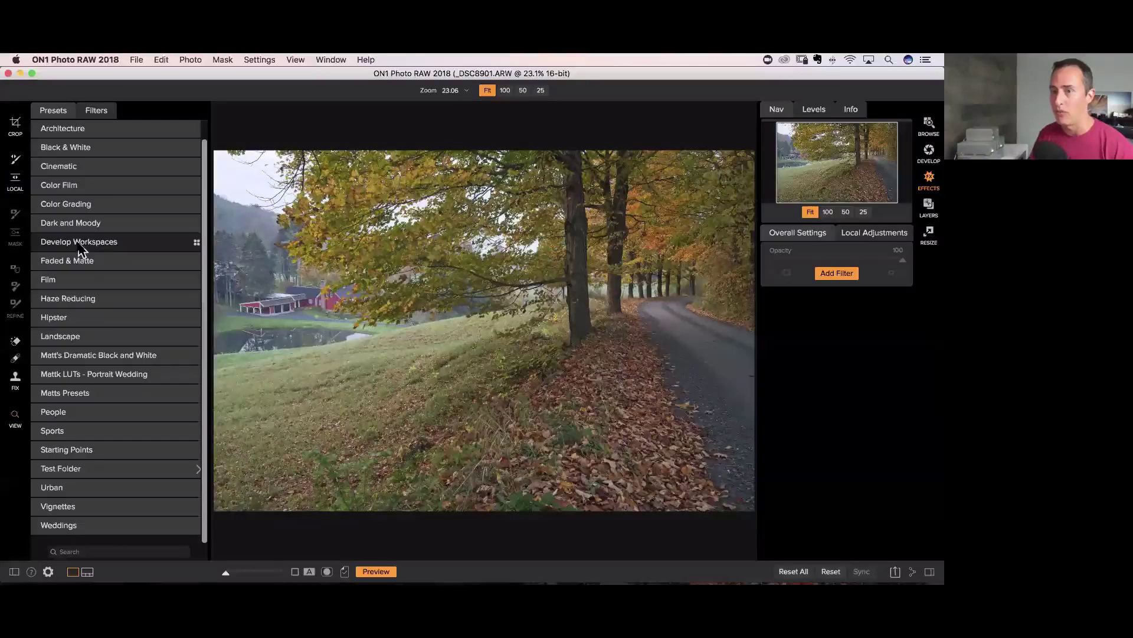
pyautogui.click(69, 336)
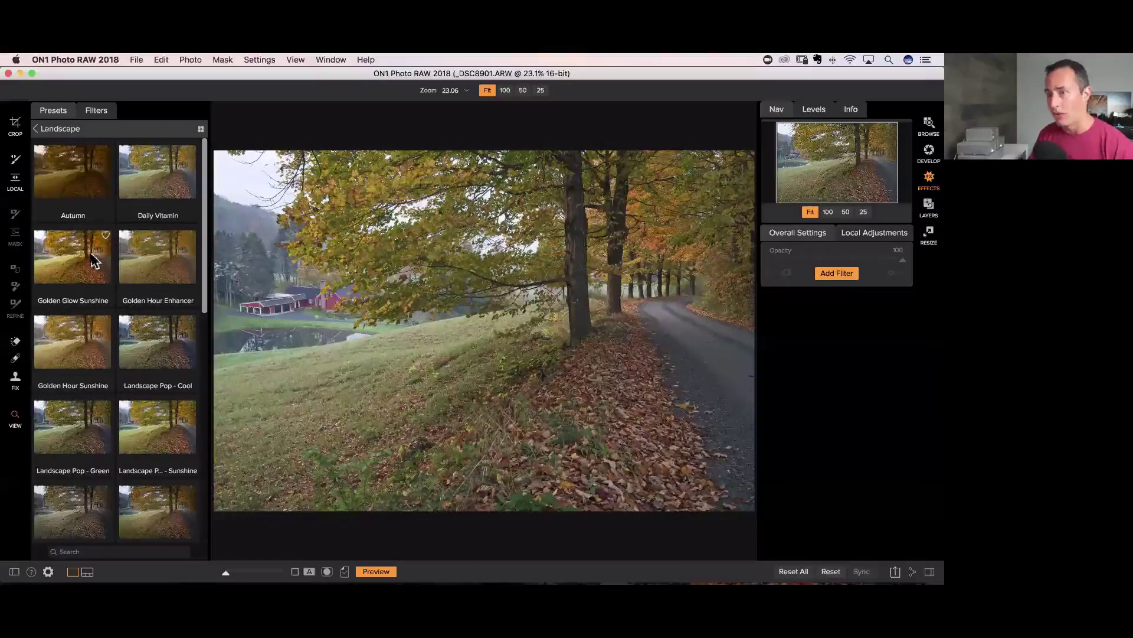
pyautogui.click(68, 266)
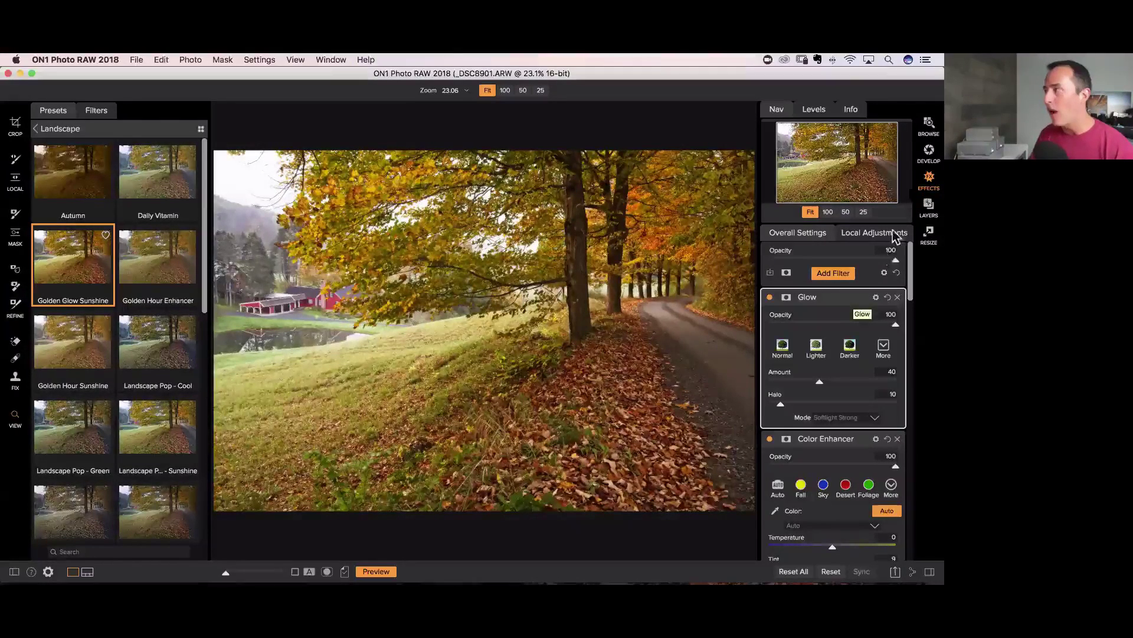
# - Return to Develop and set the local adjustment layer's Exposure to -0.55 and Highlights to -27
pyautogui.click(929, 152)
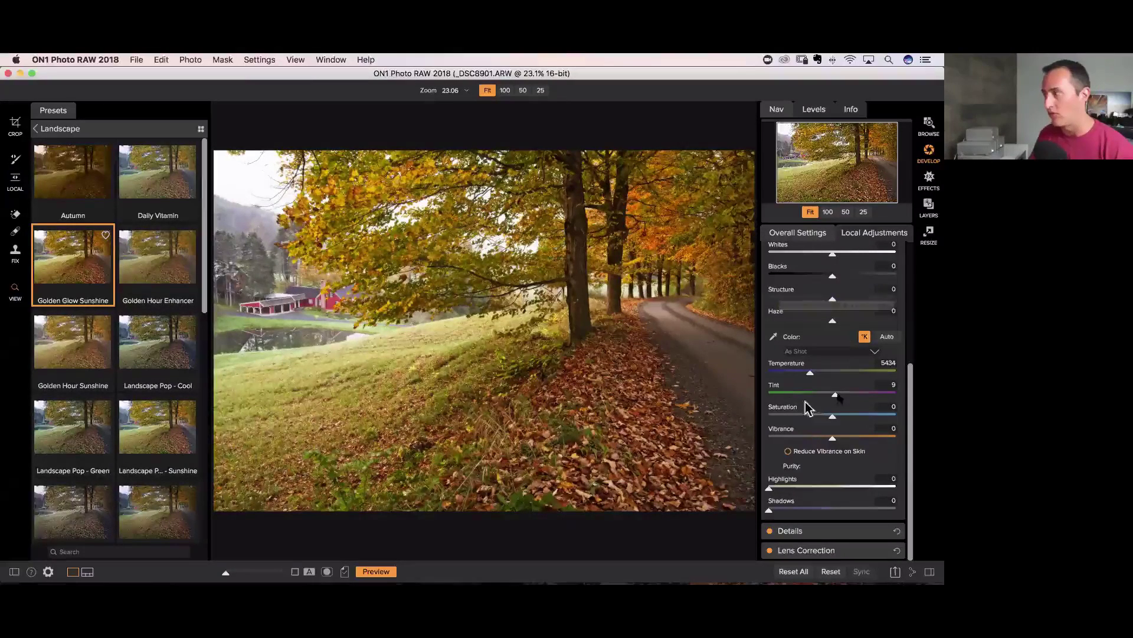
pyautogui.click(862, 234)
pyautogui.click(858, 279)
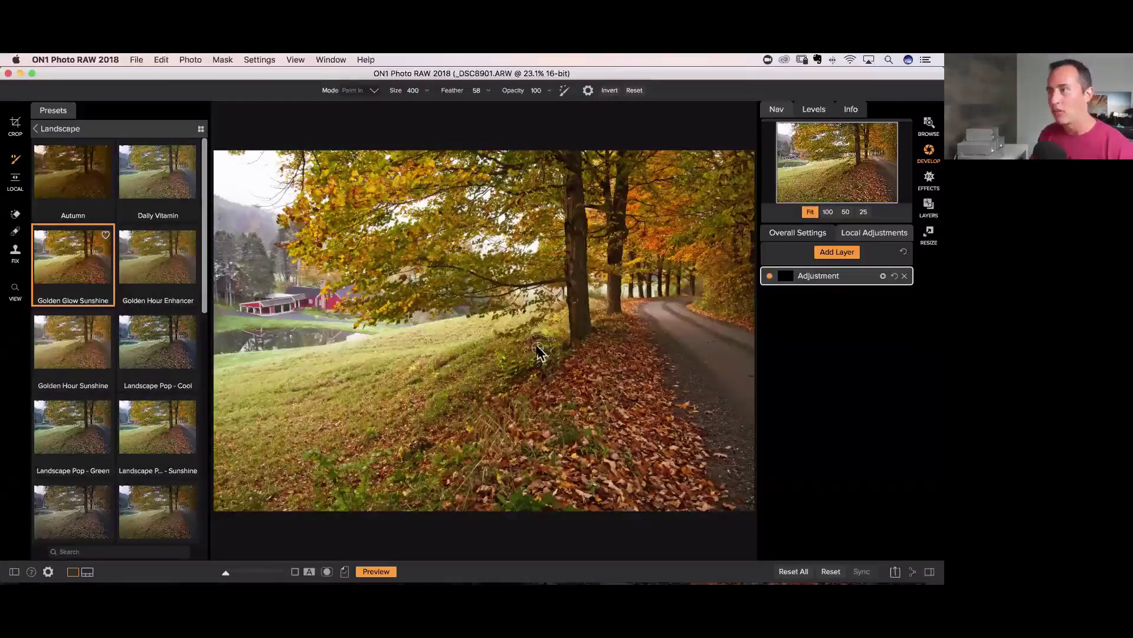
pyautogui.press(']')
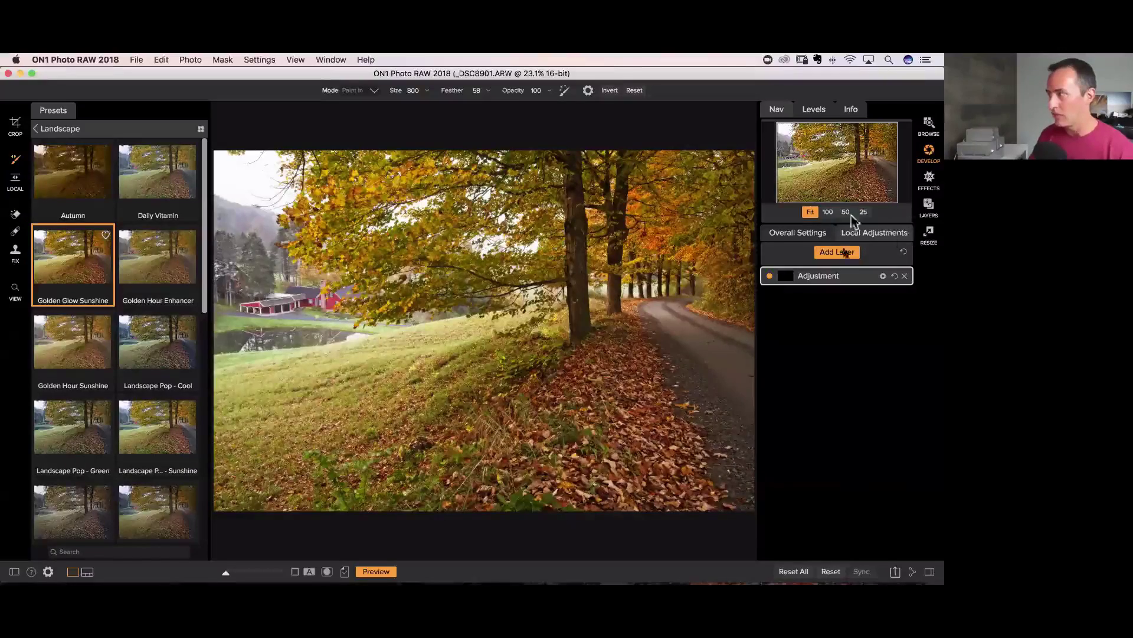
pyautogui.click(863, 276)
pyautogui.scroll(-4, 841, 311)
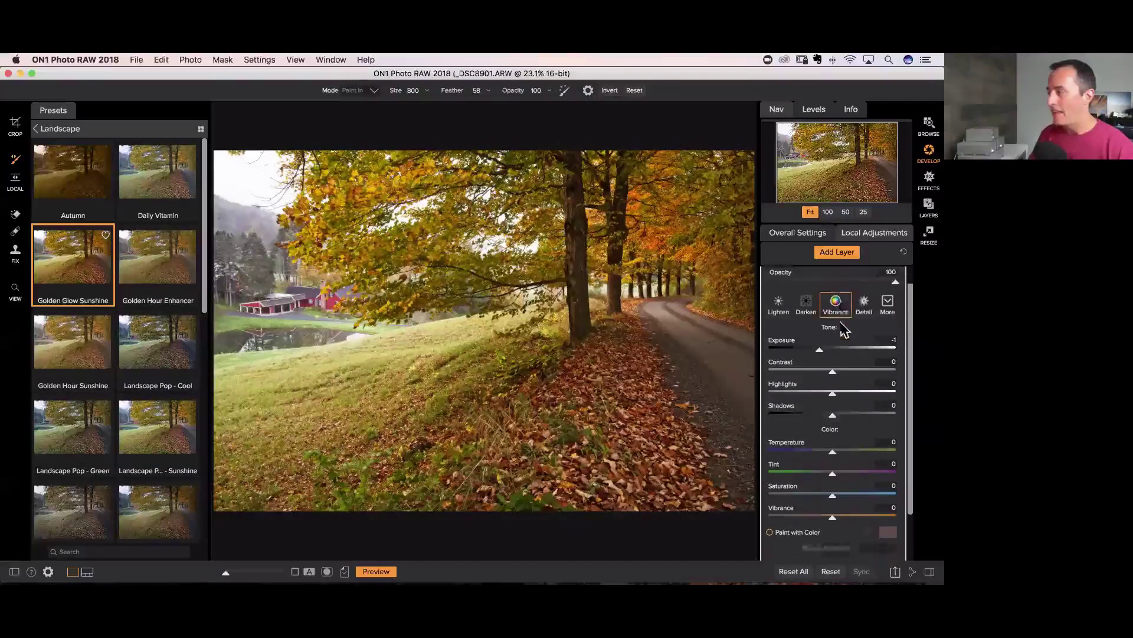
pyautogui.moveTo(820, 296); pyautogui.dragTo(827, 293)
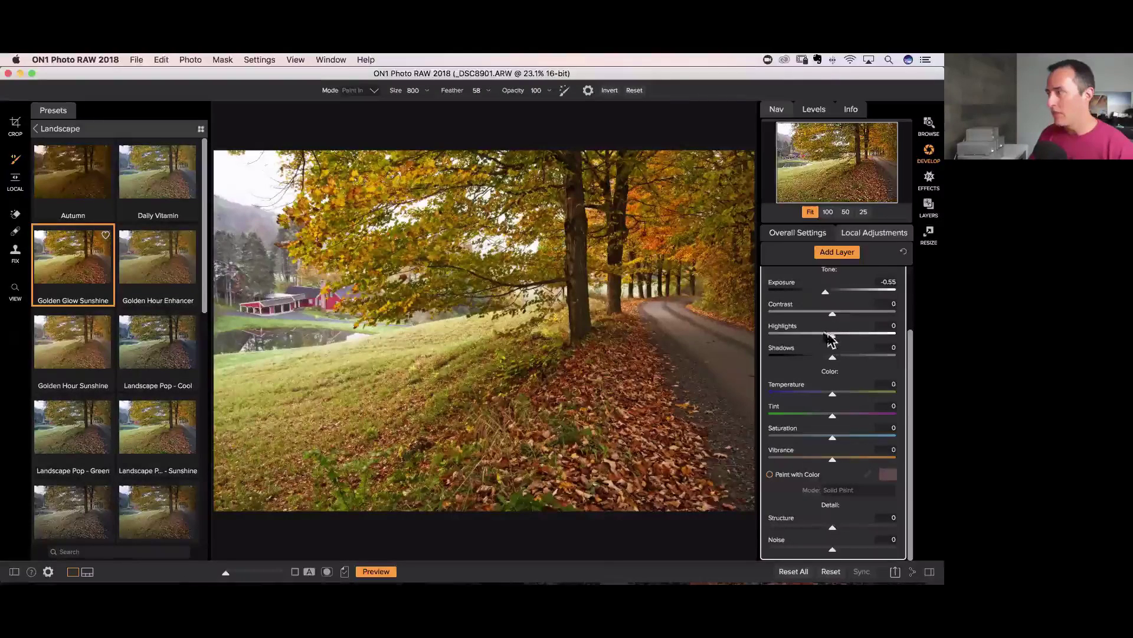
pyautogui.moveTo(832, 336); pyautogui.dragTo(816, 336)
# - Paint the darkening adjustment over the sky edge, tree foliage and foreground leaves with a size 1500 brush
pyautogui.moveTo(241, 178)
pyautogui.mouseDown()
pyautogui.moveTo(292, 159)
pyautogui.moveTo(224, 175)
pyautogui.moveTo(322, 165)
pyautogui.moveTo(274, 188)
pyautogui.moveTo(348, 173)
pyautogui.moveTo(293, 190)
pyautogui.moveTo(268, 218)
pyautogui.moveTo(287, 220)
pyautogui.moveTo(290, 287)
pyautogui.moveTo(274, 314)
pyautogui.moveTo(374, 325)
pyautogui.moveTo(474, 315)
pyautogui.moveTo(350, 331)
pyautogui.moveTo(223, 367)
pyautogui.moveTo(436, 329)
pyautogui.moveTo(225, 416)
pyautogui.moveTo(379, 360)
pyautogui.moveTo(410, 317)
pyautogui.moveTo(288, 205)
pyautogui.moveTo(244, 186)
pyautogui.moveTo(727, 165)
pyautogui.moveTo(749, 223)
pyautogui.moveTo(745, 270)
pyautogui.moveTo(727, 165)
pyautogui.moveTo(687, 138)
pyautogui.moveTo(561, 136)
pyautogui.moveTo(752, 347)
pyautogui.moveTo(621, 510)
pyautogui.moveTo(621, 414)
pyautogui.moveTo(429, 494)
pyautogui.moveTo(468, 480)
pyautogui.moveTo(479, 451)
pyautogui.moveTo(274, 498)
pyautogui.moveTo(532, 499)
pyautogui.mouseUp()
pyautogui.scroll(7, 291, 159)
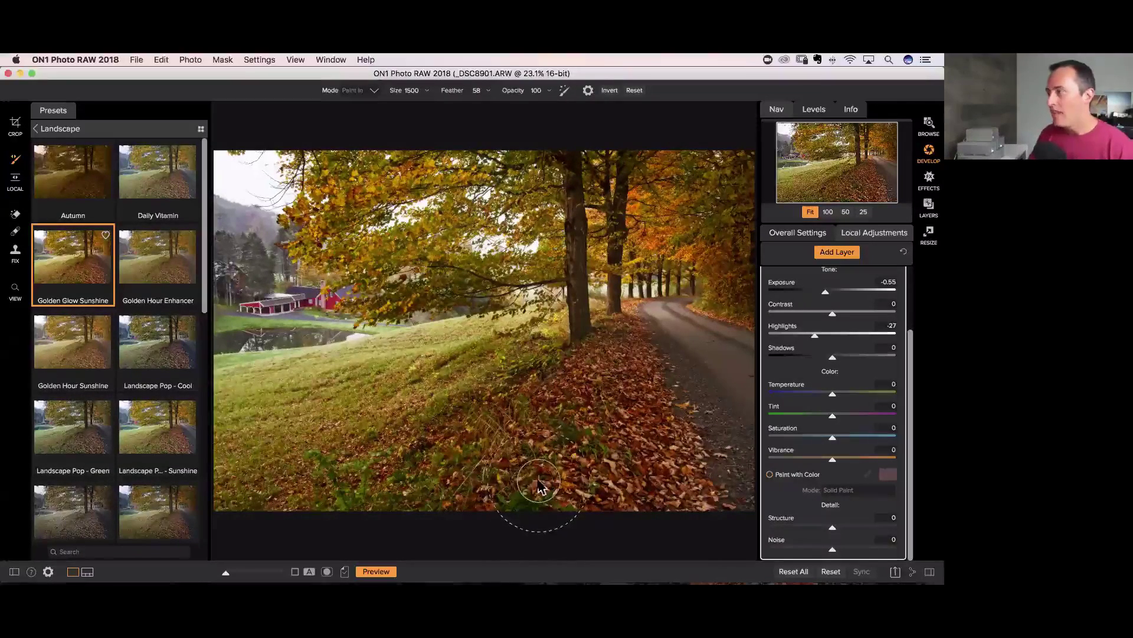
pyautogui.scroll(3, 843, 263)
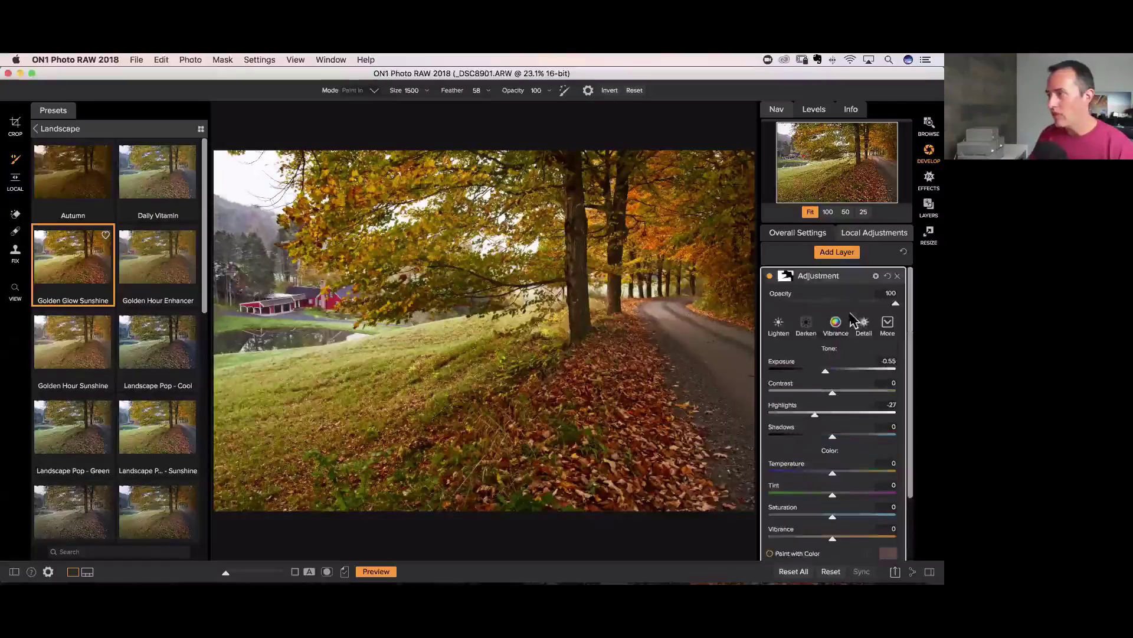
pyautogui.moveTo(467, 280); pyautogui.dragTo(484, 263)
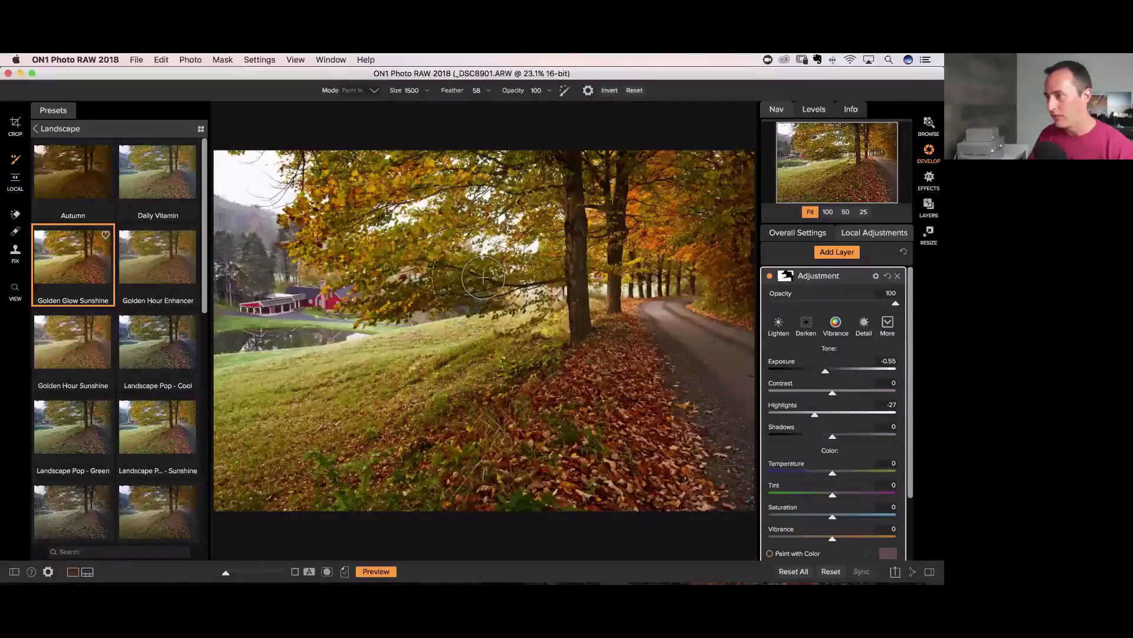
# - Add a second local adjustment layer with Exposure 0.55 and Highlights 4, and paint it along the road
pyautogui.click(831, 255)
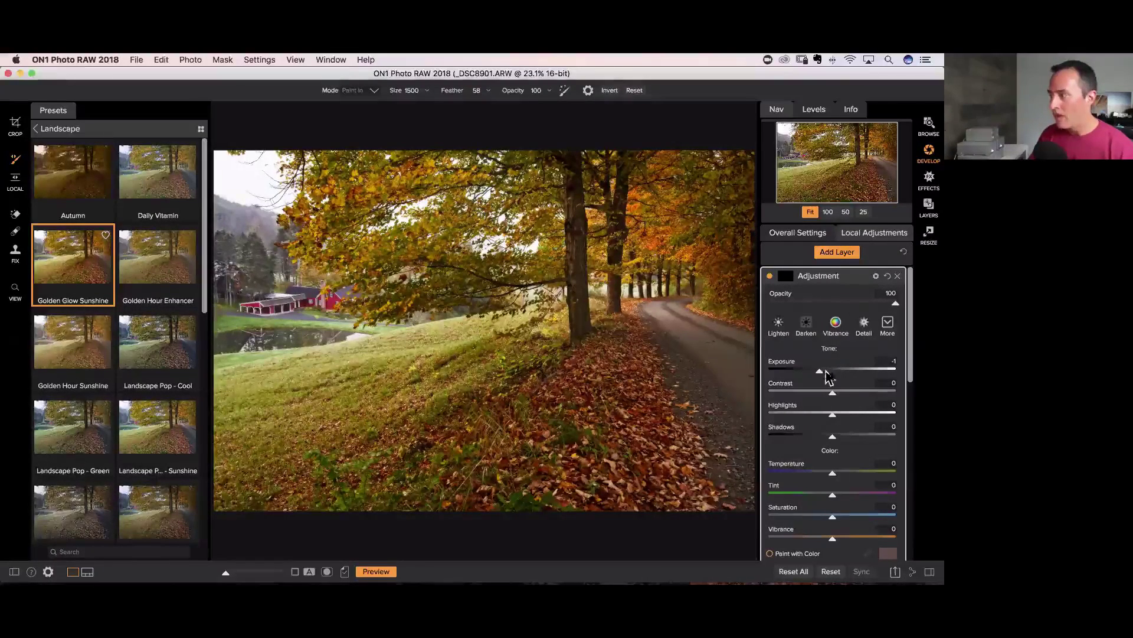
pyautogui.moveTo(820, 372); pyautogui.dragTo(840, 372)
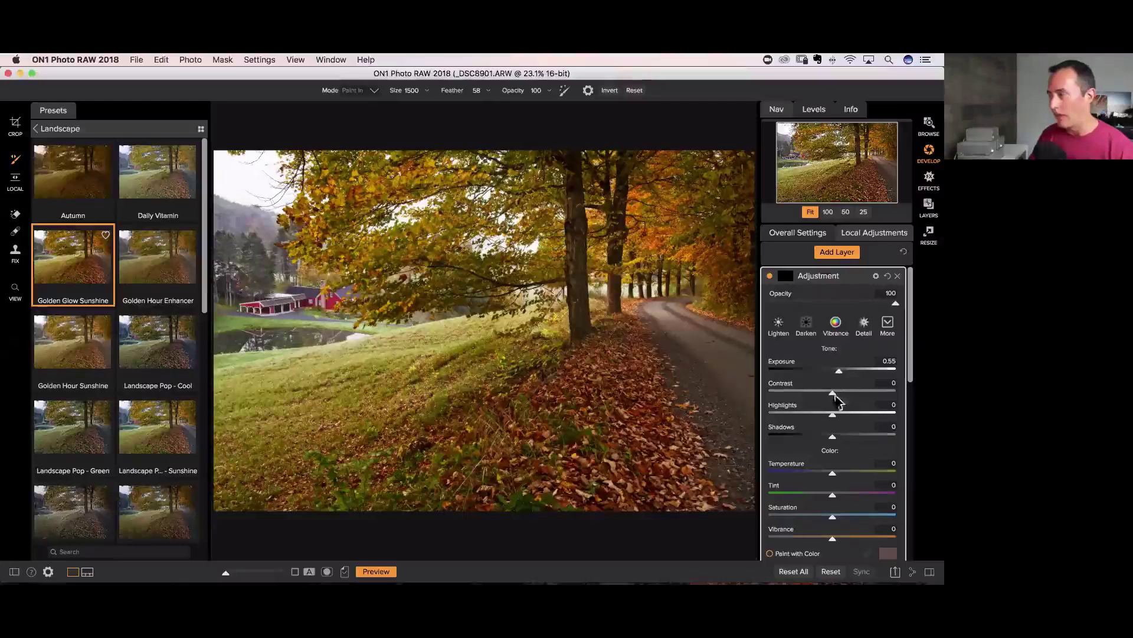
pyautogui.moveTo(834, 416); pyautogui.dragTo(837, 415)
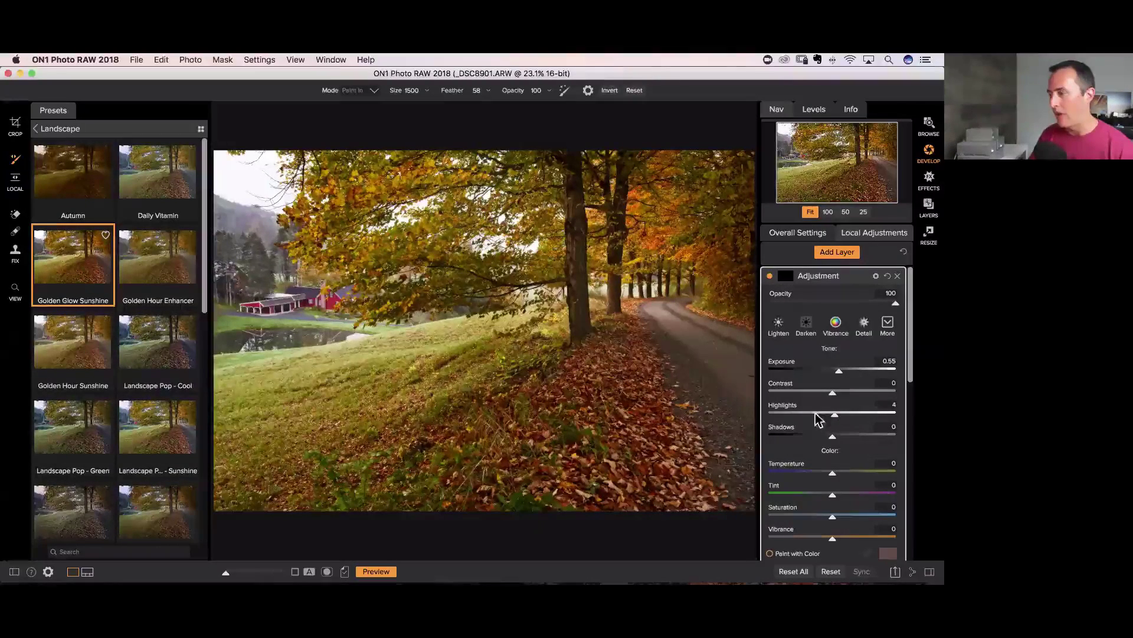
pyautogui.moveTo(695, 307)
pyautogui.mouseDown()
pyautogui.moveTo(665, 322)
pyautogui.moveTo(739, 483)
pyautogui.mouseUp()
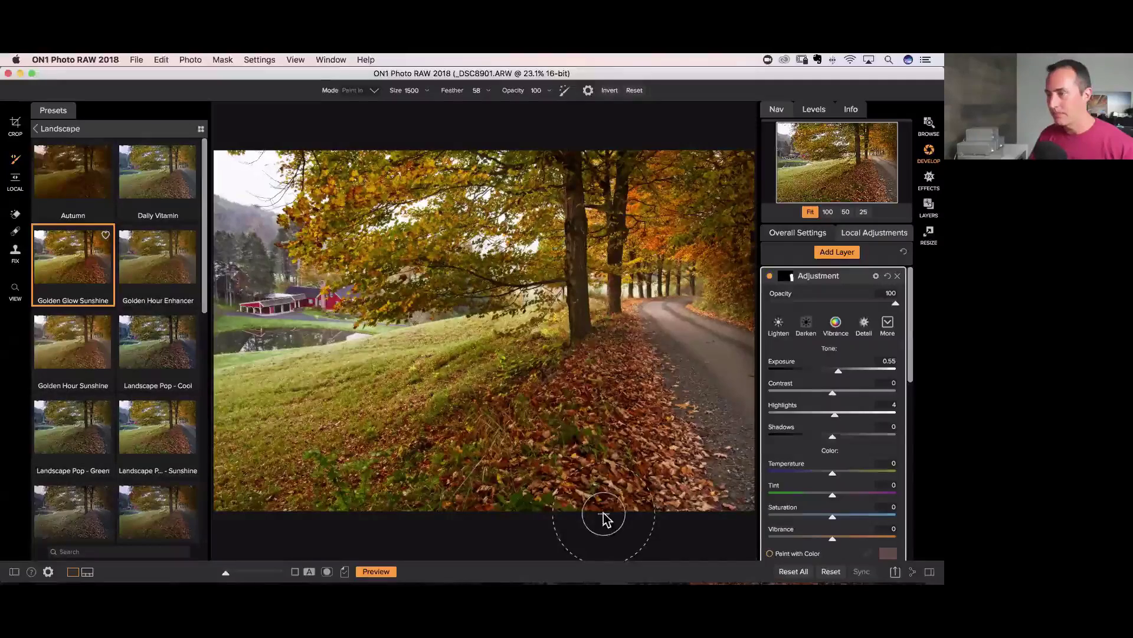
# - Paint the brightening adjustment over the grassy slope with a size 1000 brush and feather 78
pyautogui.moveTo(572, 437)
pyautogui.mouseDown()
pyautogui.moveTo(506, 392)
pyautogui.moveTo(516, 387)
pyautogui.moveTo(498, 362)
pyautogui.moveTo(223, 459)
pyautogui.mouseUp()
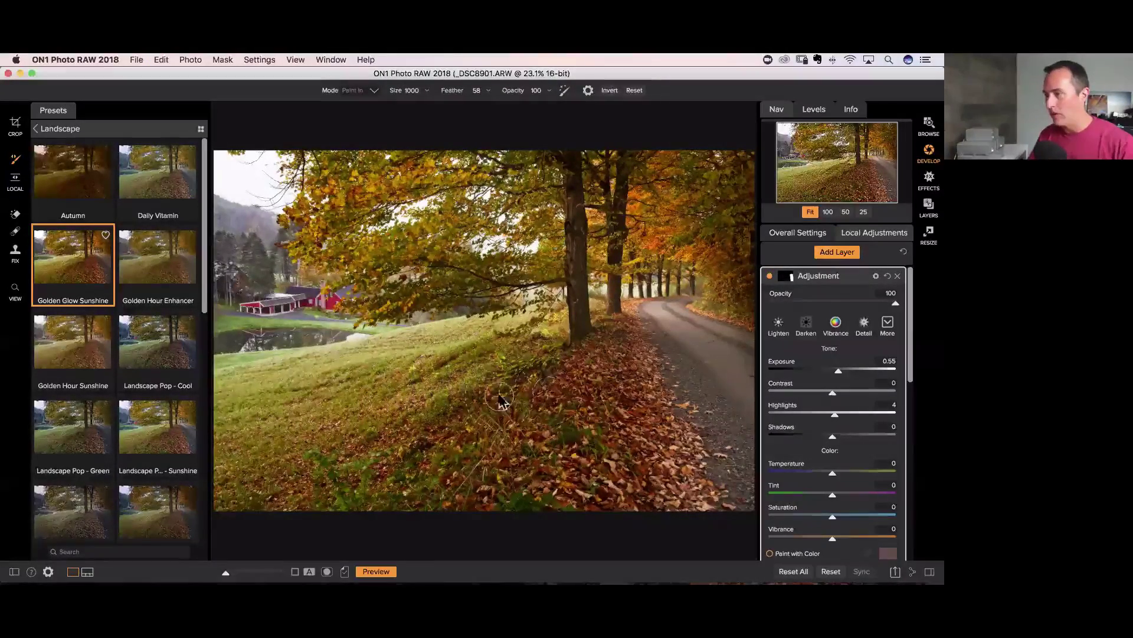
pyautogui.press('[')
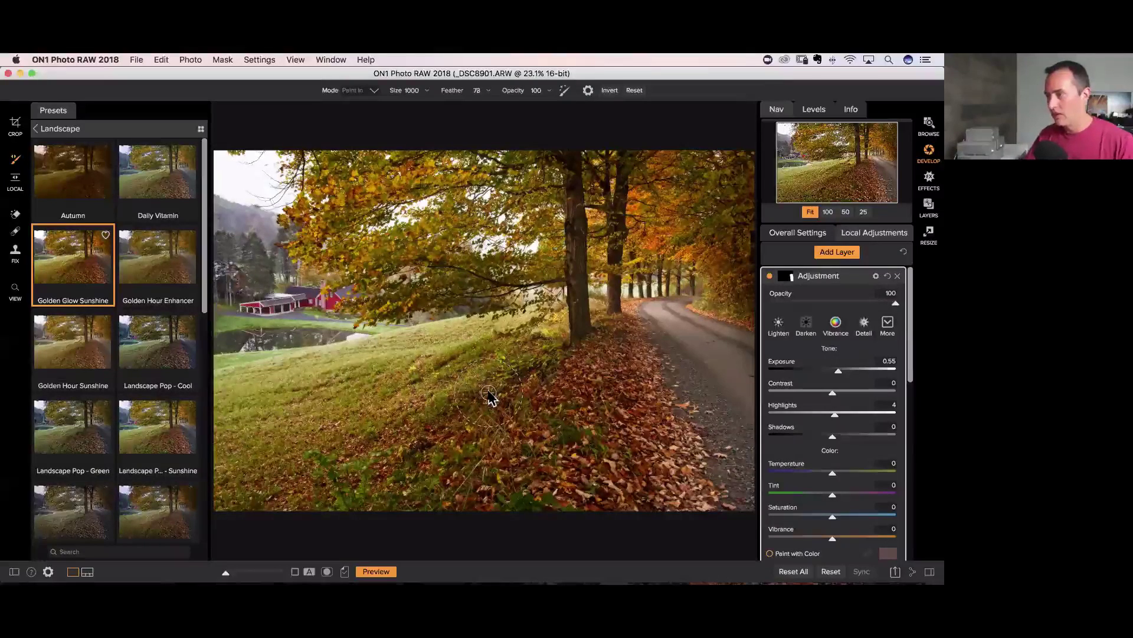
pyautogui.hotkey('shift', ']')
pyautogui.hotkey('shift', ']')
pyautogui.moveTo(519, 354)
pyautogui.mouseDown()
pyautogui.moveTo(403, 418)
pyautogui.moveTo(245, 476)
pyautogui.mouseUp()
pyautogui.moveTo(496, 401); pyautogui.dragTo(377, 455)
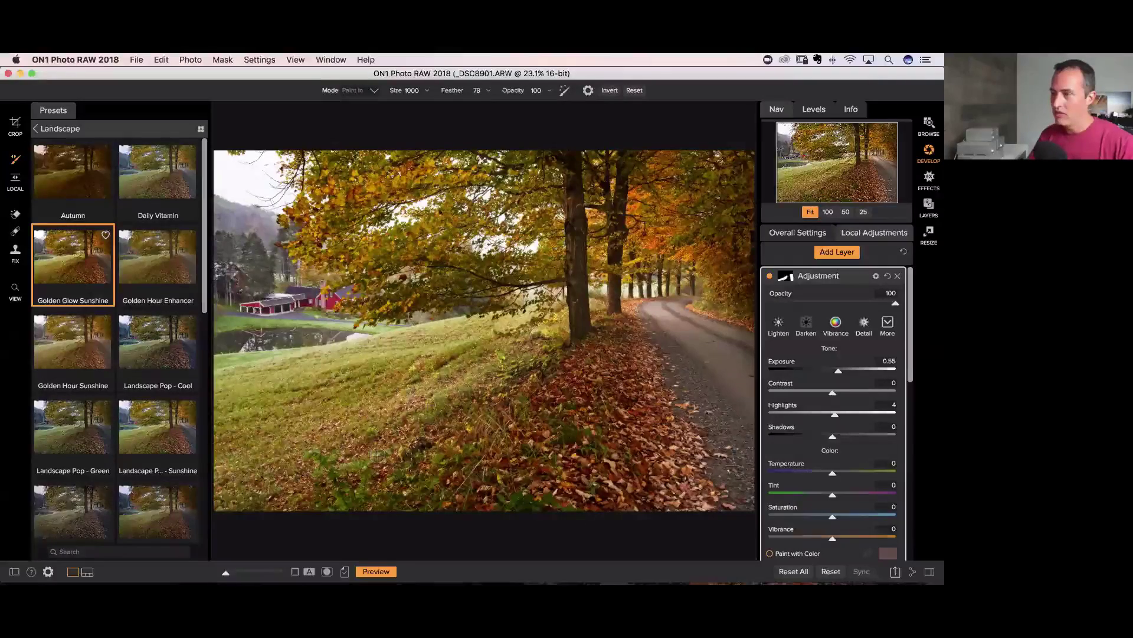
pyautogui.moveTo(439, 351); pyautogui.dragTo(360, 359)
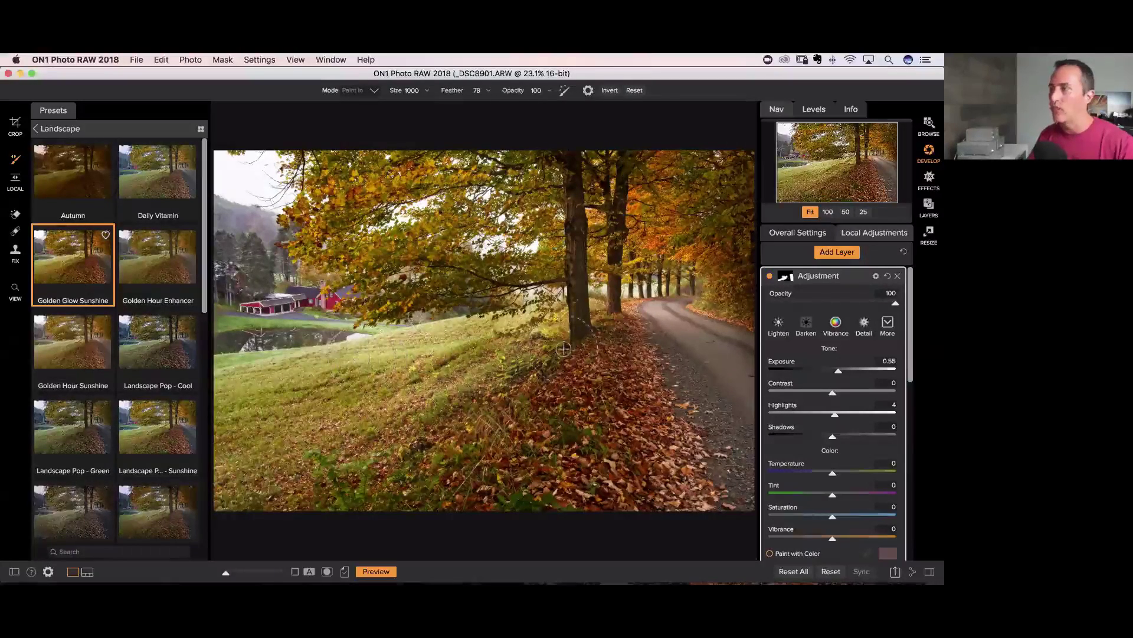
# - Reduce the brush size to 600 and paint the brightening adjustment down the two large tree trunks
pyautogui.press('[')
pyautogui.press('[')
pyautogui.press('[')
pyautogui.press('[')
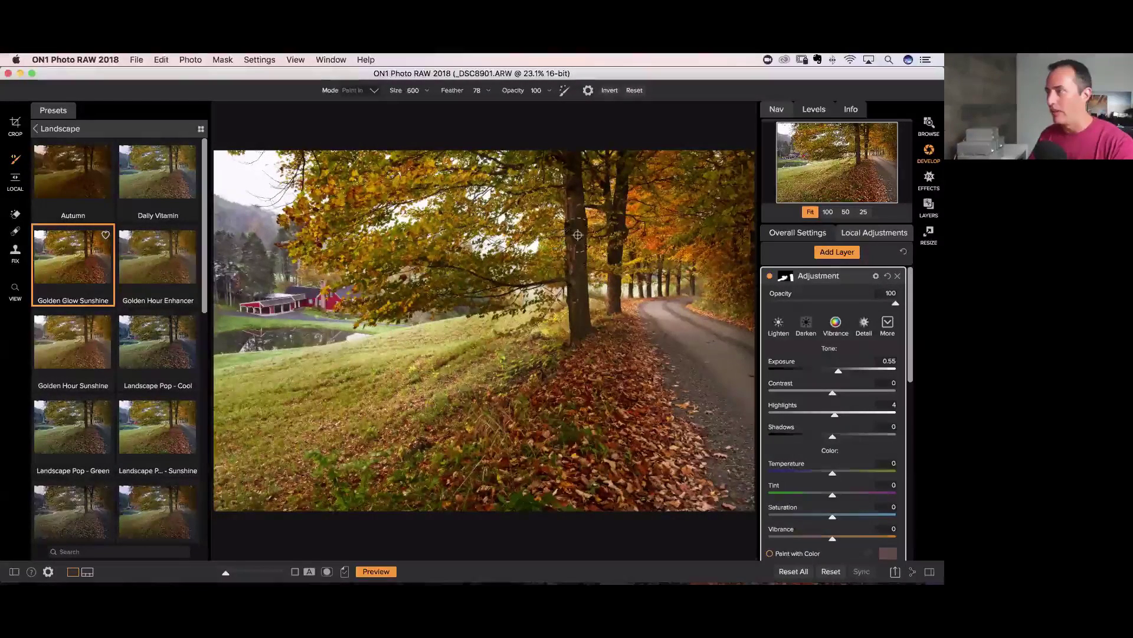
pyautogui.moveTo(571, 157); pyautogui.dragTo(582, 347)
pyautogui.moveTo(616, 161); pyautogui.dragTo(616, 305)
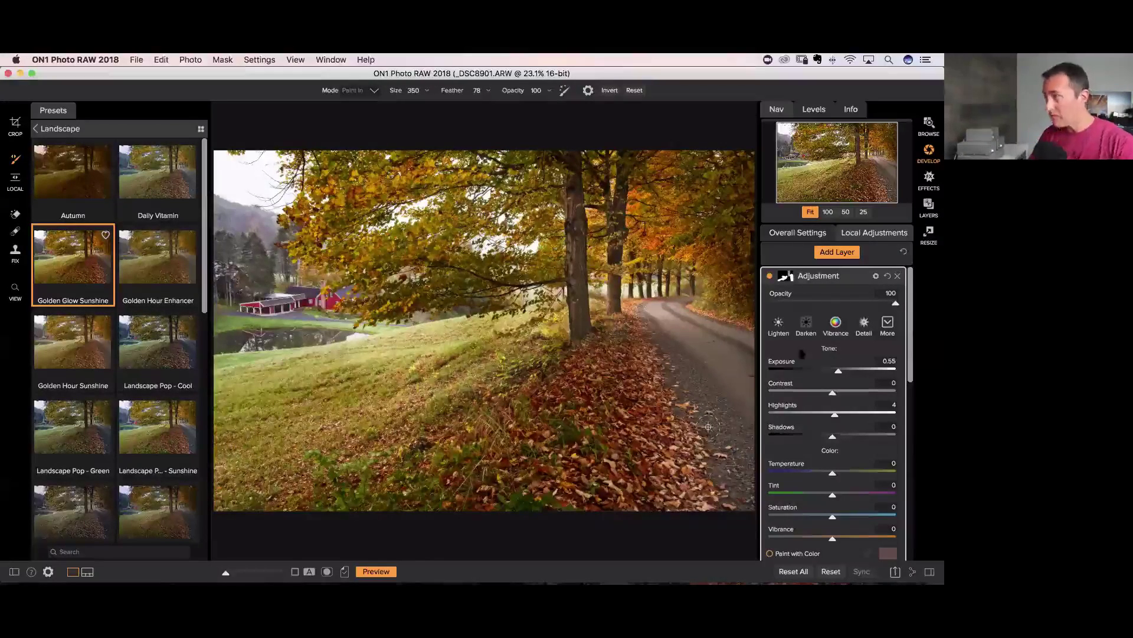
# - Examine the darkening layer's sliders, mask options and blending options
pyautogui.click(861, 277)
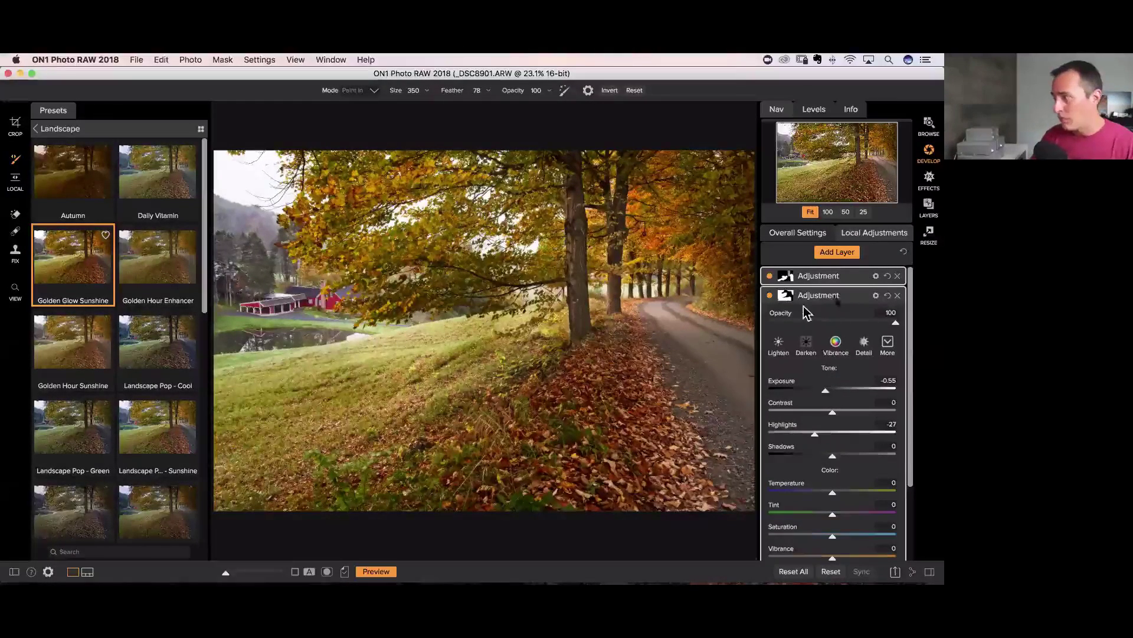
pyautogui.click(833, 300)
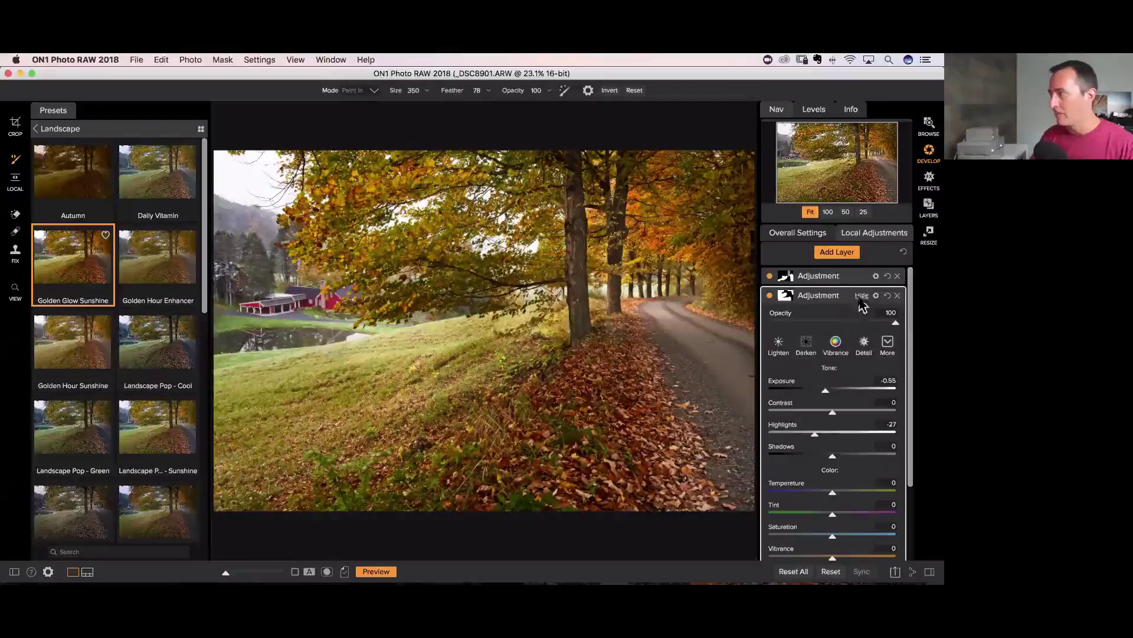
pyautogui.click(786, 296)
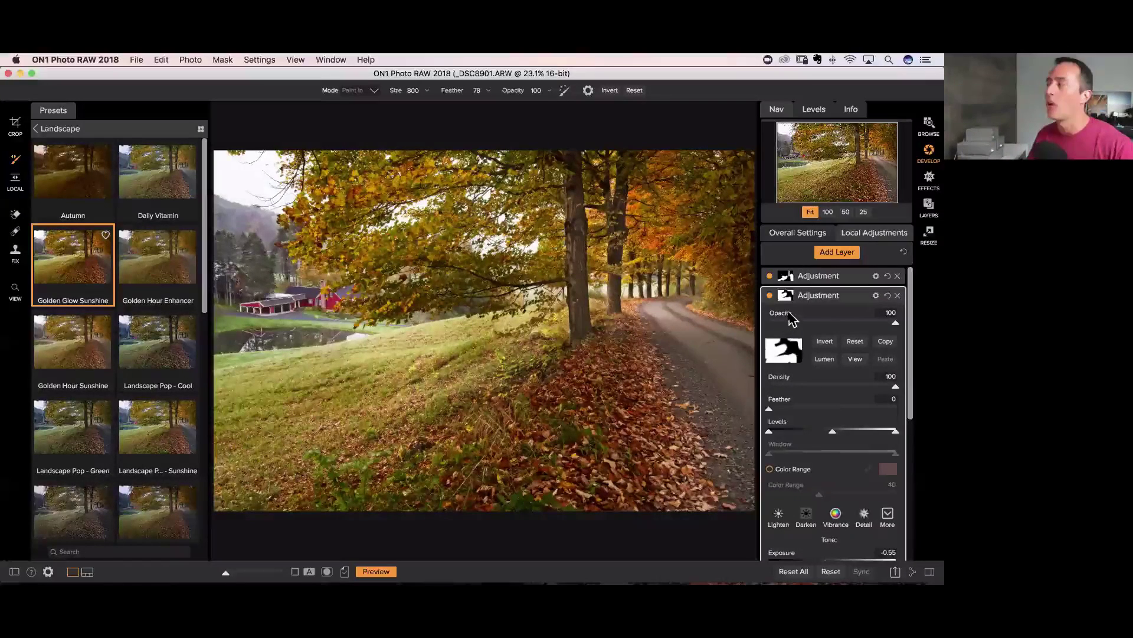
pyautogui.click(874, 295)
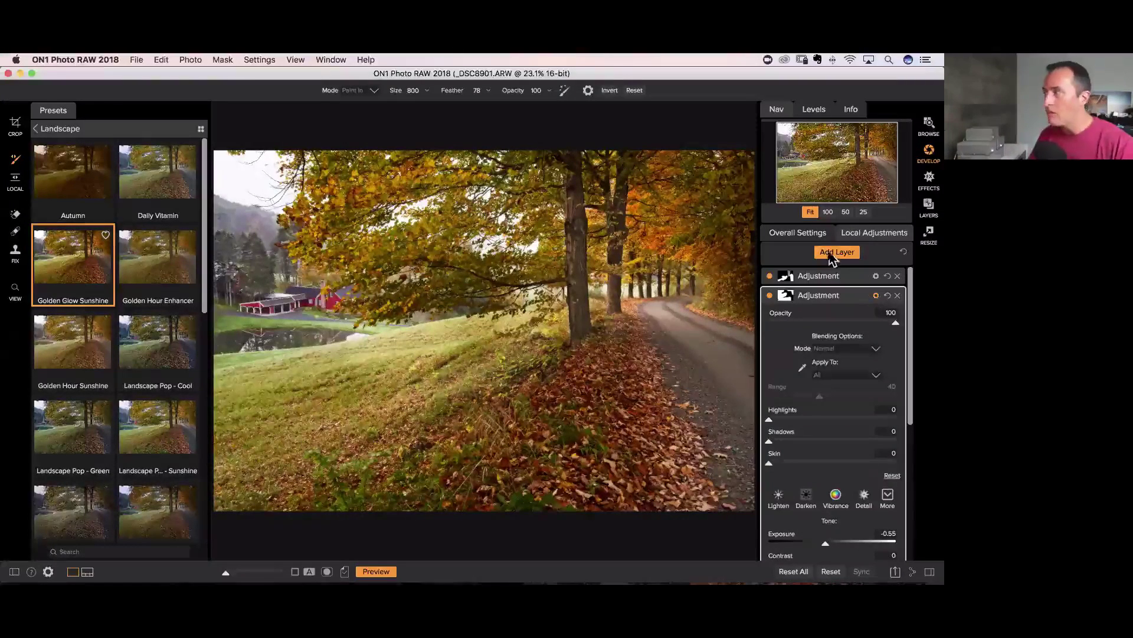
# - Add another adjustment layer with Exposure -1.55, try painting it over the lower branches and pond, and undo the stroke
pyautogui.moveTo(826, 391); pyautogui.dragTo(813, 396)
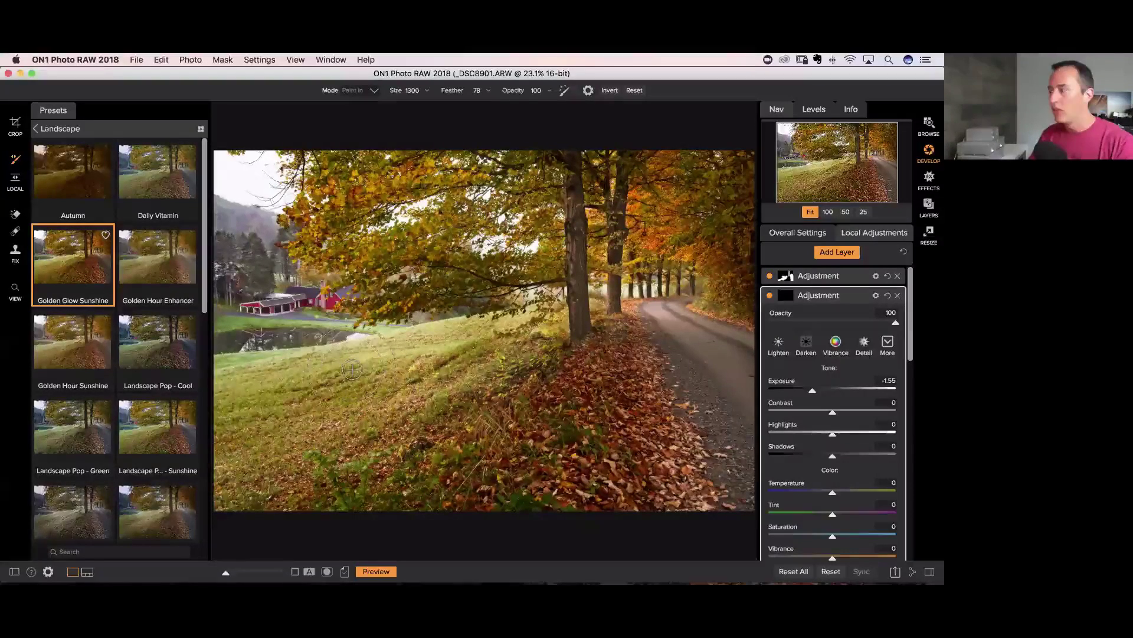
pyautogui.press(']')
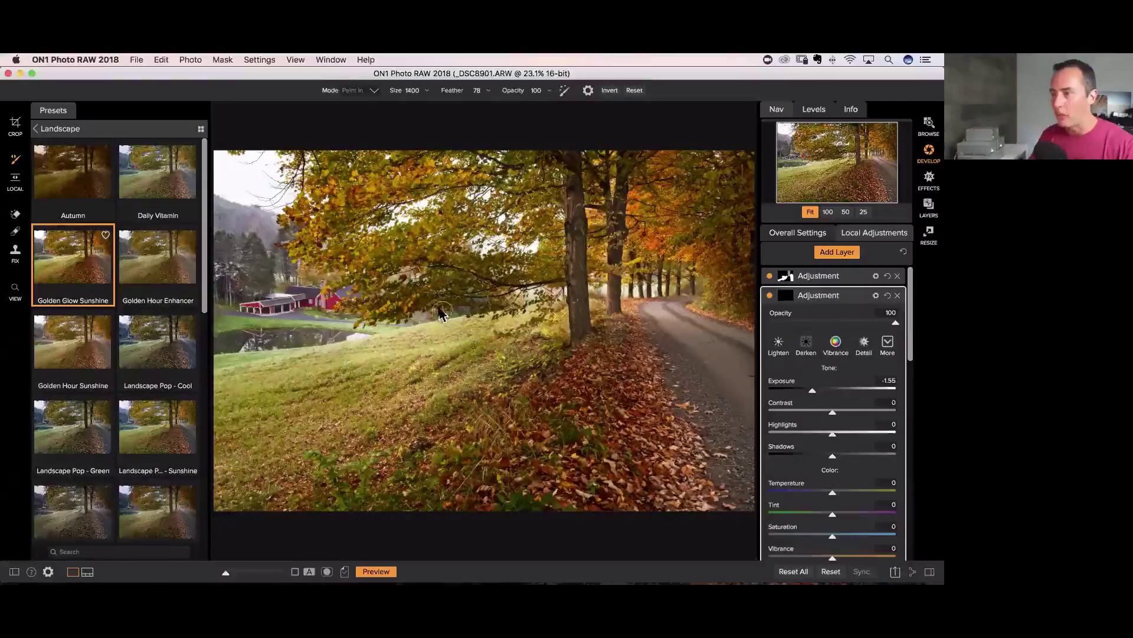
pyautogui.moveTo(438, 313); pyautogui.dragTo(291, 331)
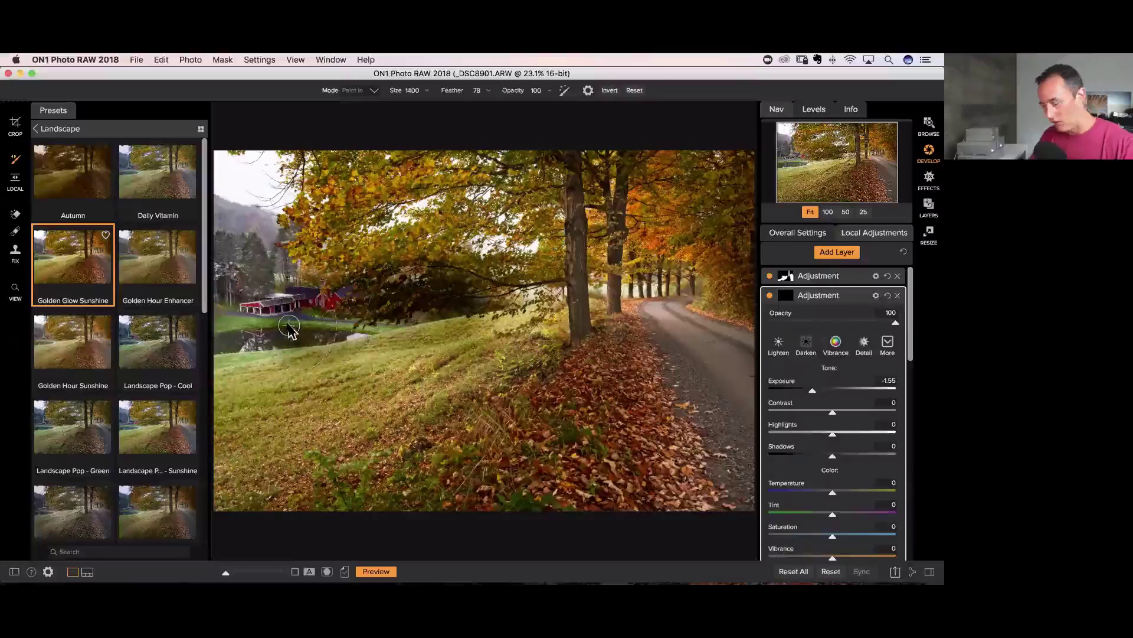
pyautogui.press('super+z')
pyautogui.press('[')
pyautogui.press('[')
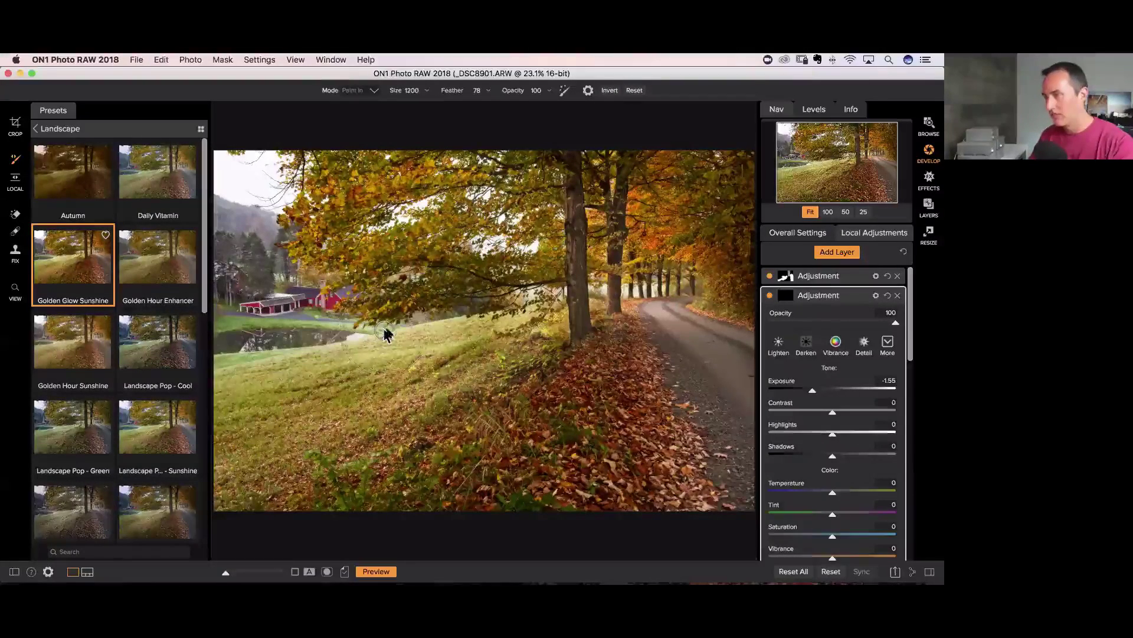
# - Set the new layer's Exposure to -0.75, try painting it across the lower branches and pond, and undo the stroke
pyautogui.moveTo(813, 390); pyautogui.dragTo(827, 395)
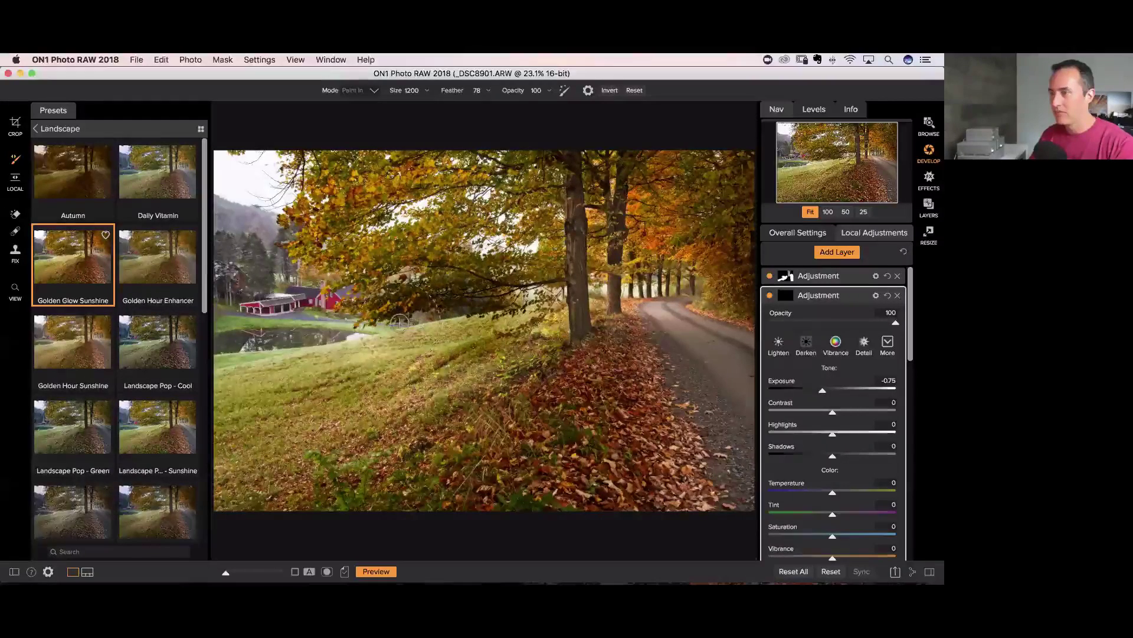
pyautogui.moveTo(299, 342); pyautogui.dragTo(202, 362)
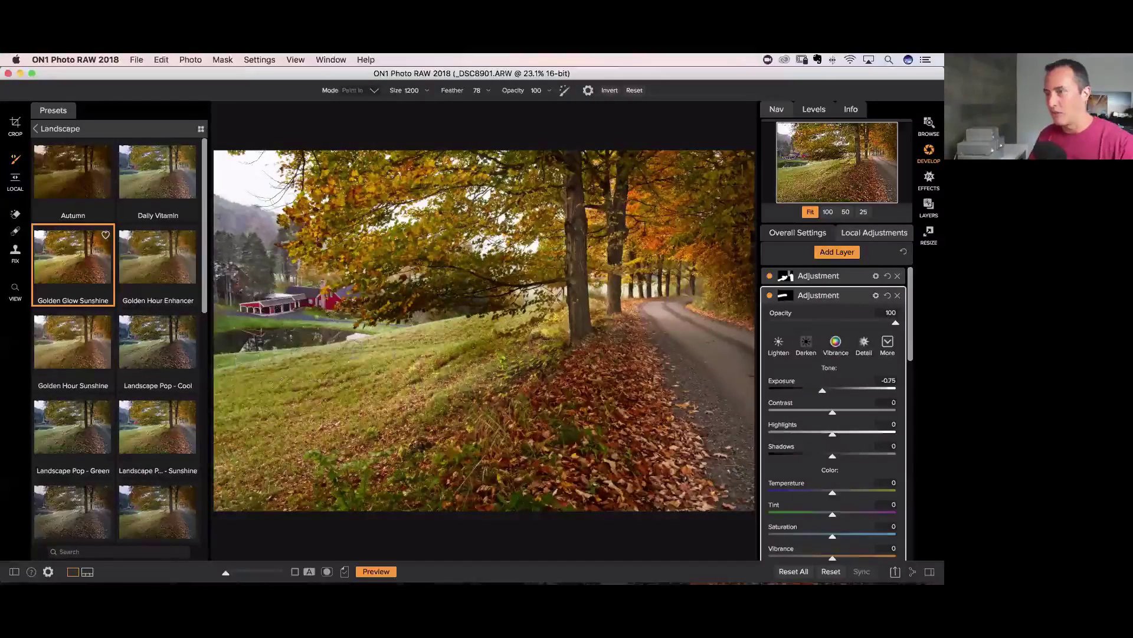
pyautogui.press('super+z')
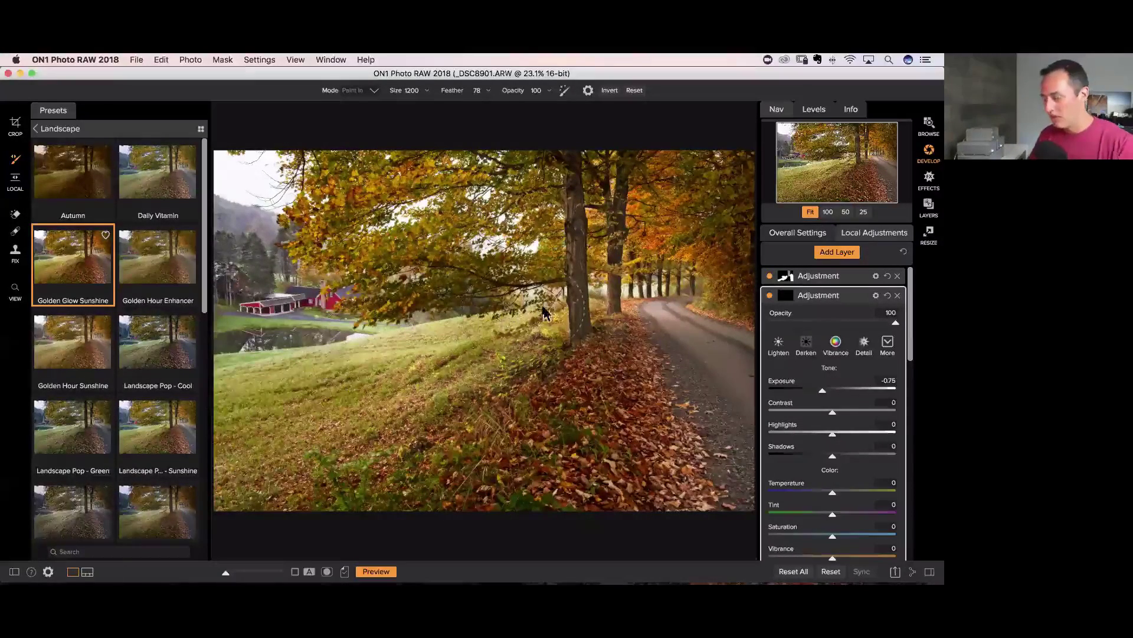
# - Increase the brush size to 2300, set the layer's Exposure to -0.5, and paint it across the lower branches, pond and distant hillside
pyautogui.press(']')
pyautogui.press(']')
pyautogui.press(']')
pyautogui.press(']')
pyautogui.press(']')
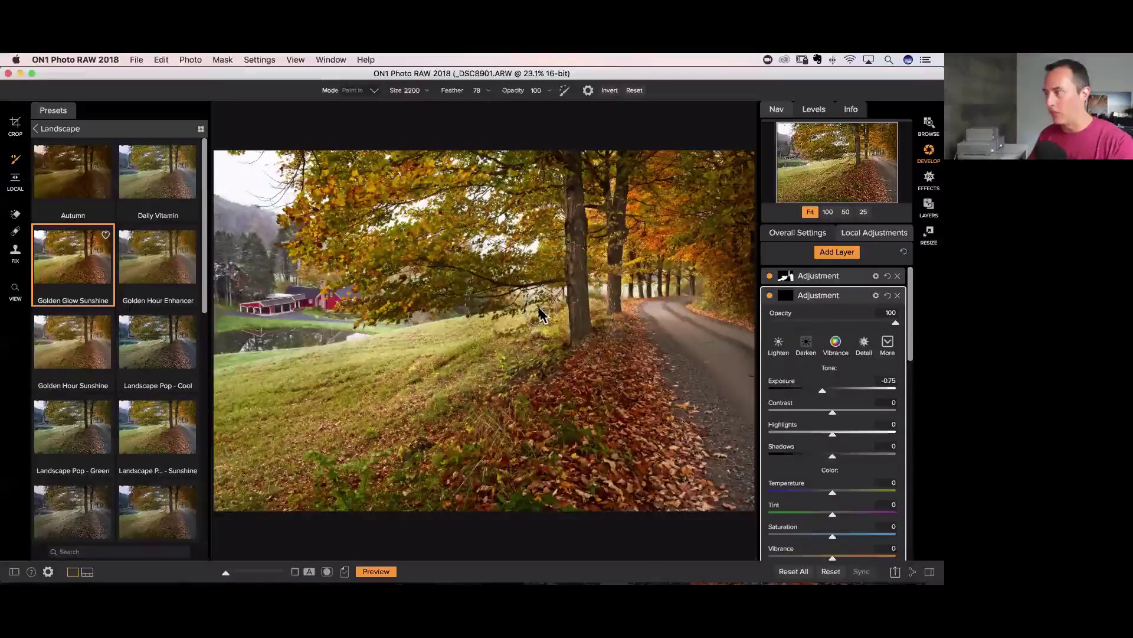
pyautogui.moveTo(823, 392); pyautogui.dragTo(826, 394)
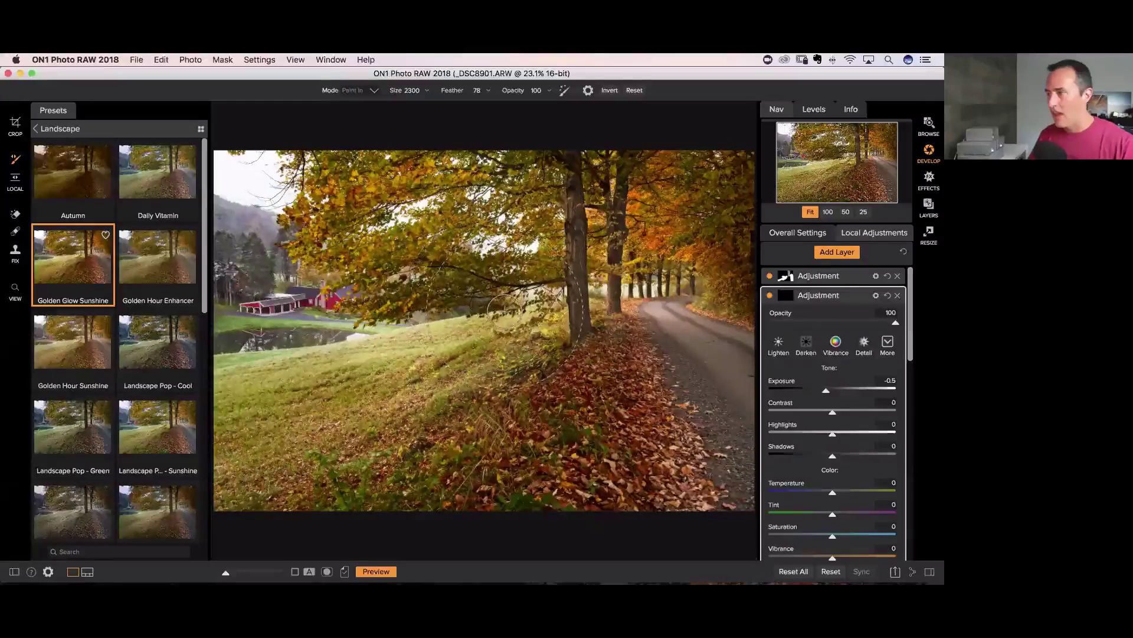
pyautogui.moveTo(486, 304)
pyautogui.mouseDown()
pyautogui.moveTo(413, 335)
pyautogui.moveTo(248, 366)
pyautogui.moveTo(219, 390)
pyautogui.mouseUp()
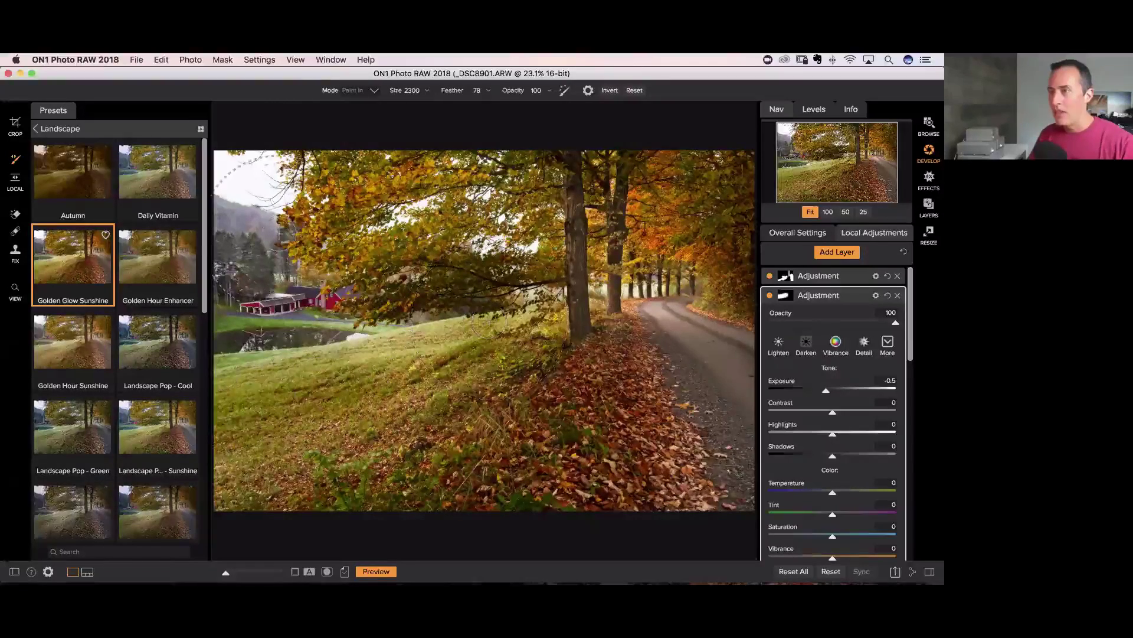
pyautogui.moveTo(282, 231)
pyautogui.mouseDown()
pyautogui.moveTo(249, 162)
pyautogui.moveTo(257, 197)
pyautogui.mouseUp()
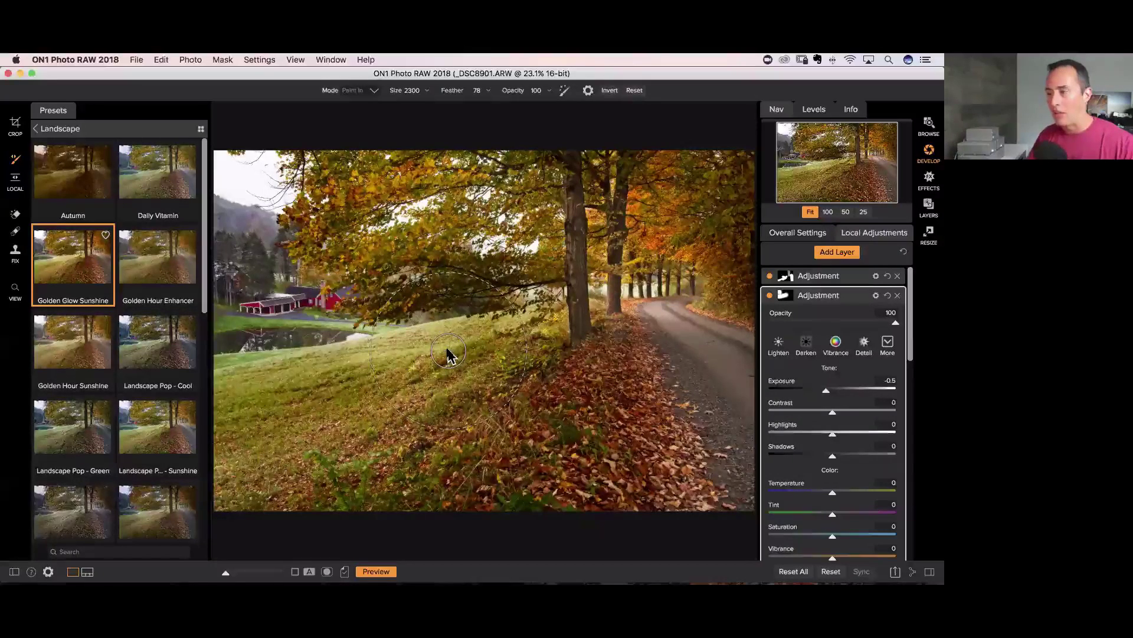
# - Reduce the masking brush to size 800 with 90 opacity, and collapse the expanded adjustment layers
pyautogui.press('[')
pyautogui.press('[')
pyautogui.press('[')
pyautogui.press('[')
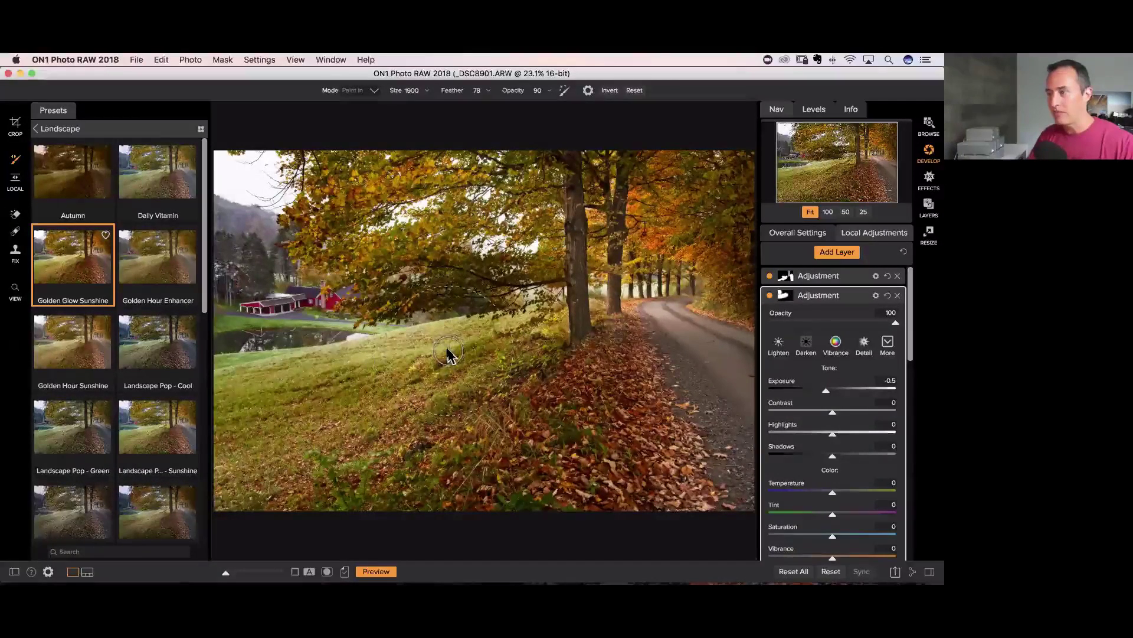
pyautogui.press('[')
pyautogui.press('[')
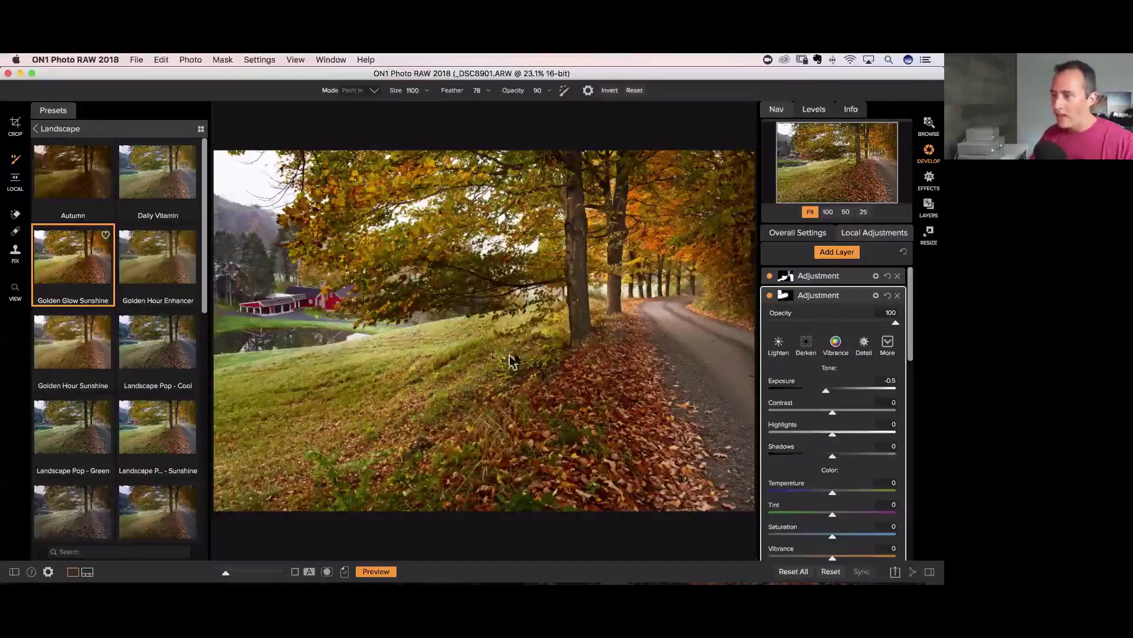
pyautogui.press('[')
pyautogui.press('[')
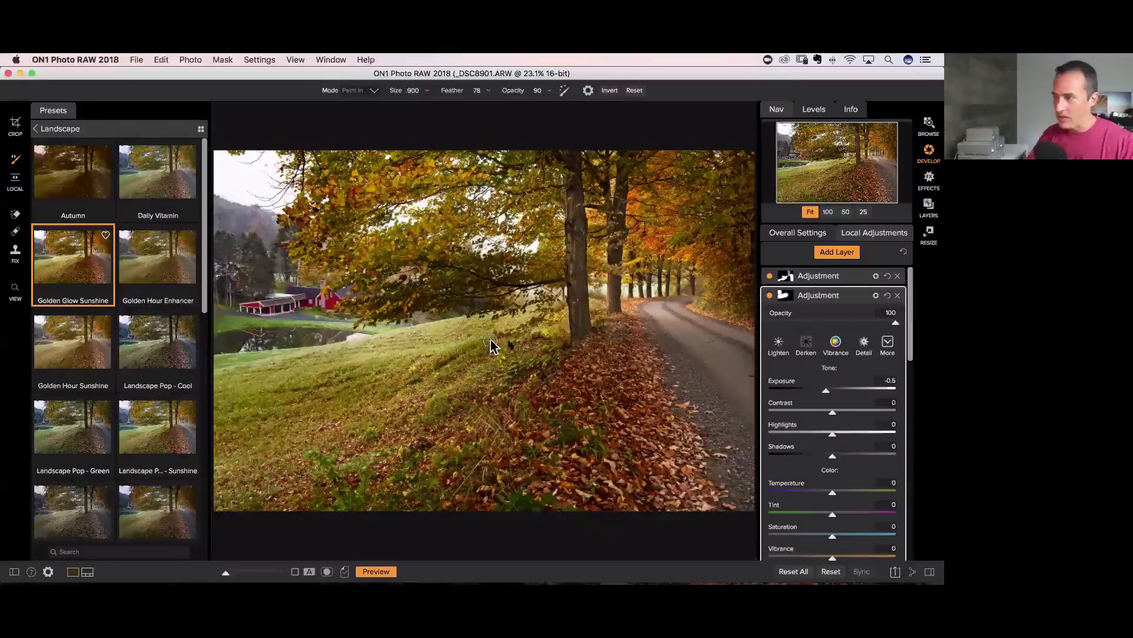
pyautogui.press('[')
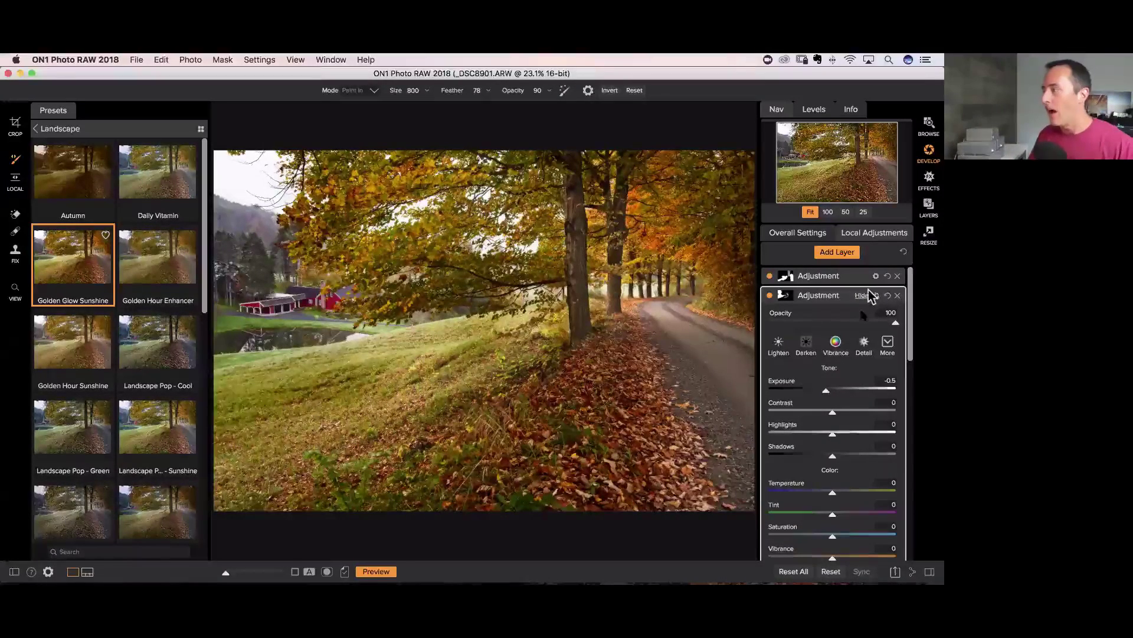
pyautogui.click(861, 296)
pyautogui.click(863, 314)
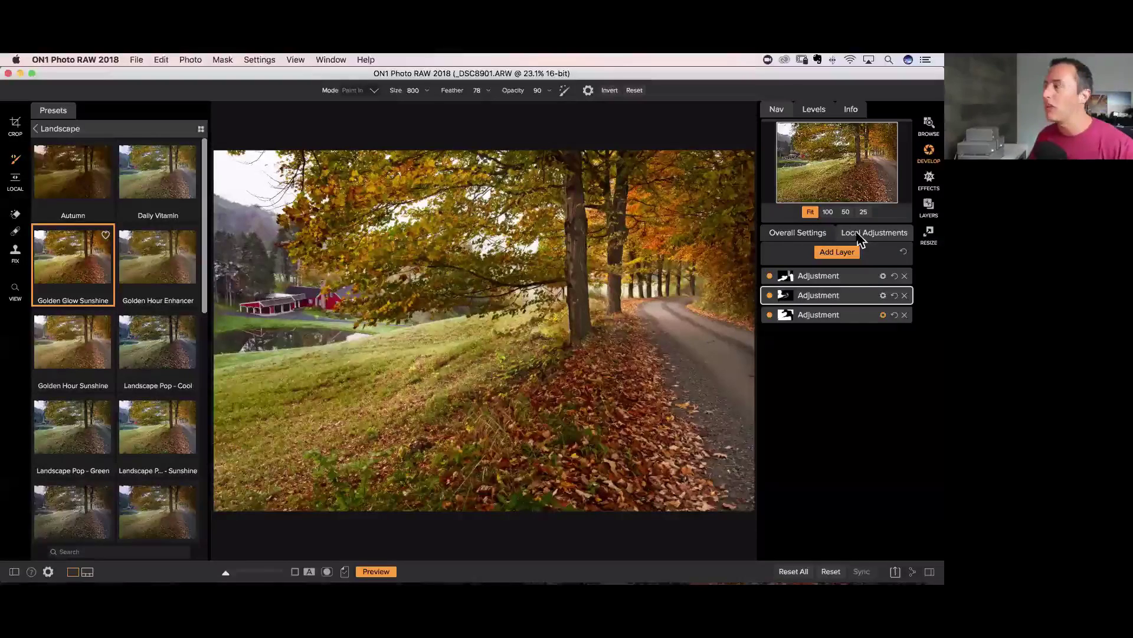
# - Add a Vignette filter in Effects with the Big Softy style, setting Brightness to -9 and Size to 38
pyautogui.click(930, 177)
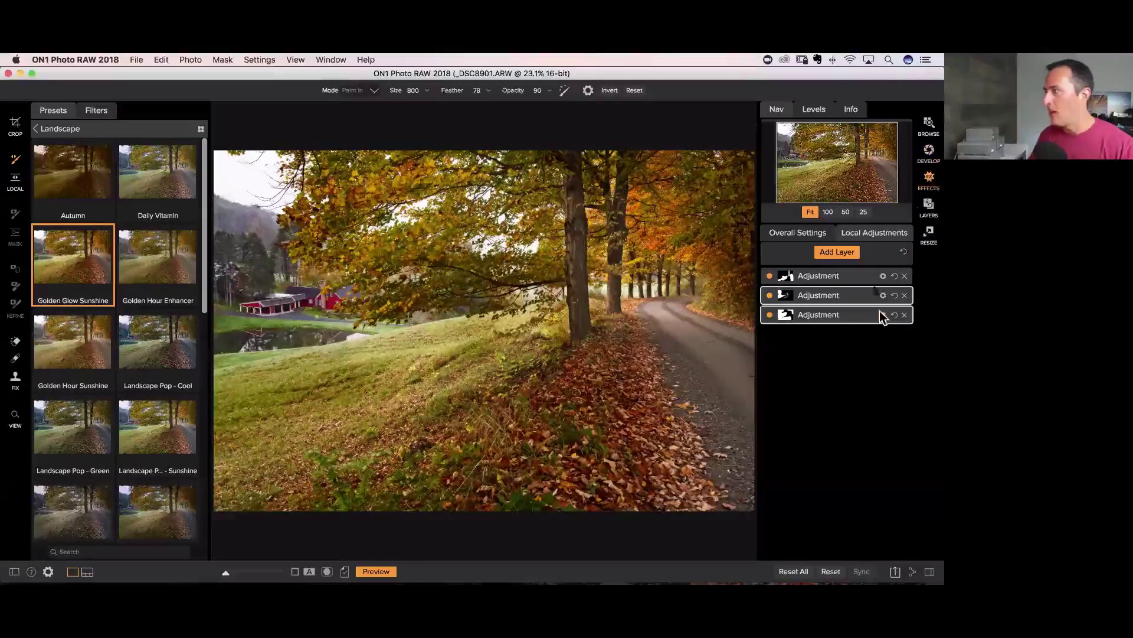
pyautogui.click(818, 236)
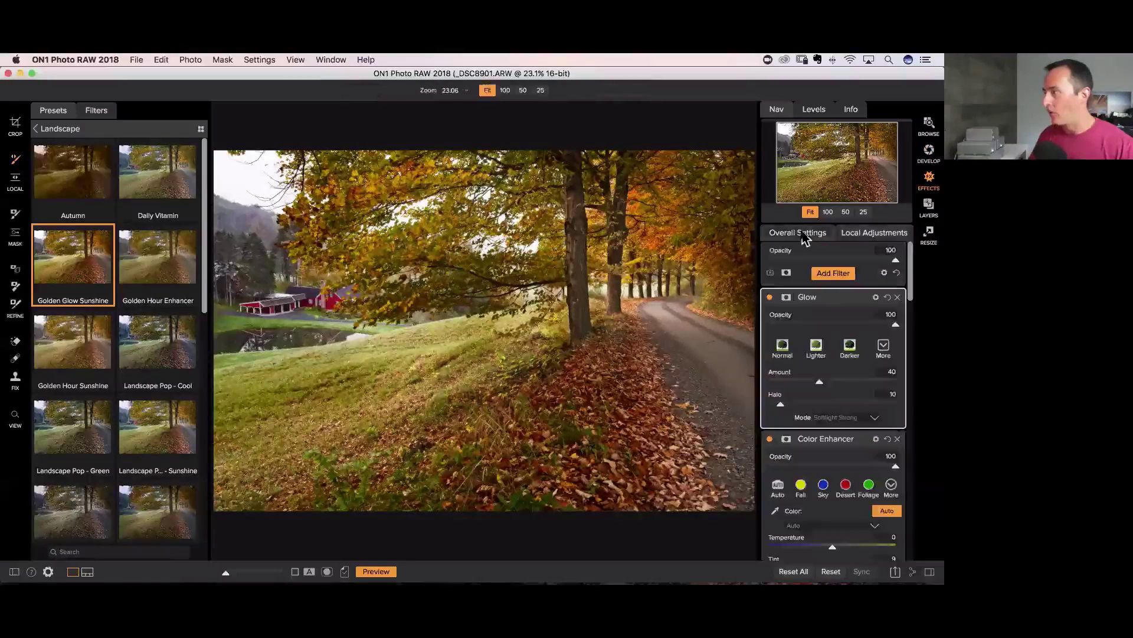
pyautogui.click(824, 274)
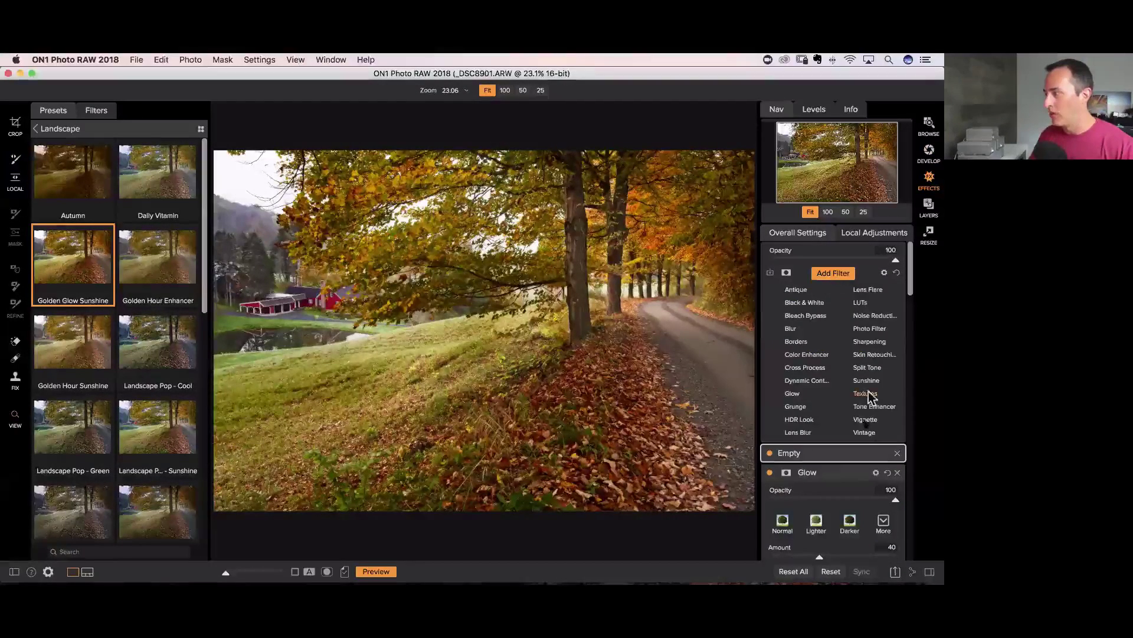
pyautogui.click(865, 420)
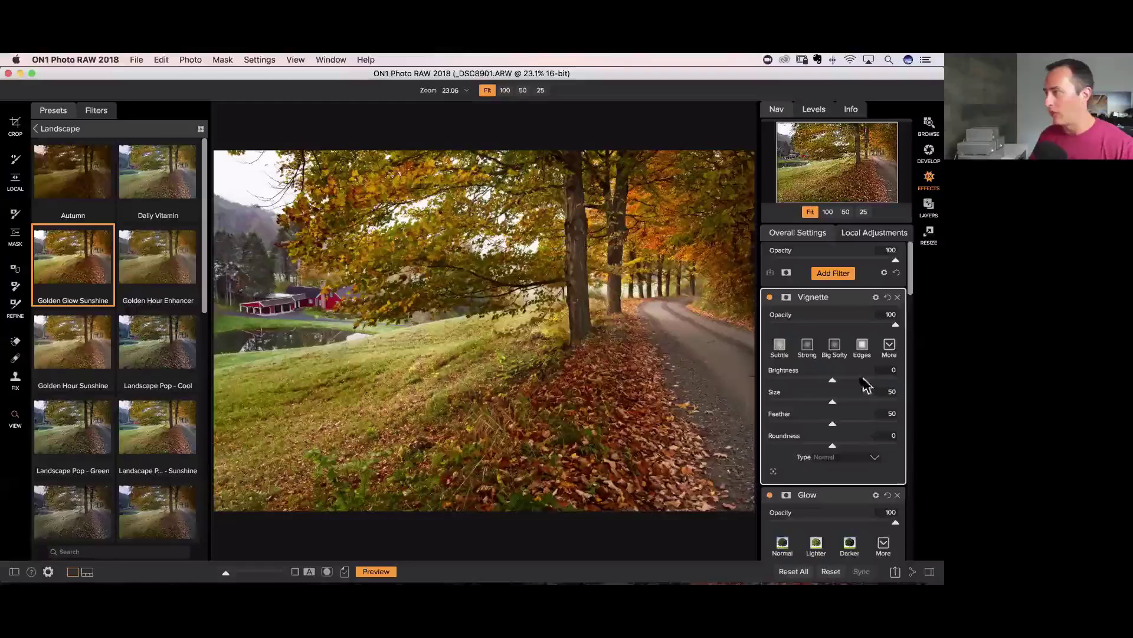
pyautogui.click(834, 350)
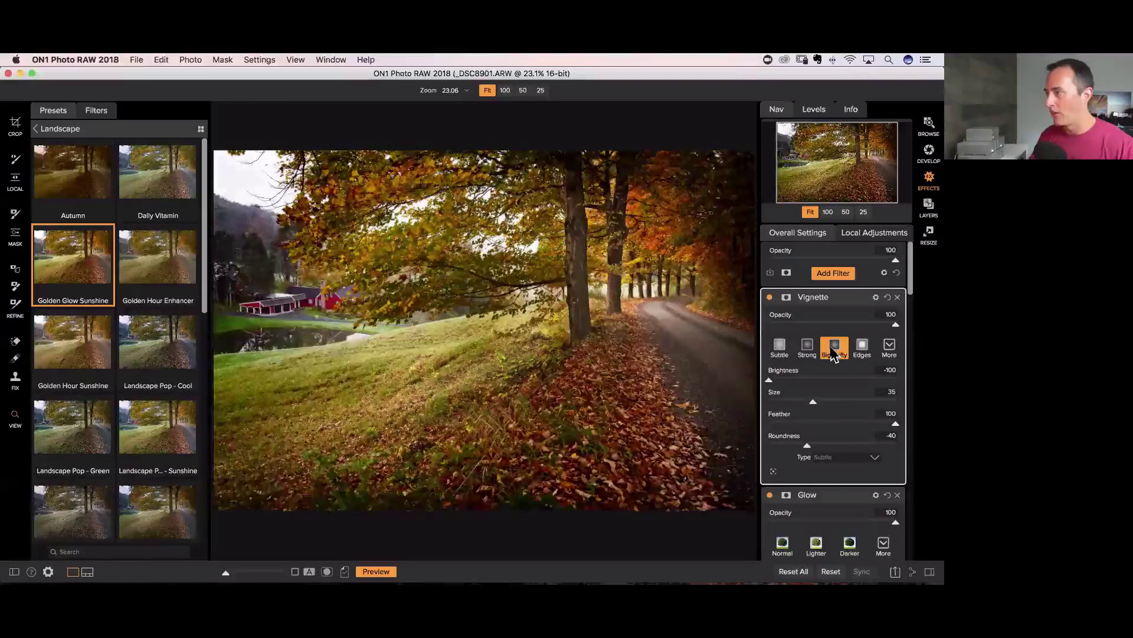
pyautogui.moveTo(769, 380); pyautogui.dragTo(820, 406)
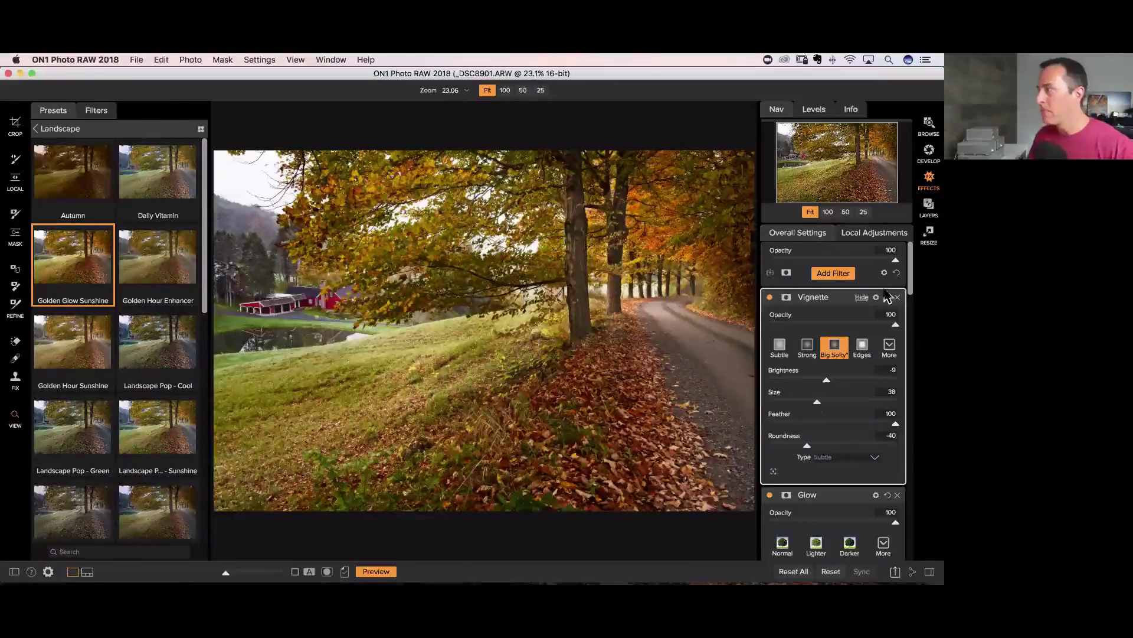
# - Collapse the Vignette, Glow and Color Enhancer filters, and review the overall Develop sections before returning to Effects
pyautogui.click(866, 297)
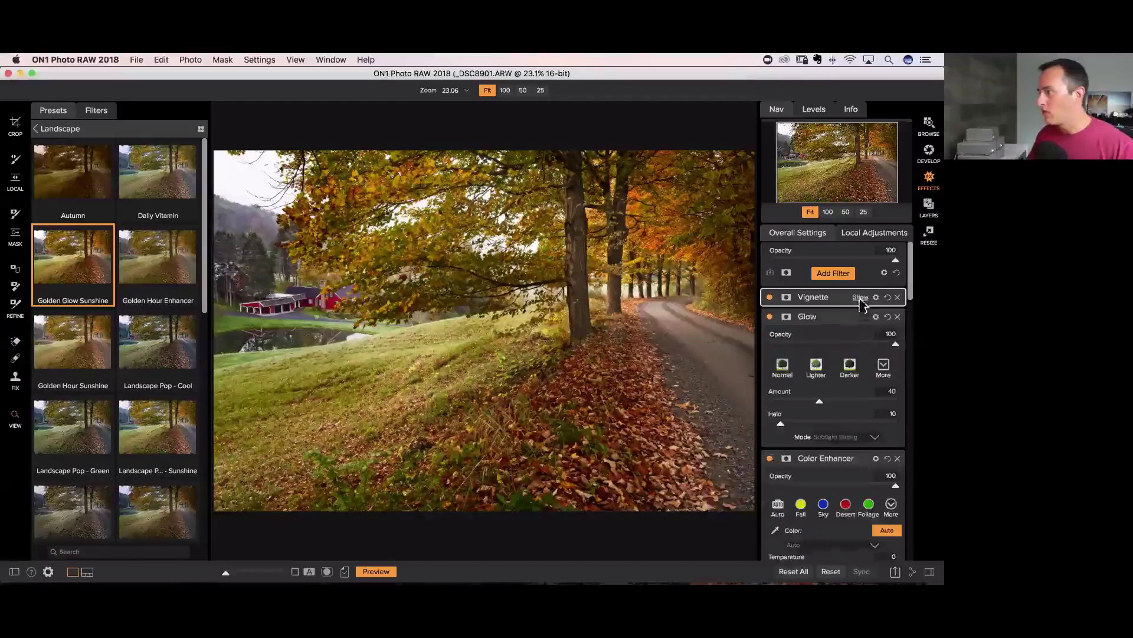
pyautogui.click(864, 317)
pyautogui.click(865, 336)
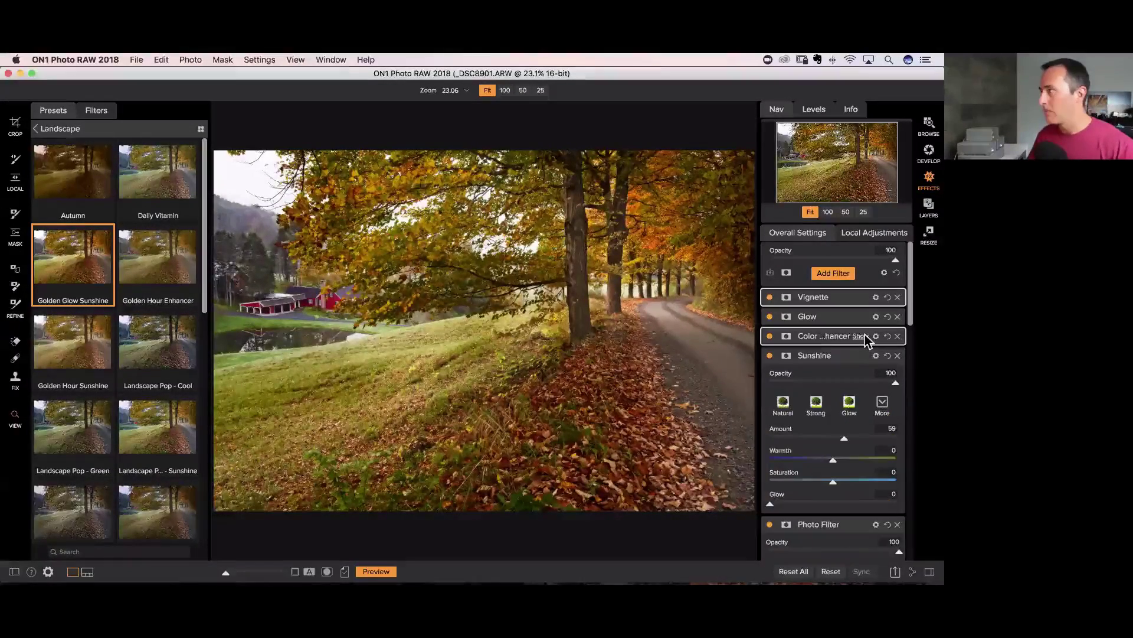
pyautogui.click(929, 155)
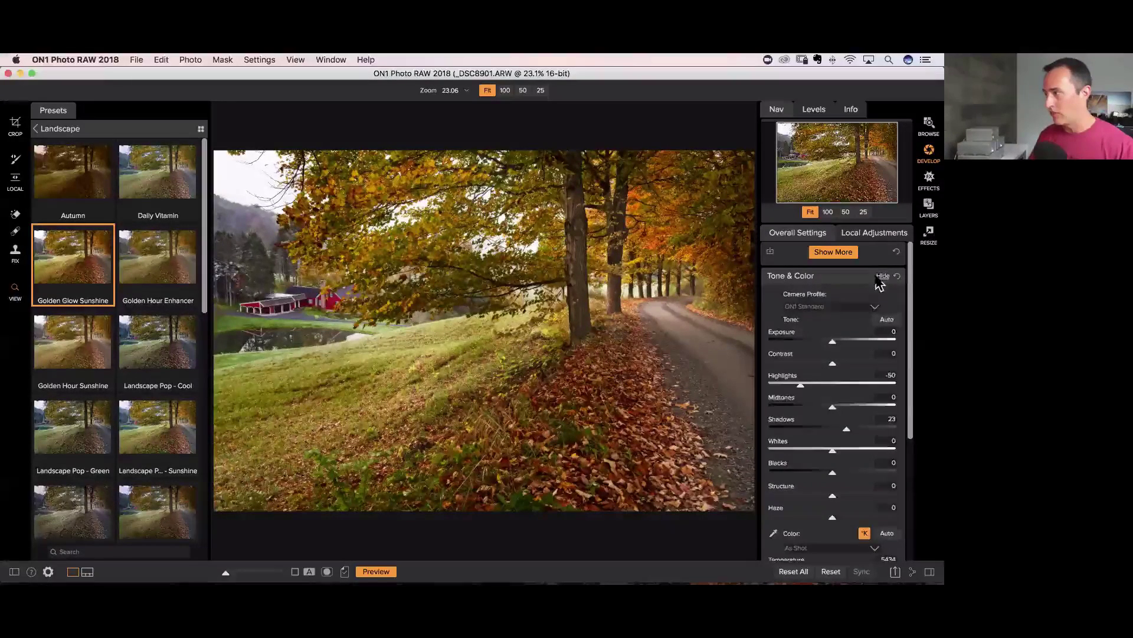
pyautogui.click(880, 276)
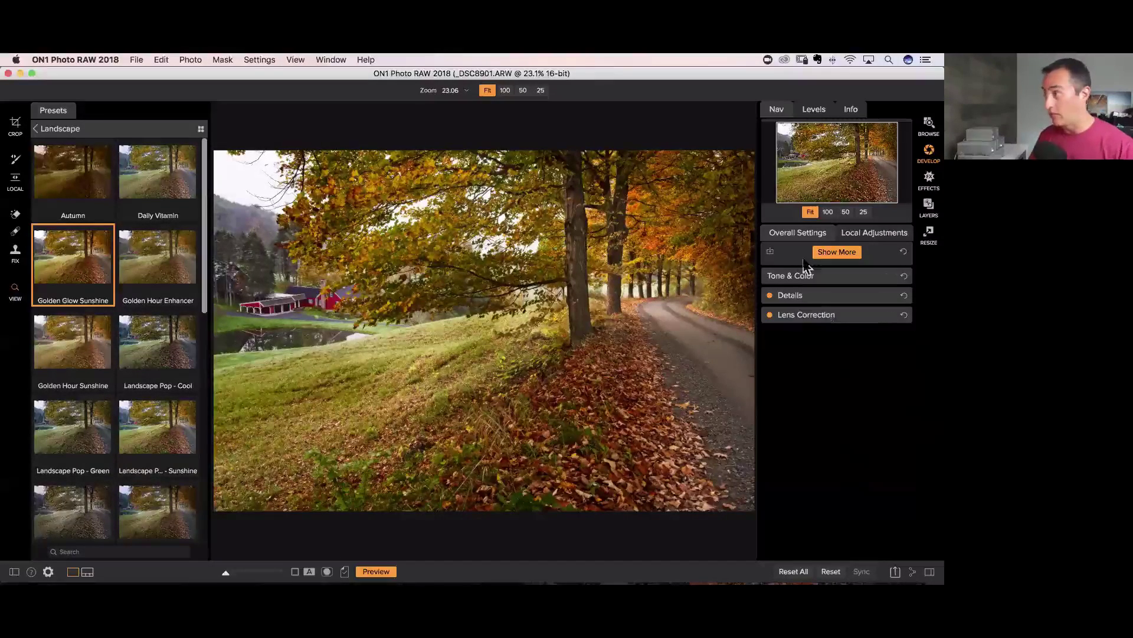
pyautogui.click(929, 179)
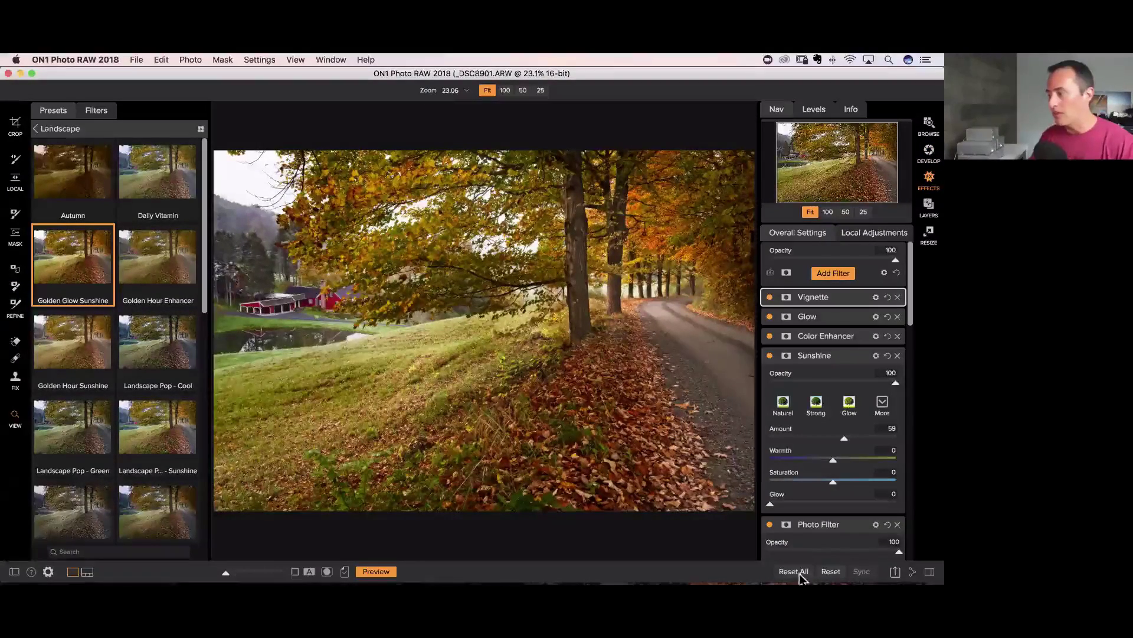
# - Reset the applied effects filters, try the Autumn landscape preset, and undo it
pyautogui.click(831, 572)
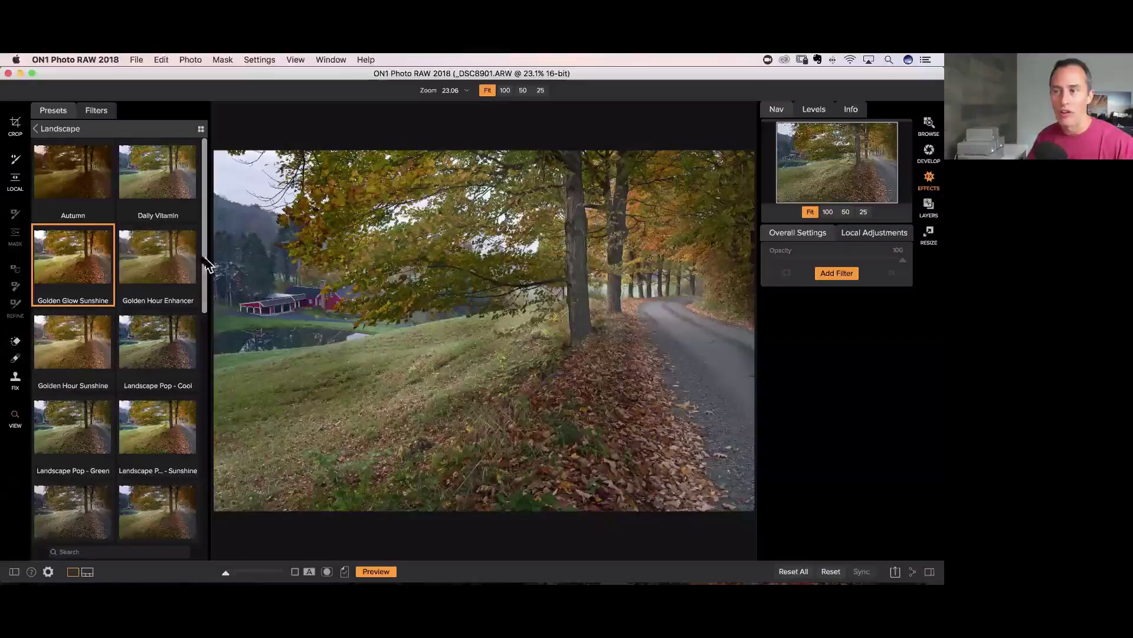
pyautogui.scroll(-5, 206, 328)
pyautogui.scroll(5, 205, 284)
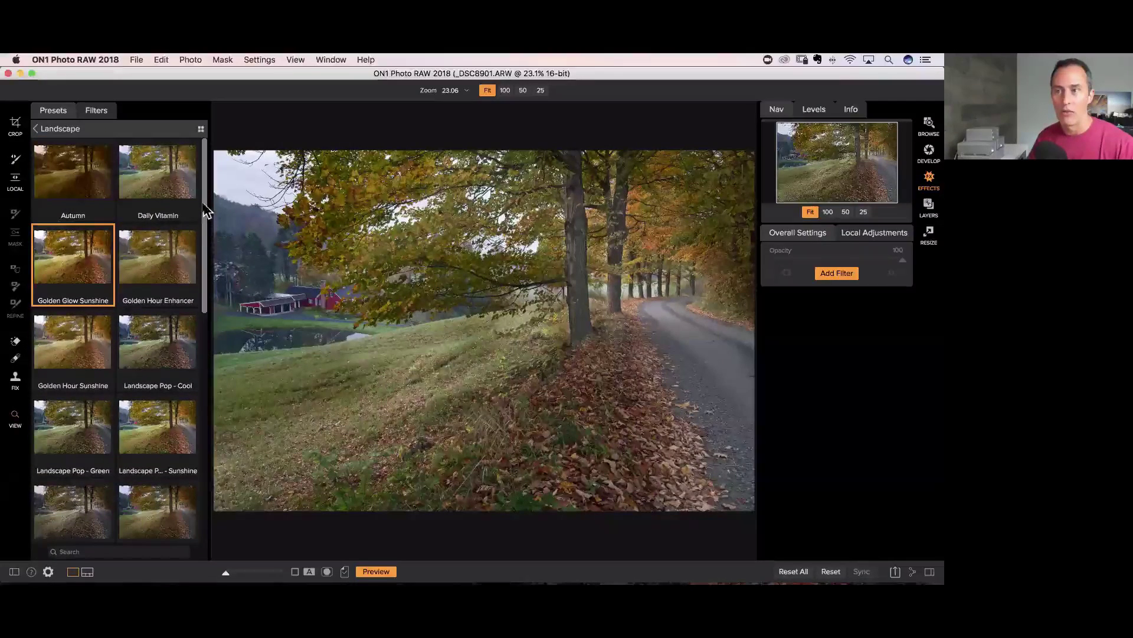
pyautogui.click(80, 177)
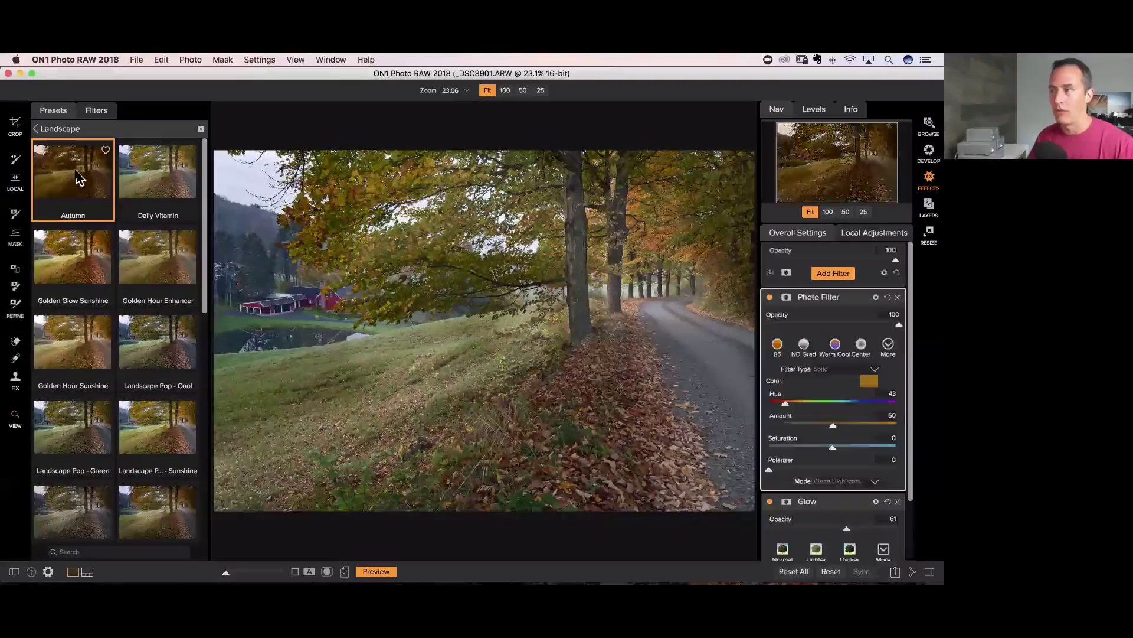
pyautogui.press('super+z')
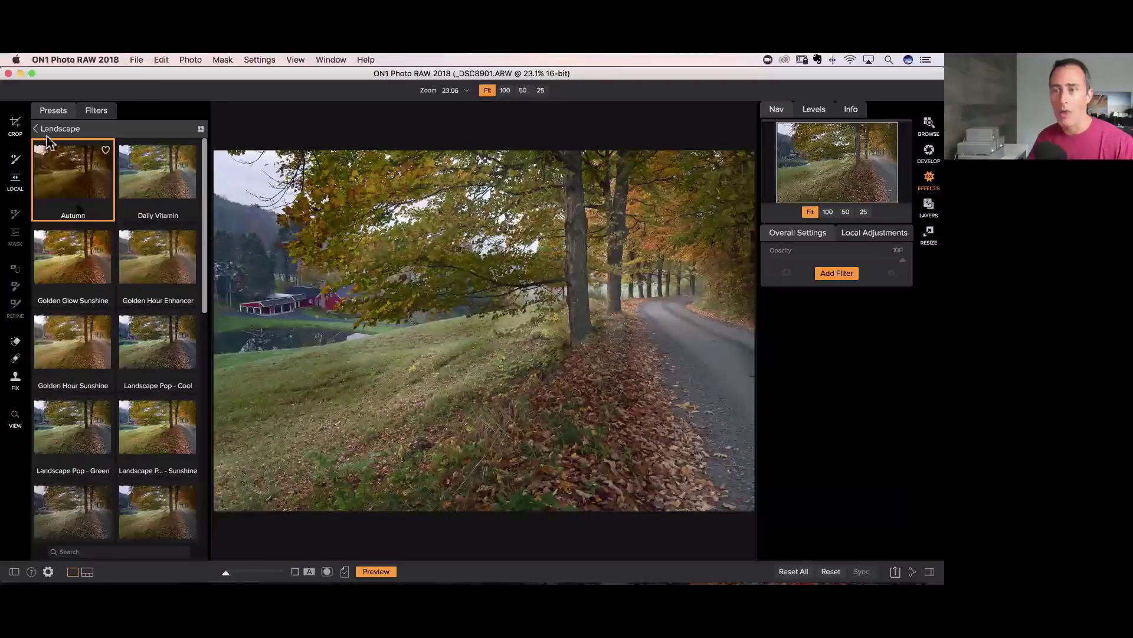
# - Browse the Landscape presets, try Golden Hour Sunshine, and replace it with Golden Glow Sunshine
pyautogui.scroll(-10, 91, 348)
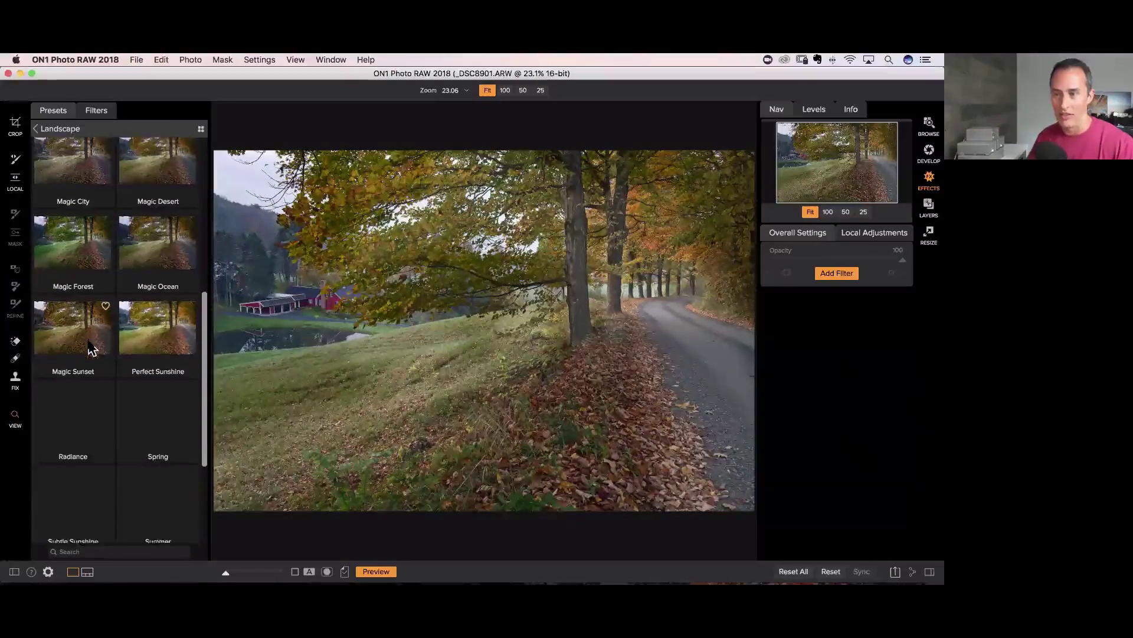
pyautogui.scroll(-2, 92, 348)
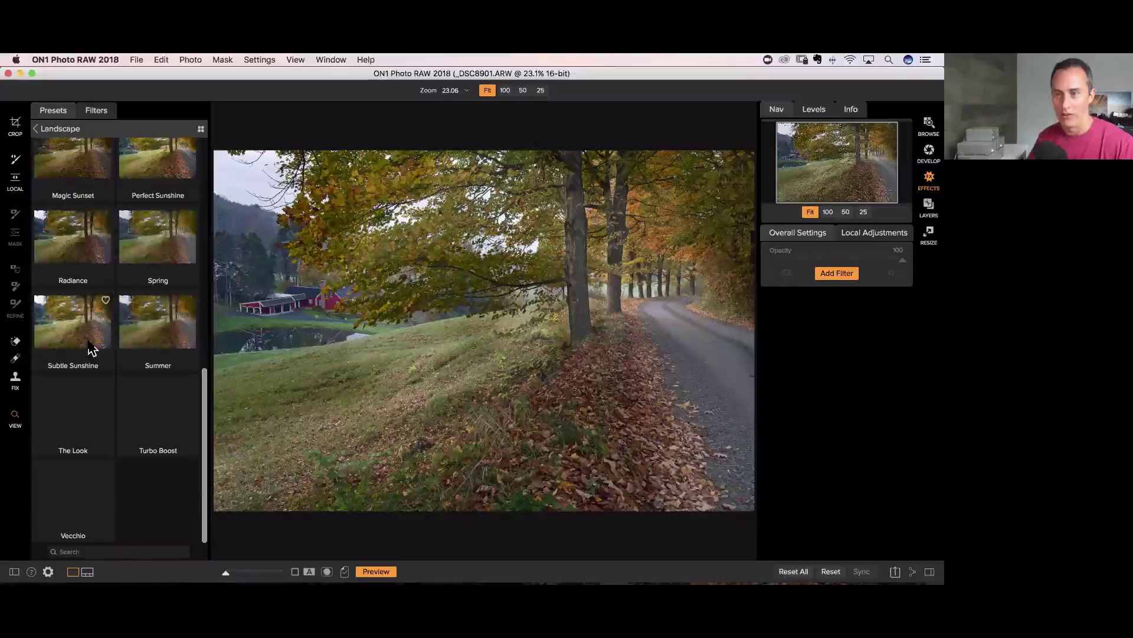
pyautogui.scroll(12, 92, 348)
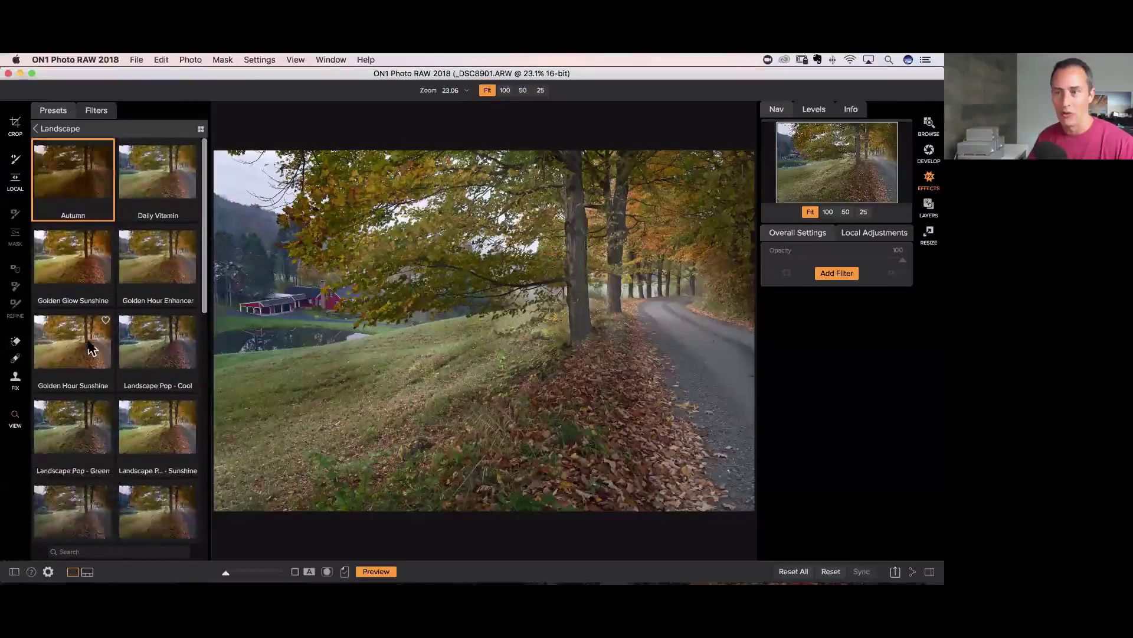
pyautogui.click(77, 353)
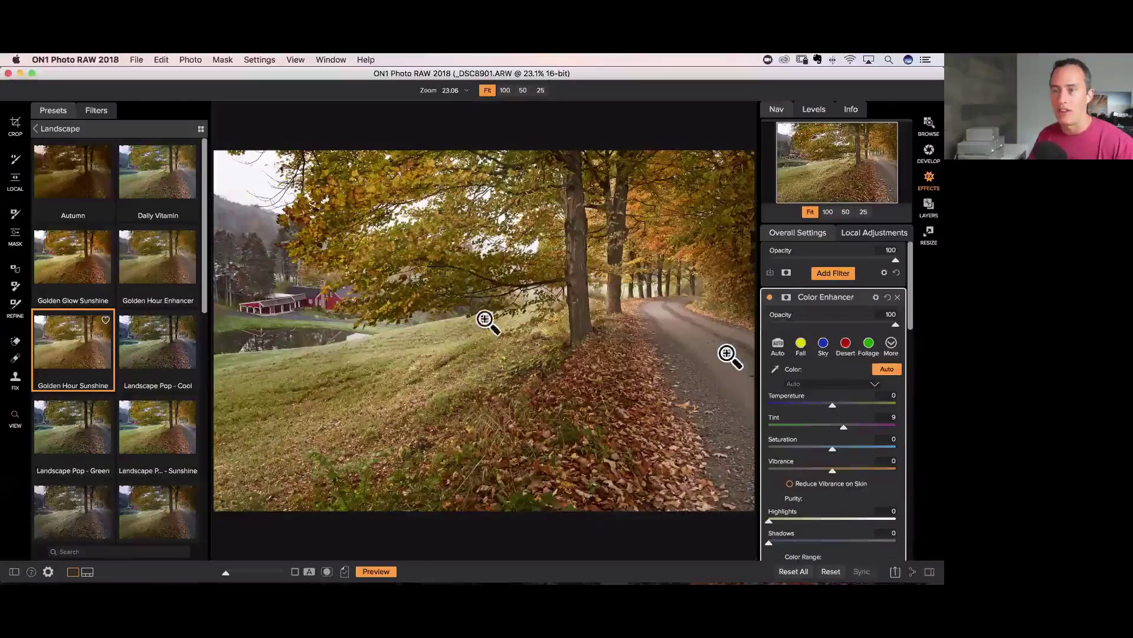
pyautogui.click(111, 290)
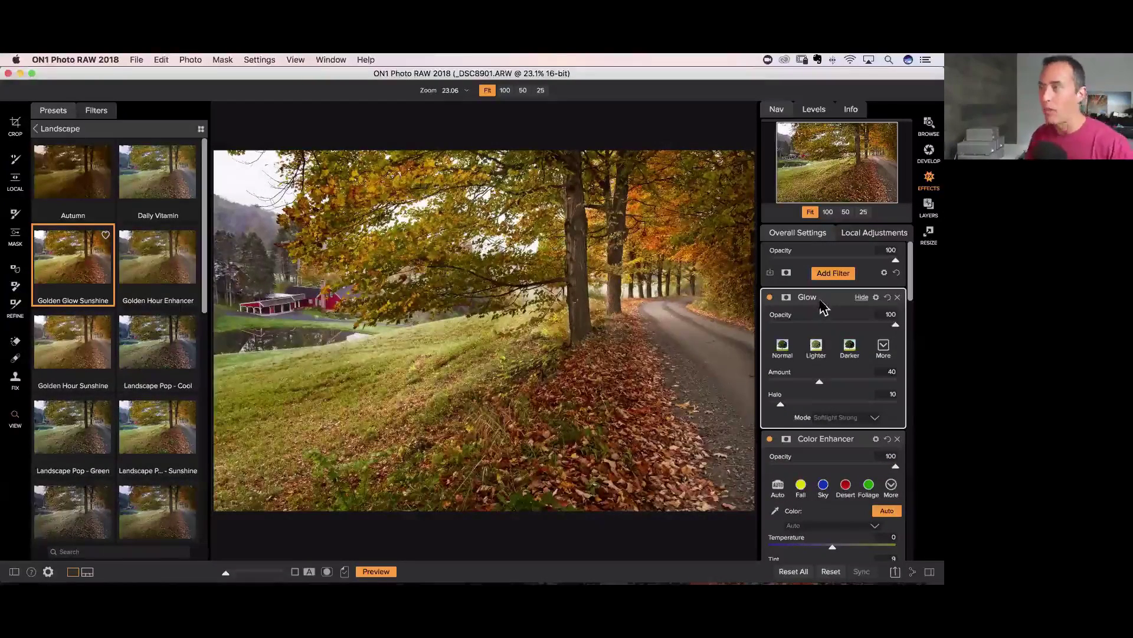
# - Compare the photo with the Glow filter off and on, leaving it enabled, and inspect the image at 50% zoom
pyautogui.click(770, 297)
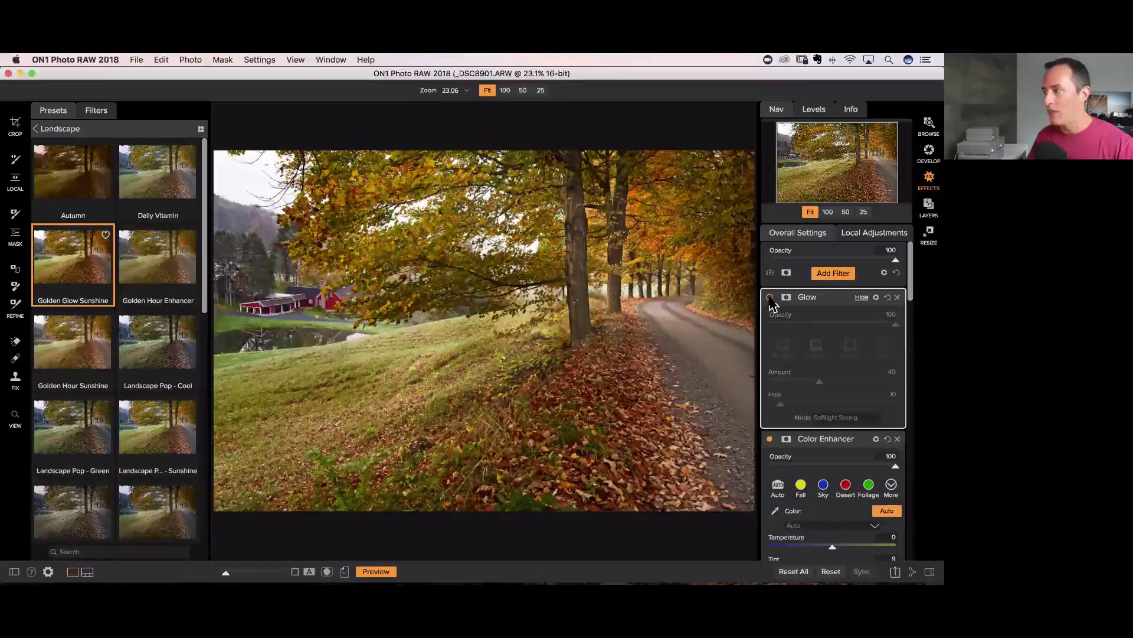
pyautogui.click(770, 297)
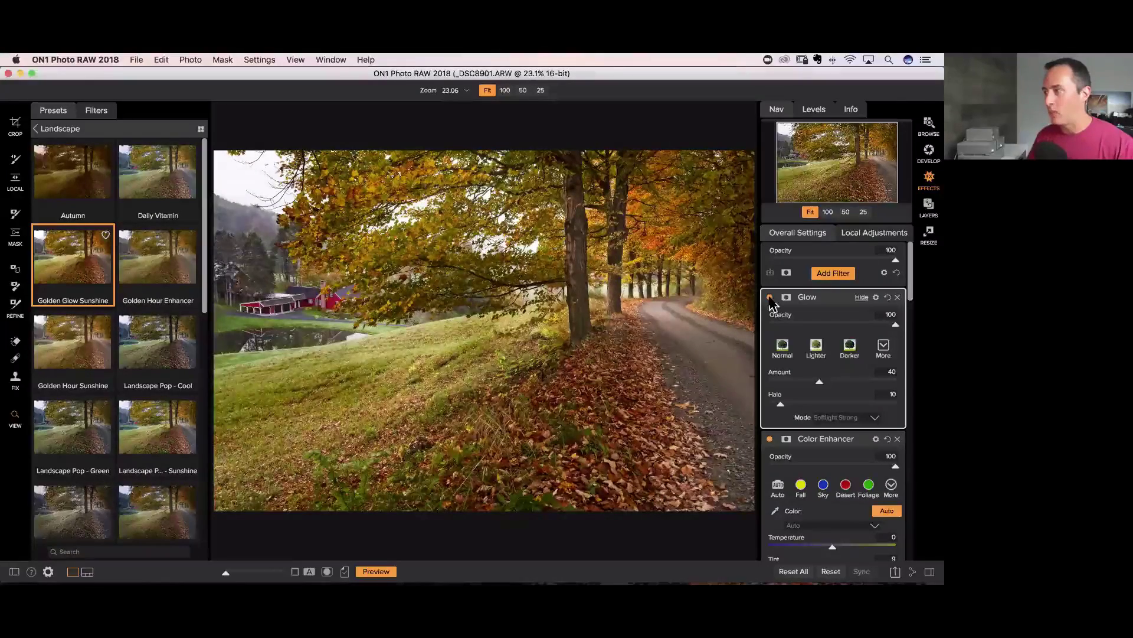
pyautogui.click(770, 298)
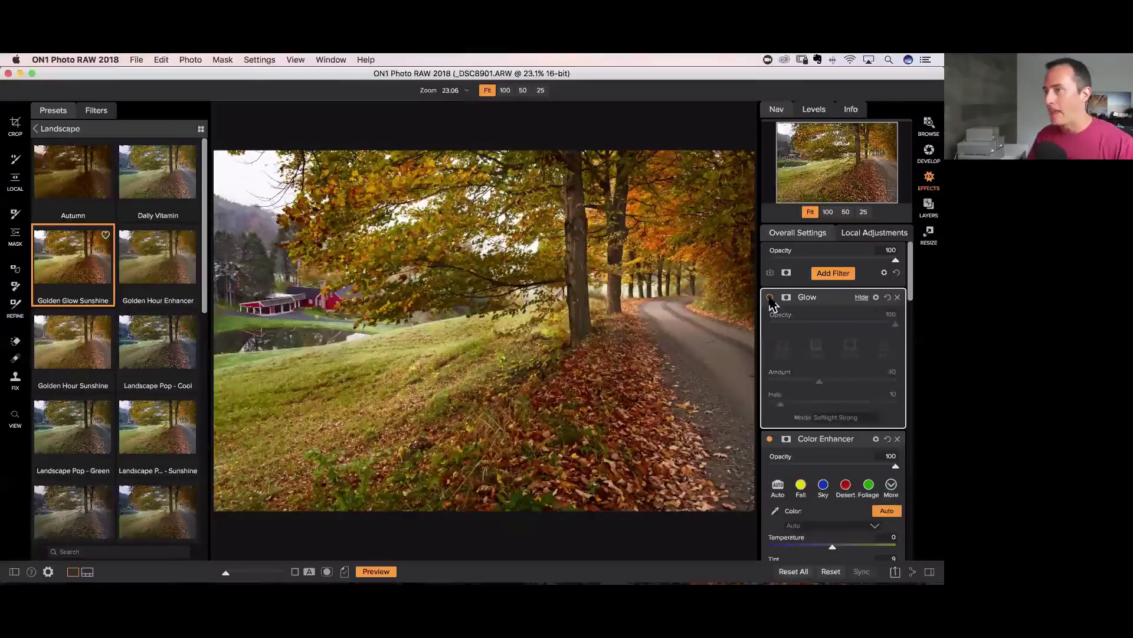
pyautogui.click(770, 298)
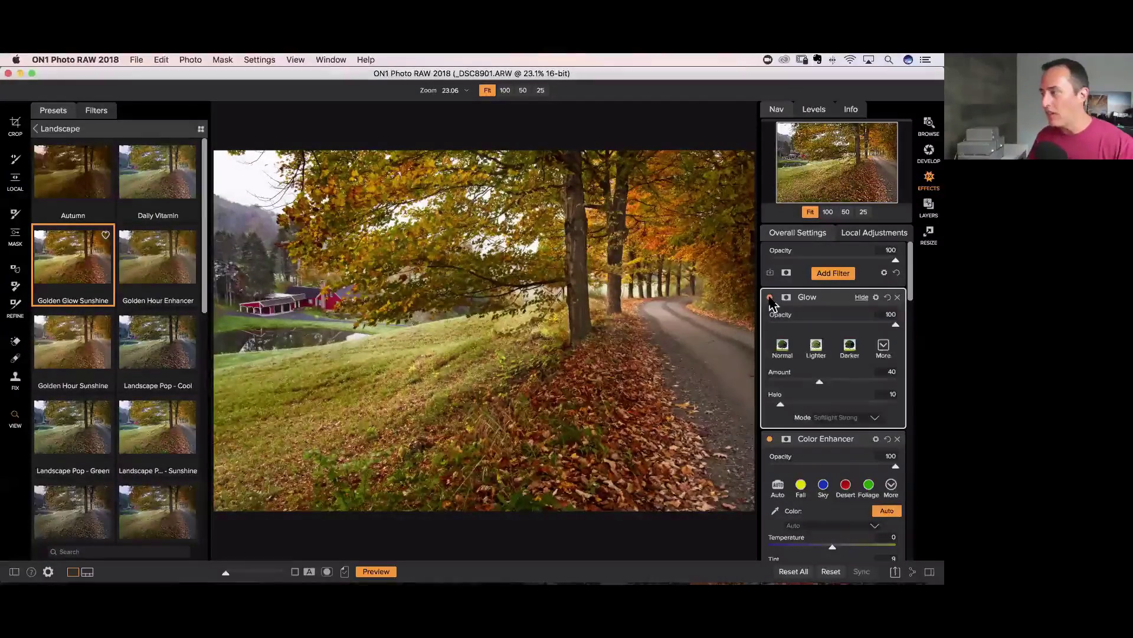
pyautogui.click(770, 298)
pyautogui.click(770, 298)
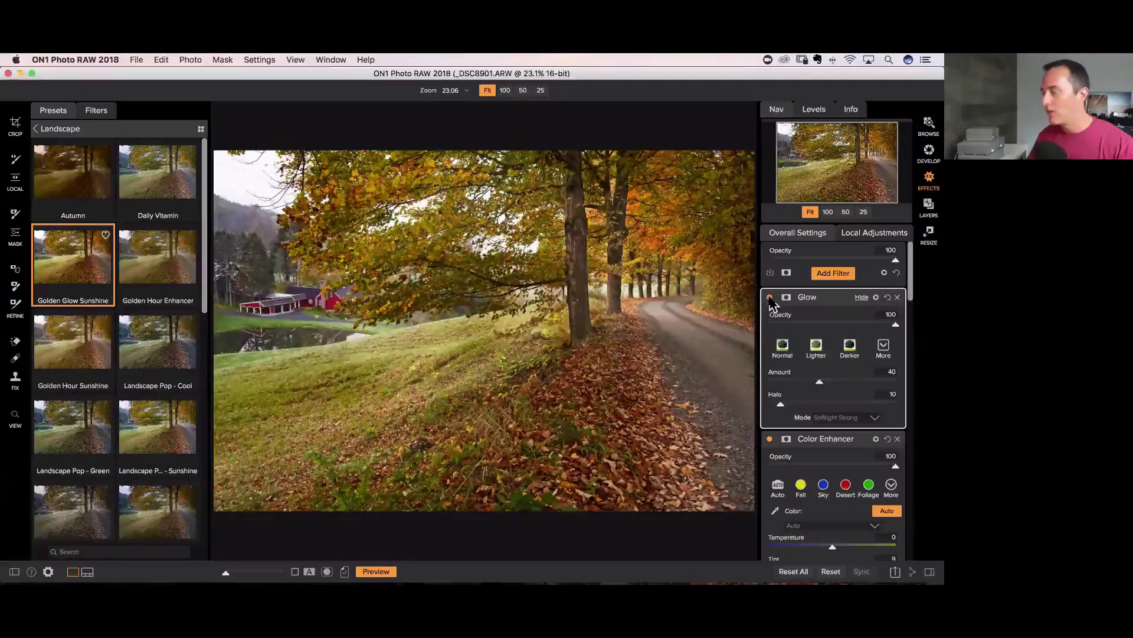
pyautogui.press('super+equal')
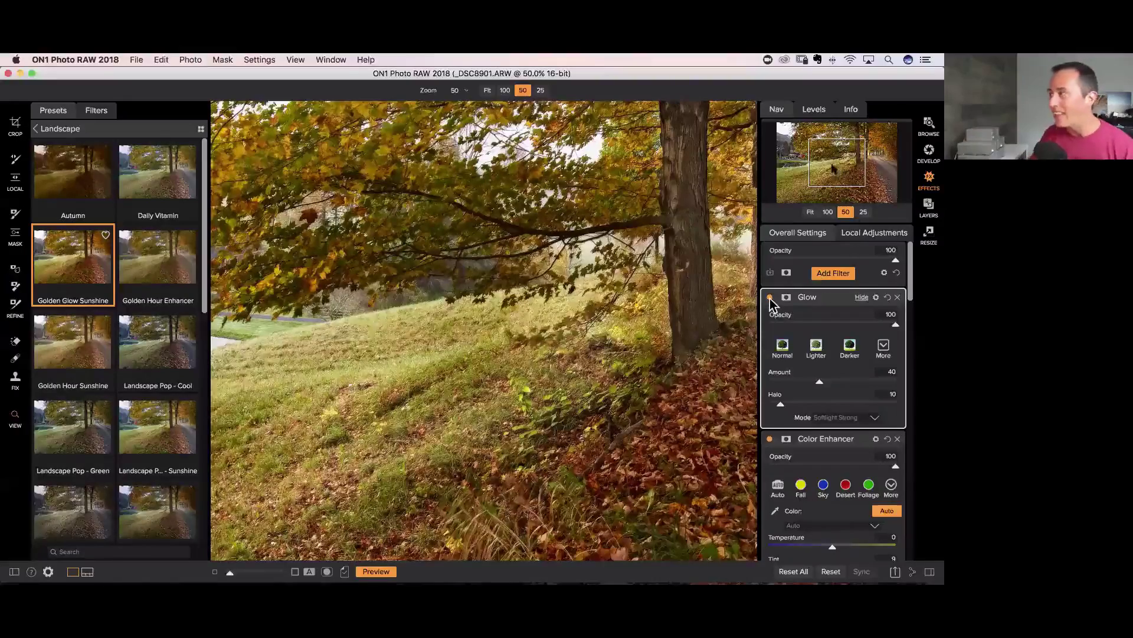
# - Inspect the tree trunks and leaf-covered roadside at 50% zoom with the Glow filter off and on, leaving it enabled
pyautogui.moveTo(842, 168); pyautogui.dragTo(864, 171)
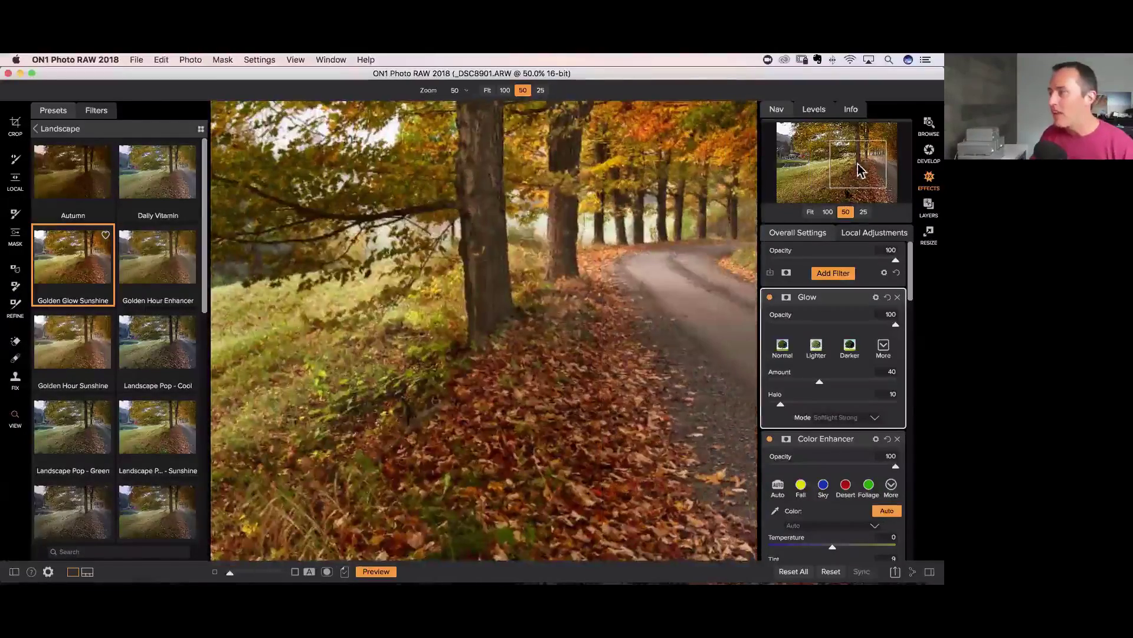
pyautogui.click(770, 298)
pyautogui.click(769, 299)
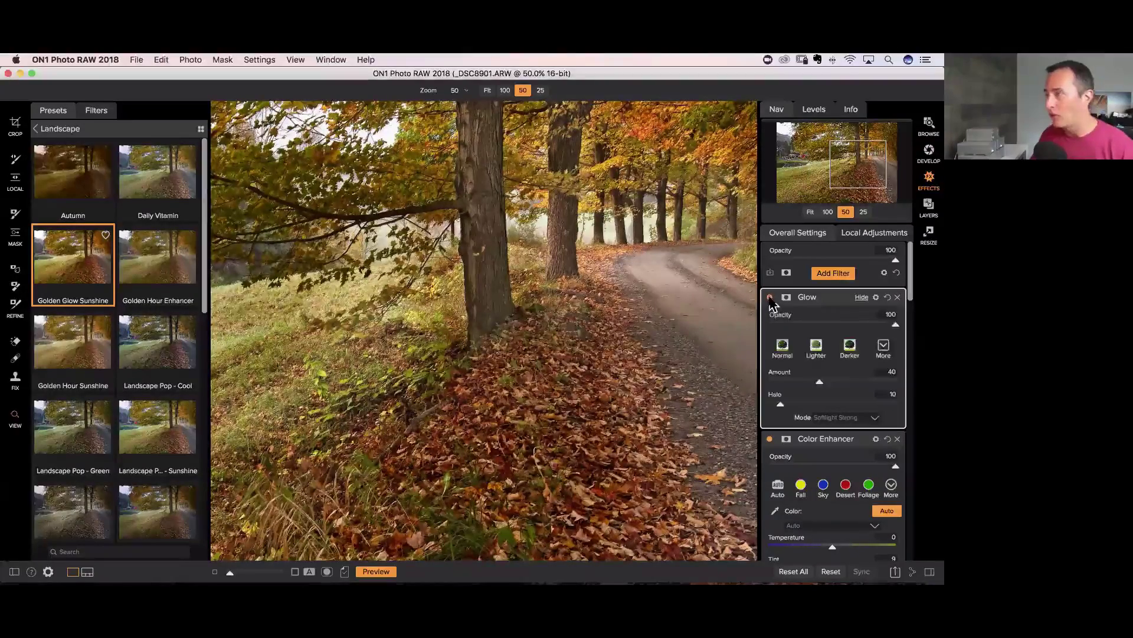
pyautogui.click(770, 298)
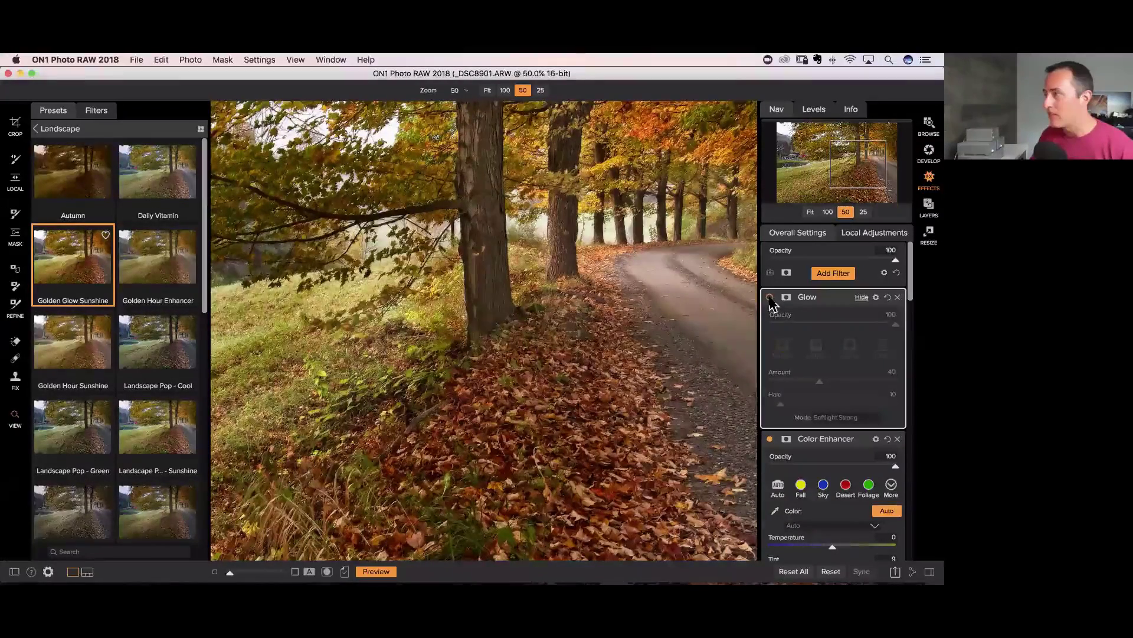
pyautogui.click(770, 298)
pyautogui.click(769, 298)
pyautogui.click(770, 298)
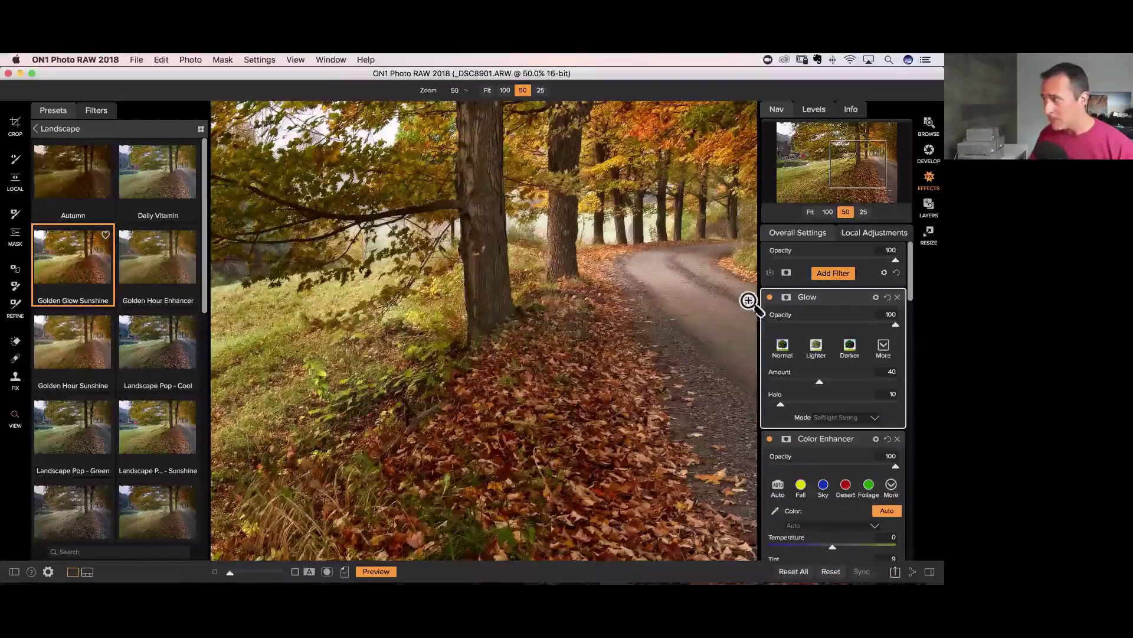
pyautogui.click(770, 297)
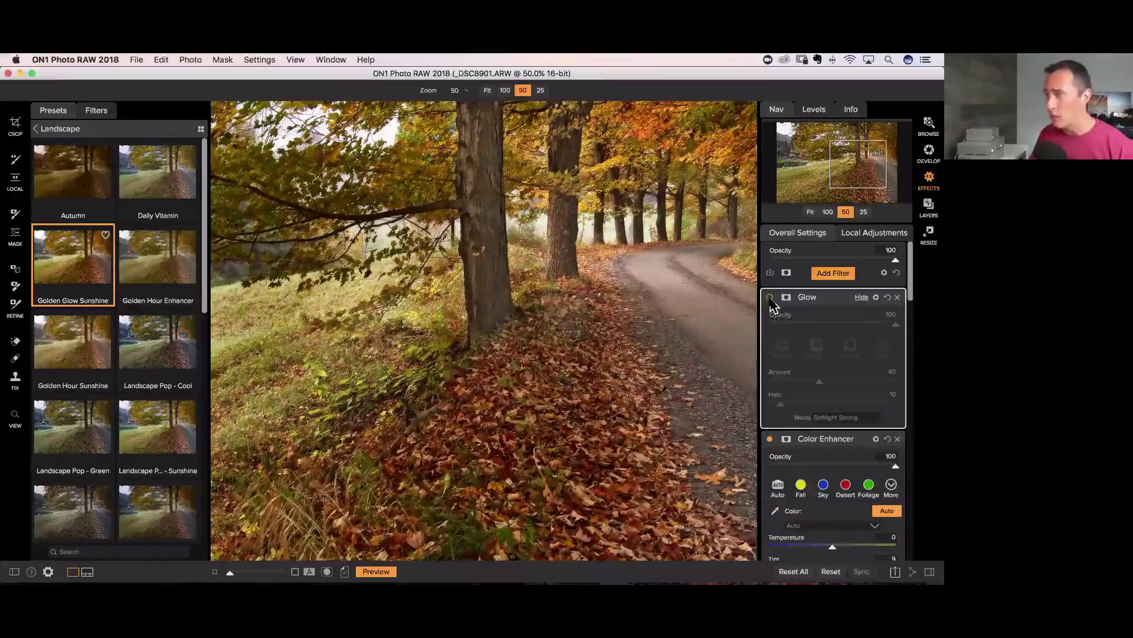
pyautogui.click(770, 297)
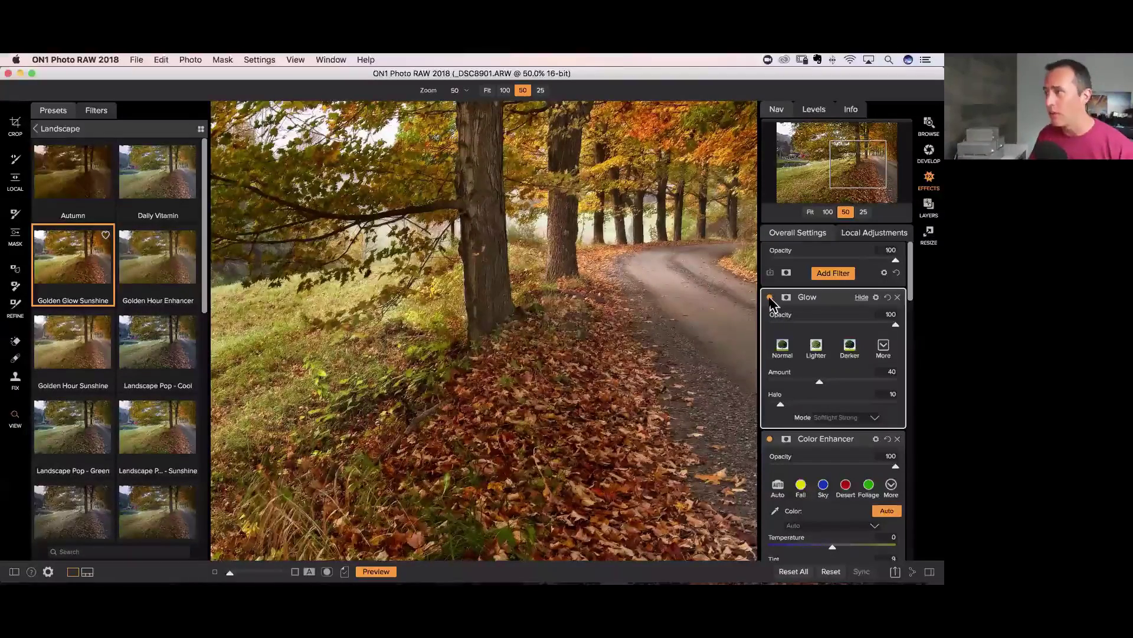
pyautogui.click(770, 299)
pyautogui.click(771, 299)
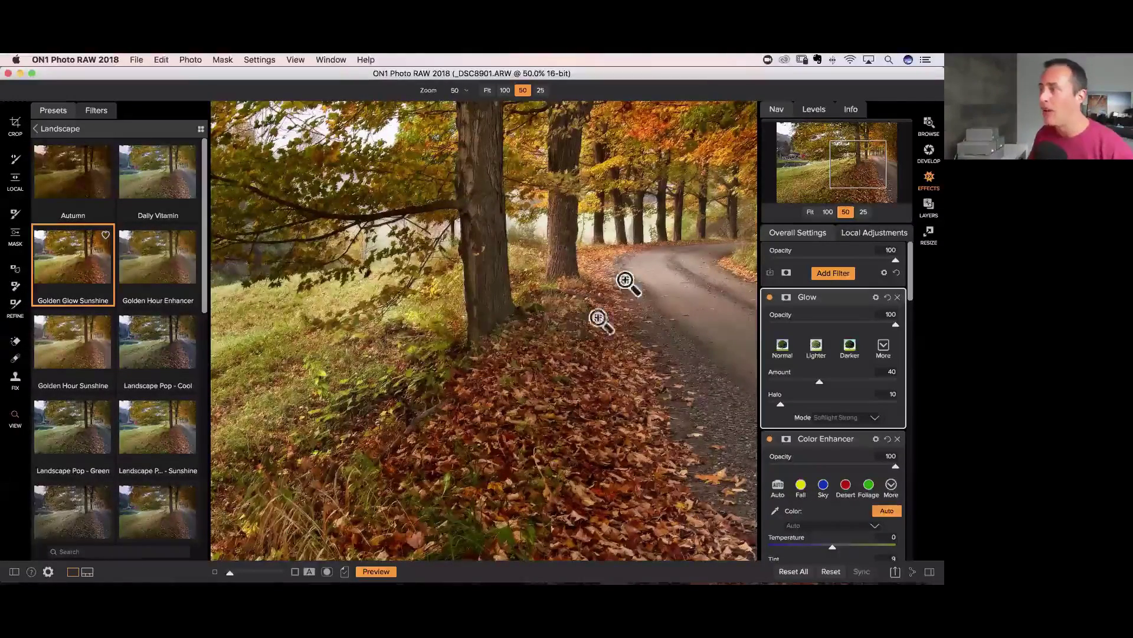
pyautogui.click(770, 297)
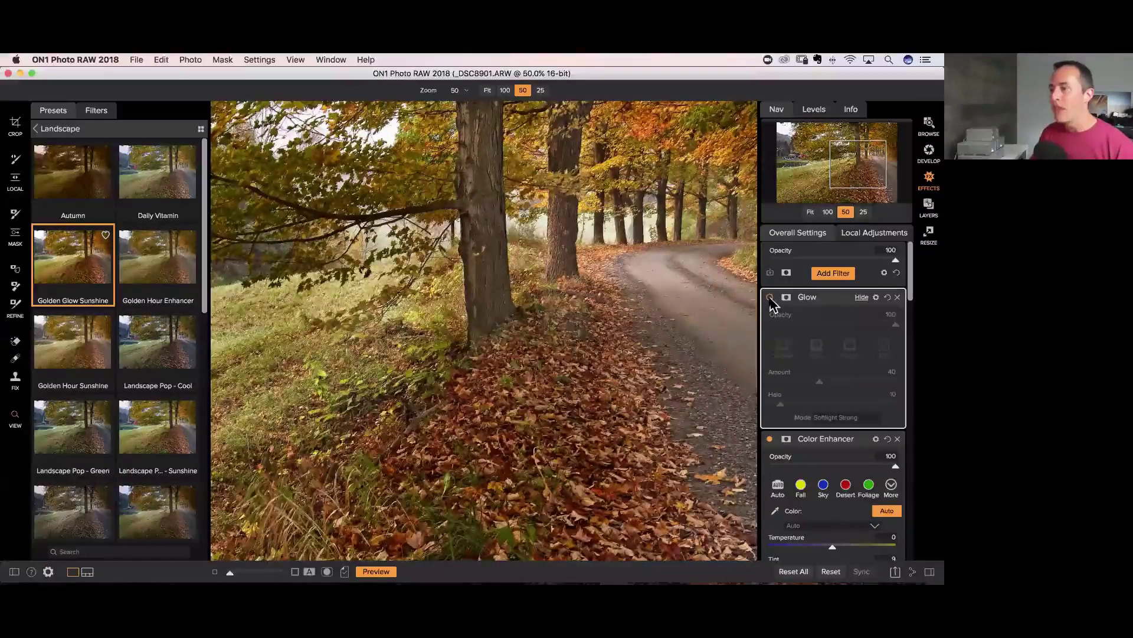
pyautogui.click(771, 297)
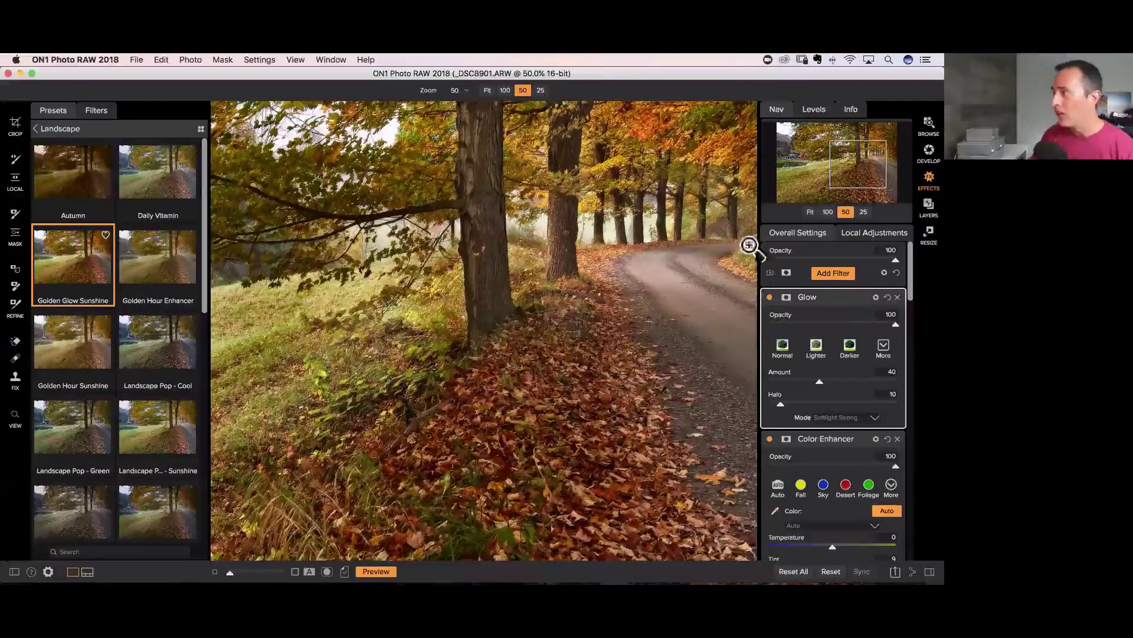
pyautogui.click(769, 296)
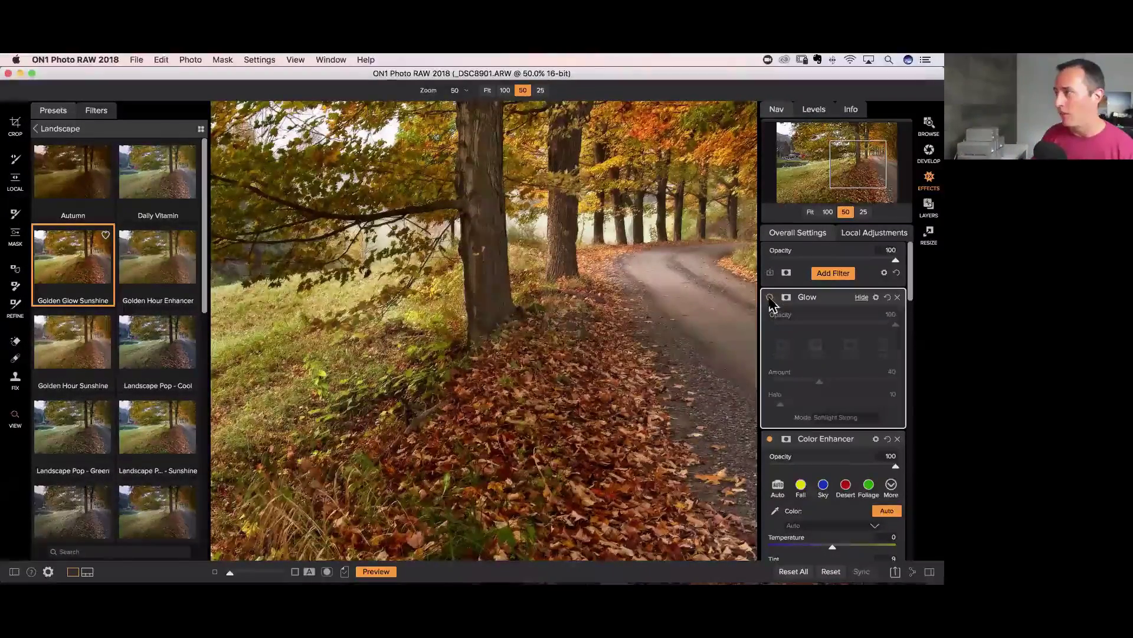
pyautogui.click(770, 298)
pyautogui.click(770, 297)
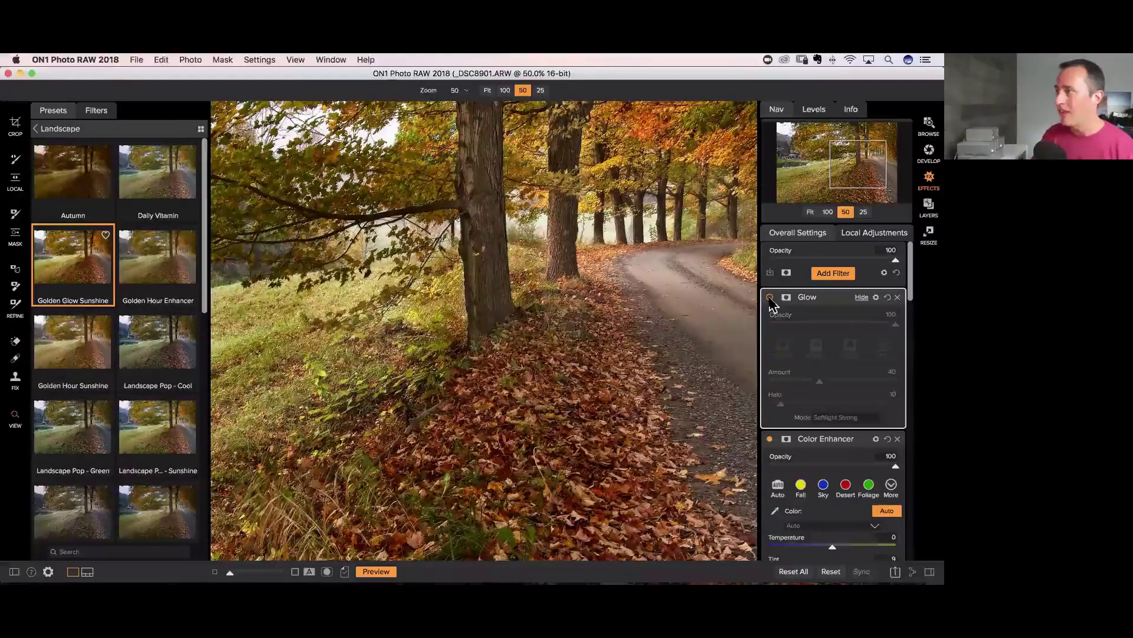
pyautogui.click(769, 297)
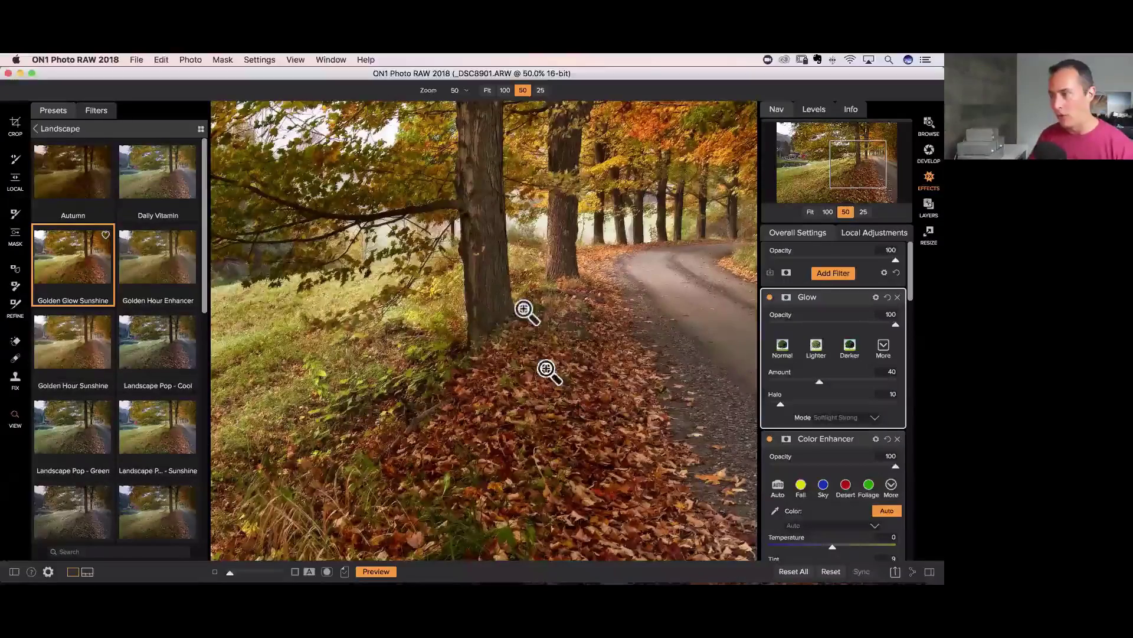
# - Fit the whole photo in view and collapse the Glow, Color Enhancer, Sunshine, Photo Filter and Tone Enhancer filters
pyautogui.click(811, 211)
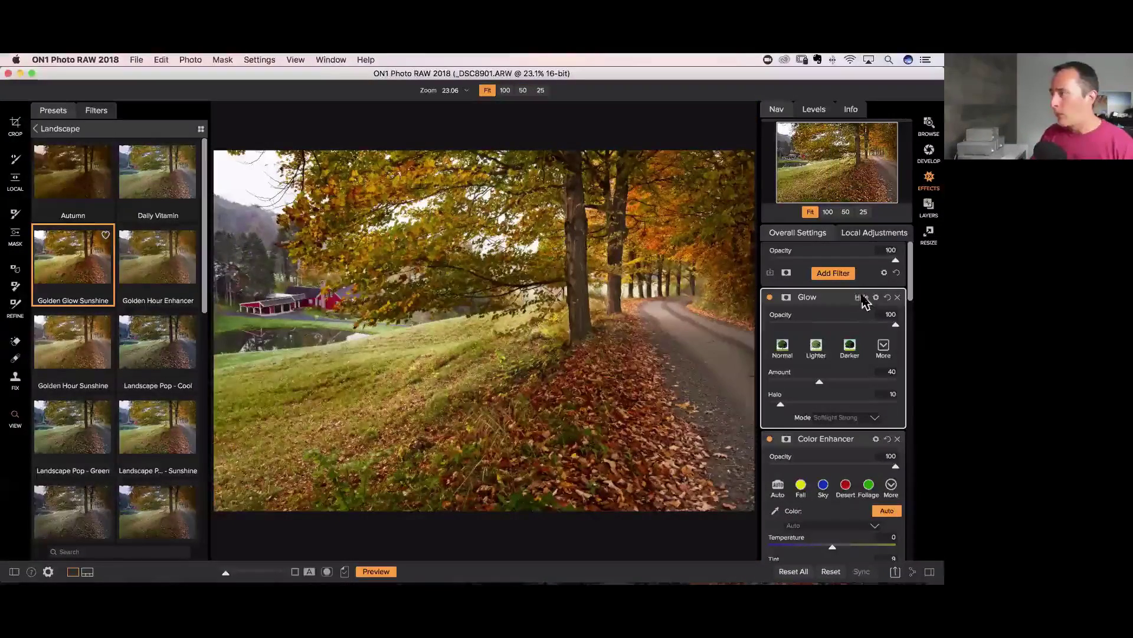
pyautogui.click(860, 297)
pyautogui.click(860, 316)
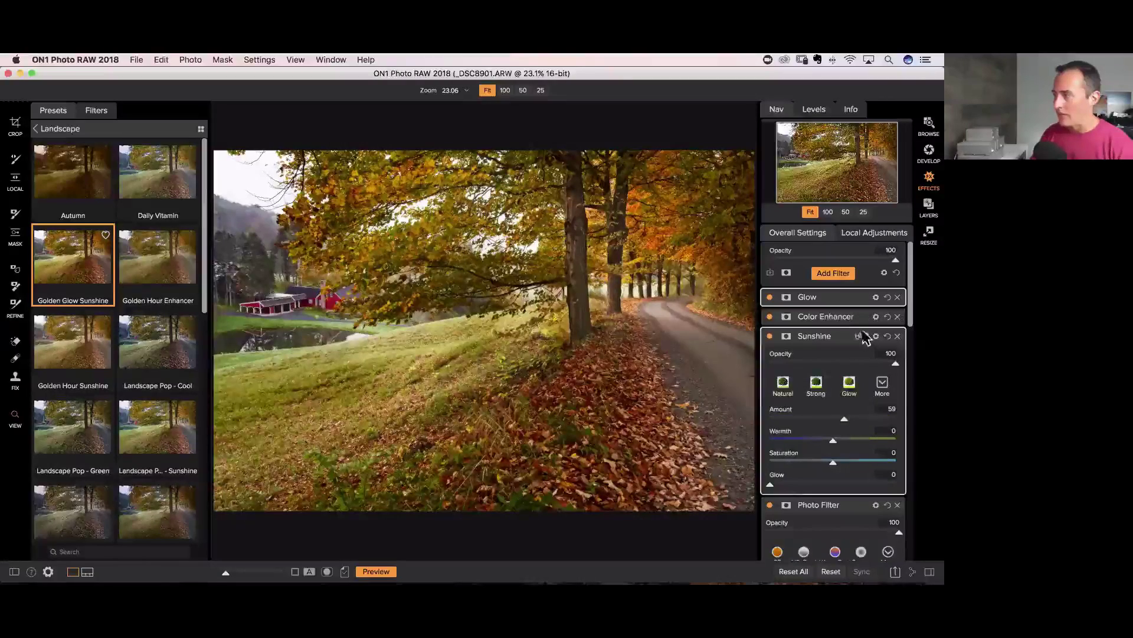
pyautogui.click(860, 336)
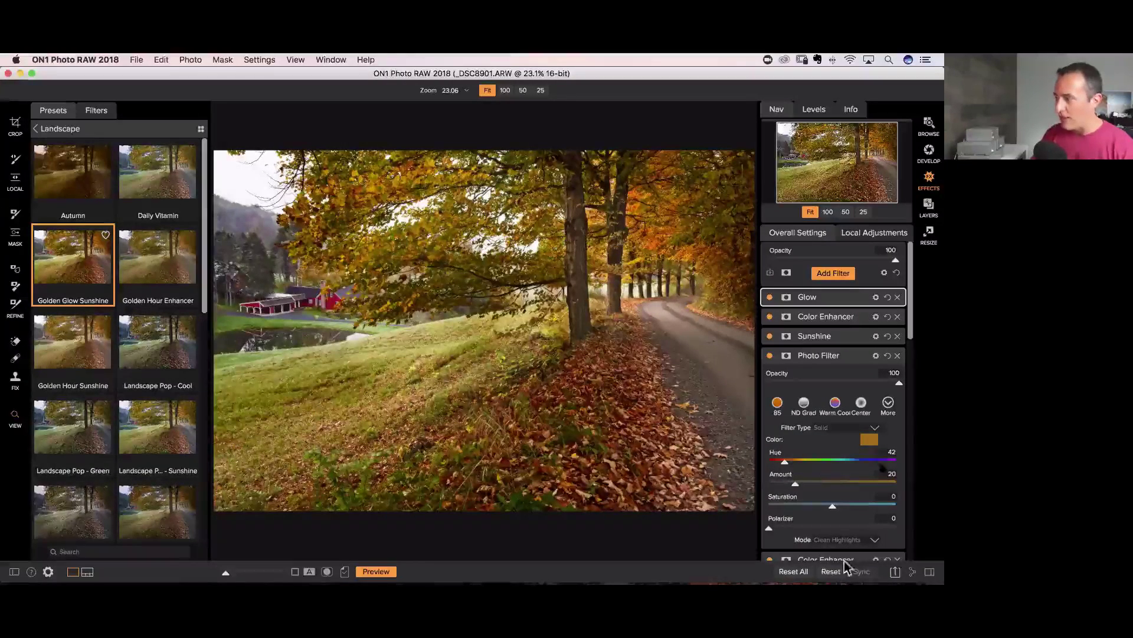
pyautogui.click(863, 356)
pyautogui.click(865, 375)
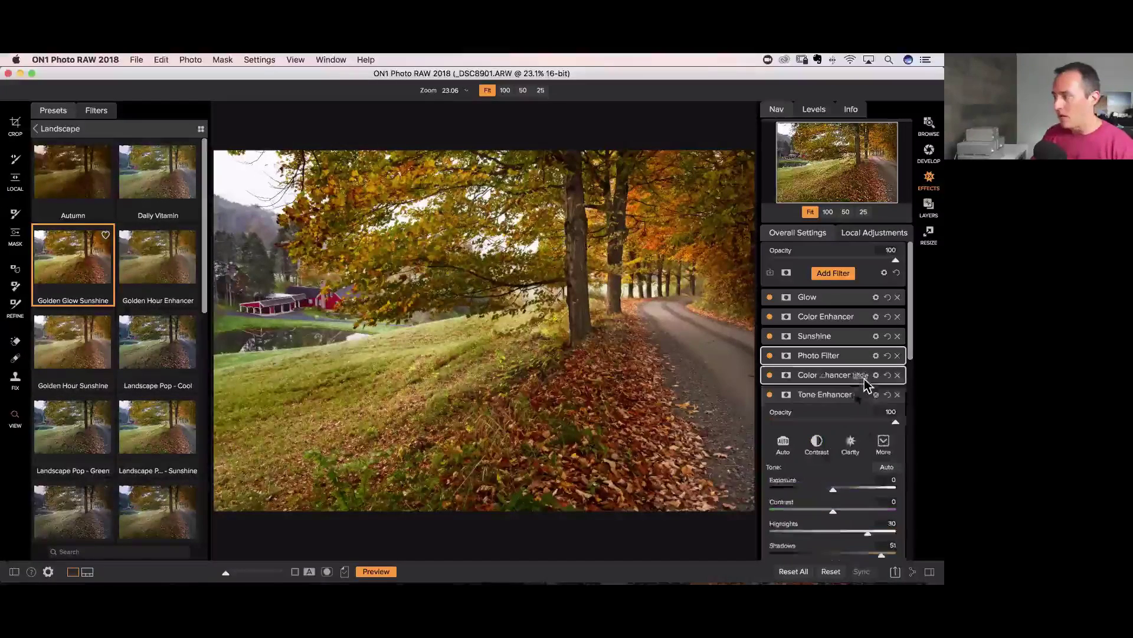
pyautogui.click(864, 395)
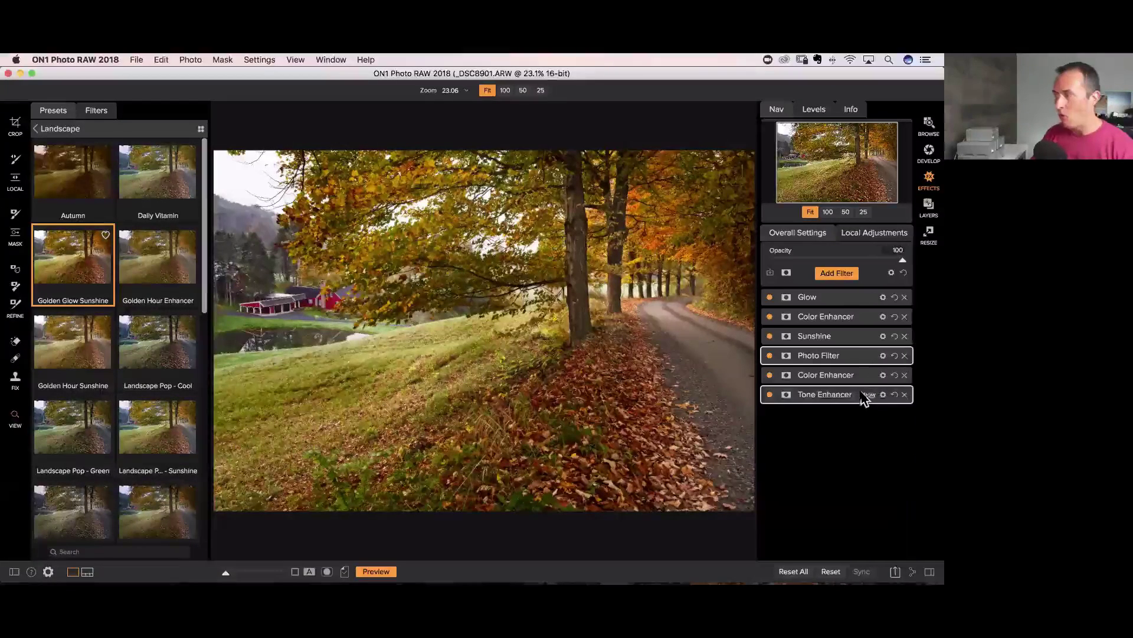
# - Add a Vignette filter with the Big Softy style, set its brightness to -5, and collapse its settings
pyautogui.click(836, 273)
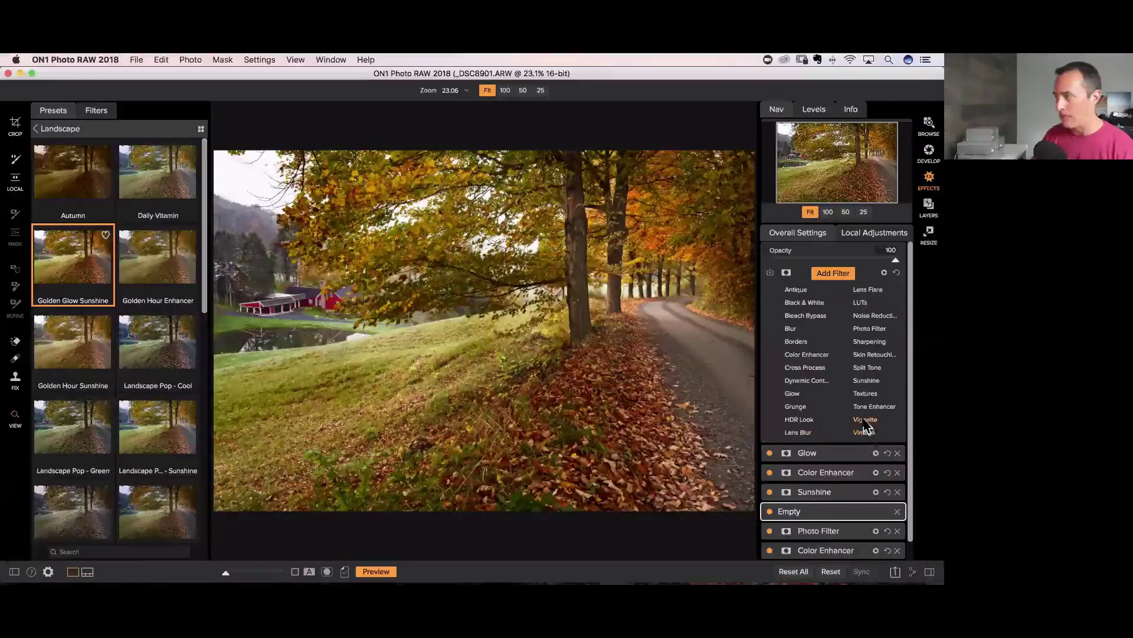
pyautogui.click(864, 420)
pyautogui.click(834, 404)
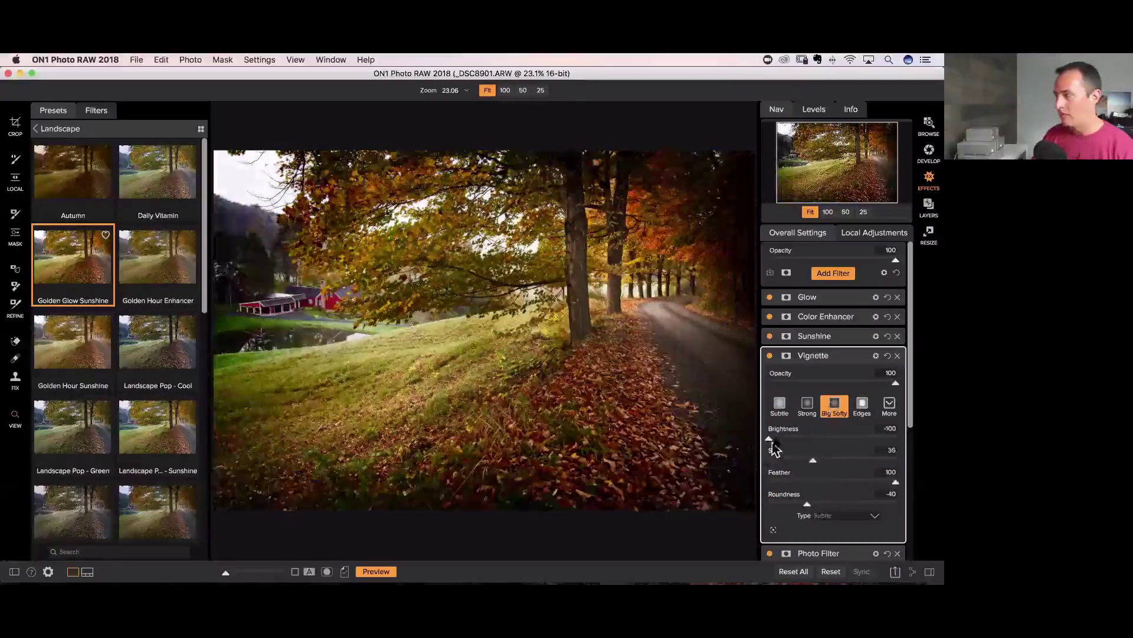
pyautogui.moveTo(820, 438); pyautogui.dragTo(827, 438)
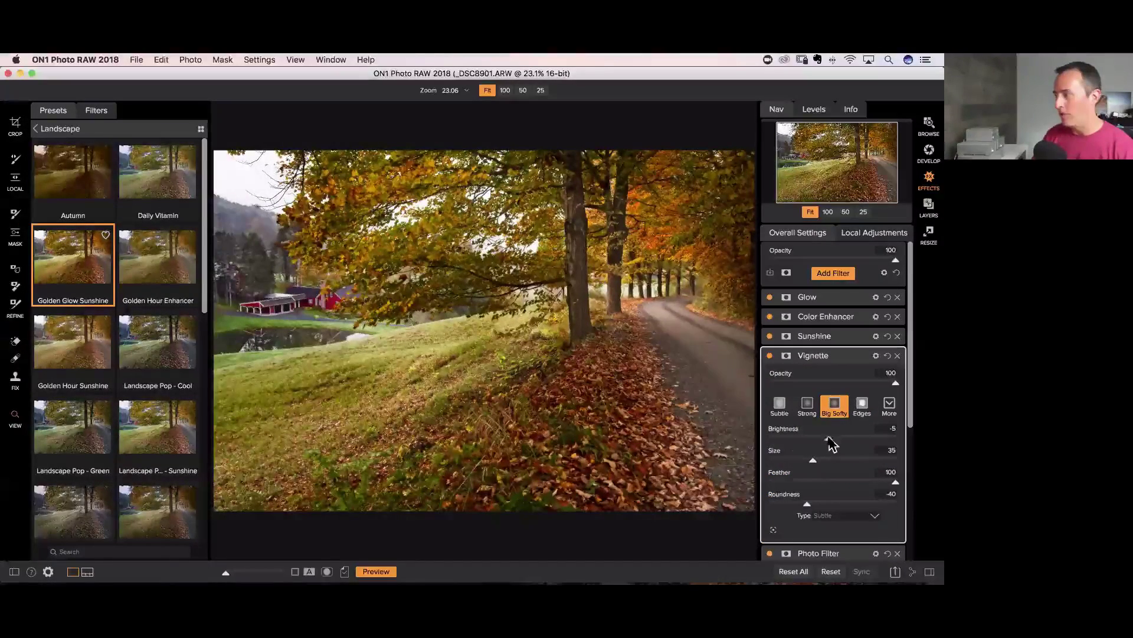
pyautogui.click(856, 358)
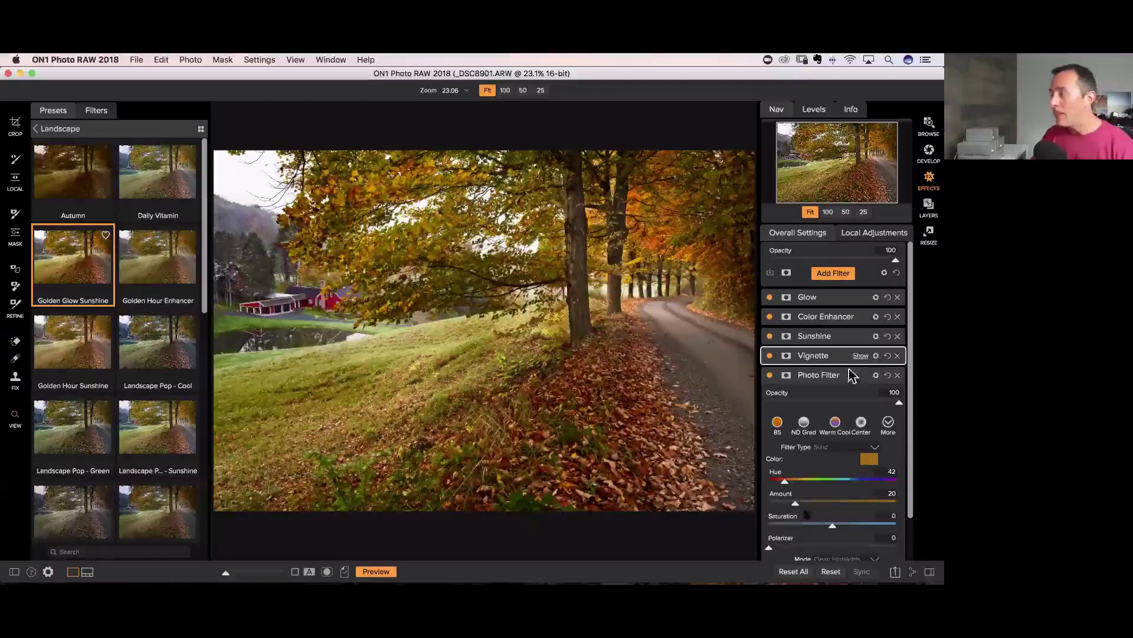
pyautogui.click(849, 374)
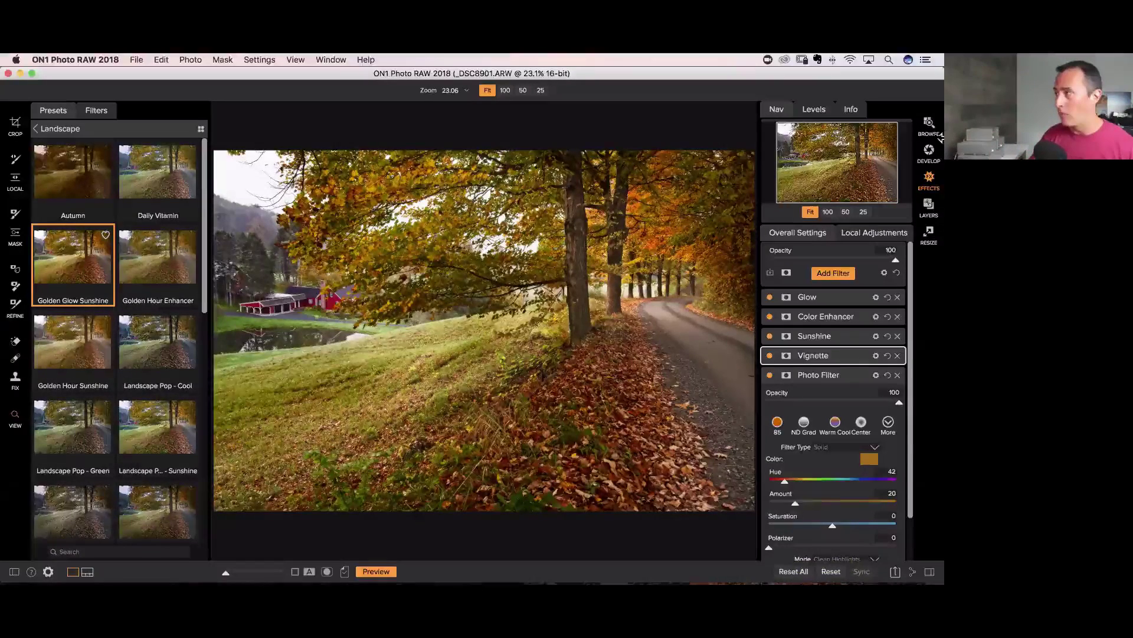
# - Go back to Develop and compare the edited photo with the original, leaving the preview on
pyautogui.click(932, 158)
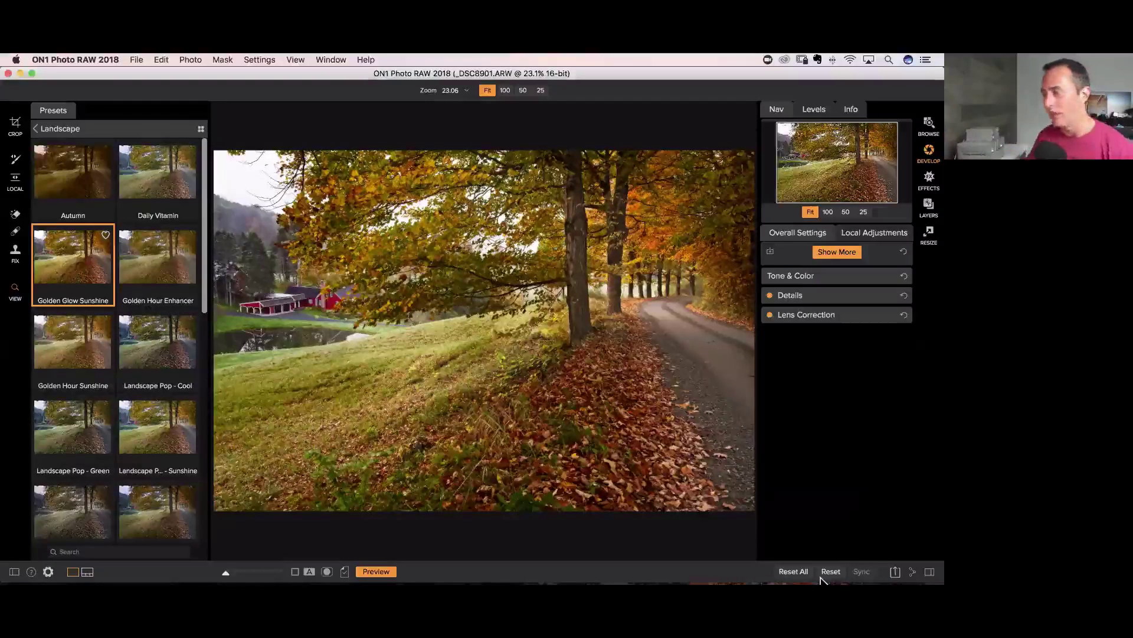
pyautogui.moveTo(702, 582)
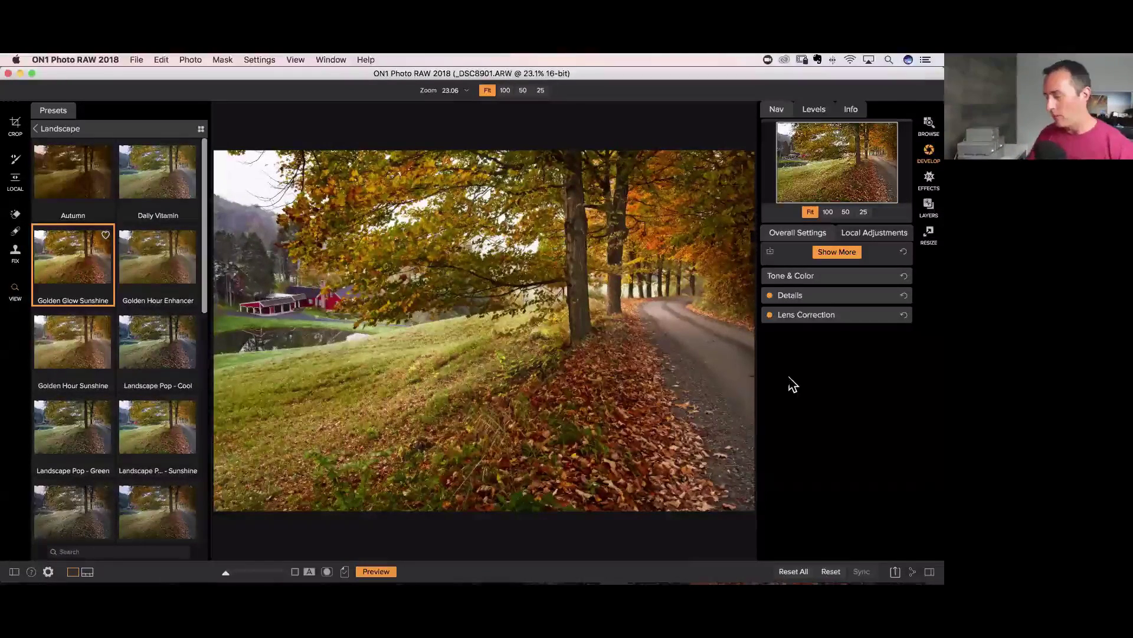
pyautogui.press('super+p')
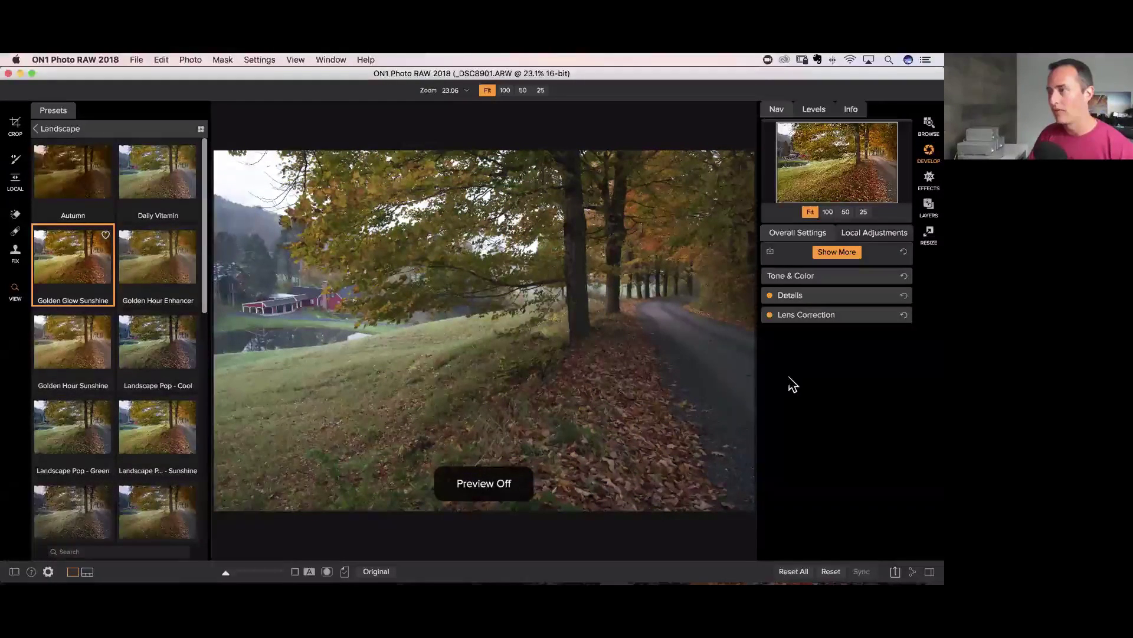
pyautogui.press('super+p')
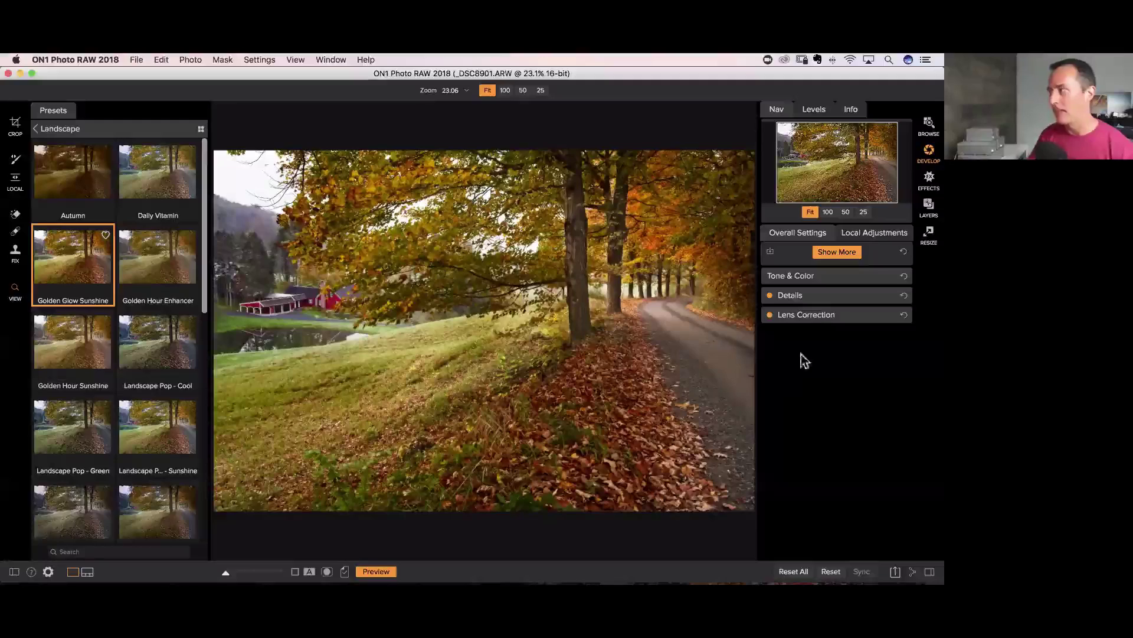
# - Compare the photo with each of the three local adjustment layers off and on, leaving all of them enabled
pyautogui.click(874, 231)
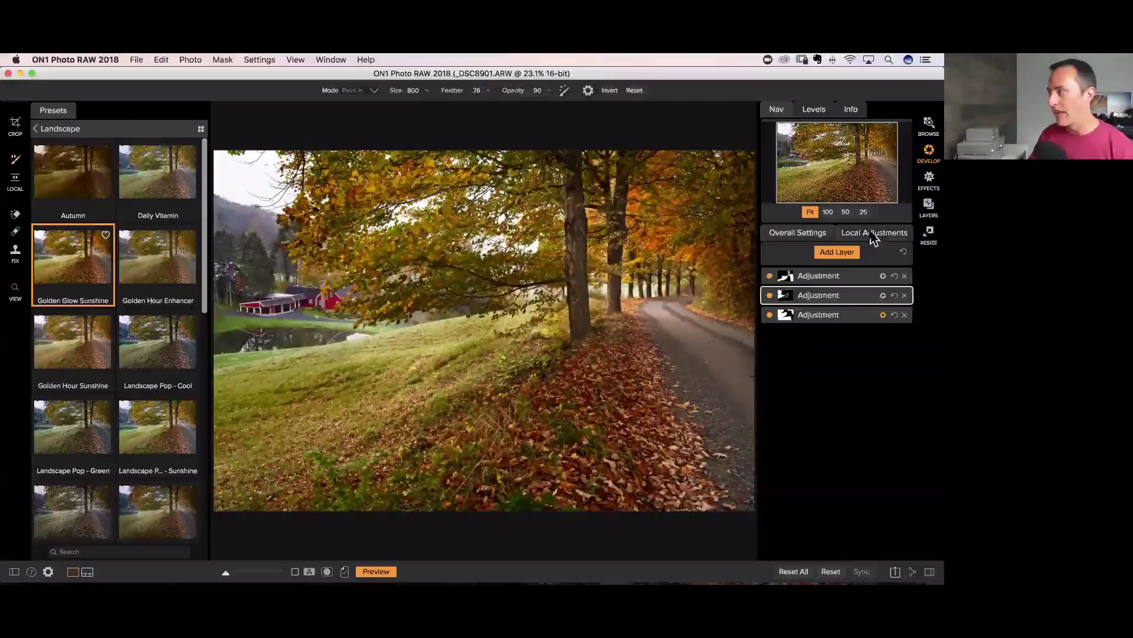
pyautogui.click(770, 277)
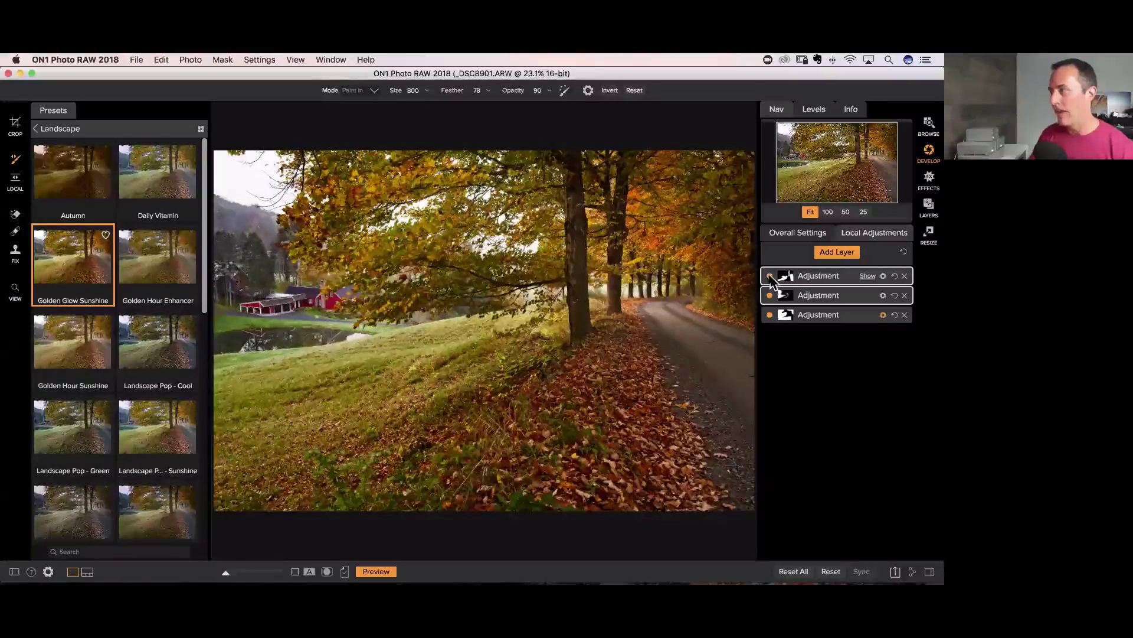
pyautogui.click(770, 276)
pyautogui.click(770, 276)
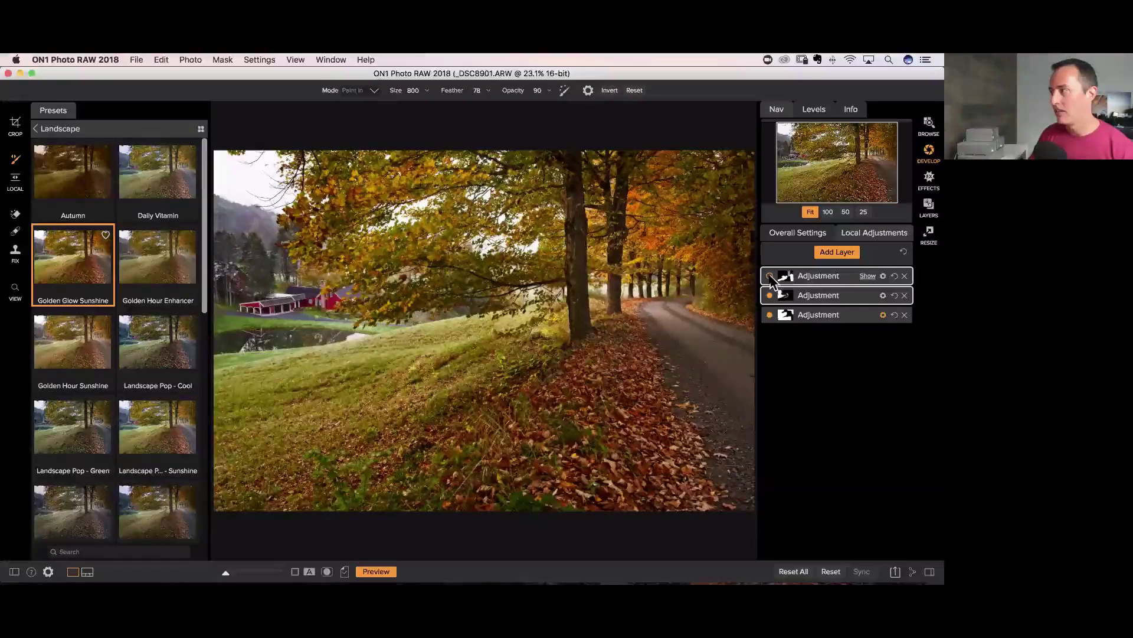
pyautogui.click(770, 276)
pyautogui.click(770, 296)
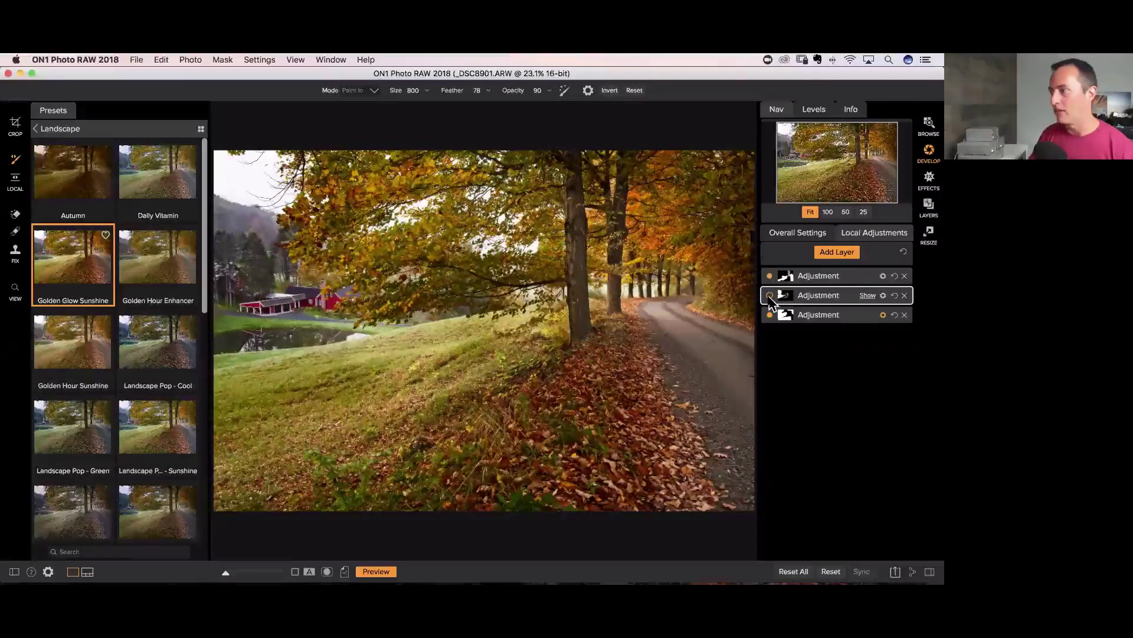
pyautogui.click(770, 296)
pyautogui.click(769, 296)
pyautogui.click(771, 315)
pyautogui.click(770, 315)
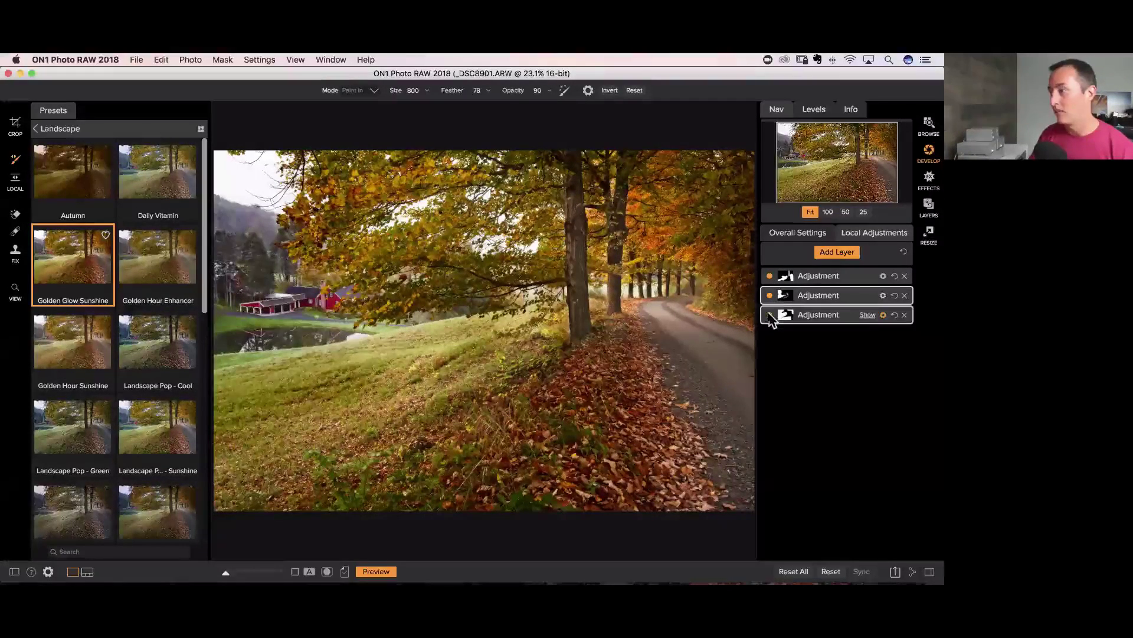
pyautogui.click(770, 315)
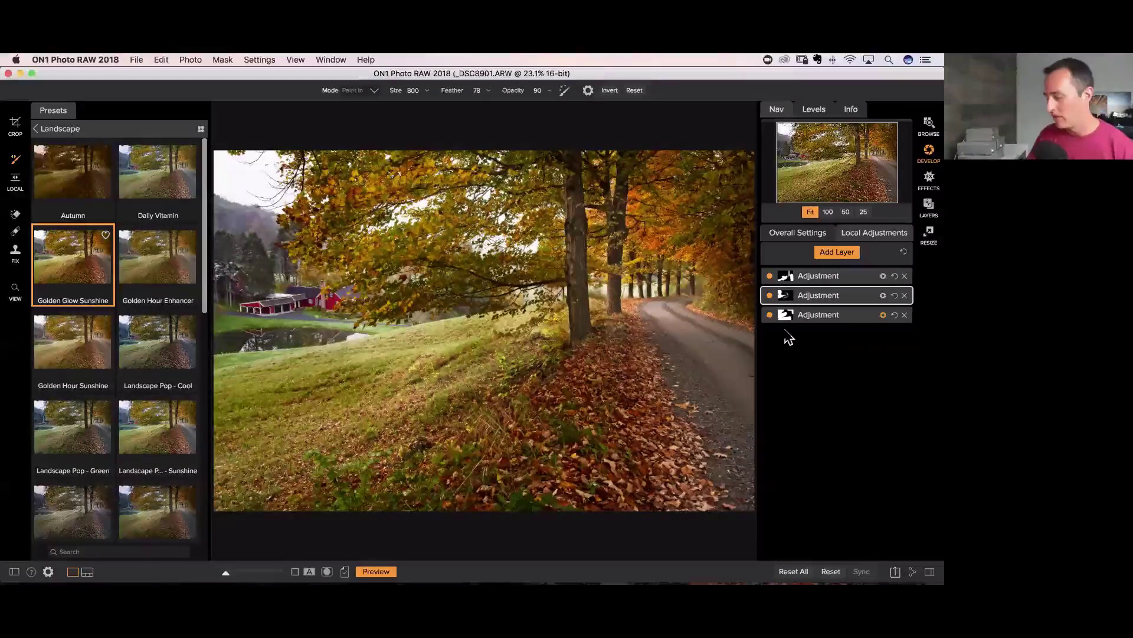
# - Check the before and after versions of the photo once more, and return to the overall filter list in Effects
pyautogui.press('\\')
pyautogui.press('\\')
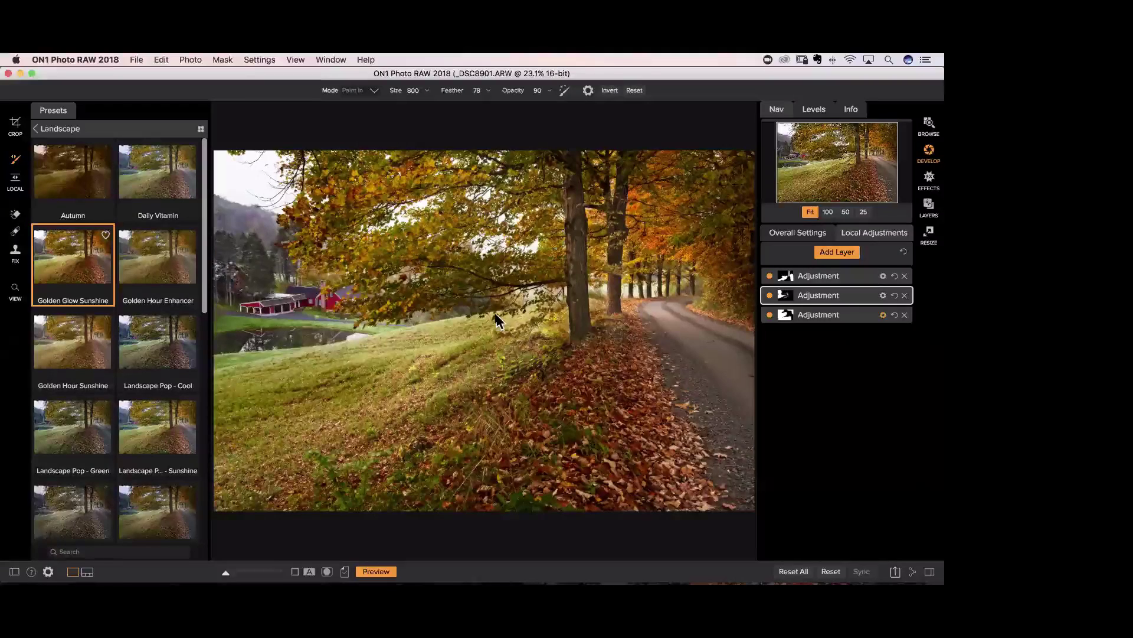
pyautogui.click(931, 180)
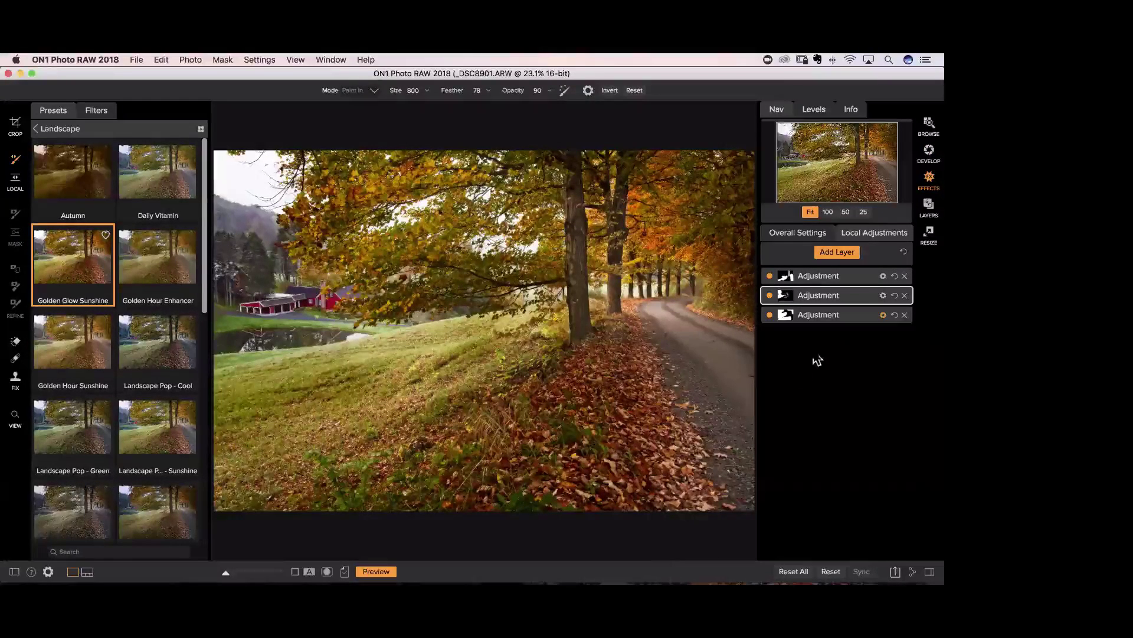
pyautogui.click(805, 233)
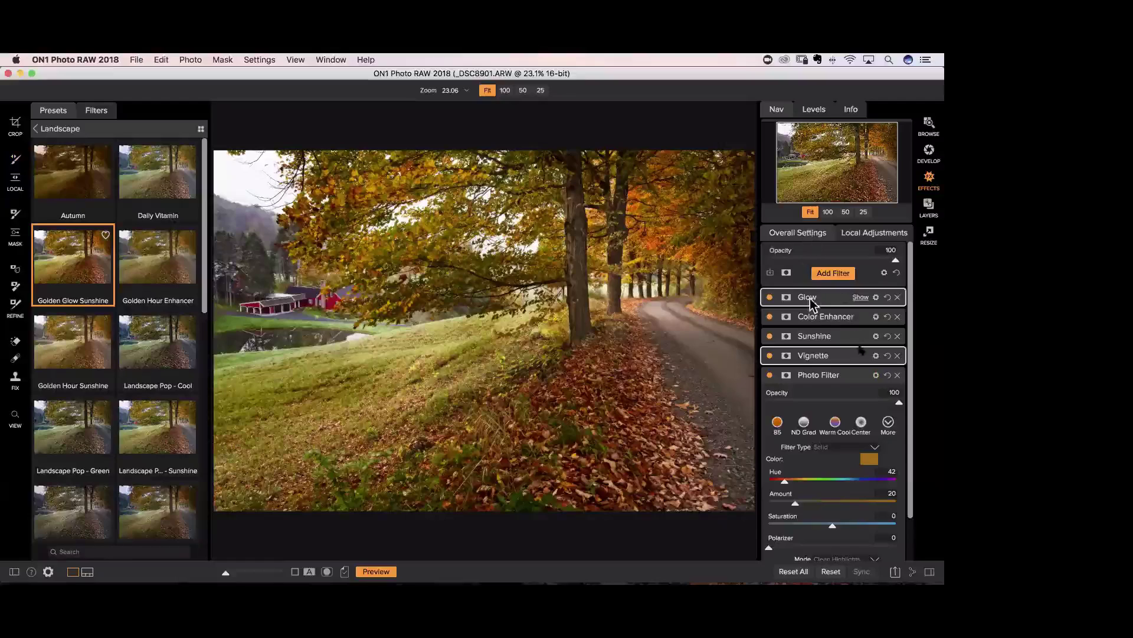
# - Reorder the filters so Glow and Vignette come last, with Vignette at the end of the list, and collapse their settings
pyautogui.click(865, 375)
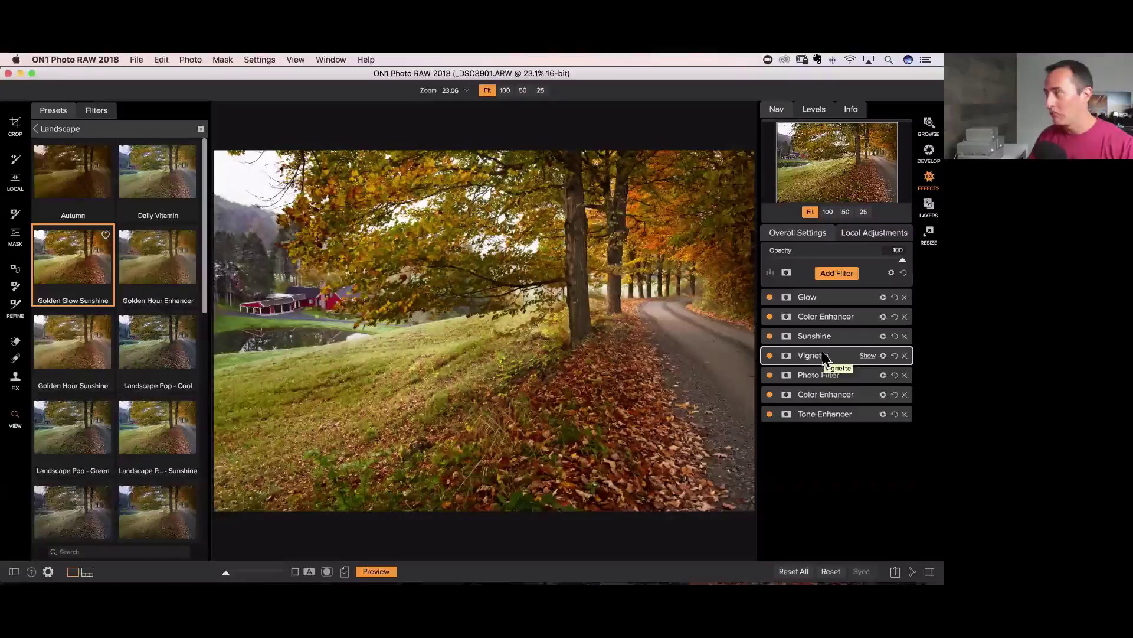
pyautogui.click(825, 357)
pyautogui.moveTo(824, 357); pyautogui.dragTo(805, 568)
pyautogui.click(844, 356)
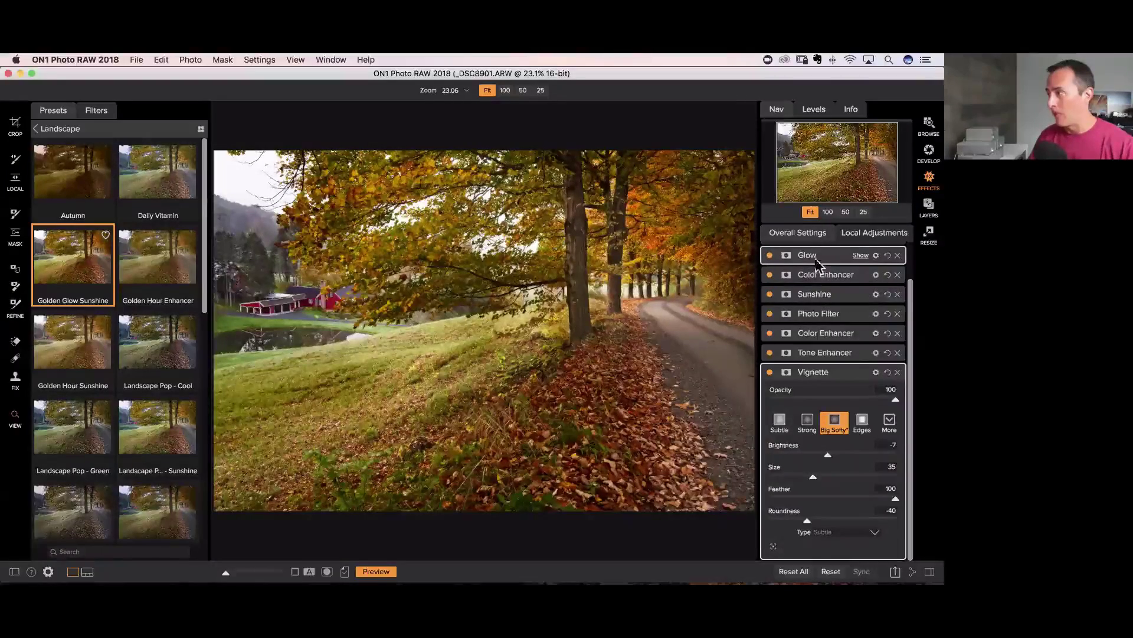
pyautogui.moveTo(820, 259); pyautogui.dragTo(812, 490)
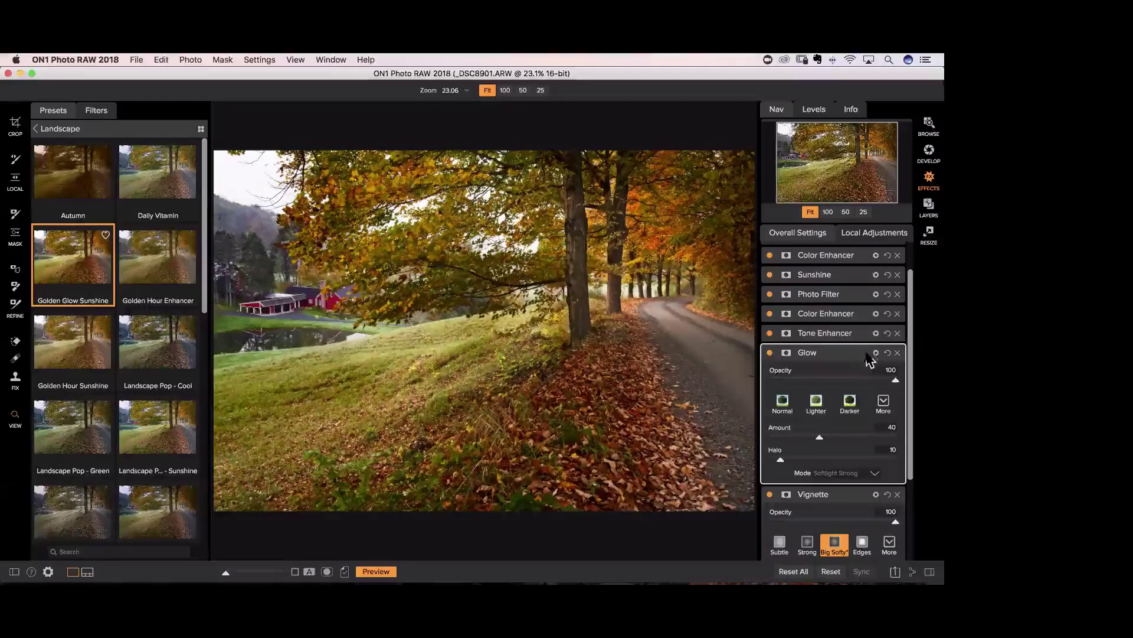
pyautogui.click(867, 354)
pyautogui.click(866, 373)
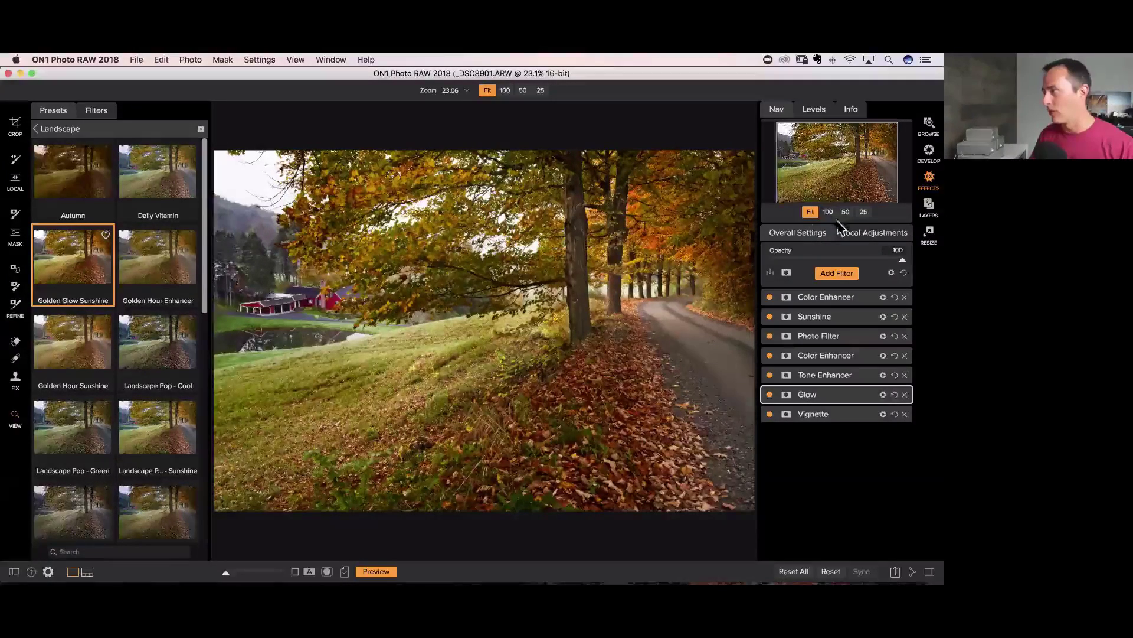
# - Open the Tone & Color settings in Develop, set Whites to 1 while checking highlight clipping, and examine the histogram
pyautogui.click(929, 152)
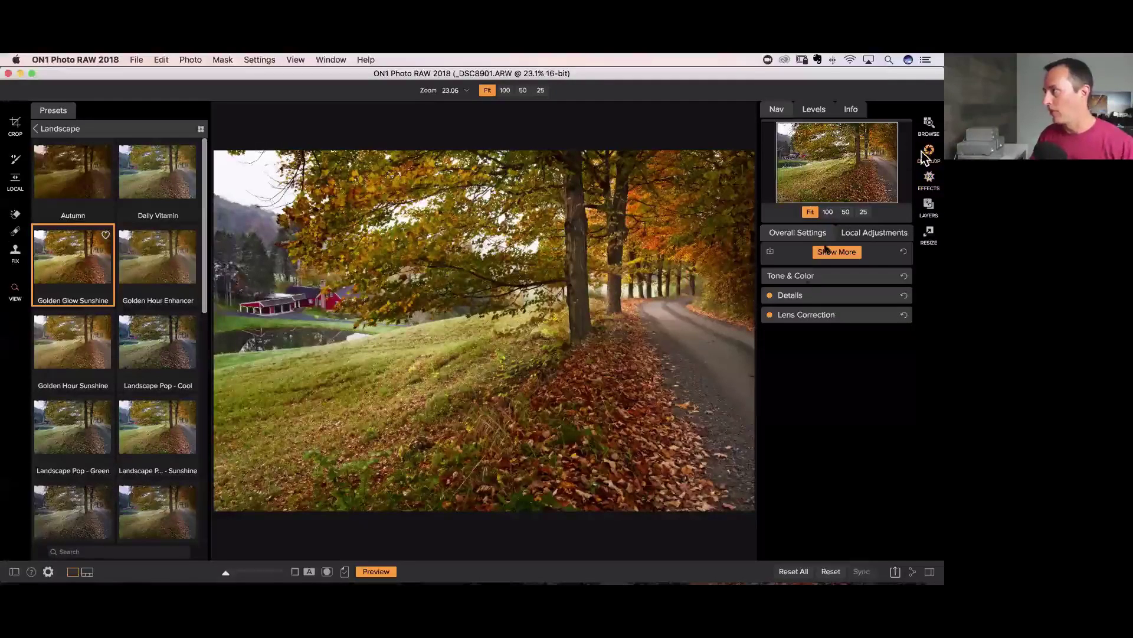
pyautogui.click(813, 275)
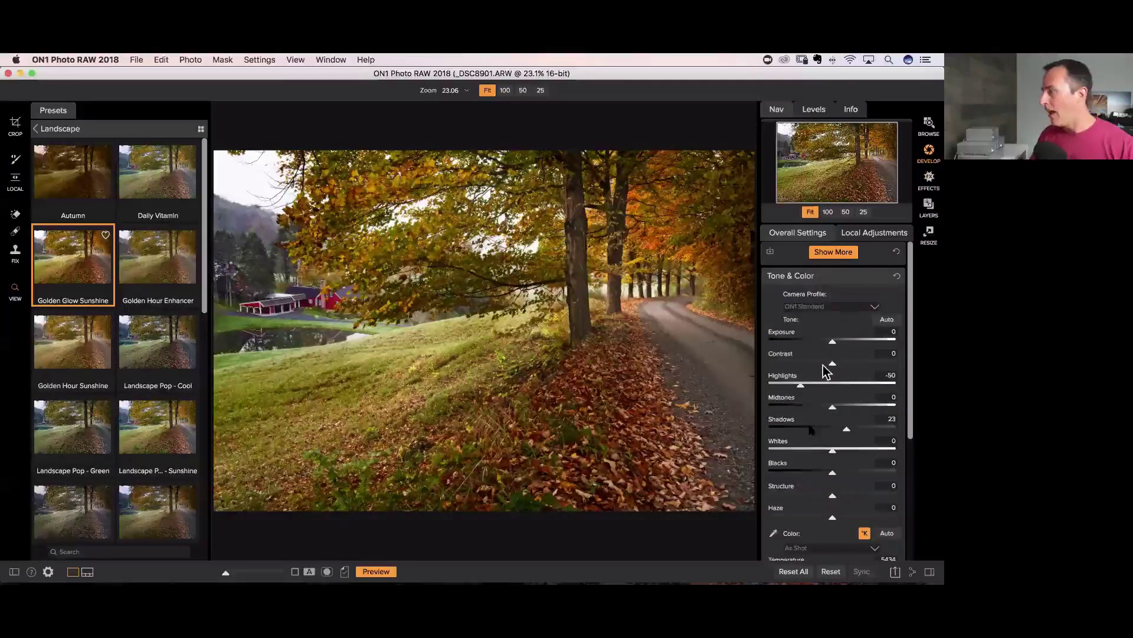
pyautogui.click(833, 452)
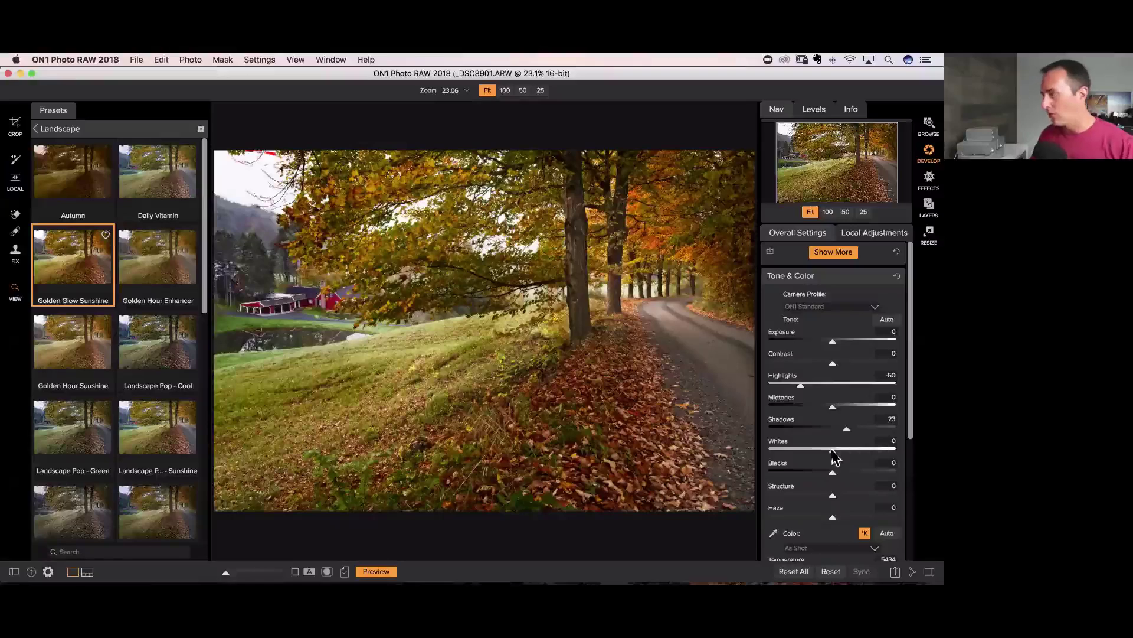
pyautogui.moveTo(833, 453)
pyautogui.mouseDown()
pyautogui.moveTo(843, 452)
pyautogui.moveTo(834, 452)
pyautogui.mouseUp()
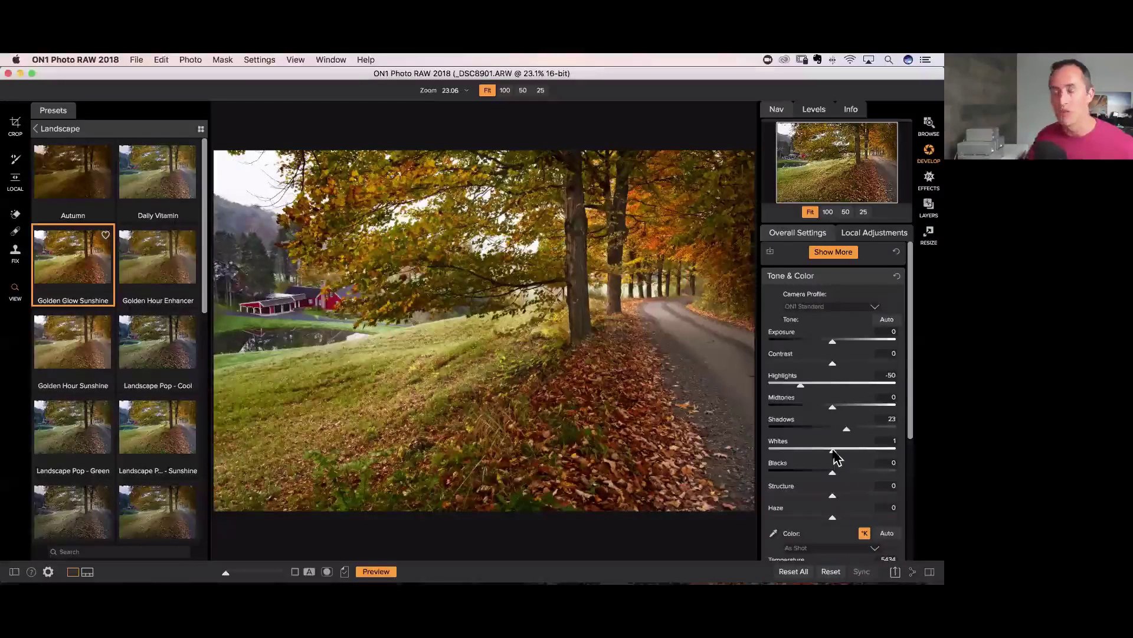
pyautogui.click(818, 112)
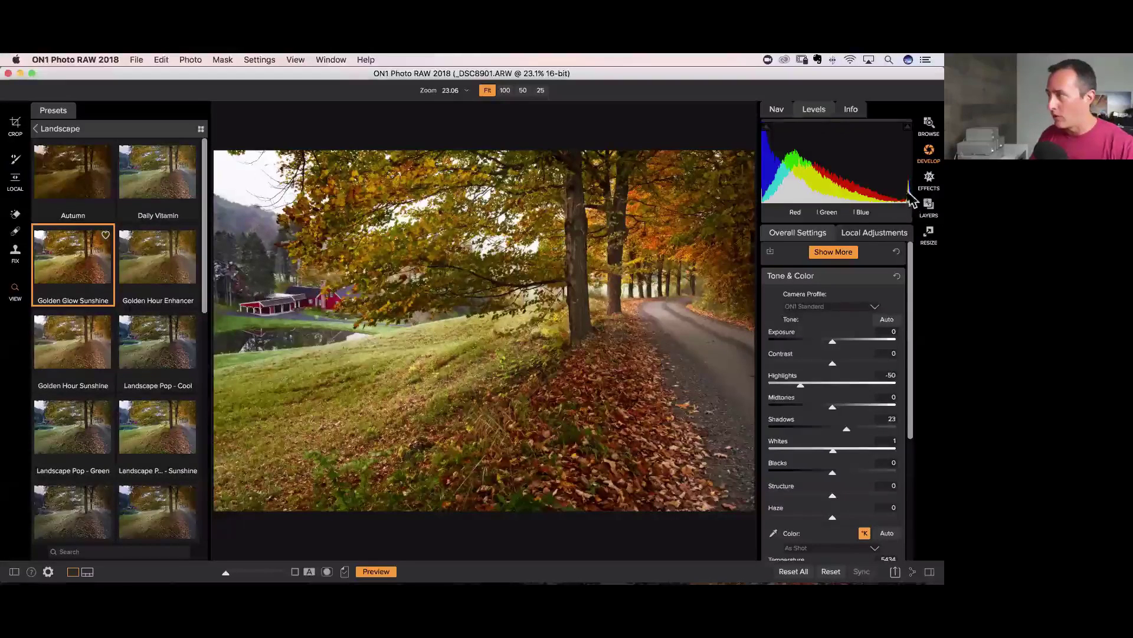
pyautogui.click(777, 109)
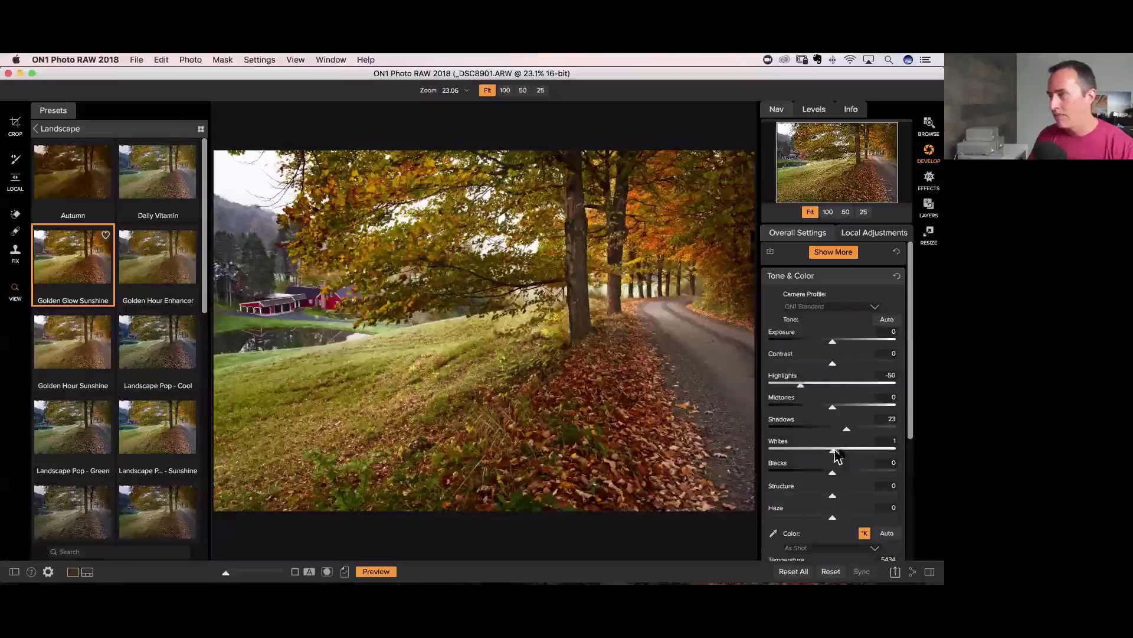
# - Try Whites values of 12, 100 and 2 on the photo, and set Whites back to 0
pyautogui.moveTo(834, 450); pyautogui.dragTo(839, 450)
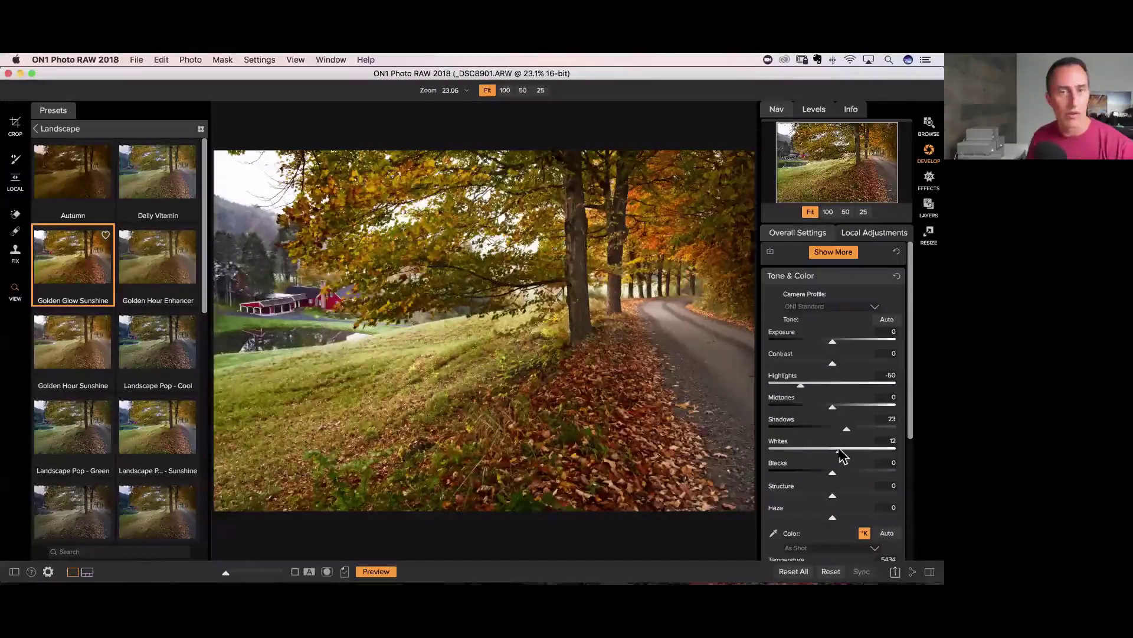
pyautogui.moveTo(839, 450); pyautogui.dragTo(941, 454)
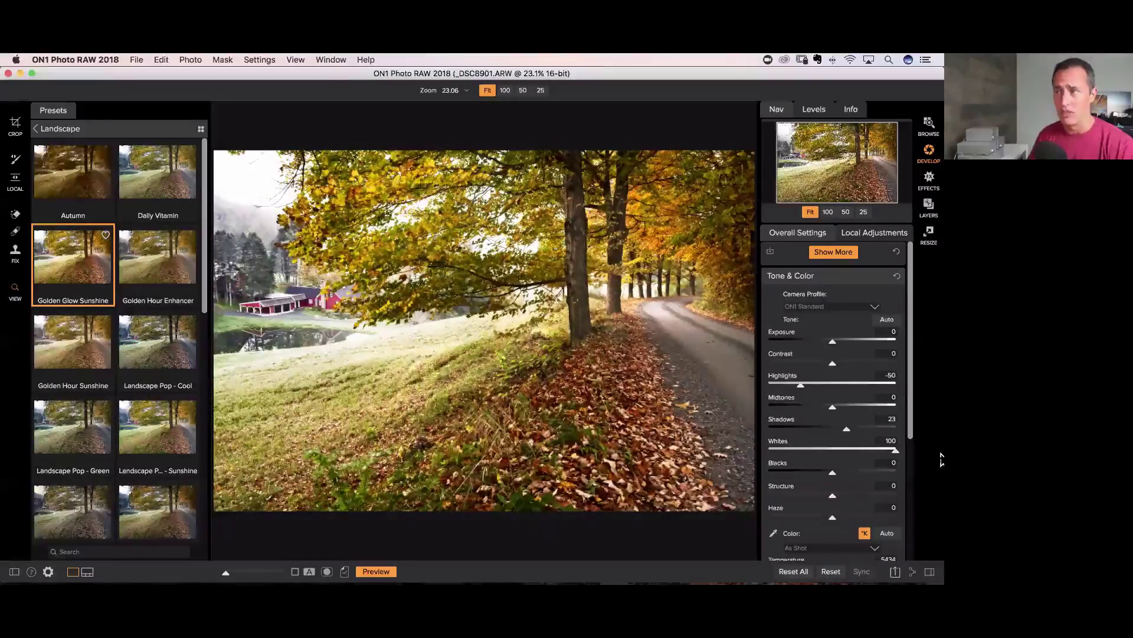
pyautogui.moveTo(896, 449); pyautogui.dragTo(826, 450)
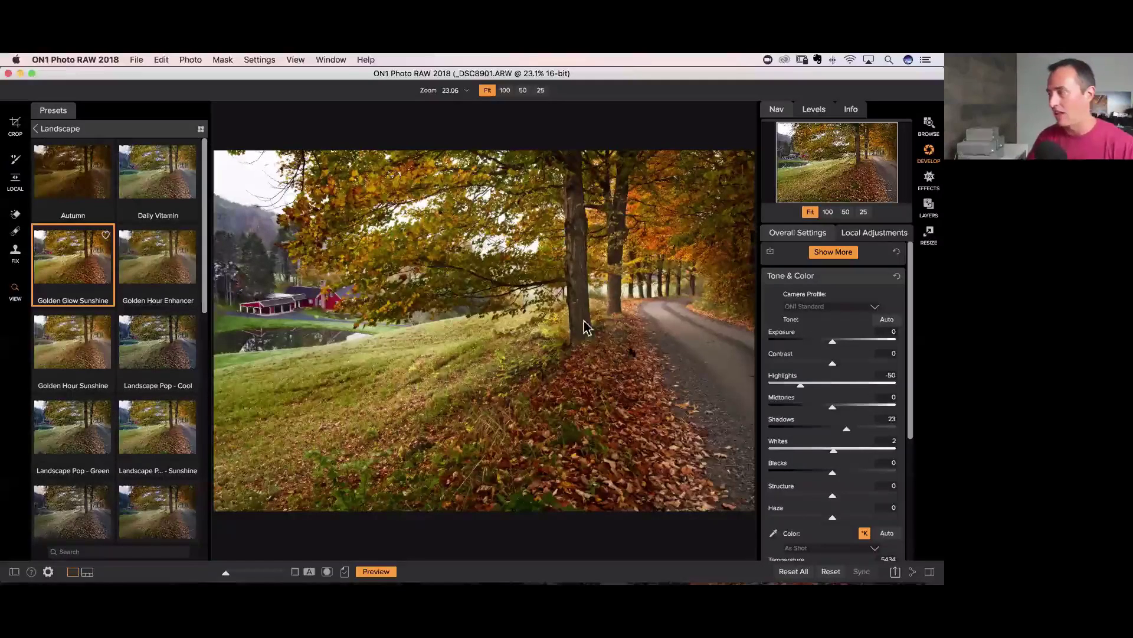
pyautogui.click(834, 451)
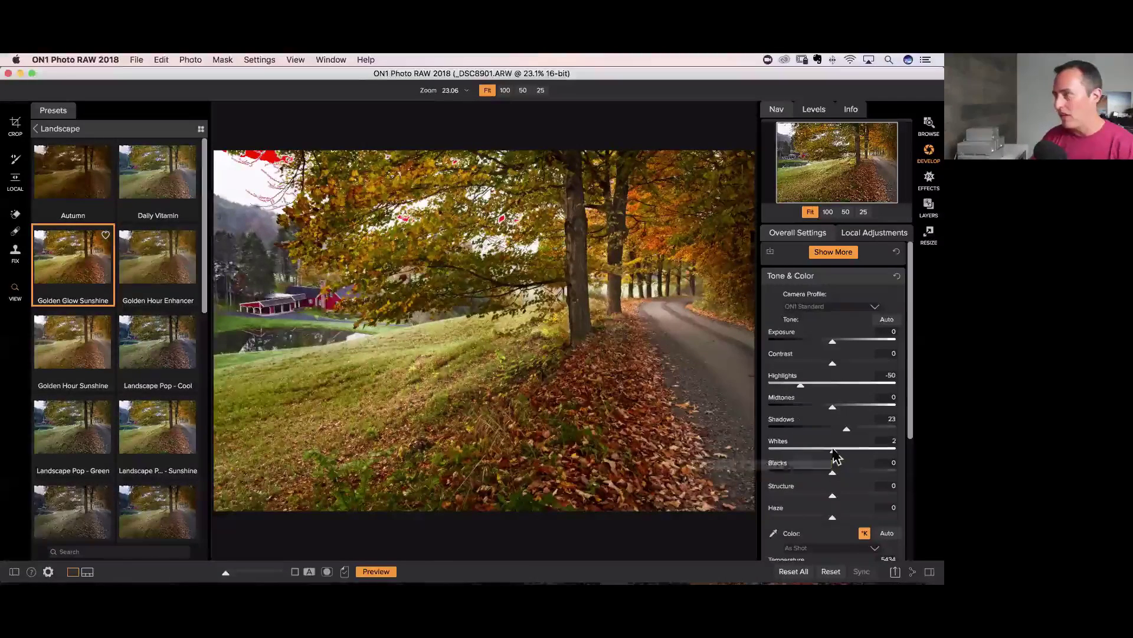
pyautogui.moveTo(835, 451)
pyautogui.mouseDown()
pyautogui.moveTo(850, 455)
pyautogui.moveTo(833, 451)
pyautogui.mouseUp()
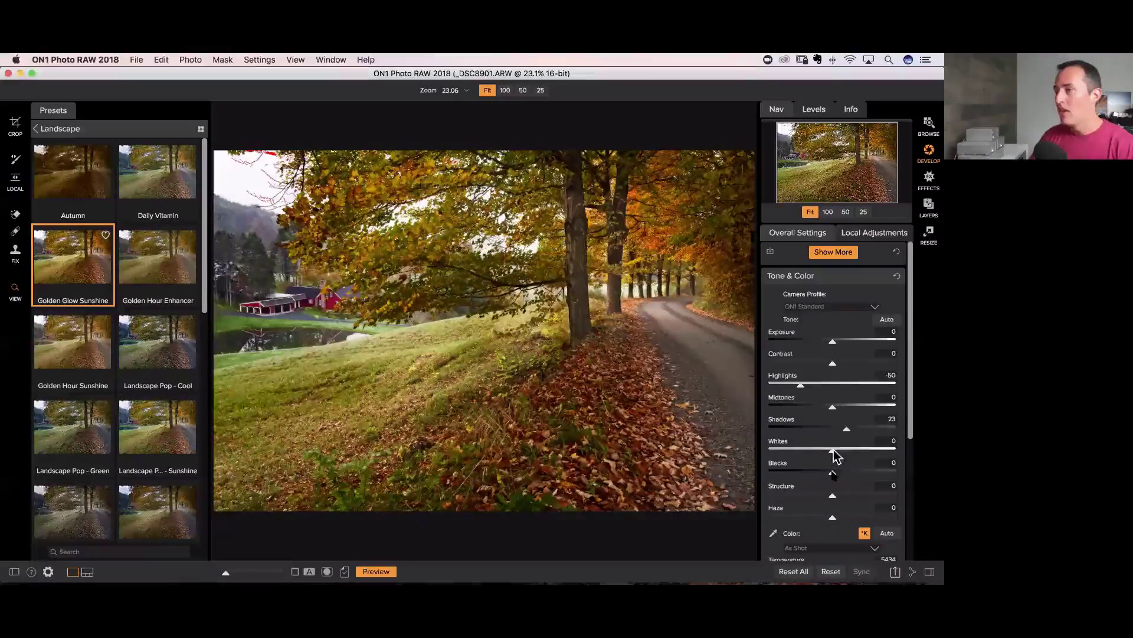
# - Set Blacks to -15 and check the shadow end of the histogram, returning to the navigator preview
pyautogui.moveTo(832, 472)
pyautogui.mouseDown()
pyautogui.moveTo(805, 473)
pyautogui.moveTo(822, 473)
pyautogui.mouseUp()
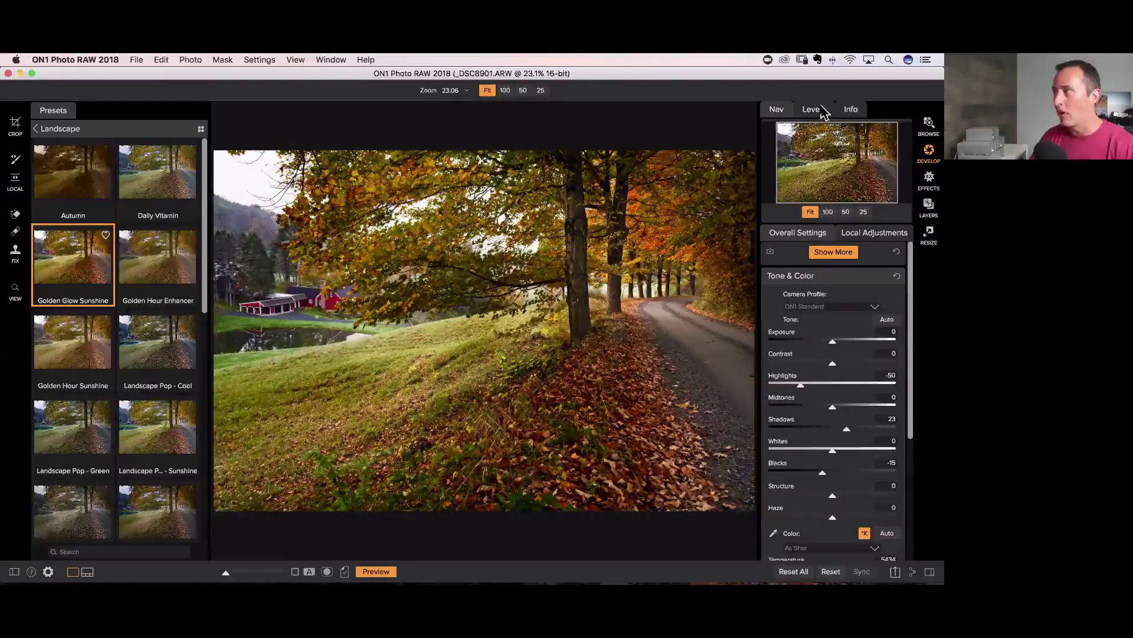
pyautogui.click(814, 110)
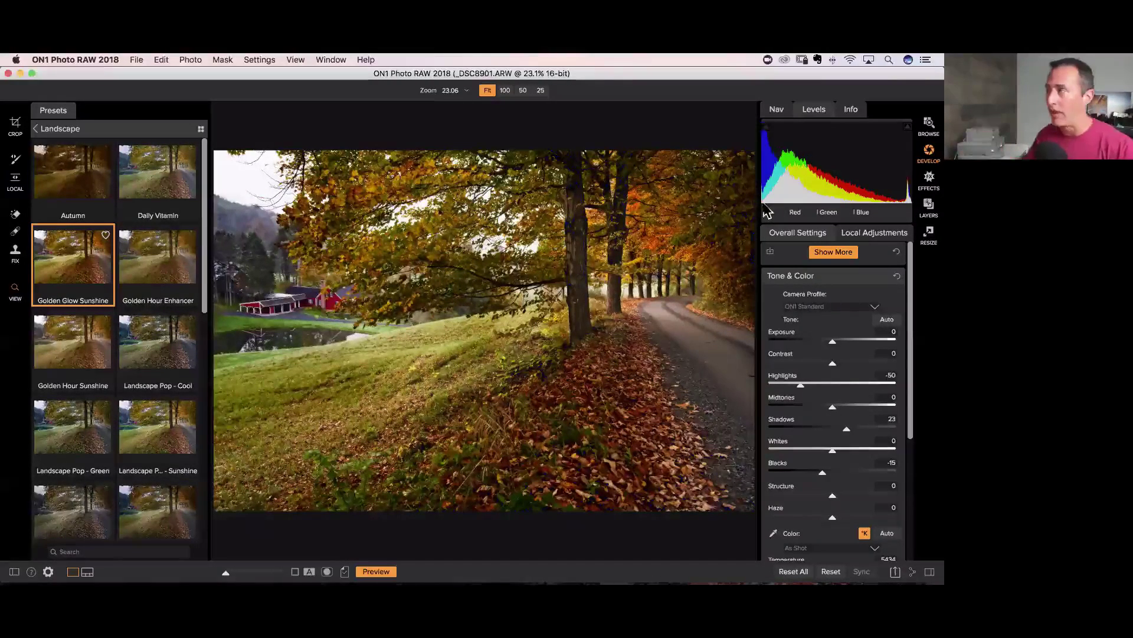
pyautogui.click(810, 111)
pyautogui.click(776, 112)
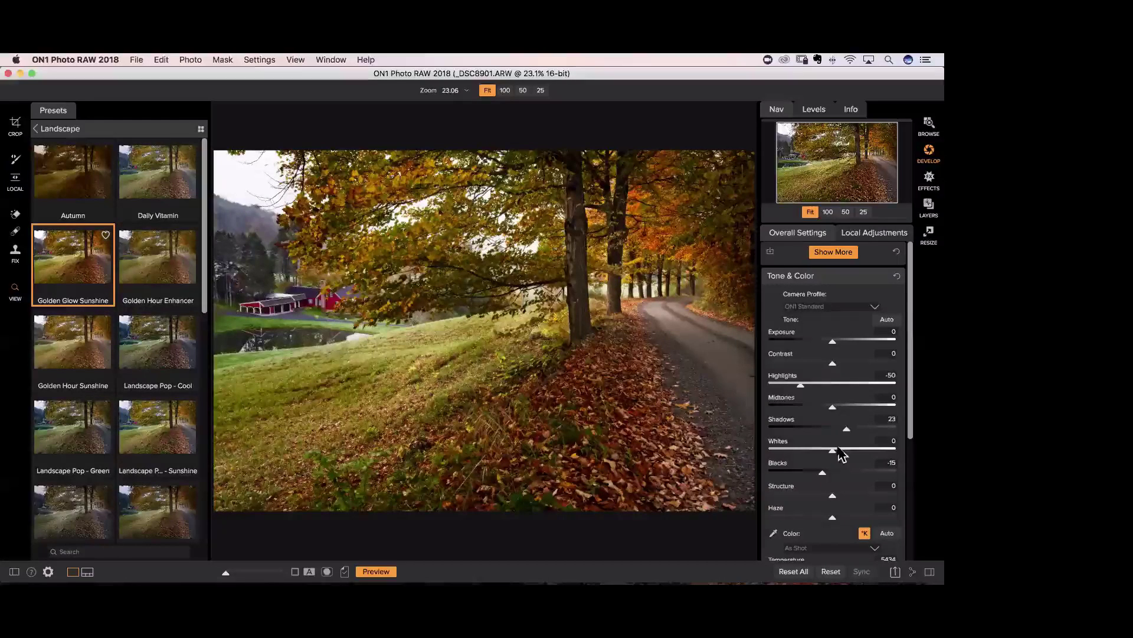
# - Compare the photo with Shadows at 0 and 45, and settle on a Shadows value of 33
pyautogui.moveTo(725, 576)
pyautogui.doubleClick(782, 422)
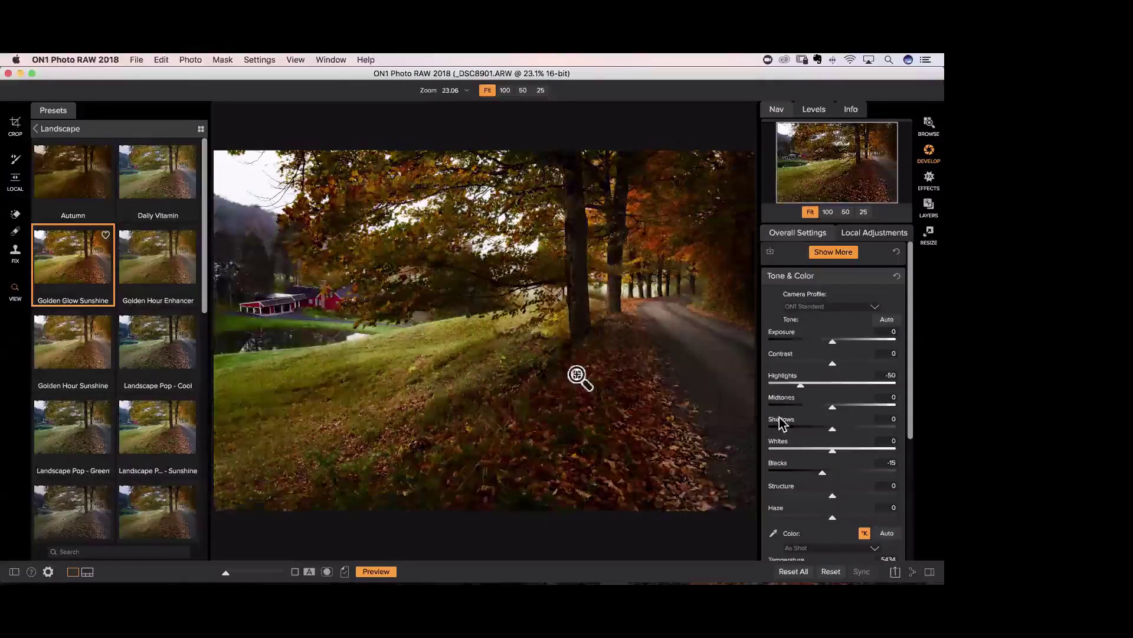
pyautogui.press('super+z')
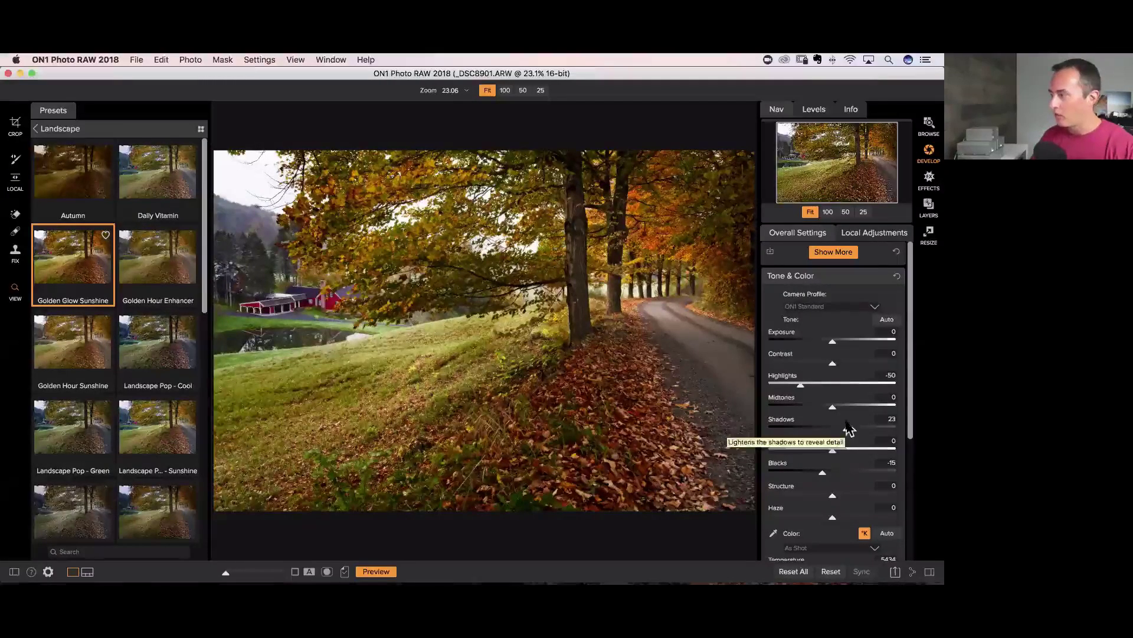
pyautogui.moveTo(848, 430); pyautogui.dragTo(861, 430)
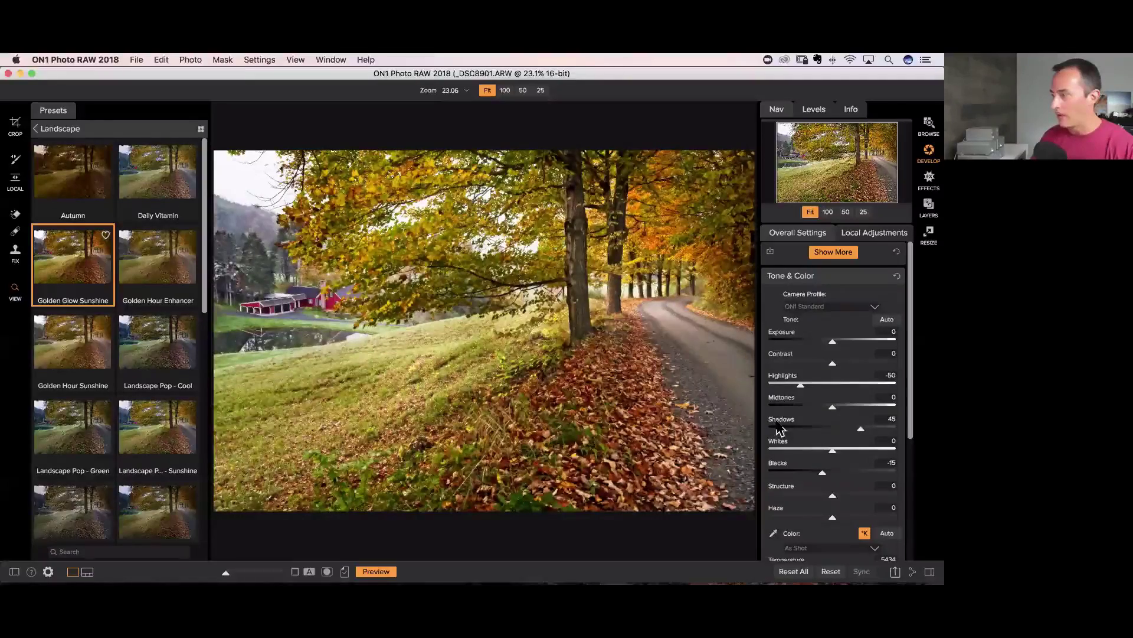
pyautogui.doubleClick(778, 420)
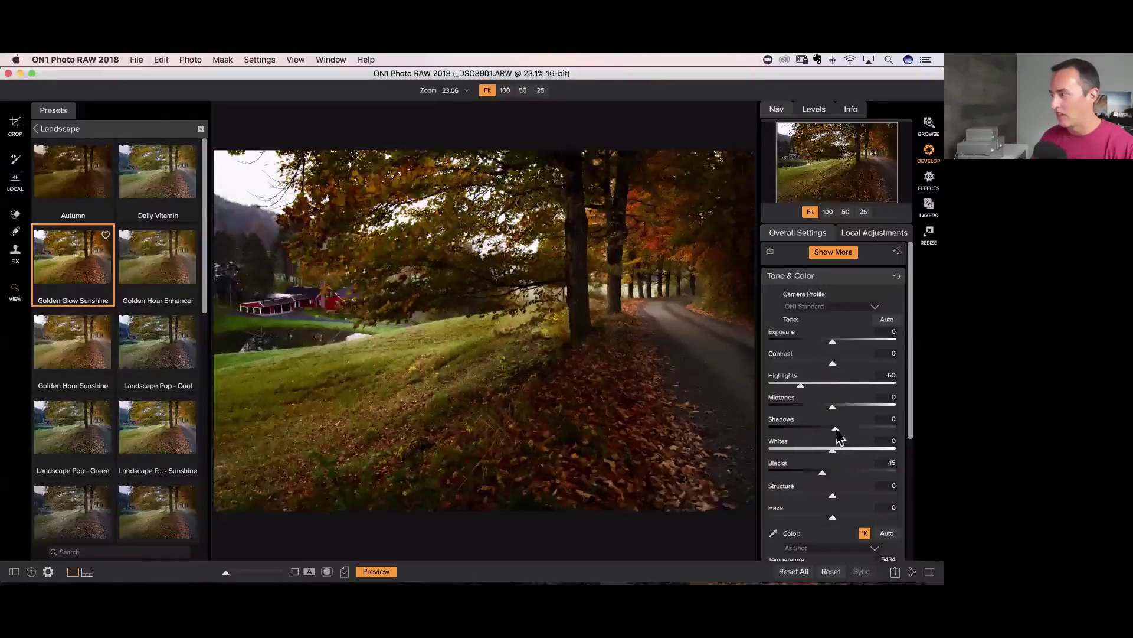
pyautogui.moveTo(837, 431); pyautogui.dragTo(854, 433)
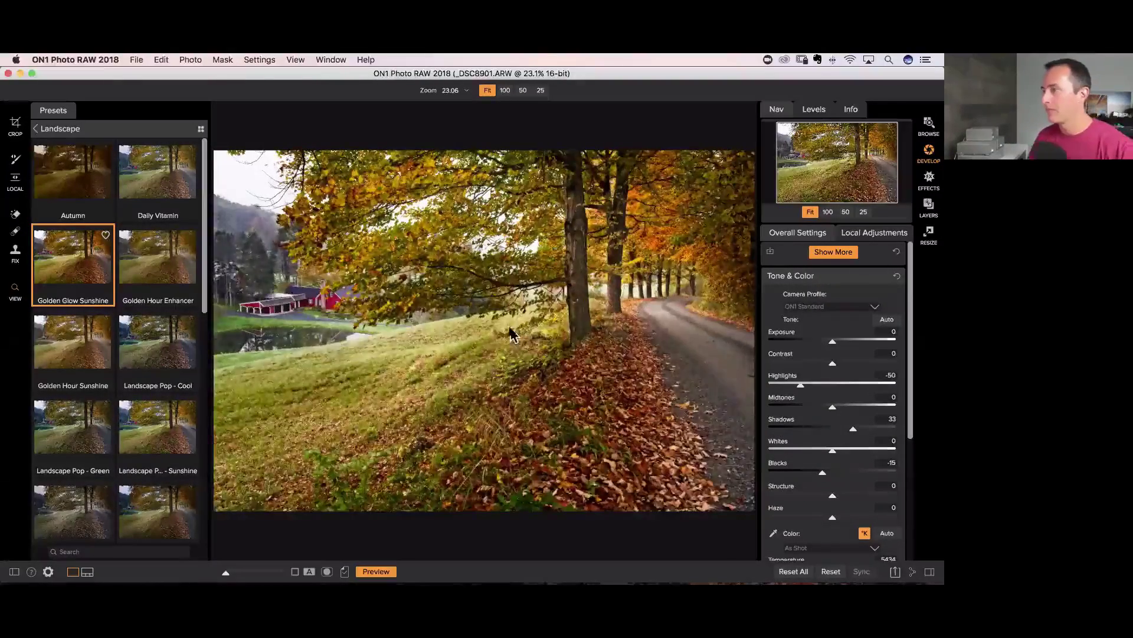
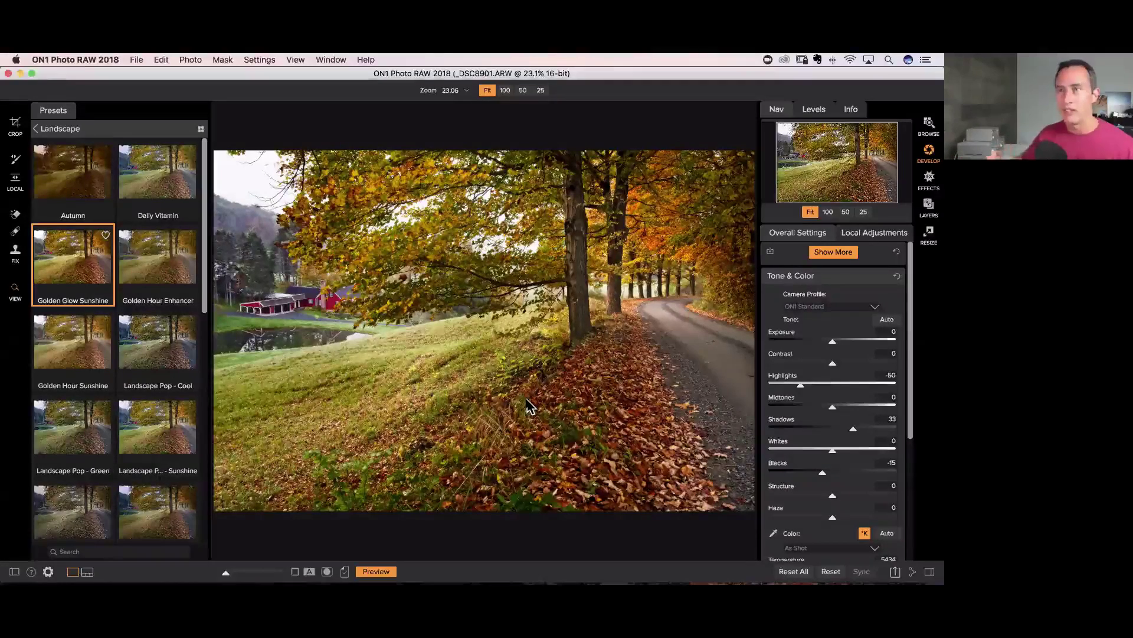
# - Look through the file commands for sending the photo to other applications from Browse, and return to editing it in Develop
pyautogui.click(137, 60)
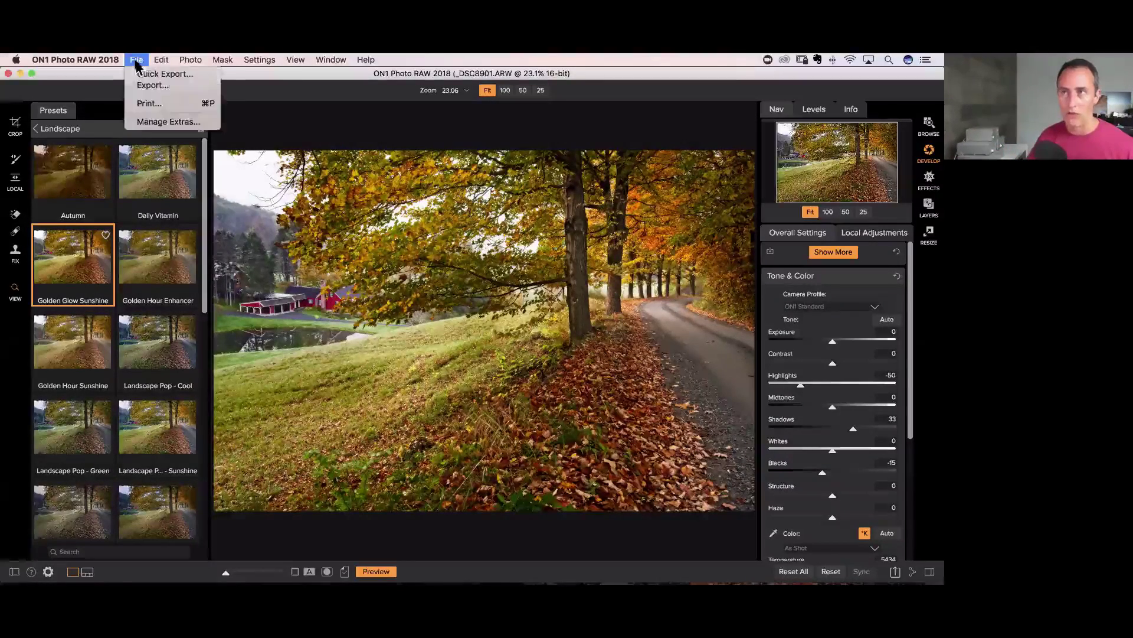
pyautogui.click(136, 61)
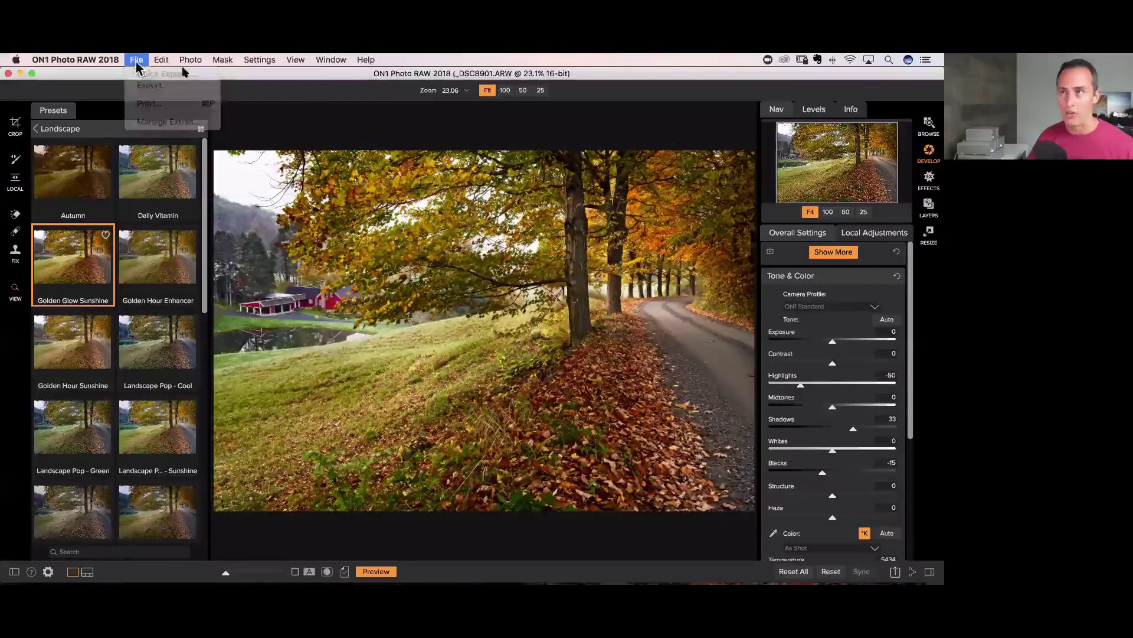
pyautogui.click(929, 125)
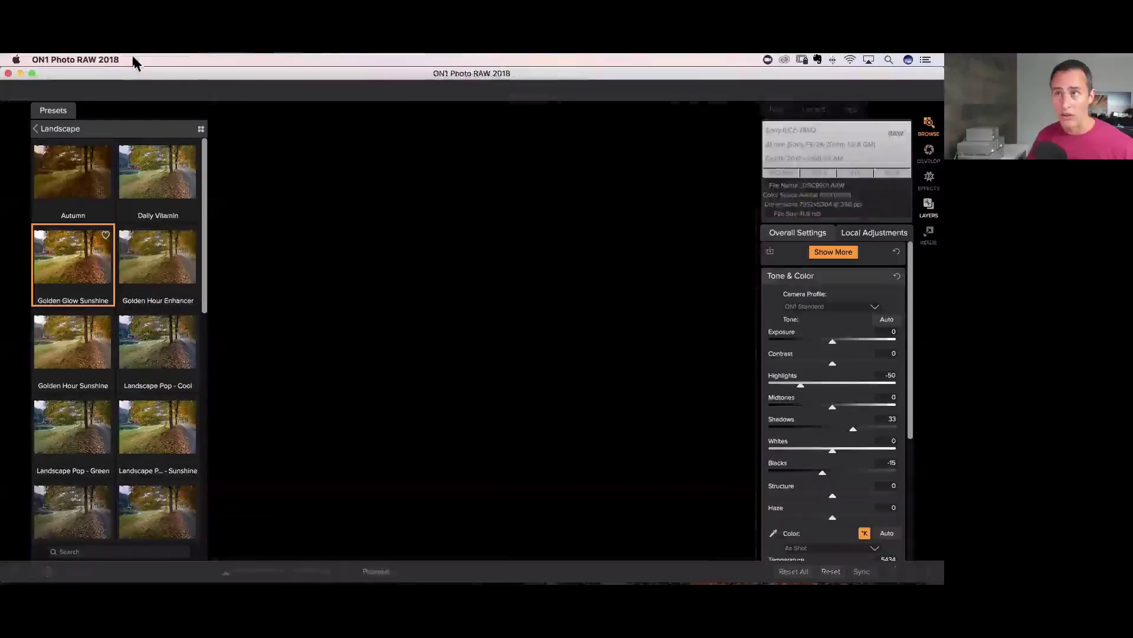
pyautogui.click(137, 60)
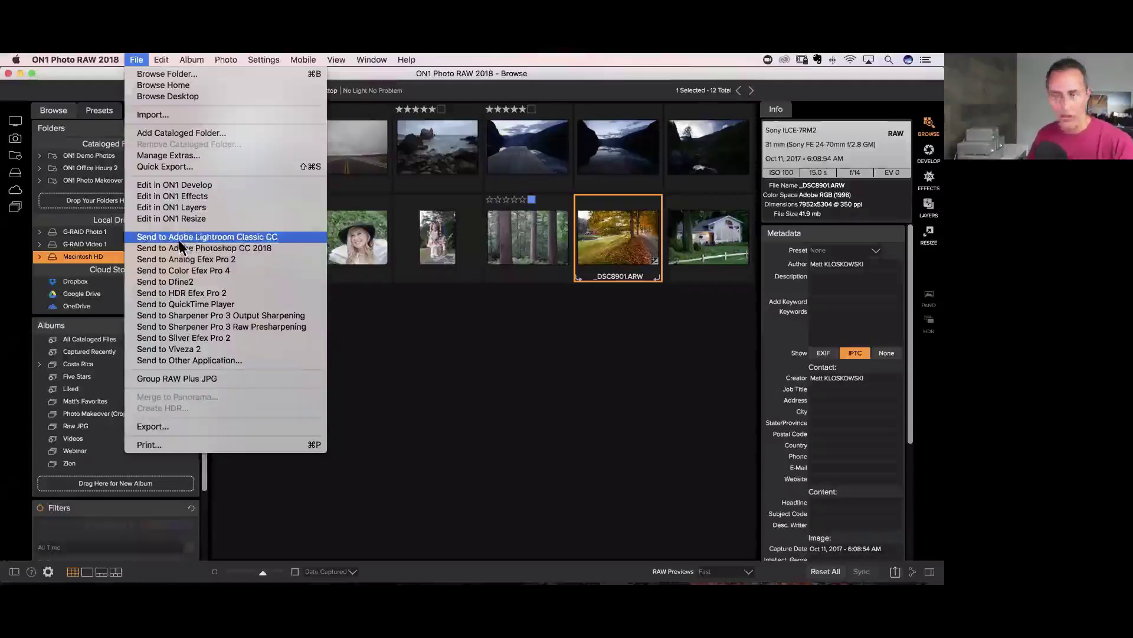
pyautogui.press('Escape')
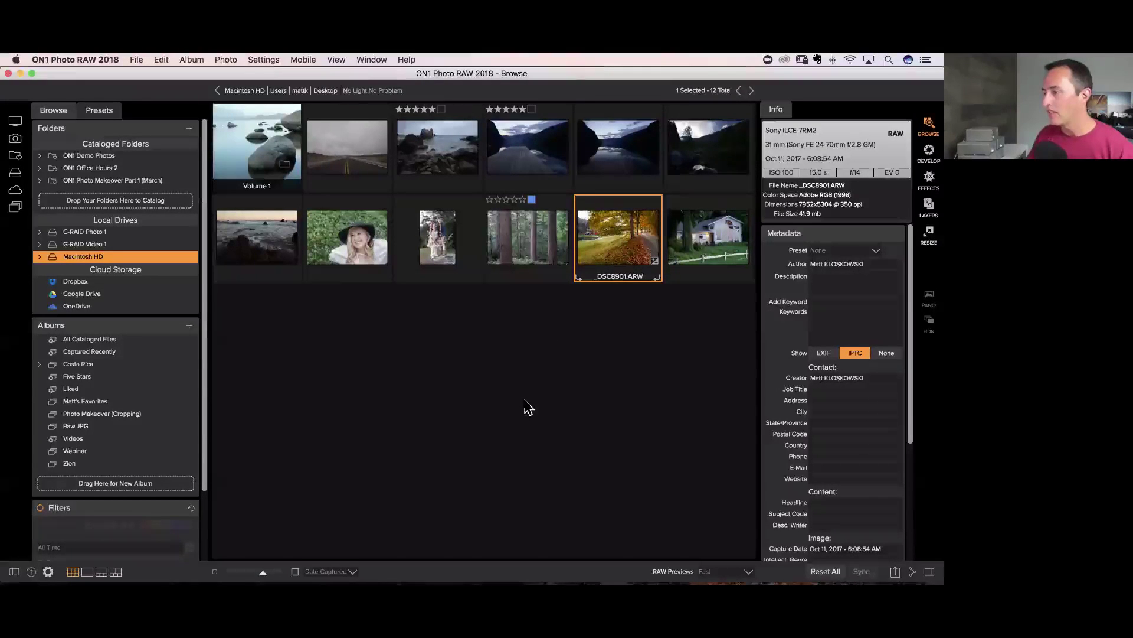
pyautogui.click(928, 155)
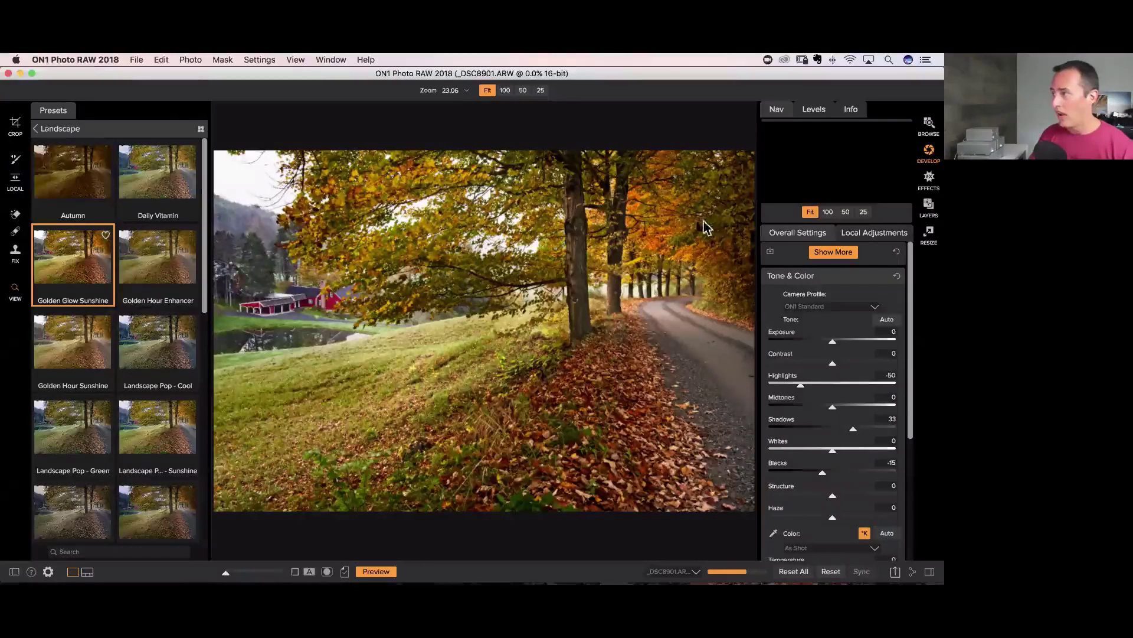
# - Review the local adjustment layers, collapsing the settings of the first two
pyautogui.click(861, 234)
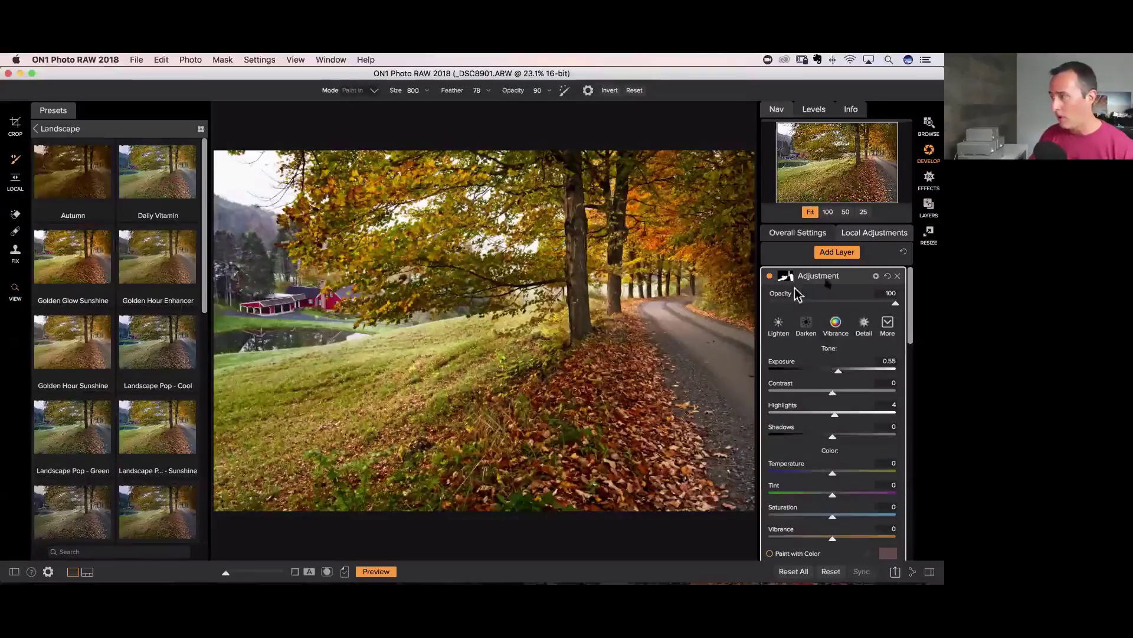
pyautogui.click(853, 280)
pyautogui.click(856, 294)
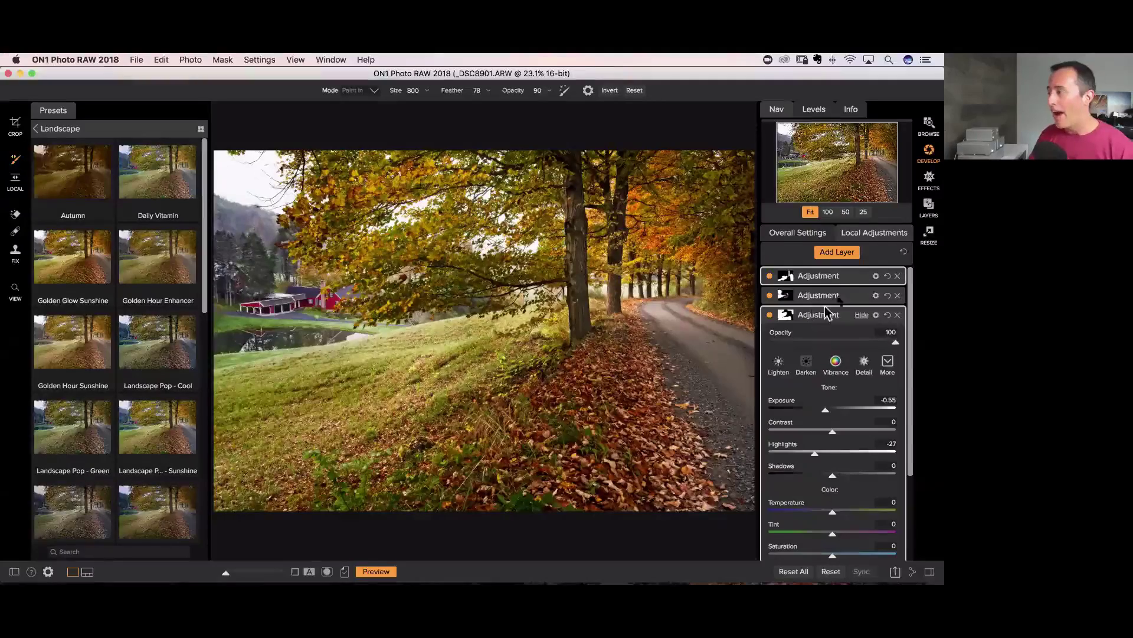
# - Set the photo's overall Exposure to -0.15
pyautogui.click(797, 233)
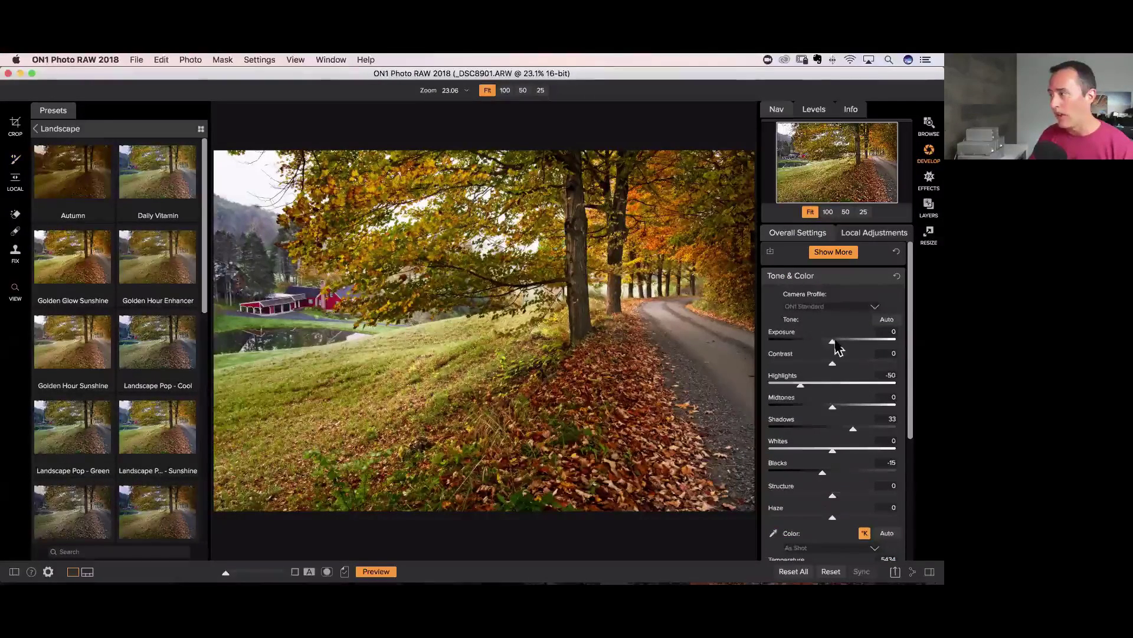
pyautogui.moveTo(833, 342); pyautogui.dragTo(831, 343)
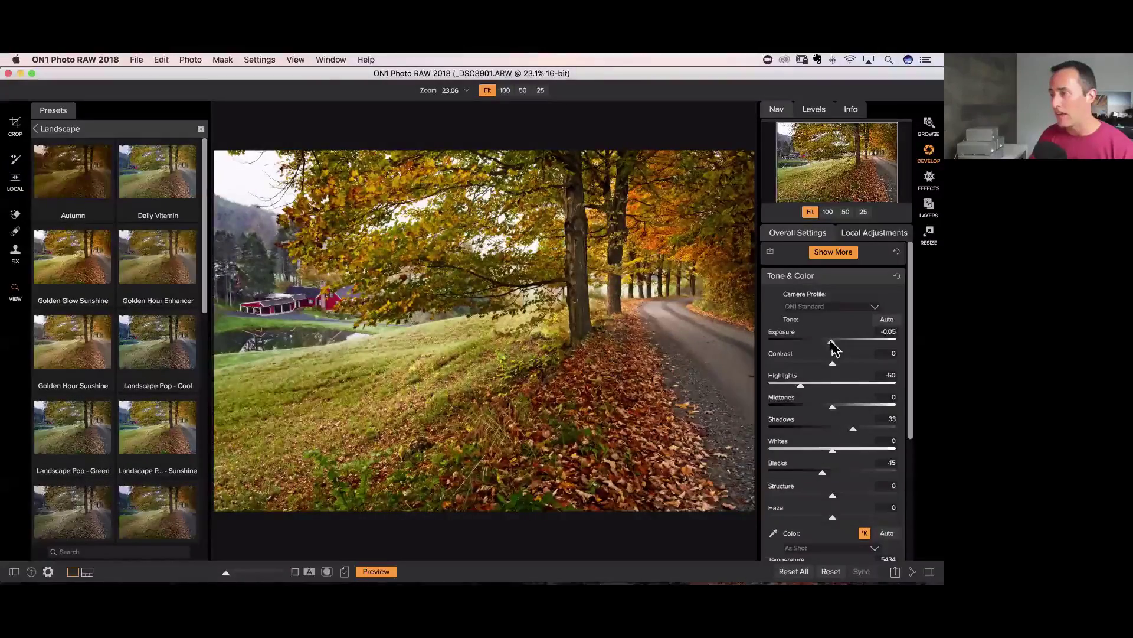
pyautogui.moveTo(832, 343); pyautogui.dragTo(830, 343)
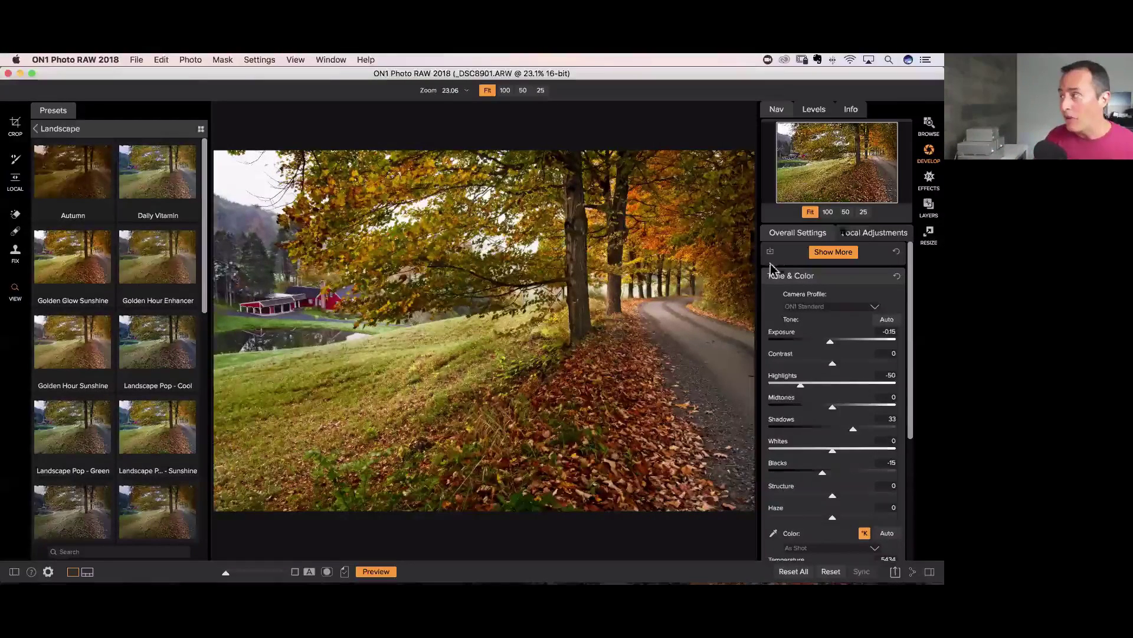
# - Show the additional overall adjustments available in Develop, and return to Browse
pyautogui.click(838, 255)
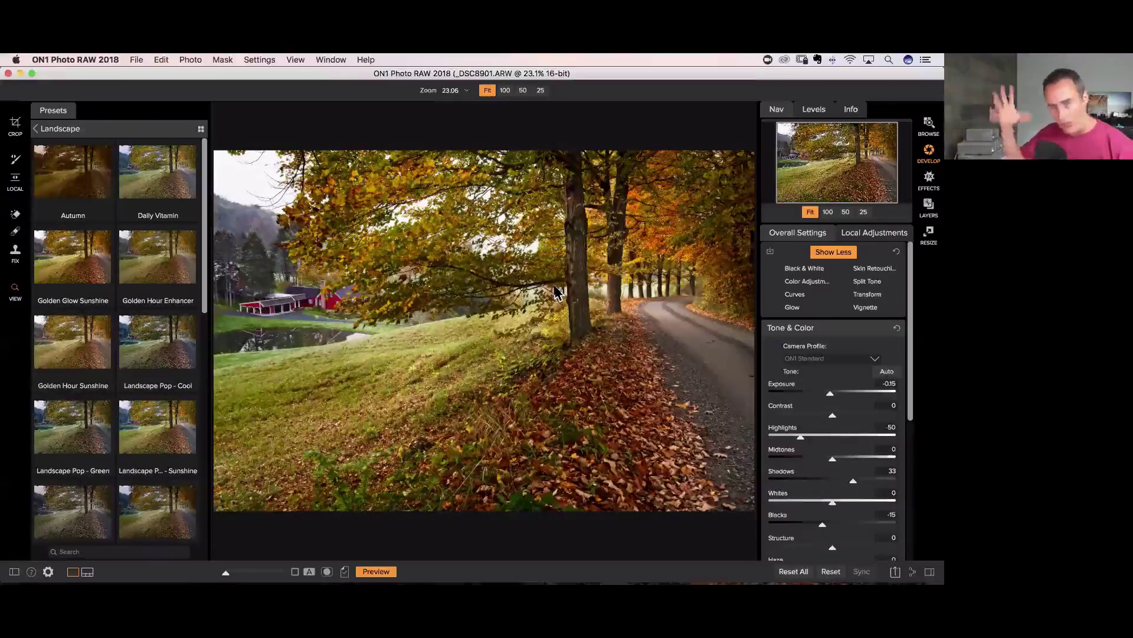
pyautogui.click(929, 124)
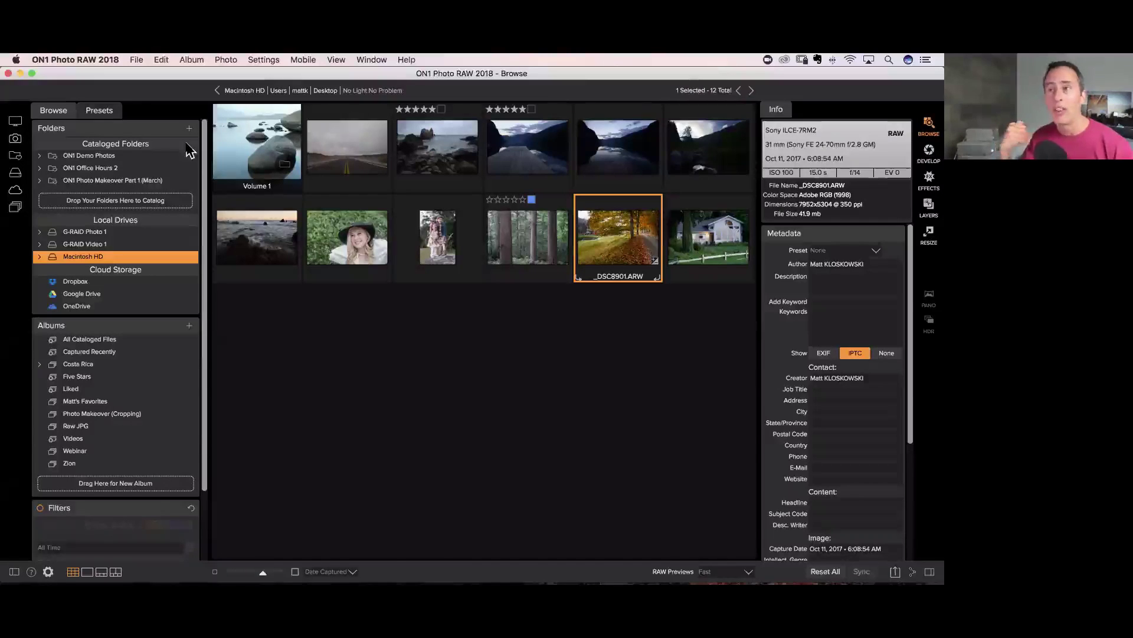
# - Open the photo import window, examine its source choices and destination options, and leave without importing
pyautogui.click(137, 59)
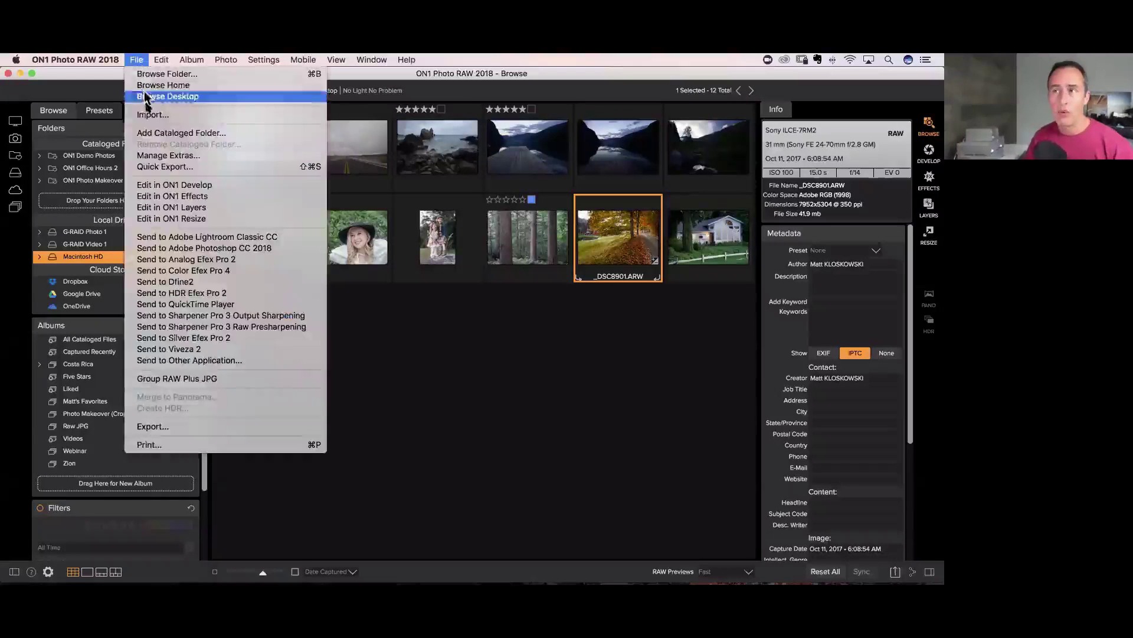
pyautogui.click(181, 116)
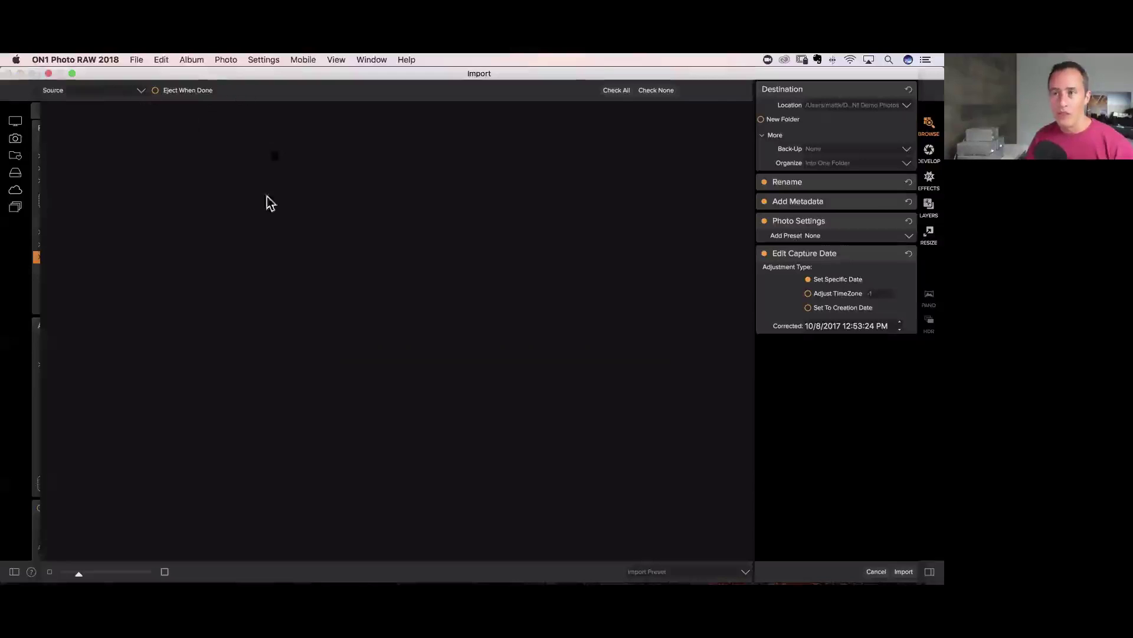
pyautogui.click(115, 92)
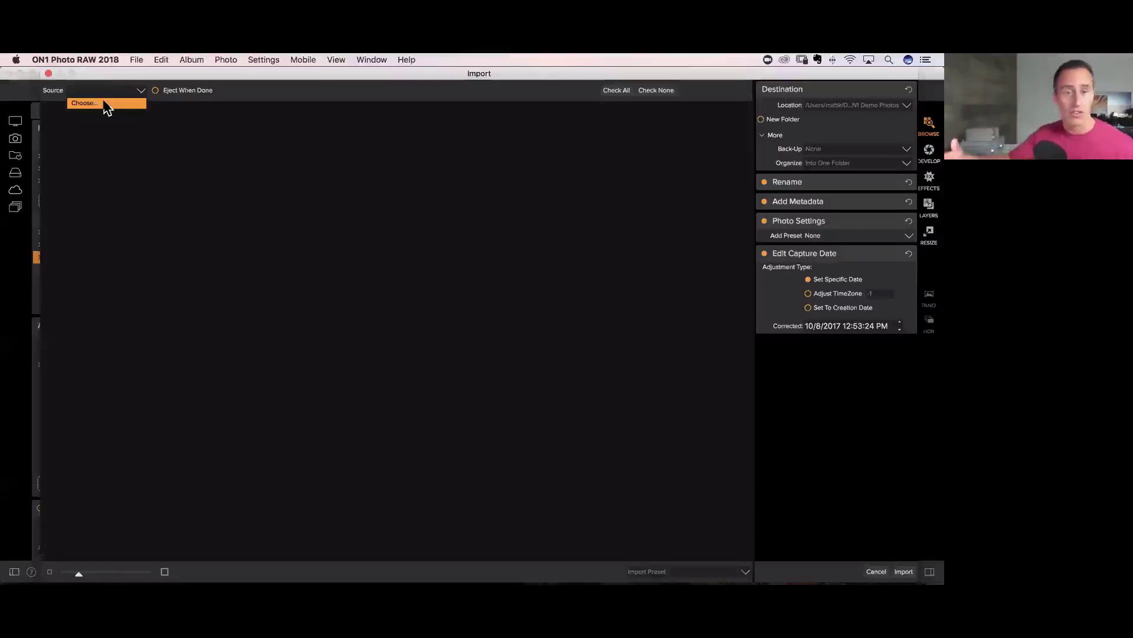
pyautogui.click(107, 104)
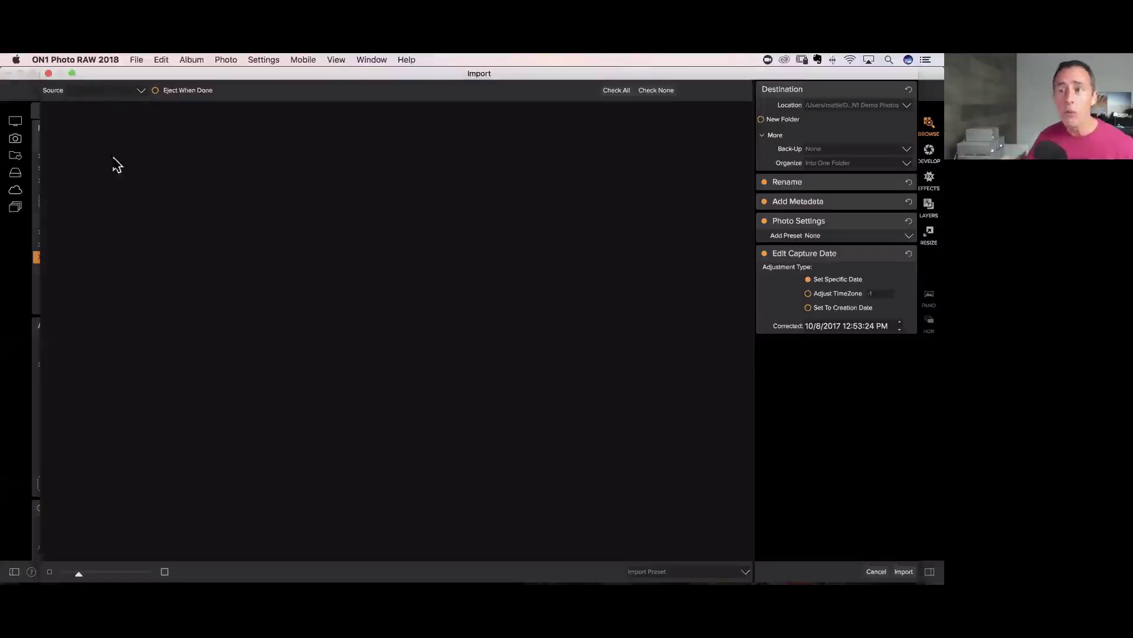
pyautogui.click(137, 92)
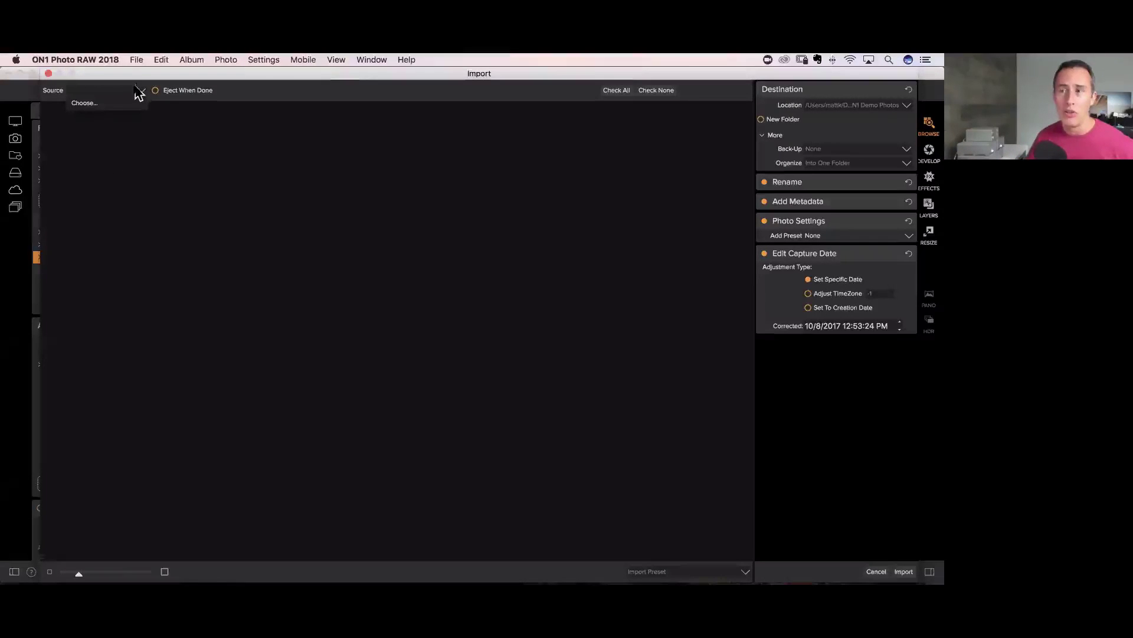
pyautogui.click(128, 105)
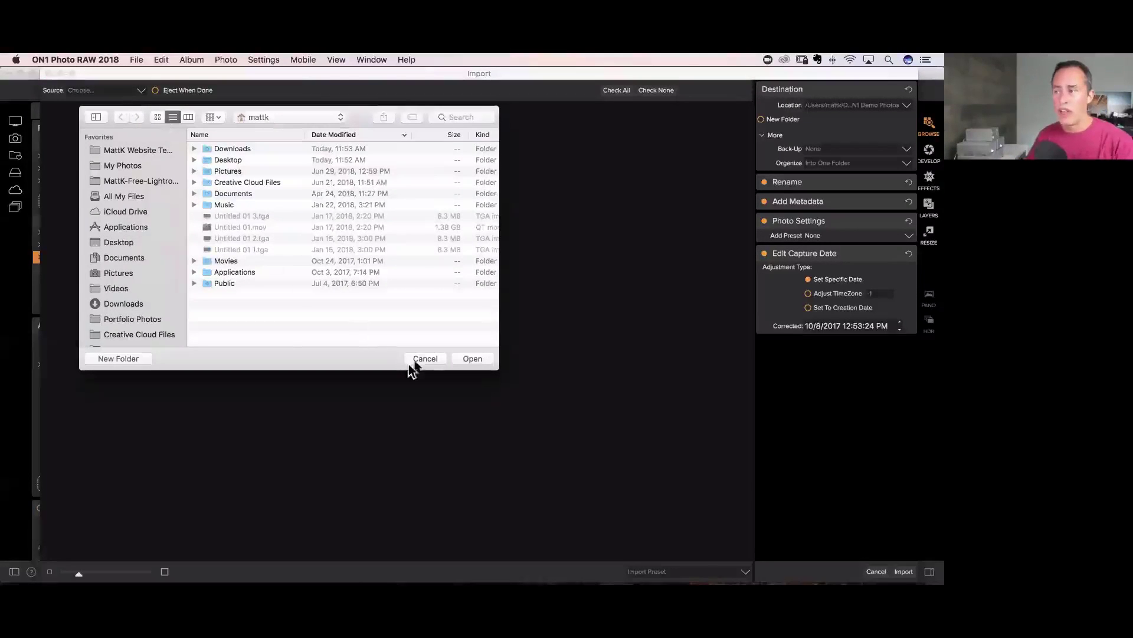
pyautogui.click(426, 358)
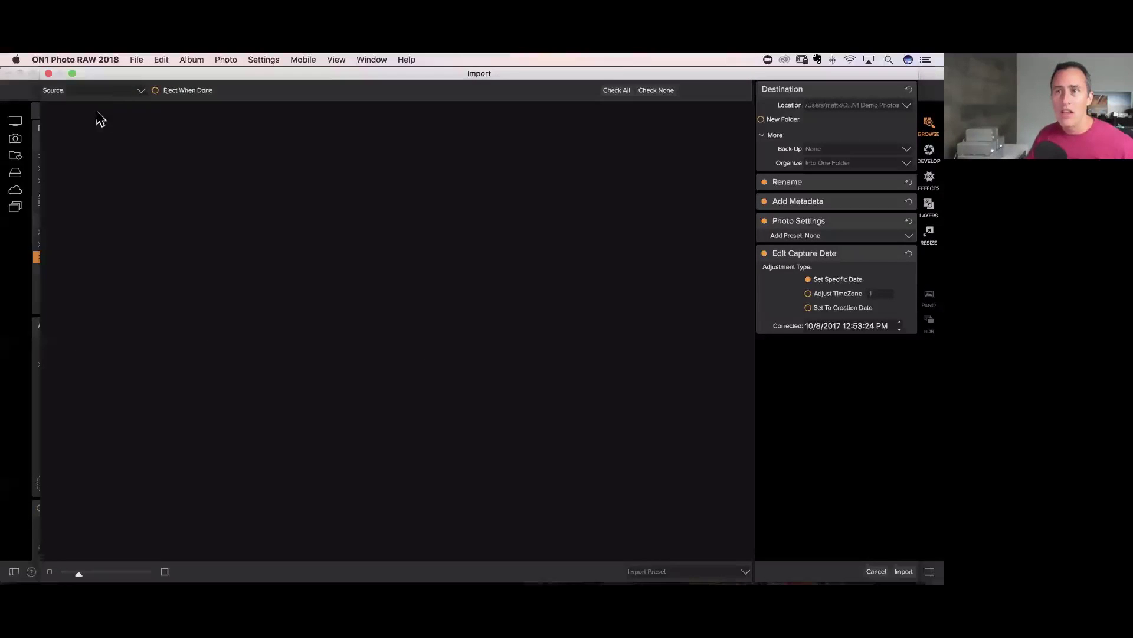
pyautogui.click(109, 98)
pyautogui.click(111, 114)
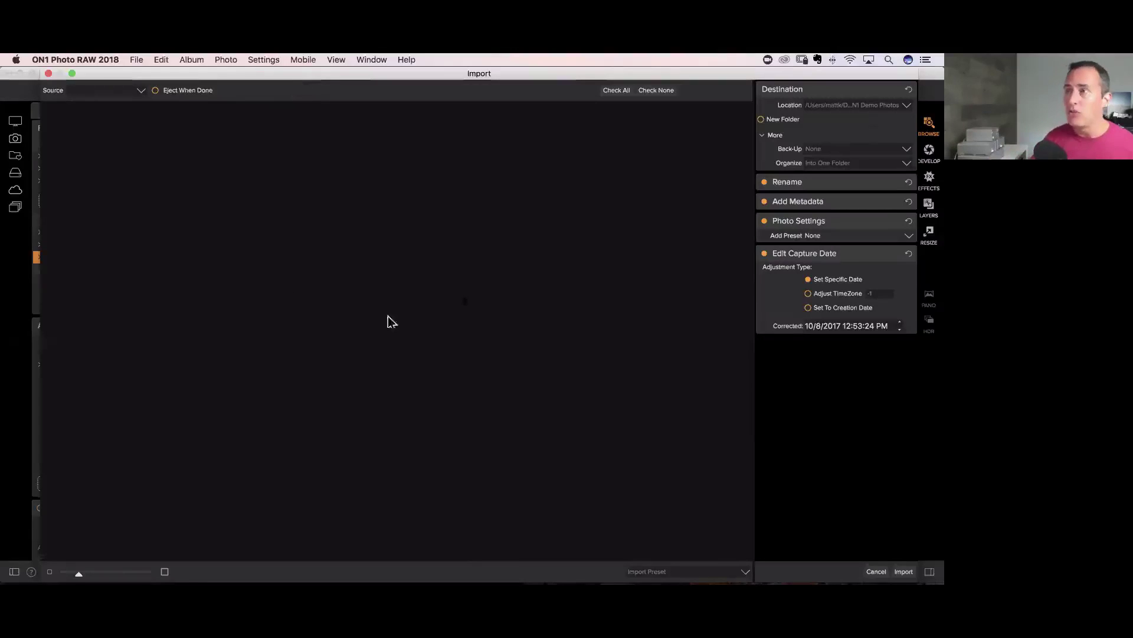
pyautogui.click(124, 92)
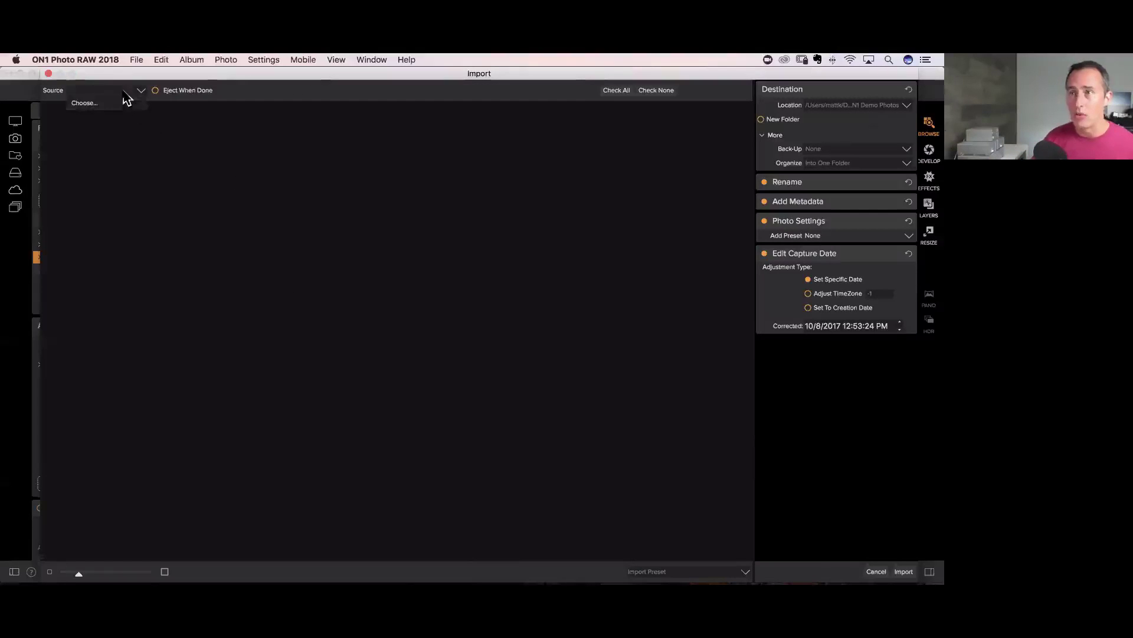
pyautogui.click(89, 105)
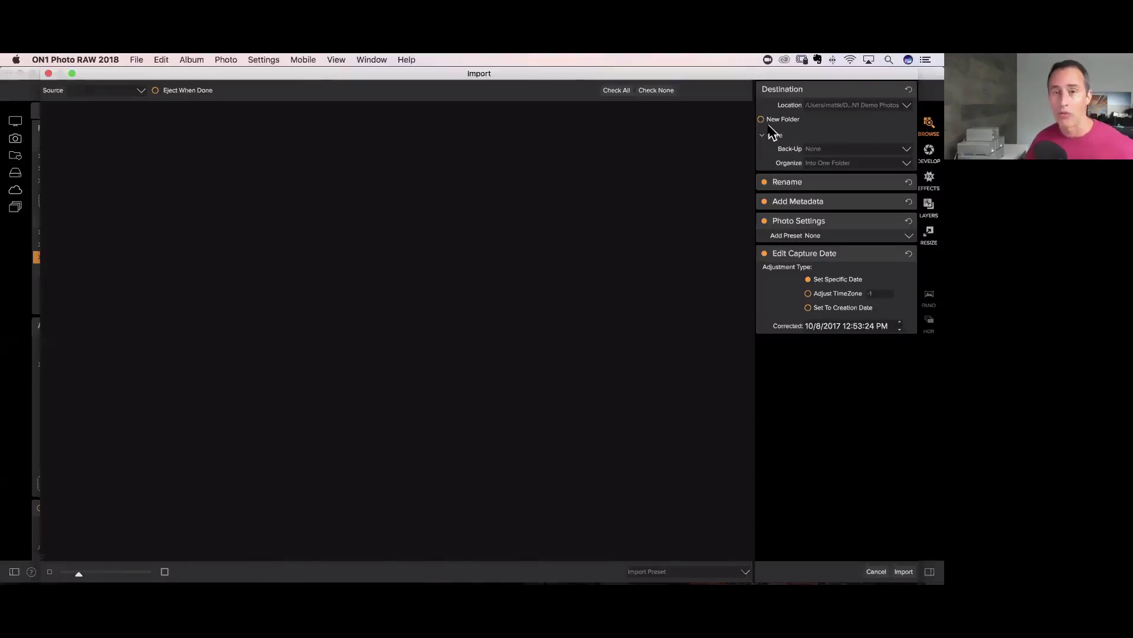
pyautogui.click(877, 571)
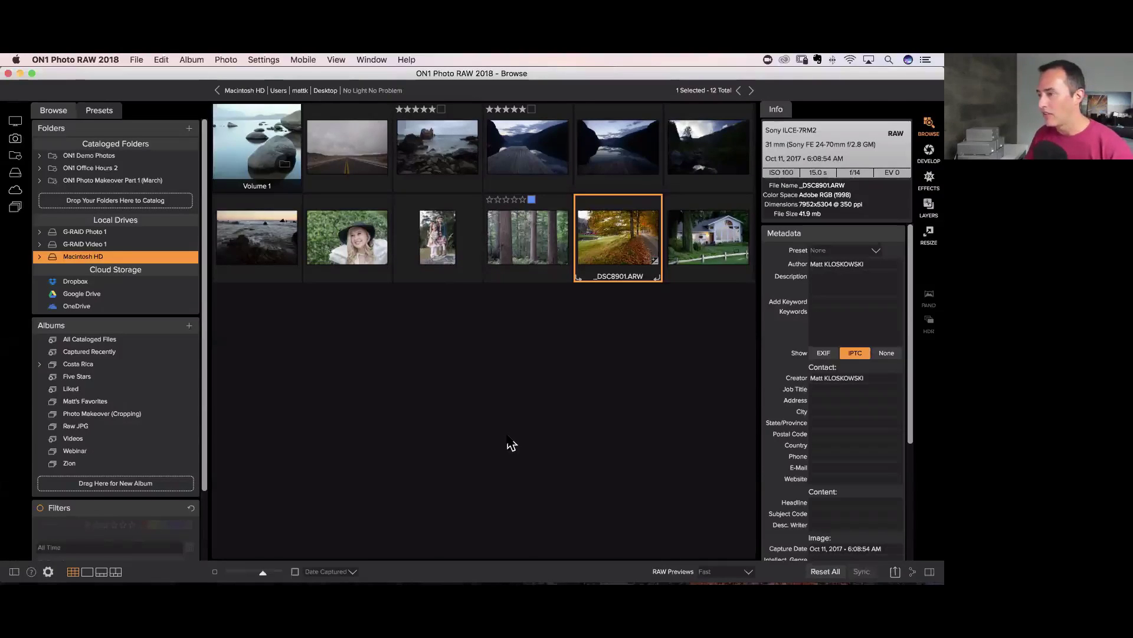
# - Look through the photos in the folder and open the forest photo Glacier-27.dng in Develop
pyautogui.click(322, 441)
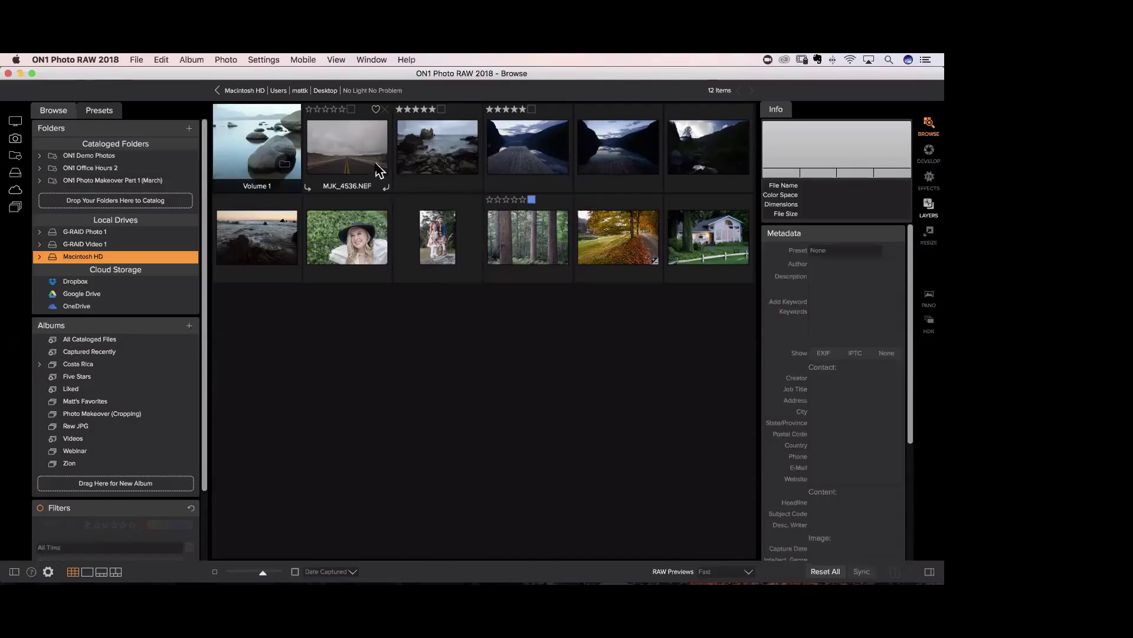
pyautogui.click(255, 248)
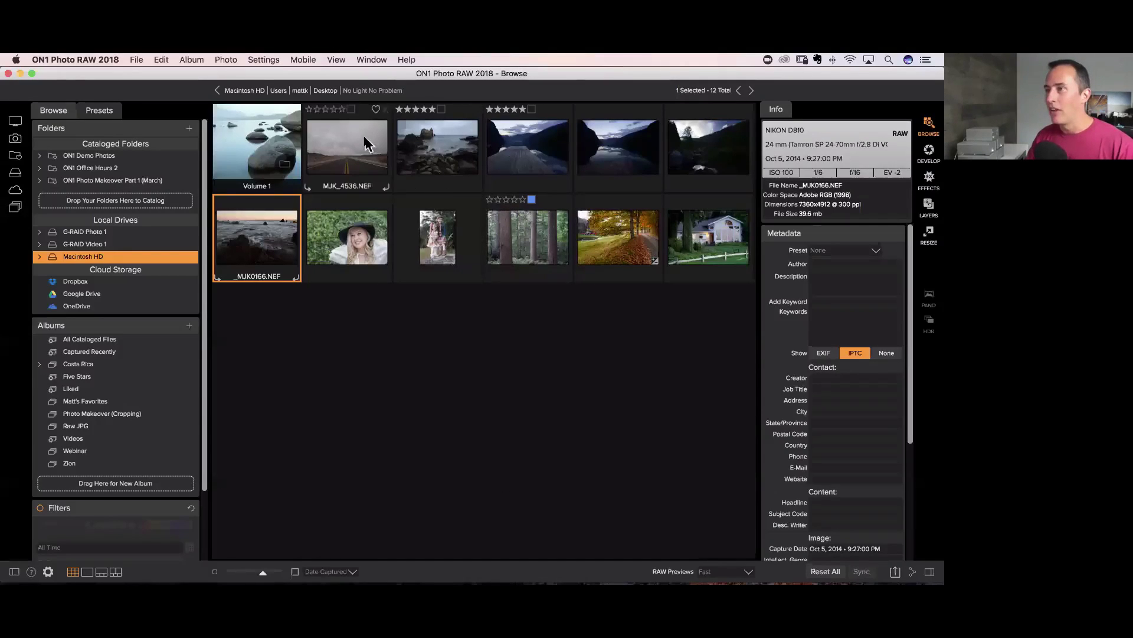
pyautogui.click(438, 245)
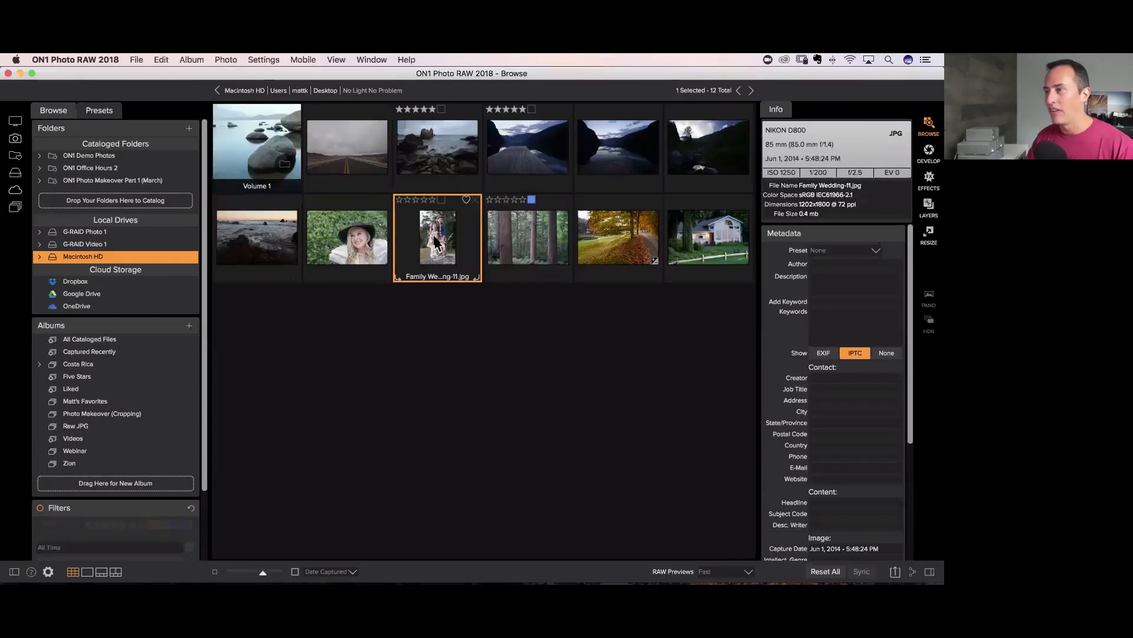
pyautogui.click(366, 242)
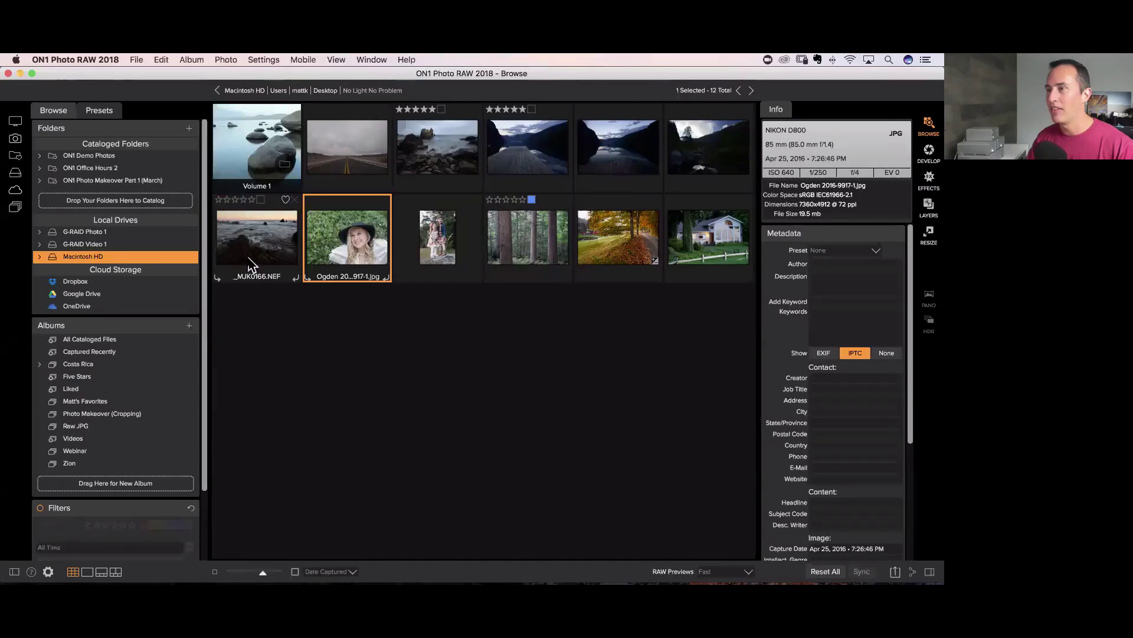
pyautogui.click(508, 227)
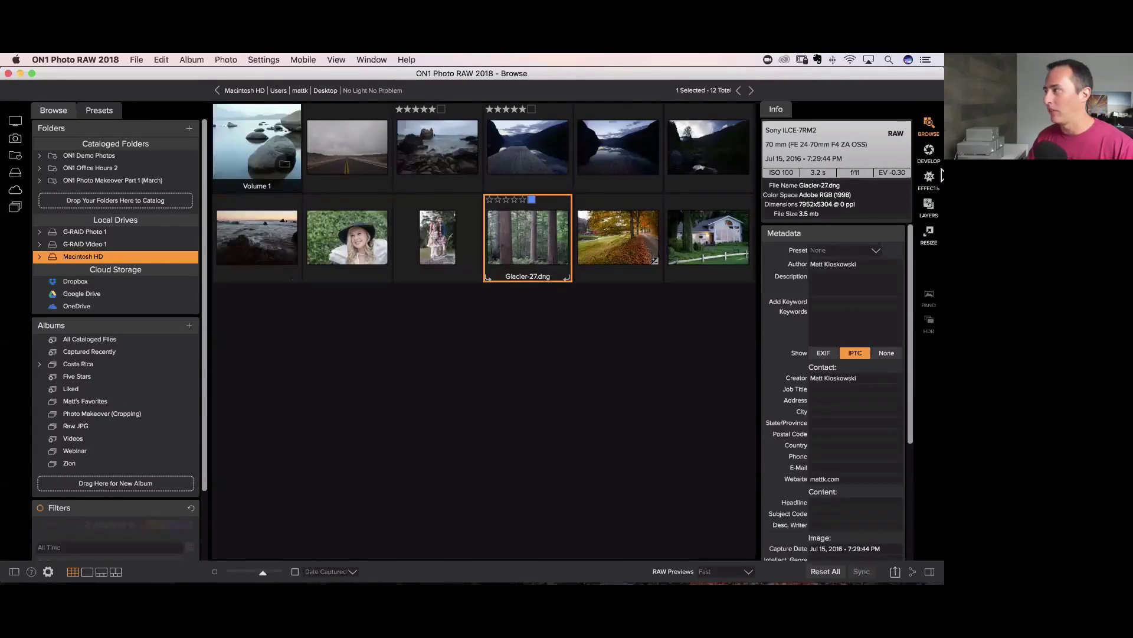
pyautogui.click(929, 153)
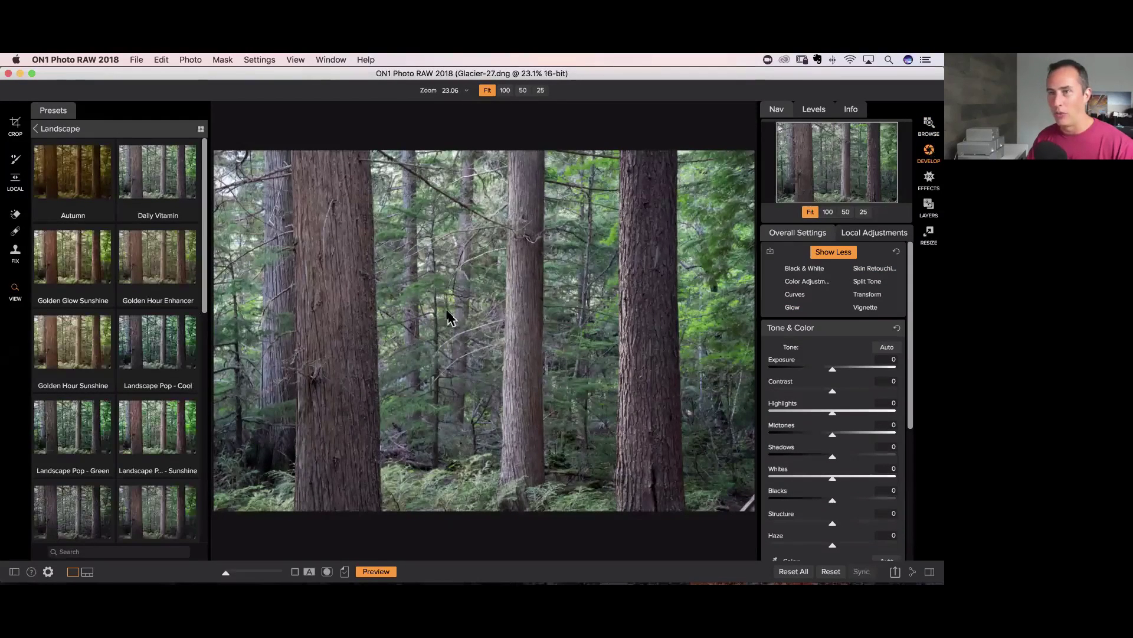
# - Return to the preset category list, collapse Tone & Color, and add a LUTs filter to the forest photo in Effects
pyautogui.click(51, 131)
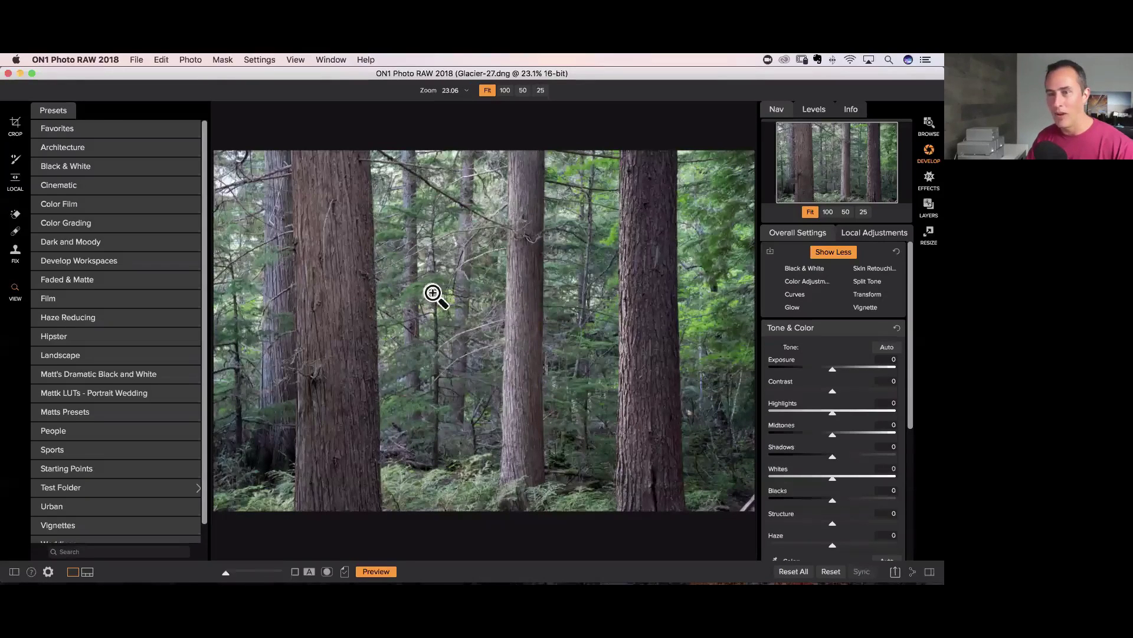
pyautogui.click(868, 328)
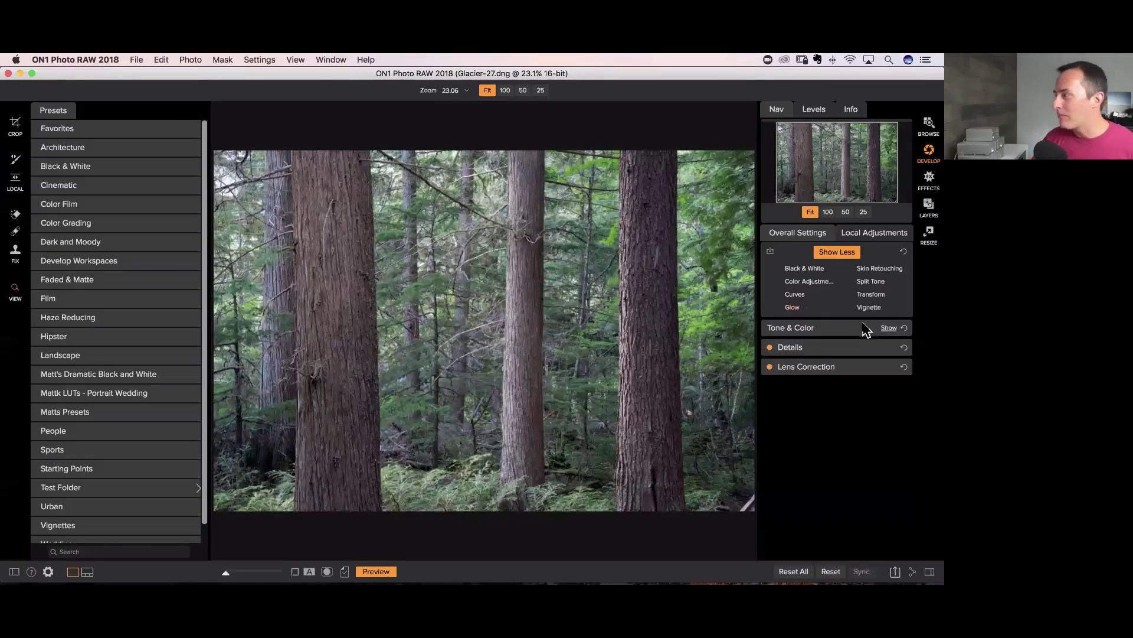
pyautogui.click(929, 179)
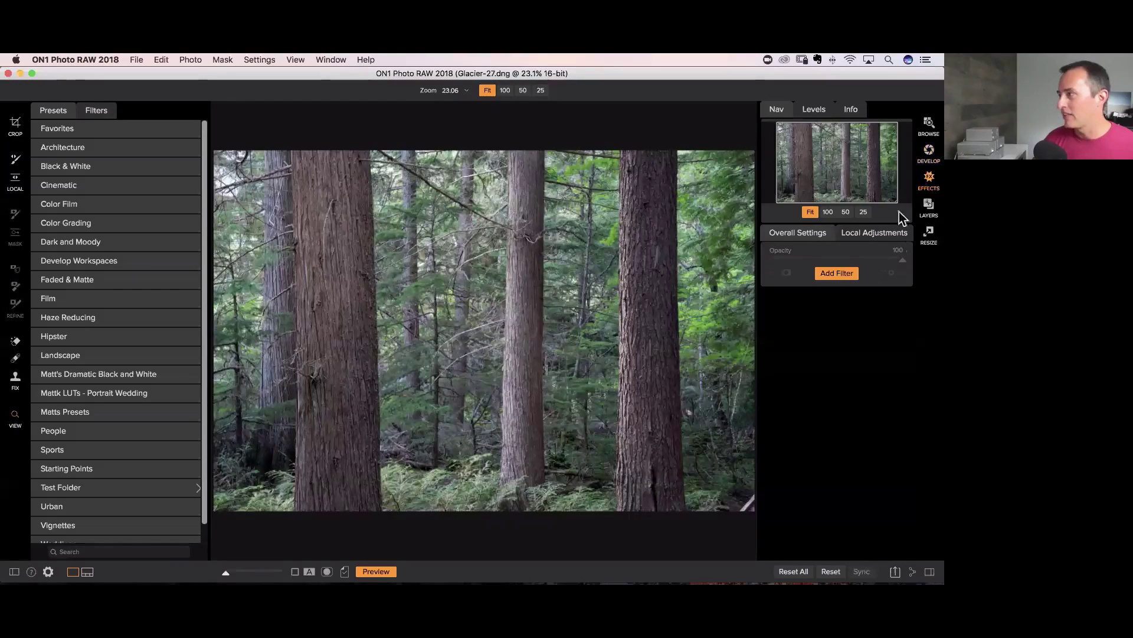
pyautogui.click(835, 274)
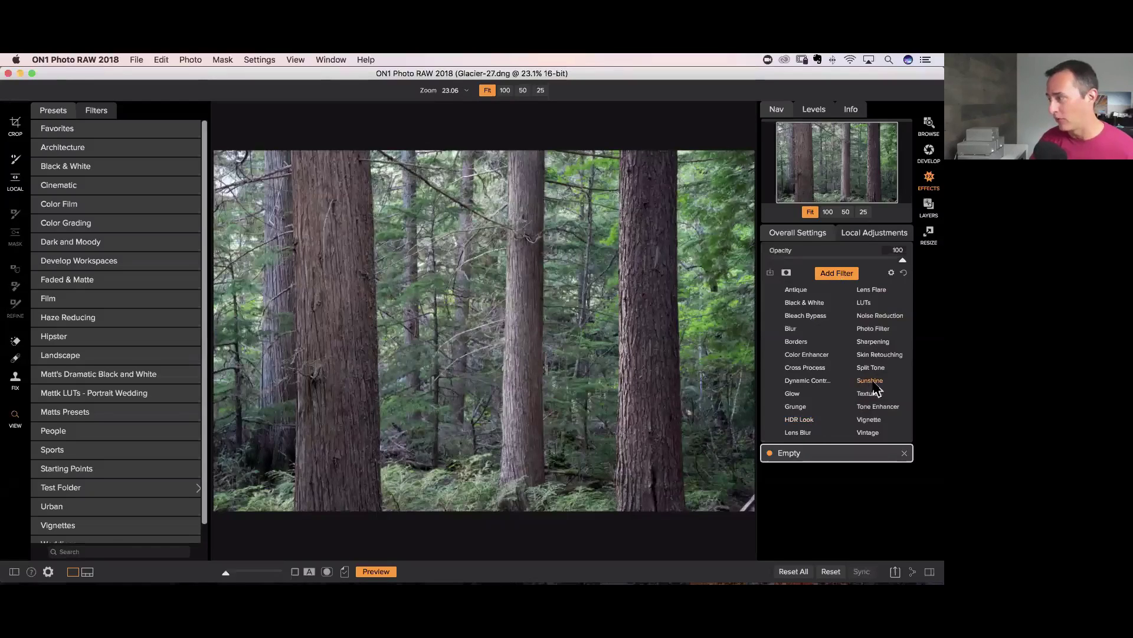
pyautogui.click(865, 303)
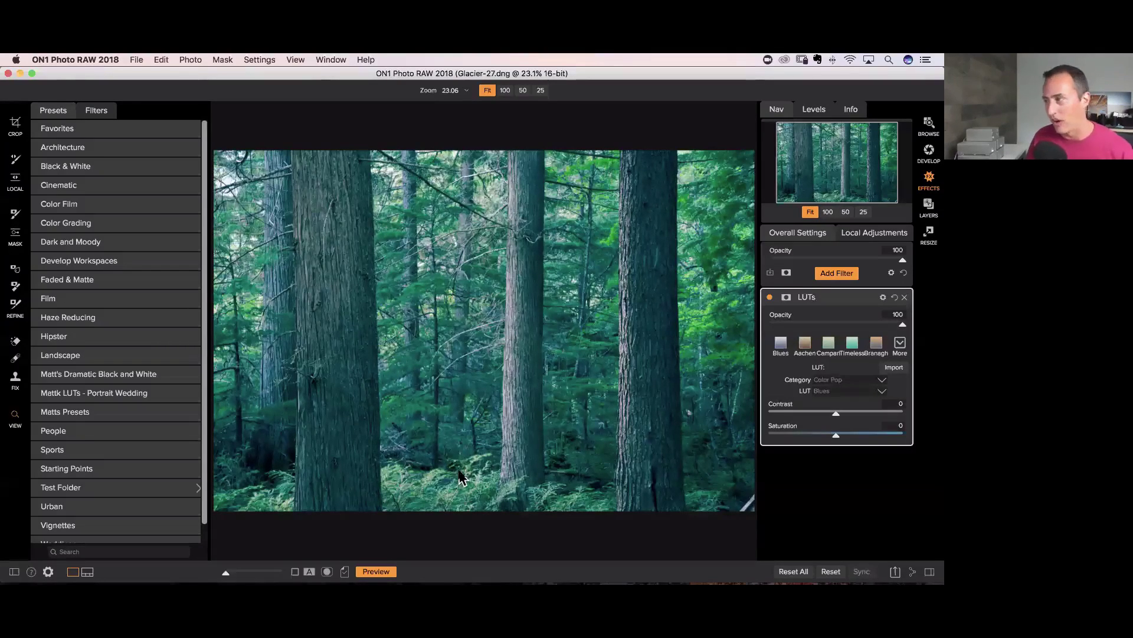
pyautogui.moveTo(870, 305)
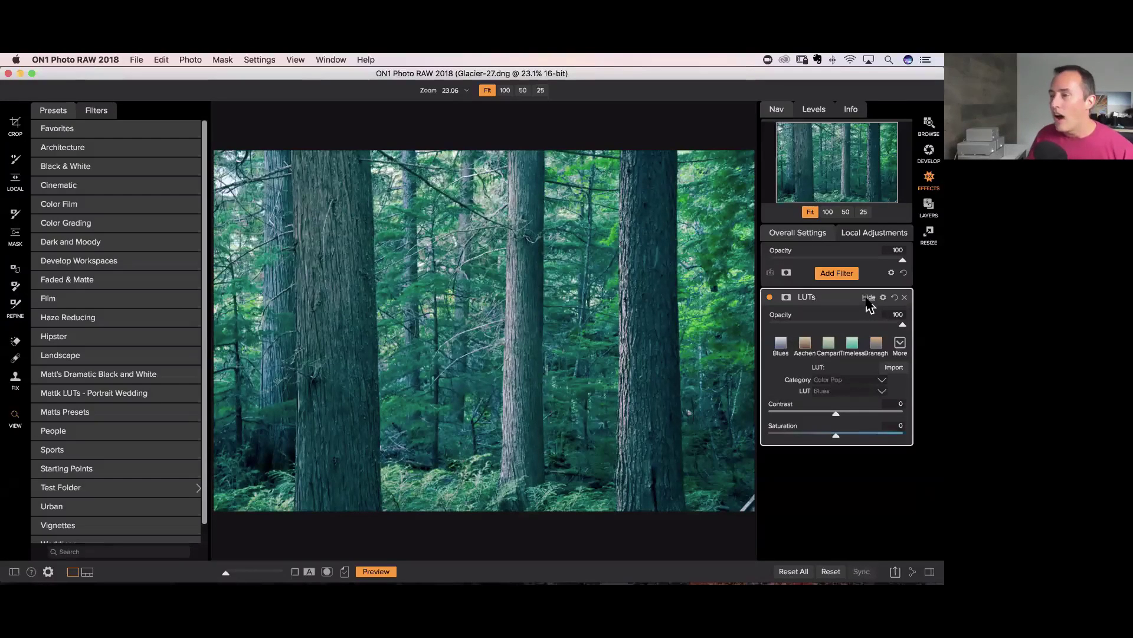
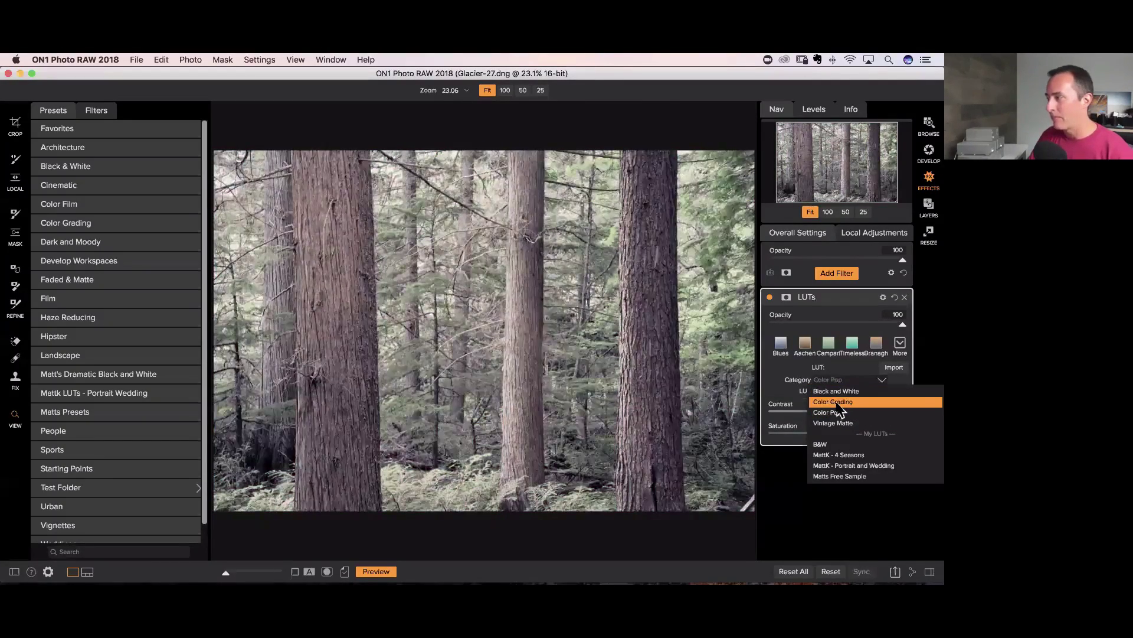
# - Apply the Keen LUT from the Color Grading category to the forest photo
pyautogui.click(838, 402)
pyautogui.click(849, 392)
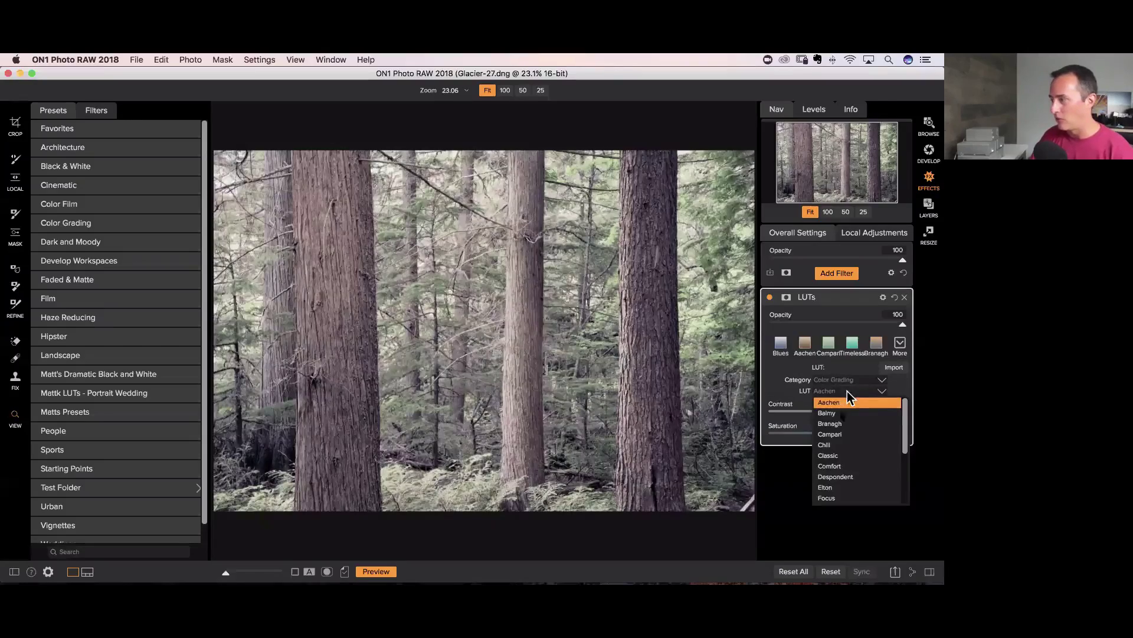
pyautogui.scroll(-3, 841, 437)
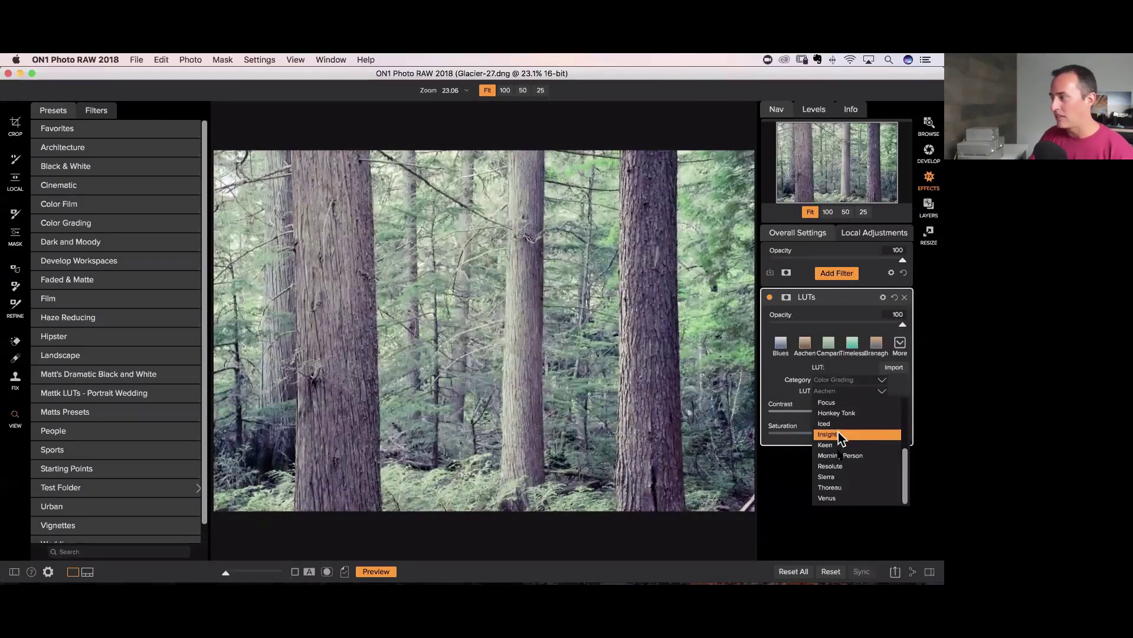
pyautogui.click(840, 445)
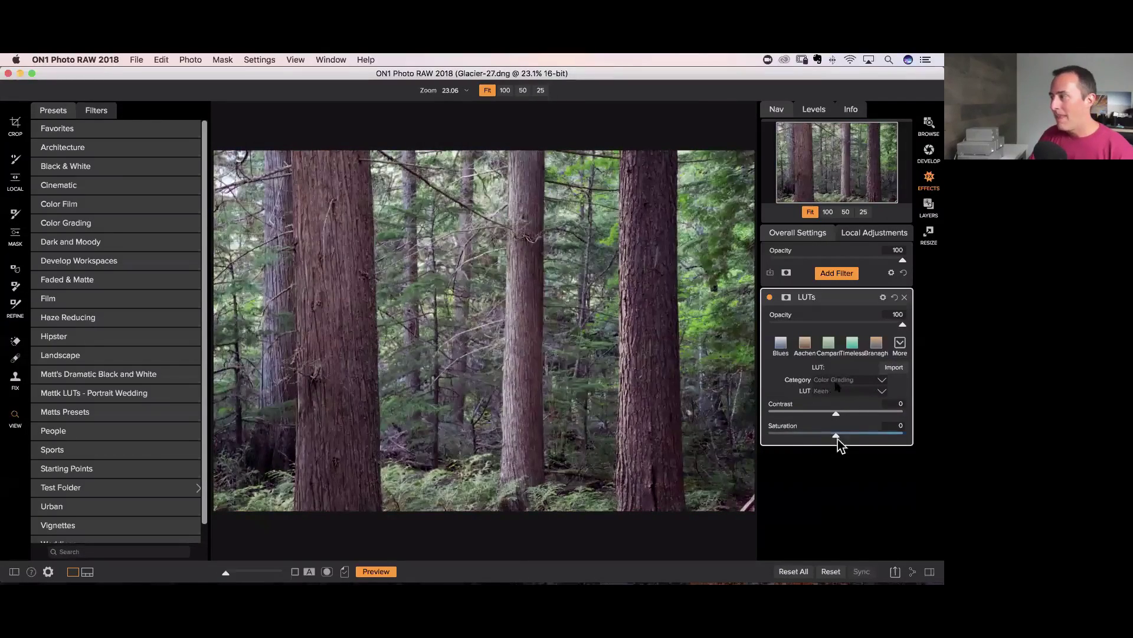
# - Preview the other Color Grading LUTs on the forest photo, such as Resolute, Comfort and Classic, and keep Keen
pyautogui.click(837, 390)
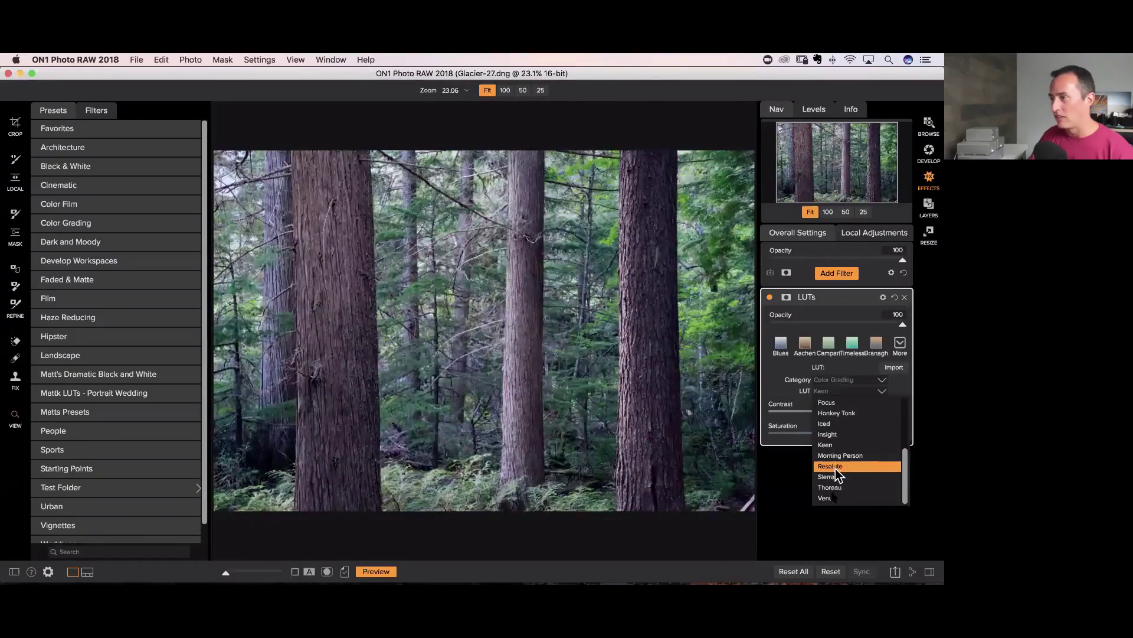
pyautogui.scroll(2, 836, 472)
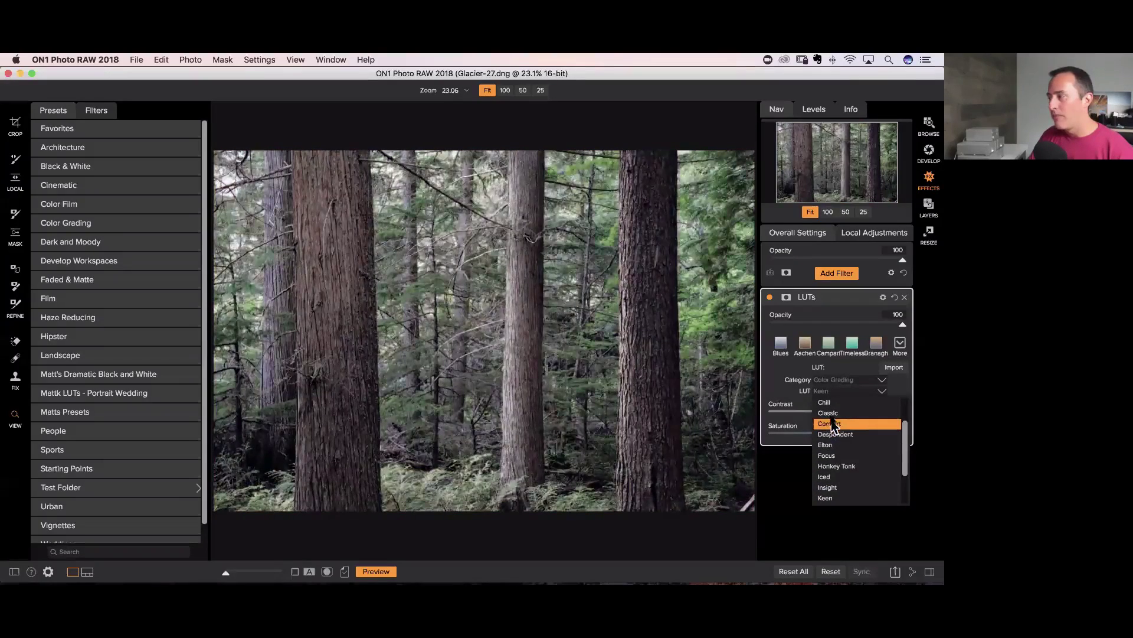
pyautogui.scroll(1, 833, 417)
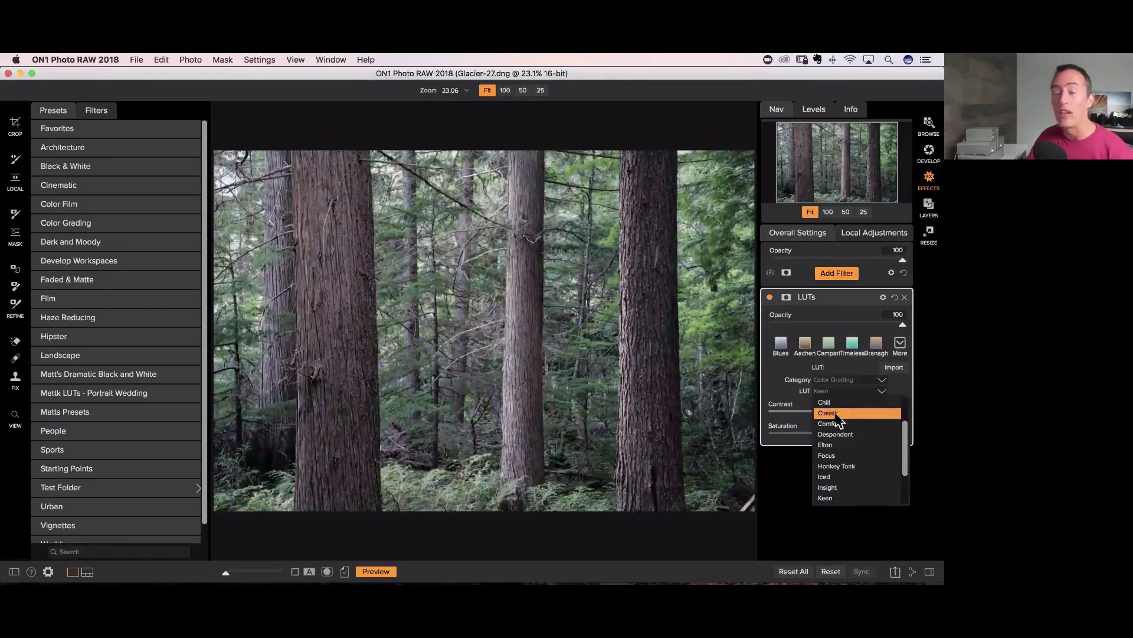
pyautogui.scroll(2, 838, 420)
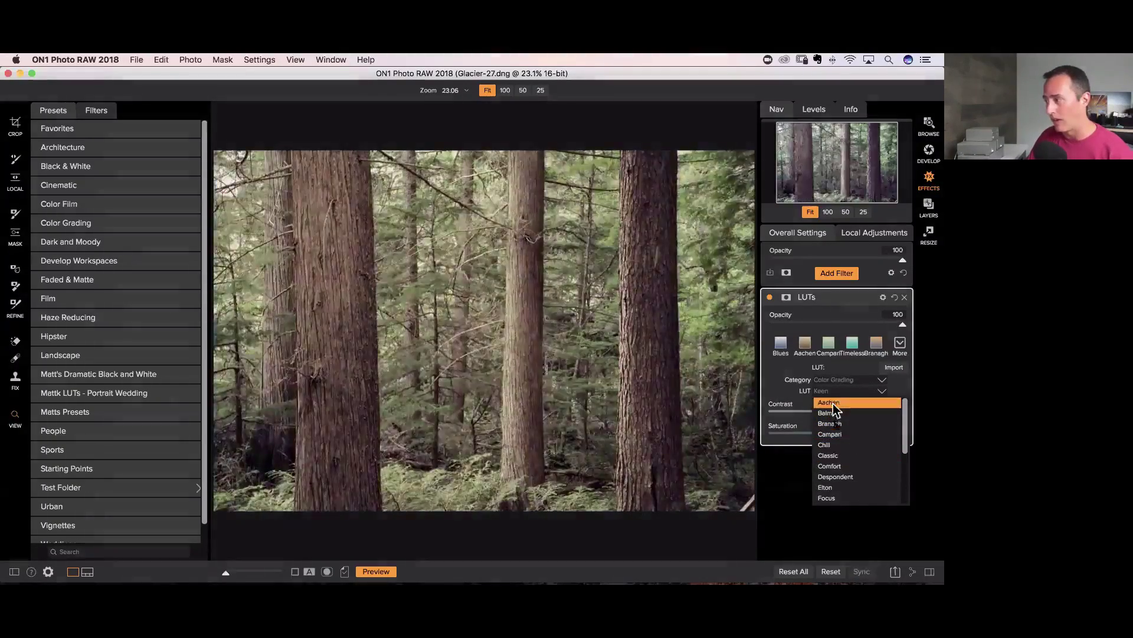
pyautogui.scroll(-5, 835, 449)
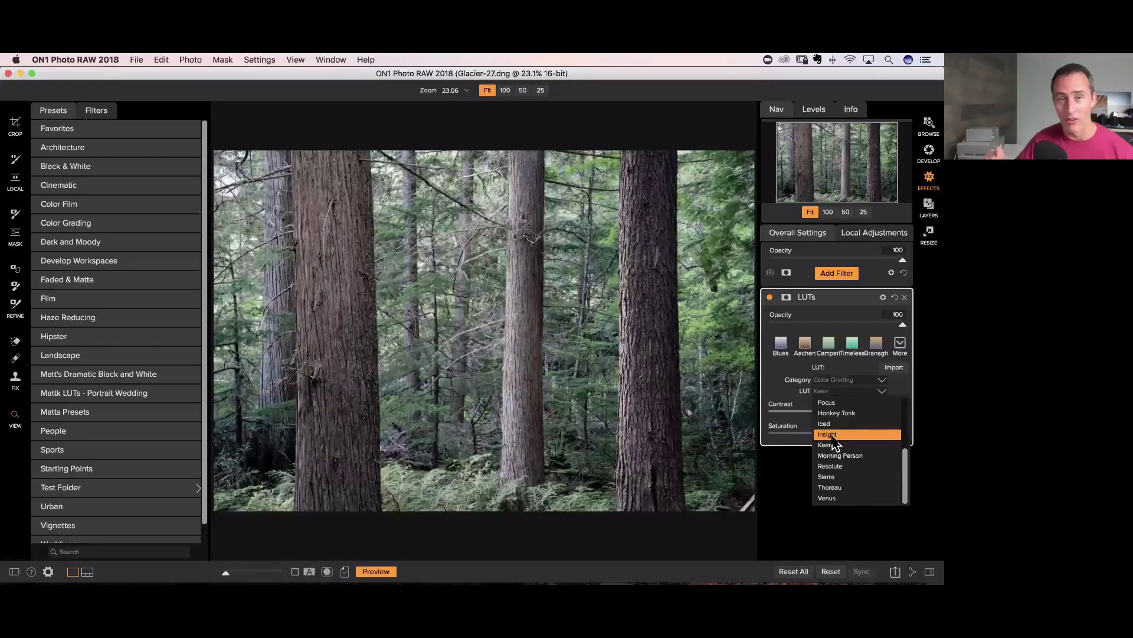
pyautogui.click(834, 443)
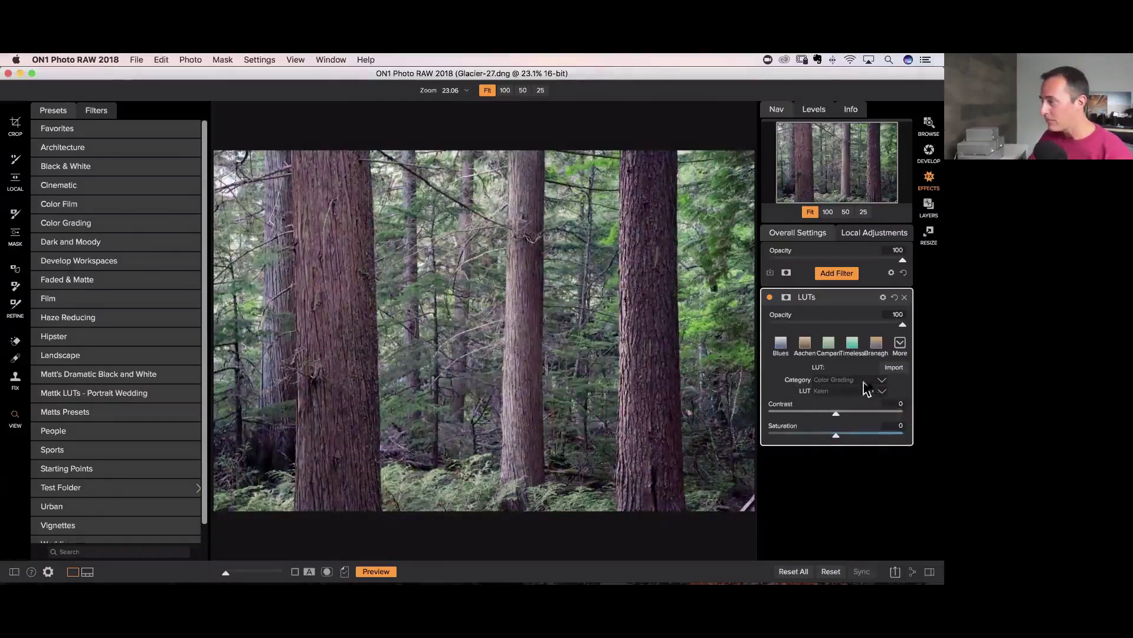
# - Try the Iced LUT and preview the custom LUT categories, and settle on the Aachen LUT from Color Grading
pyautogui.click(838, 391)
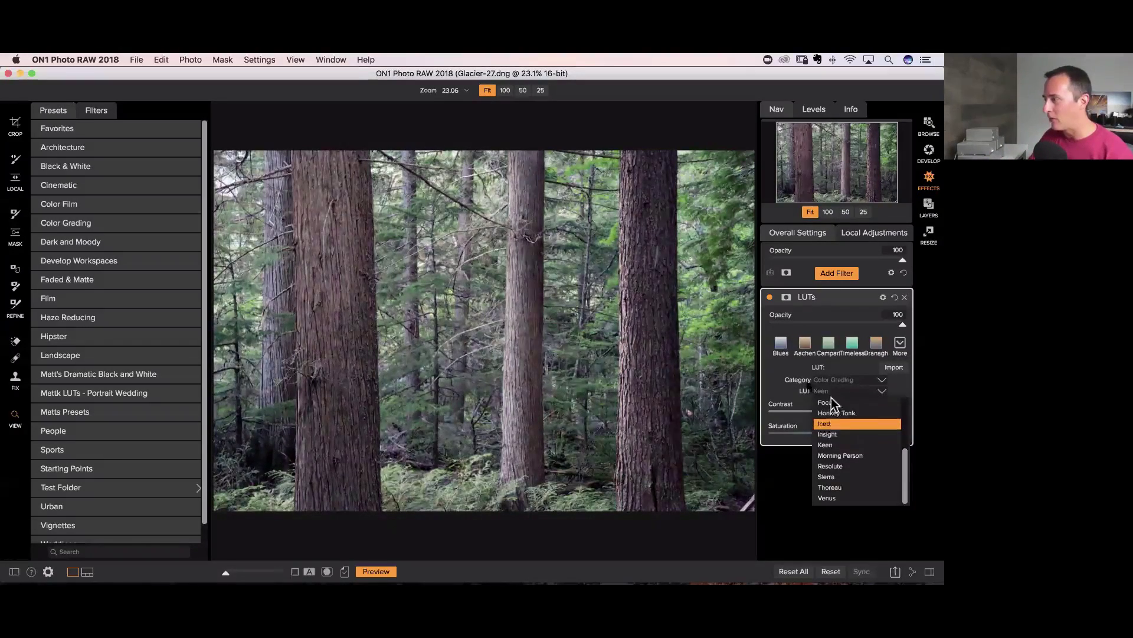
pyautogui.click(826, 423)
pyautogui.click(838, 381)
pyautogui.click(821, 447)
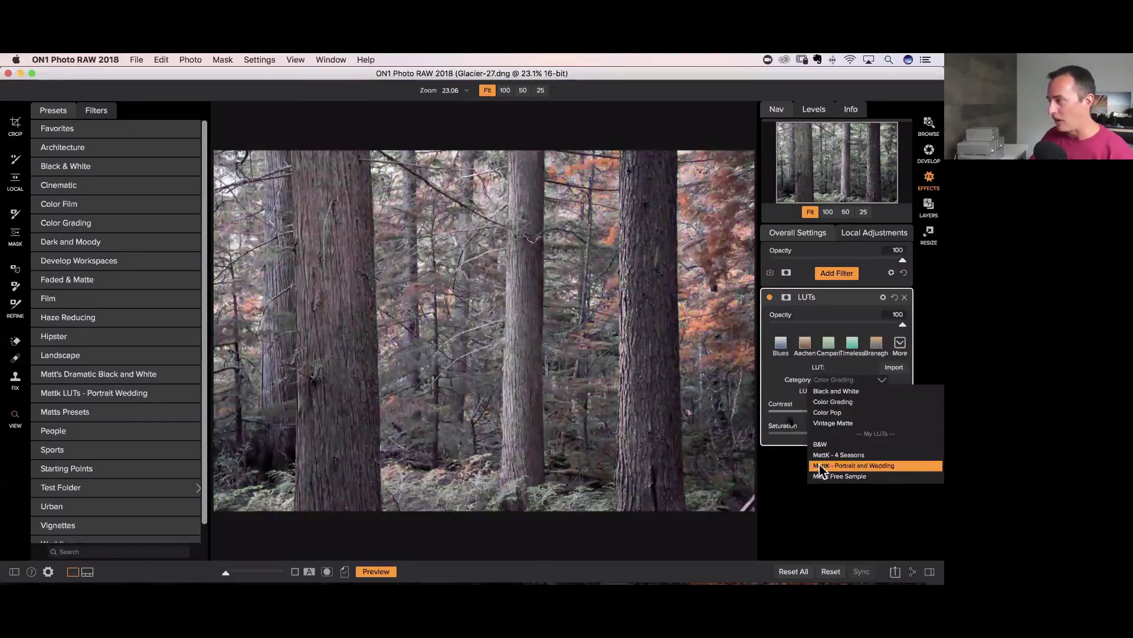
pyautogui.click(838, 380)
pyautogui.click(833, 402)
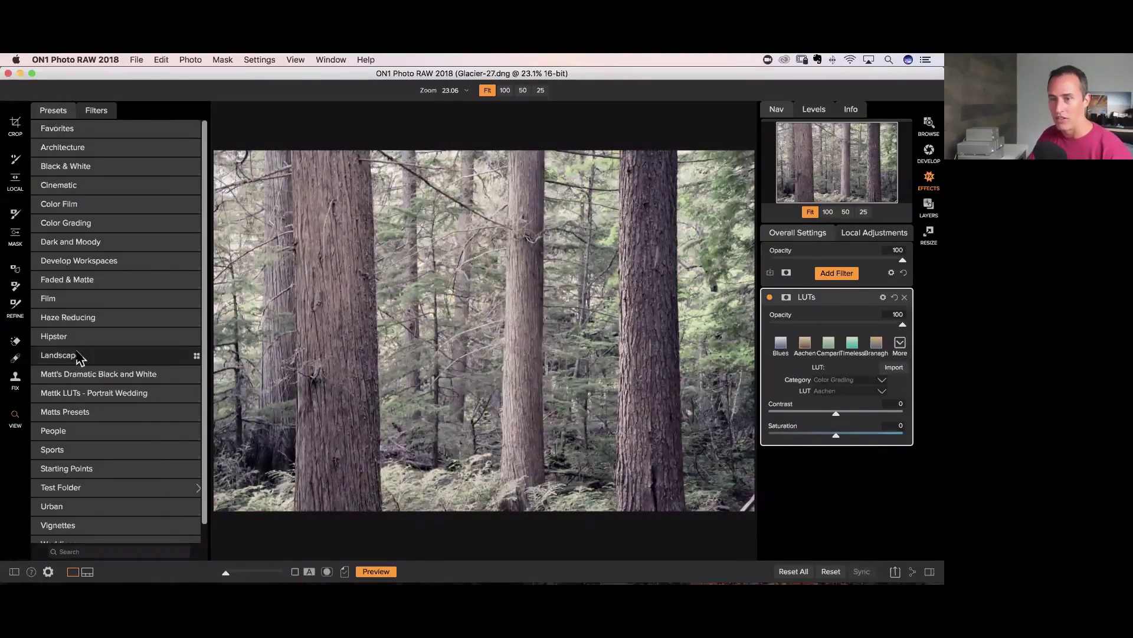
pyautogui.scroll(-1, 80, 357)
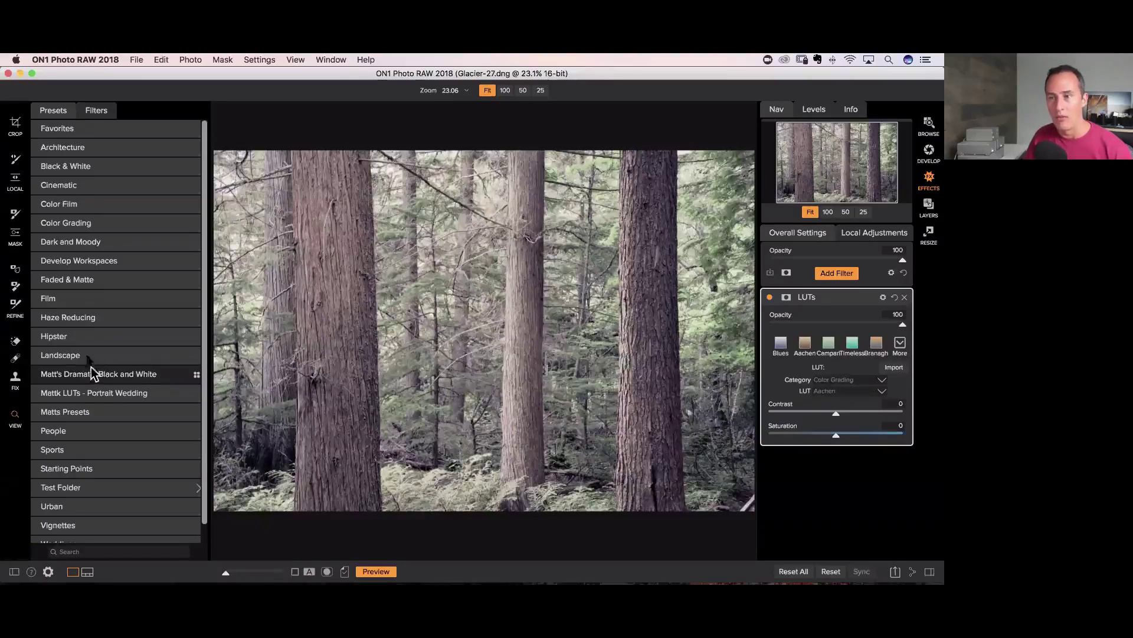
pyautogui.scroll(1, 86, 384)
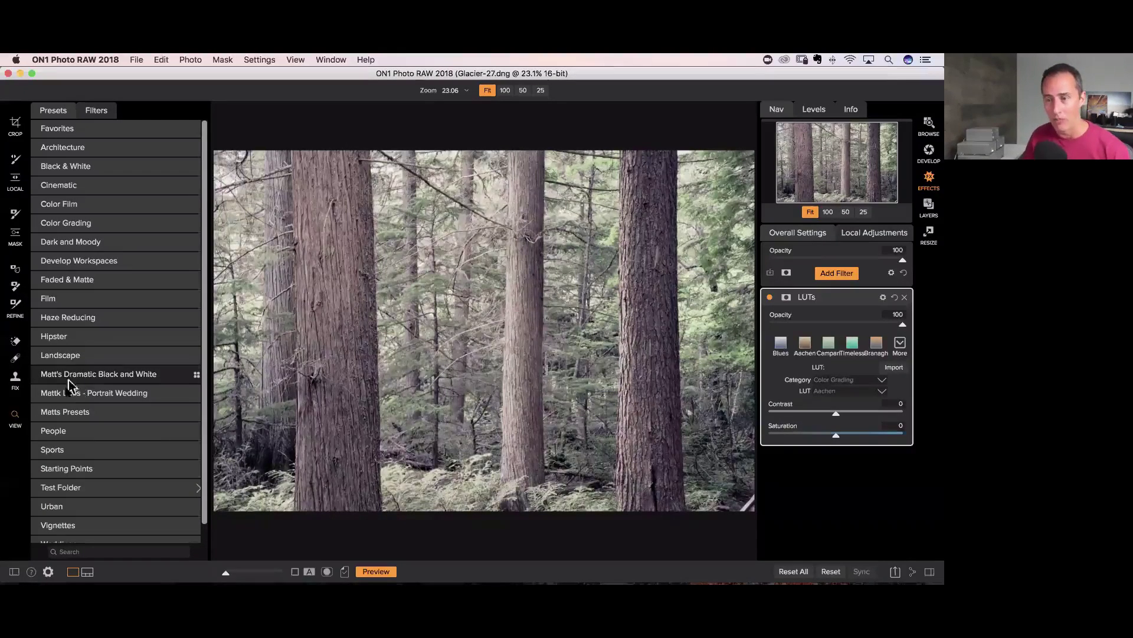
# - Apply the Kodak preset from Mattk LUTs - Portrait Wedding to the forest photo and switch the LUTs filter to Blue Orange
pyautogui.click(69, 392)
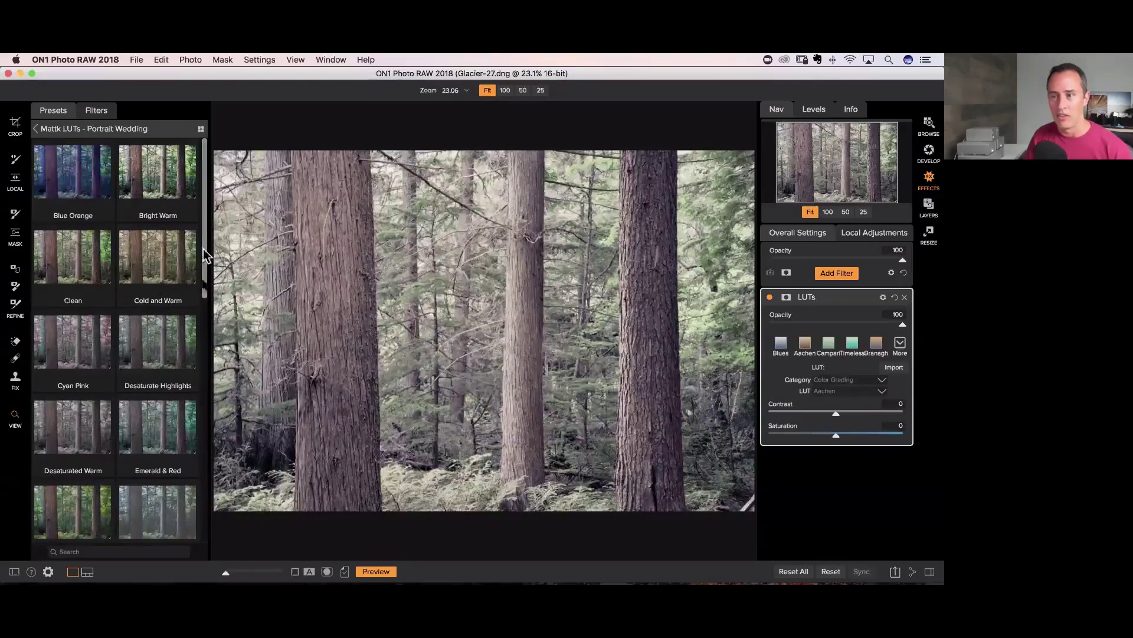
pyautogui.scroll(-3, 148, 295)
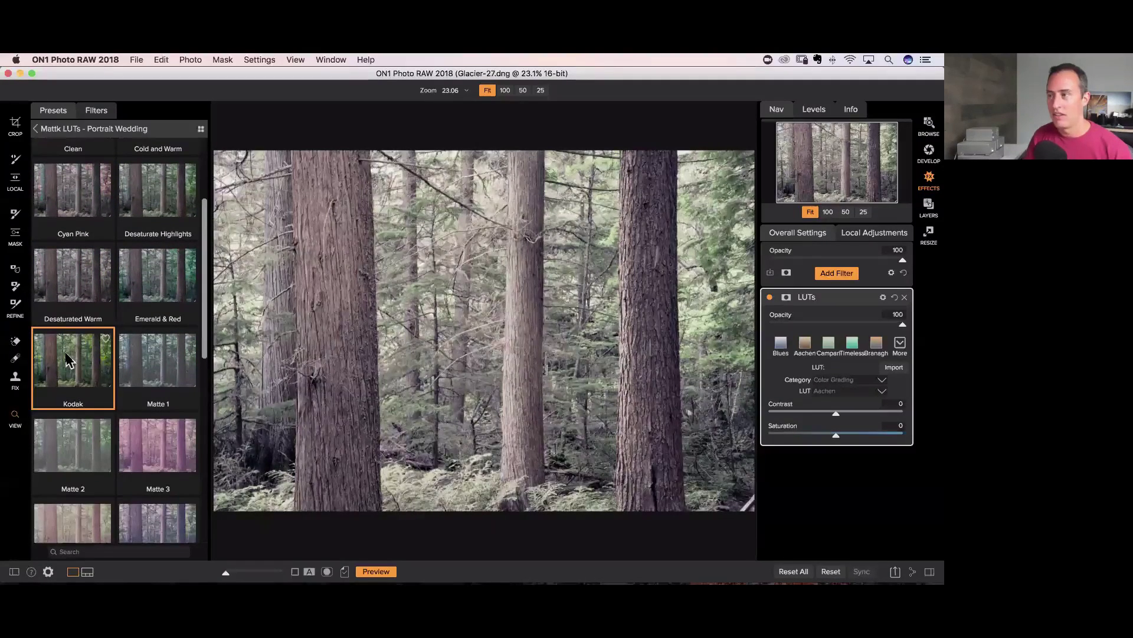
pyautogui.click(68, 359)
pyautogui.scroll(-1, 143, 394)
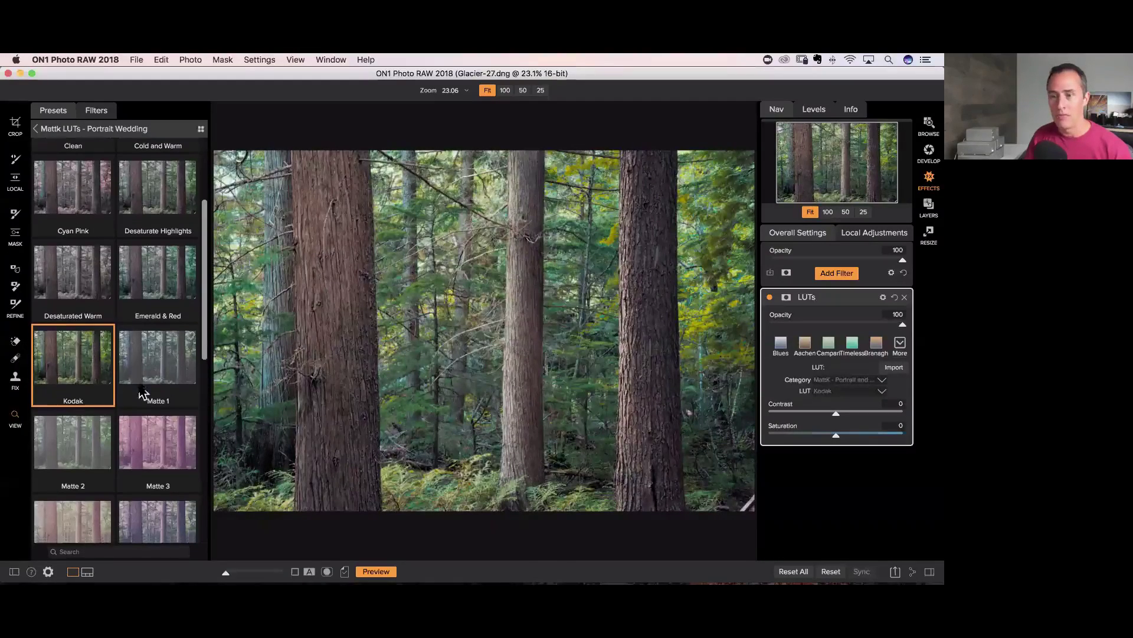
pyautogui.scroll(-5, 144, 395)
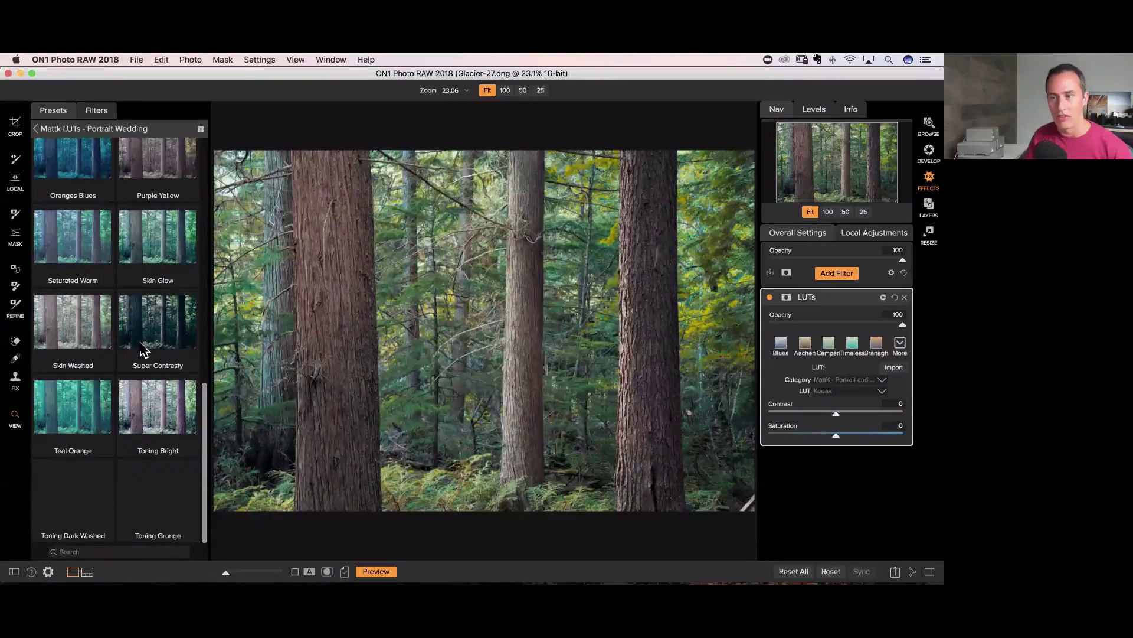
pyautogui.scroll(6, 143, 399)
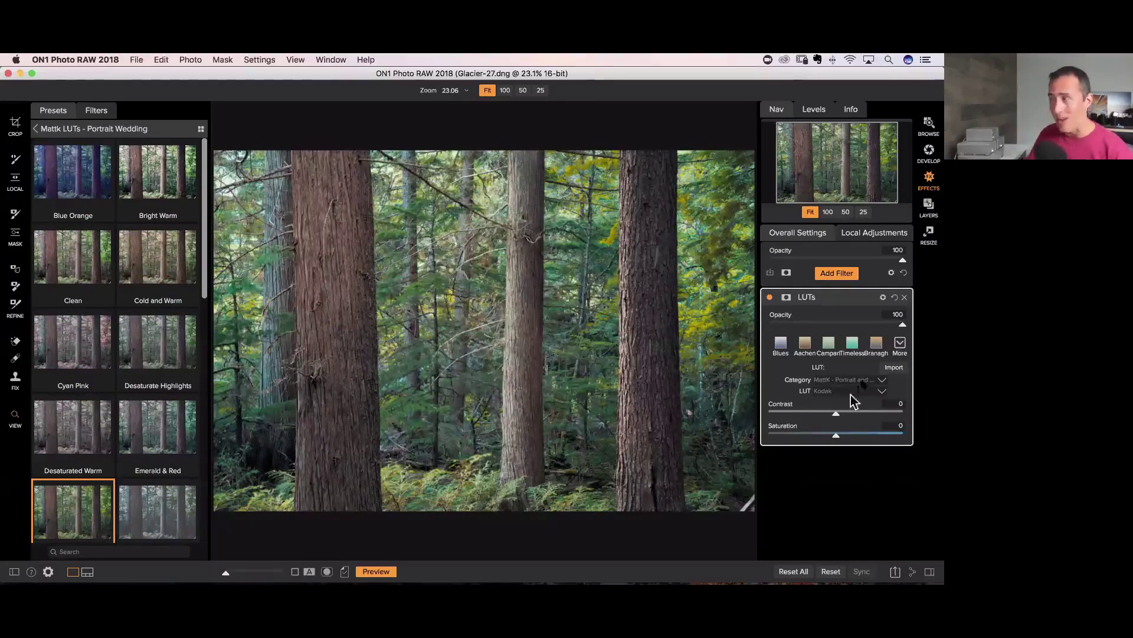
pyautogui.click(869, 384)
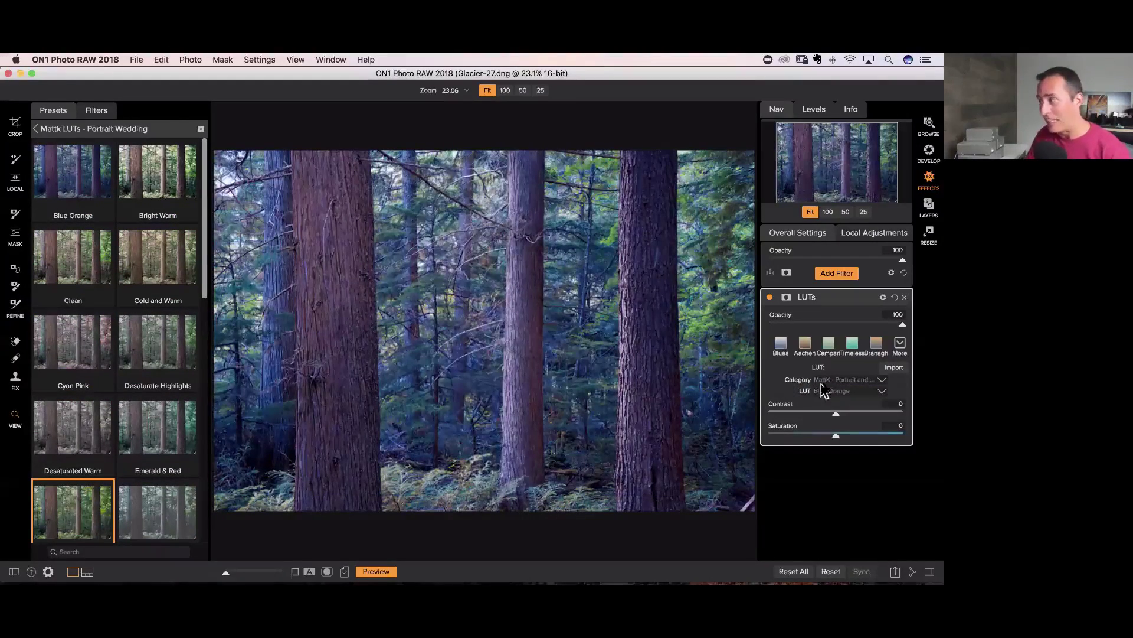
pyautogui.click(787, 388)
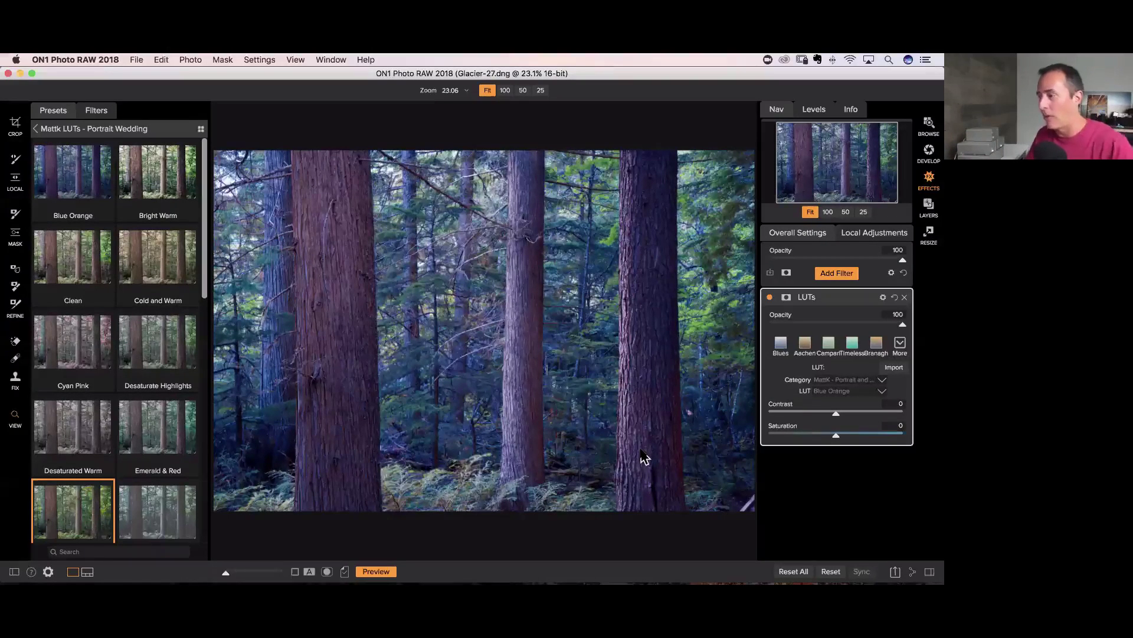
# - Open the seascape photo _MJK0166.NEF in Develop and expand its Tone & Color settings for review
pyautogui.click(929, 125)
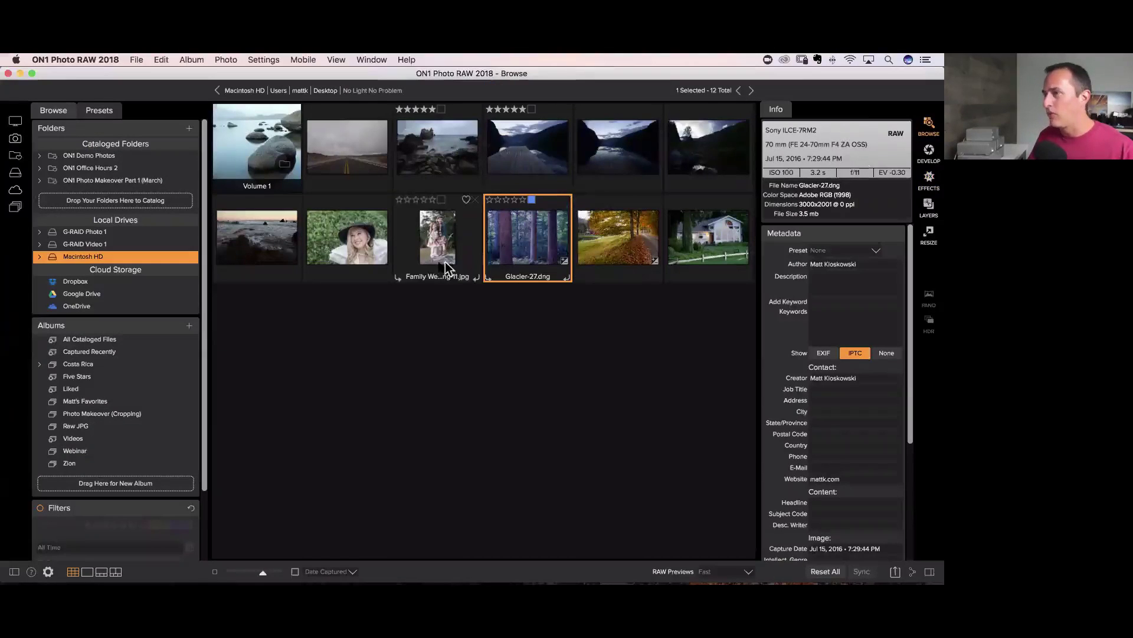
pyautogui.click(283, 248)
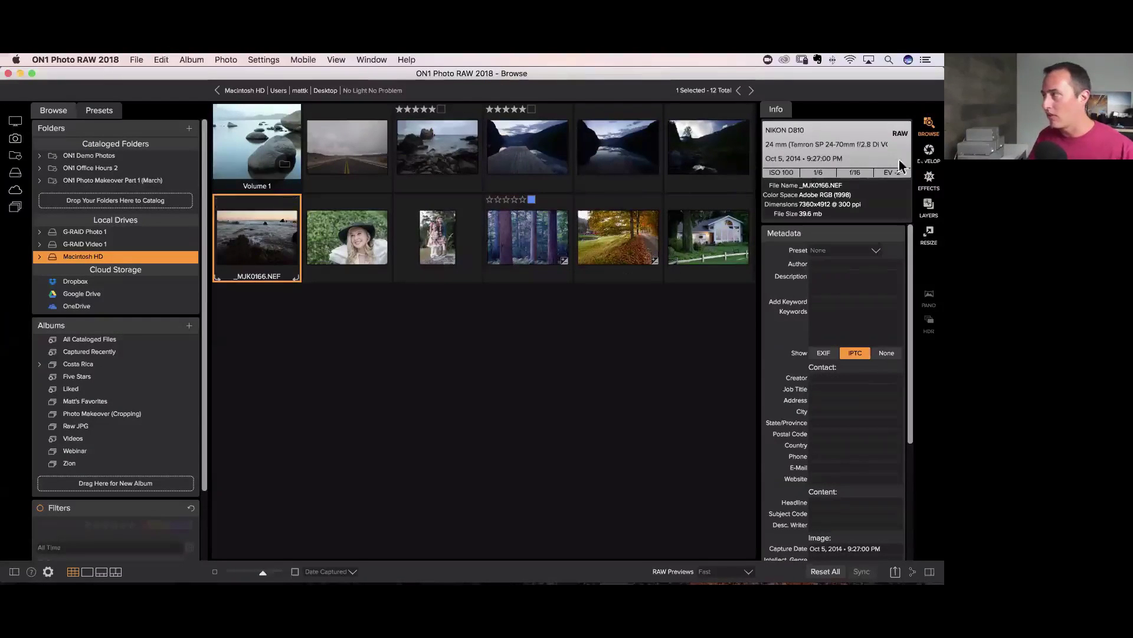
pyautogui.click(930, 152)
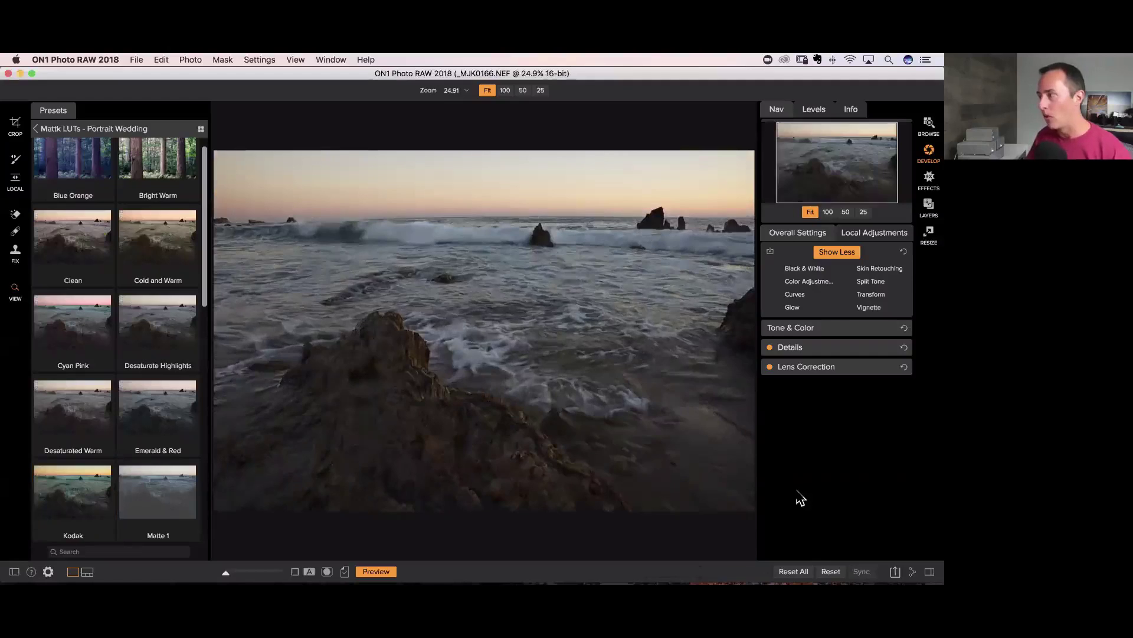
pyautogui.click(830, 330)
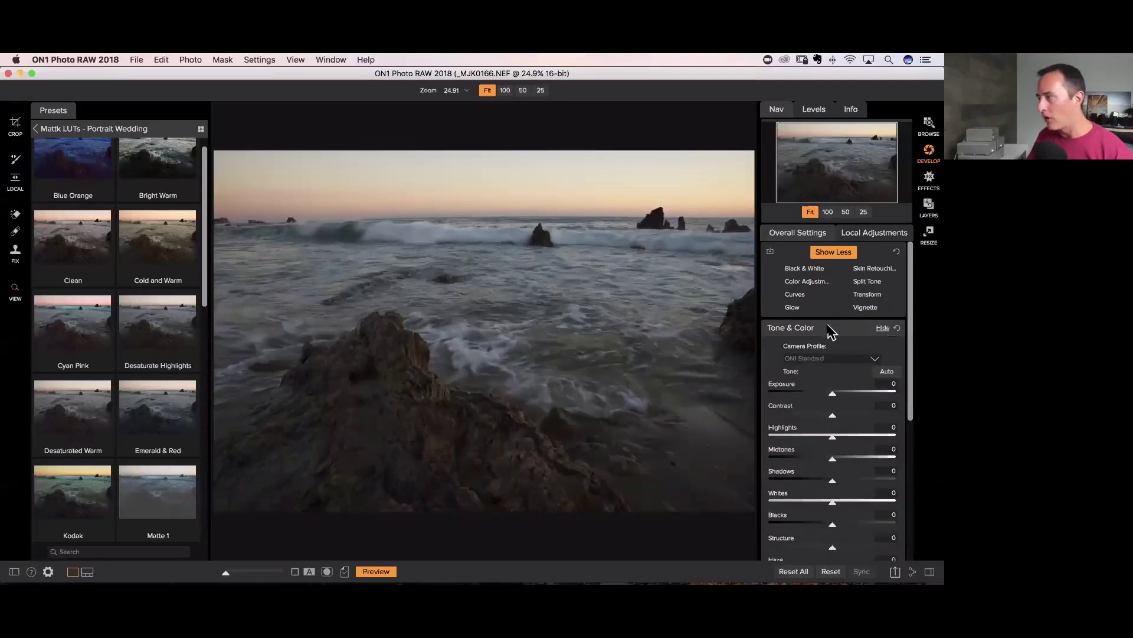
pyautogui.scroll(-3, 830, 332)
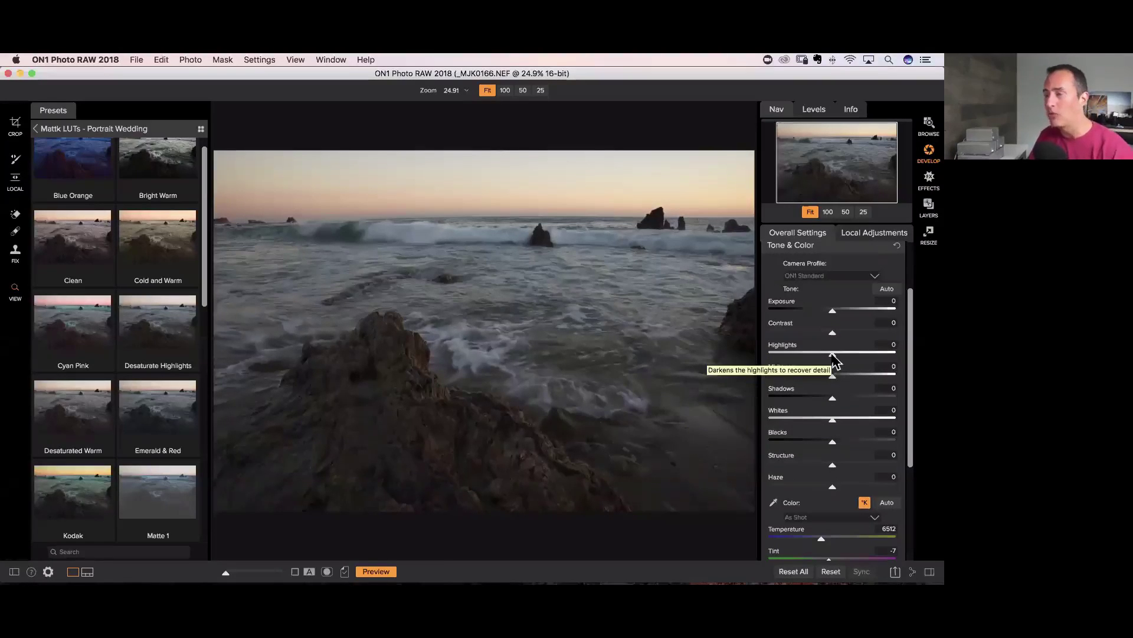
pyautogui.scroll(-3, 834, 360)
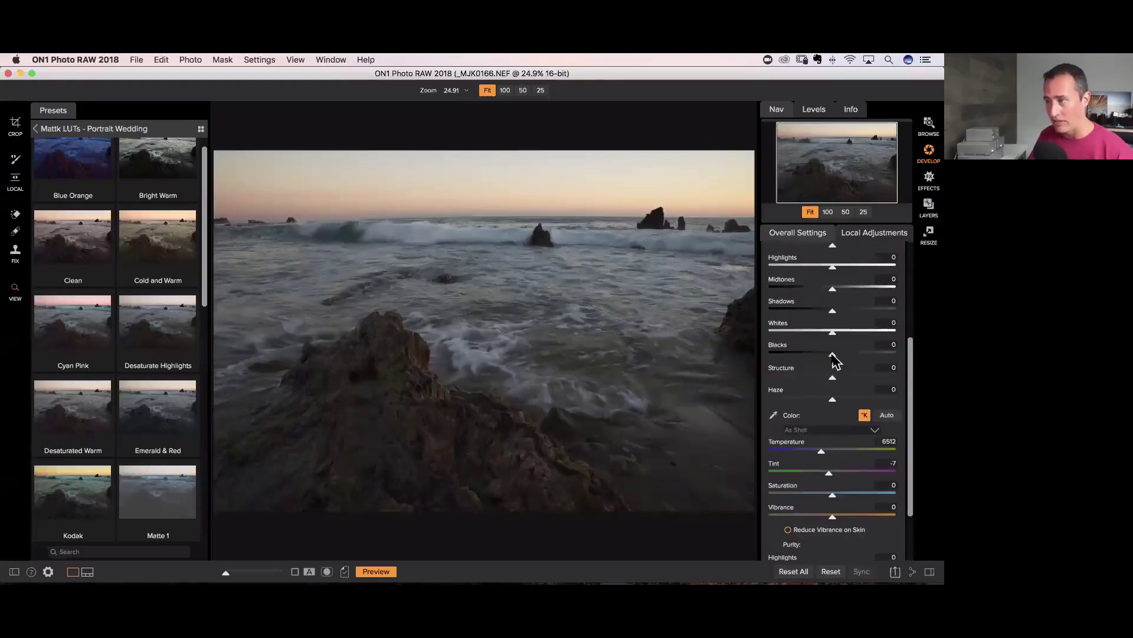
pyautogui.scroll(-3, 835, 360)
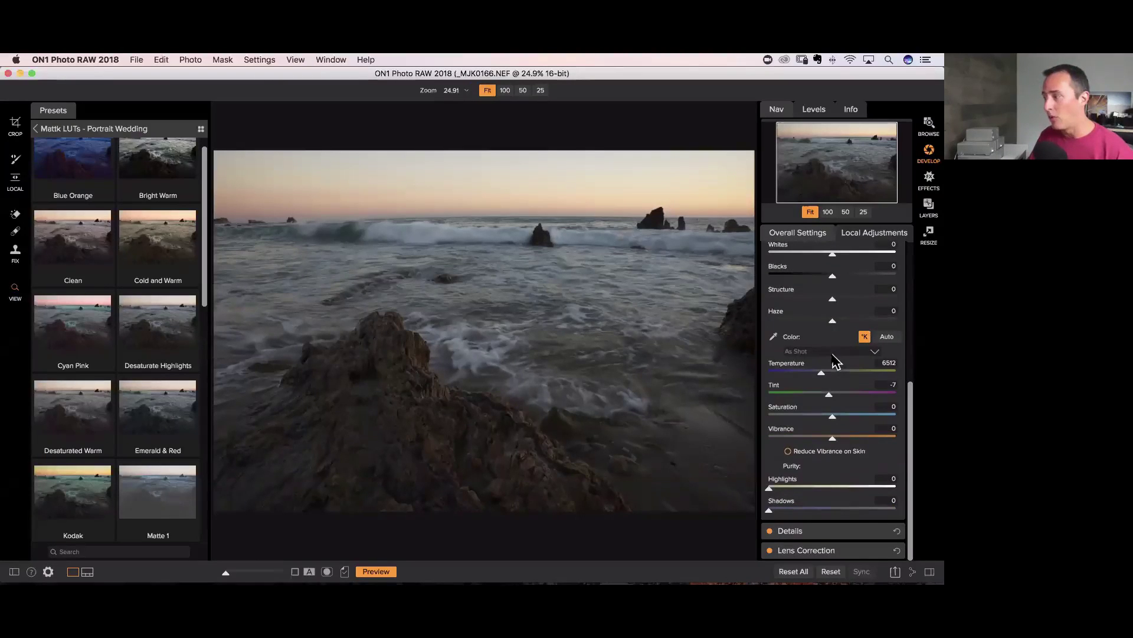
pyautogui.scroll(9, 836, 360)
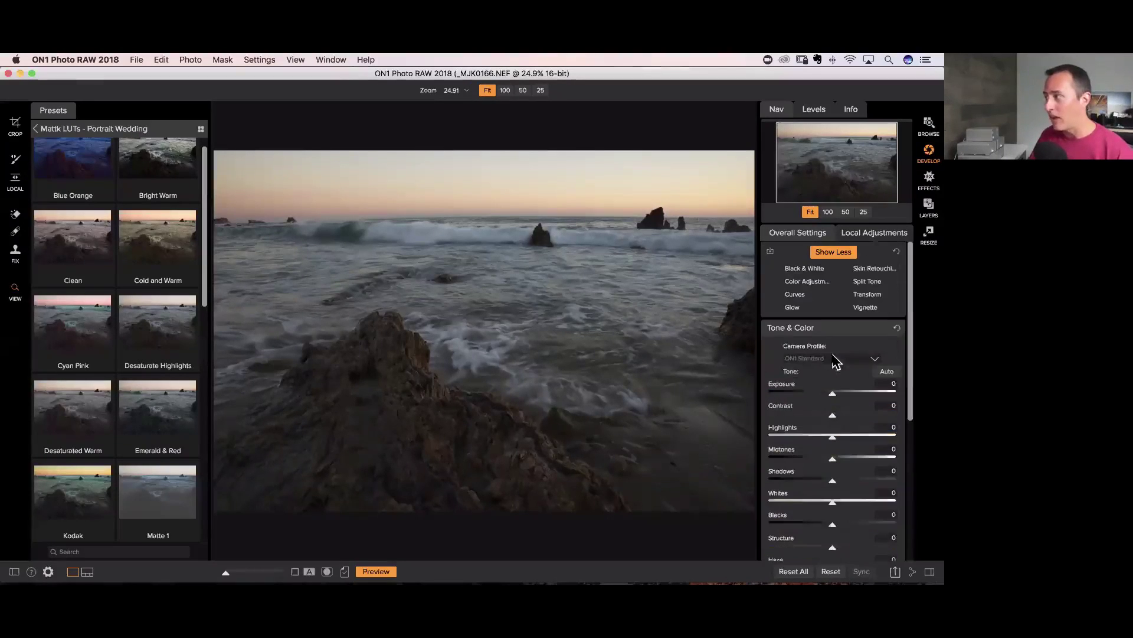
# - Add the Transform adjustment and set the manual Lens Correction distortion to -44
pyautogui.click(865, 295)
pyautogui.moveTo(908, 303); pyautogui.dragTo(912, 555)
pyautogui.click(841, 362)
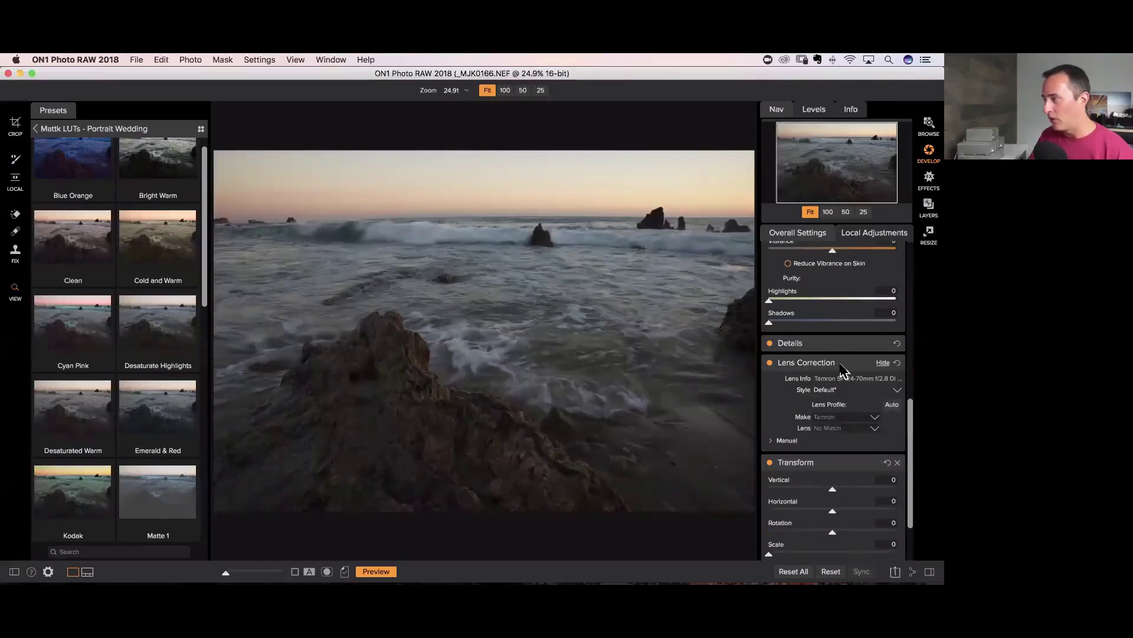
pyautogui.click(893, 406)
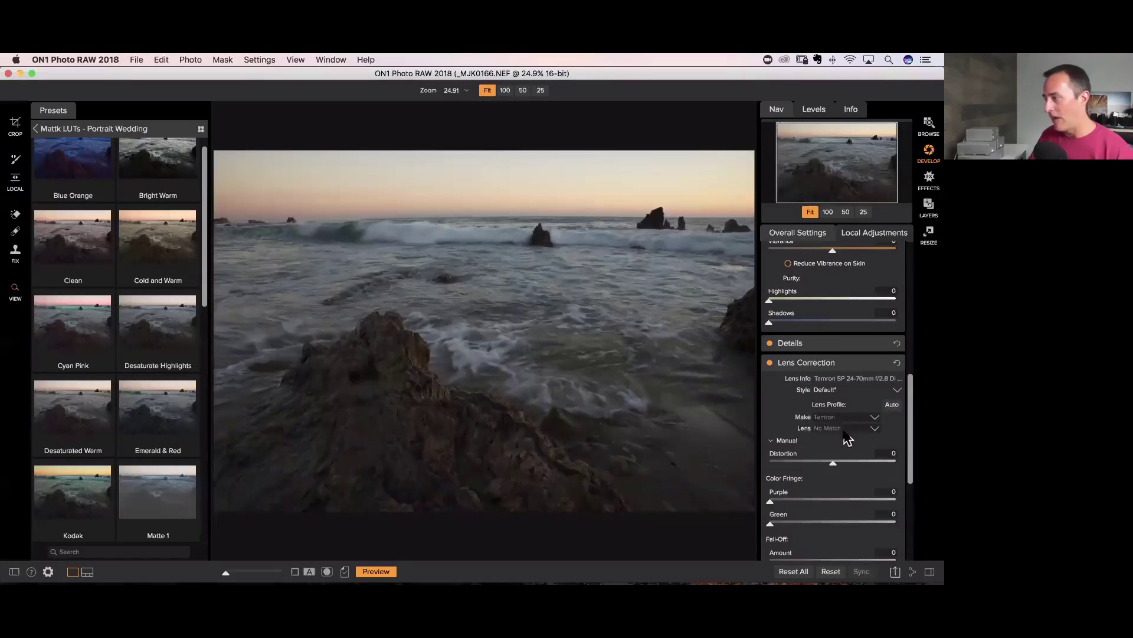
pyautogui.scroll(-3, 848, 439)
pyautogui.moveTo(833, 399); pyautogui.dragTo(788, 396)
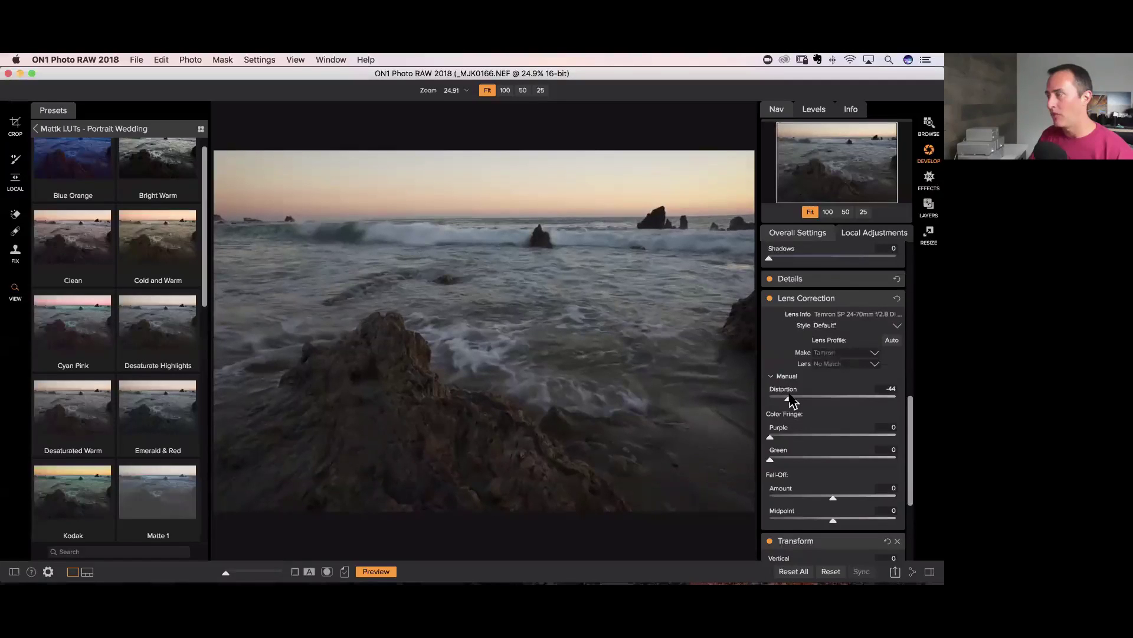
# - Set the Transform rotation to 0.2 and crop the photo's edges in to about 6926 by 4751 pixels
pyautogui.scroll(-5, 794, 404)
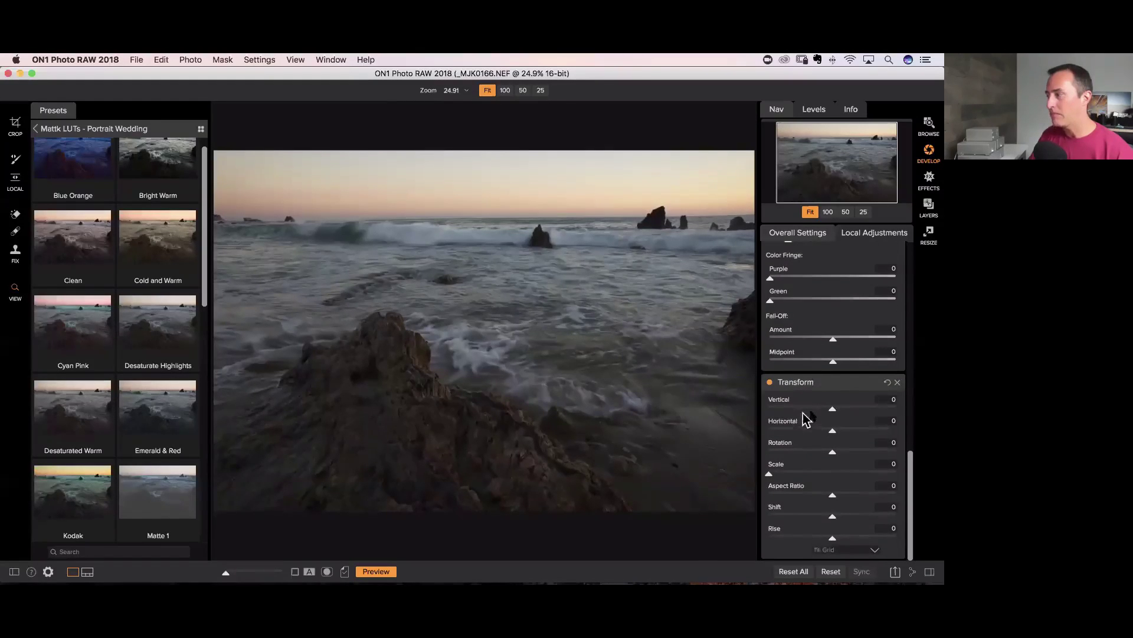
pyautogui.moveTo(832, 452); pyautogui.dragTo(836, 455)
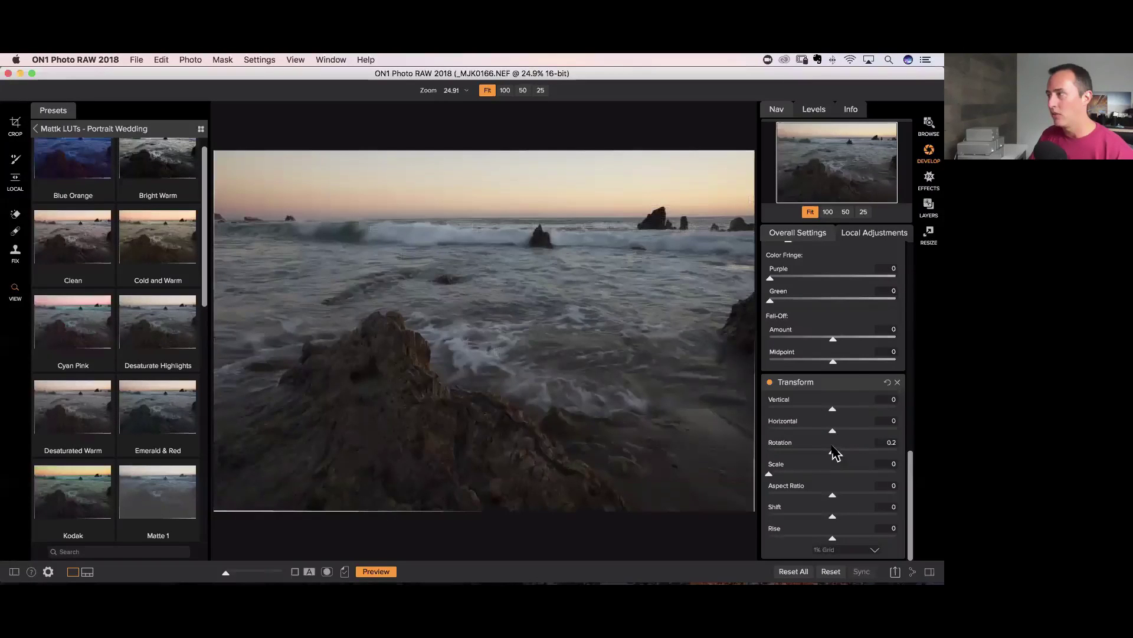
pyautogui.click(16, 124)
pyautogui.moveTo(215, 155); pyautogui.dragTo(222, 157)
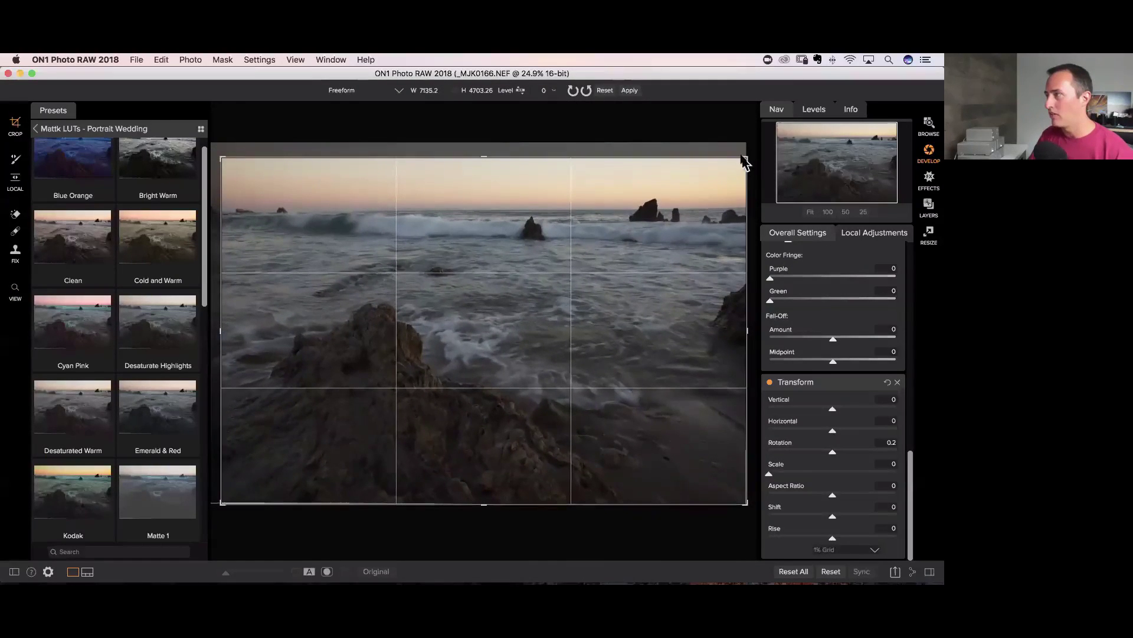
pyautogui.moveTo(743, 160); pyautogui.dragTo(738, 157)
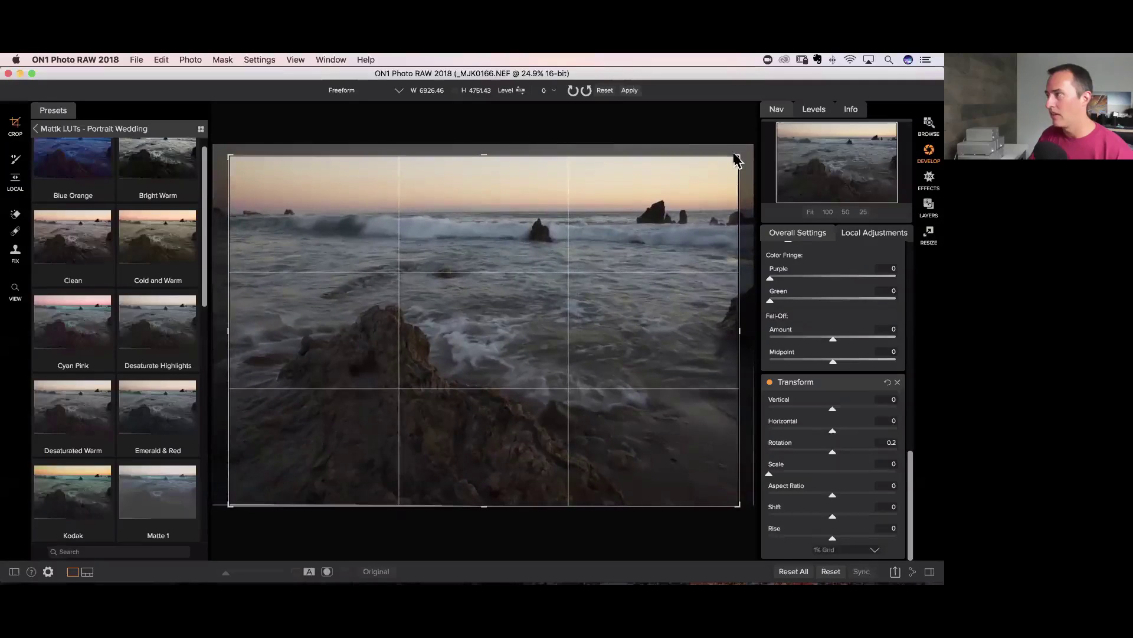
pyautogui.click(629, 90)
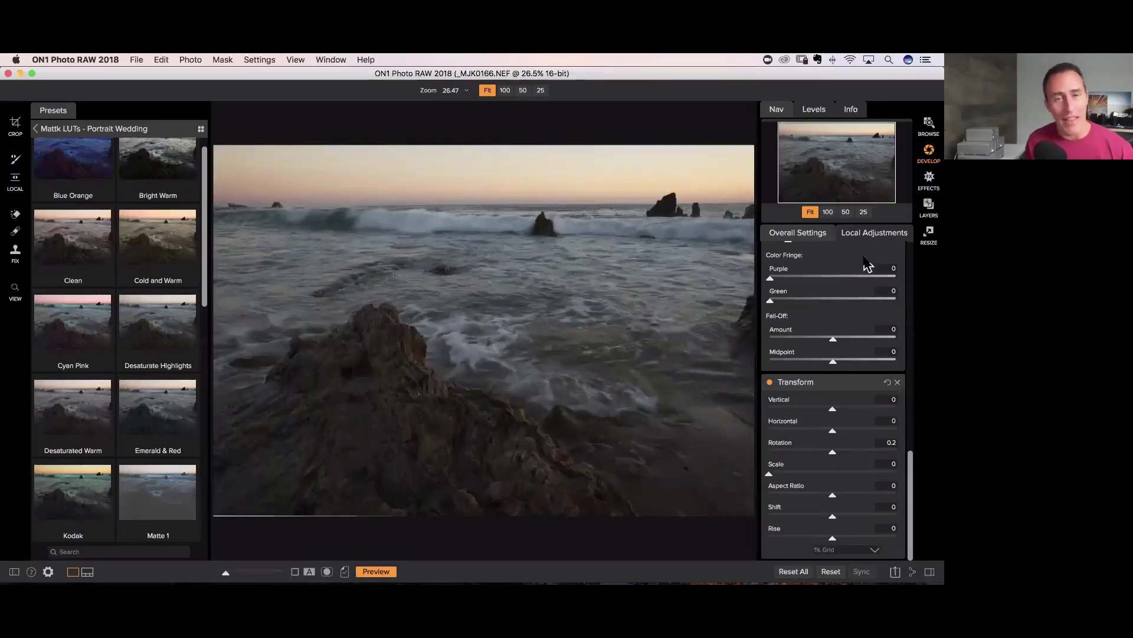
# - Try out the Shadows and Highlights adjustments in Tone & Color on the seascape
pyautogui.scroll(15, 868, 266)
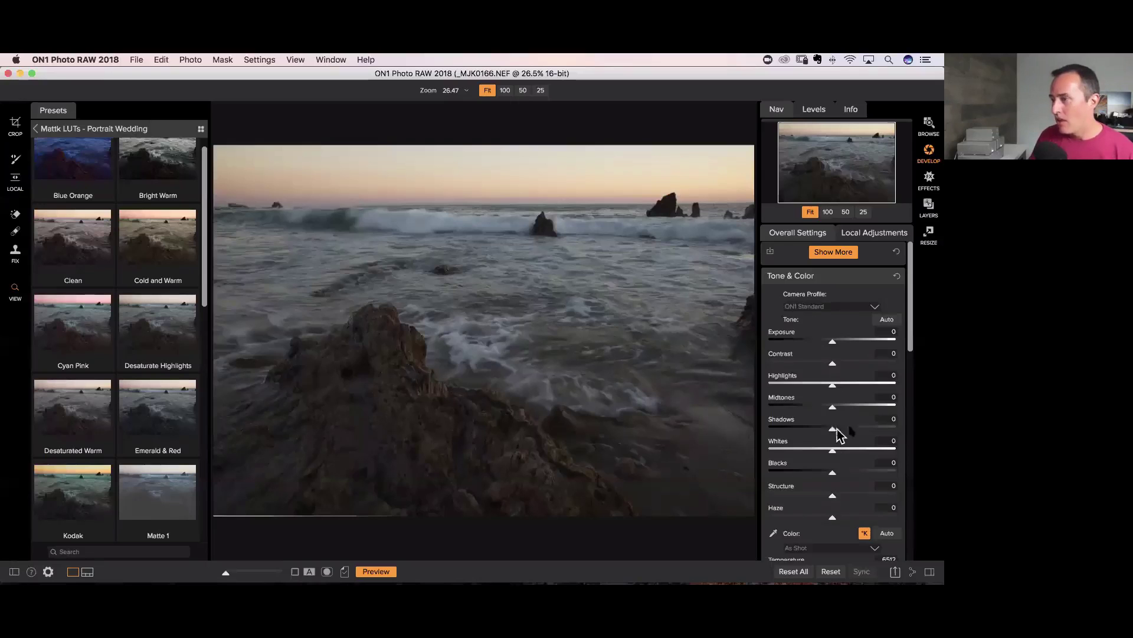
pyautogui.moveTo(836, 430)
pyautogui.mouseDown()
pyautogui.moveTo(907, 430)
pyautogui.moveTo(778, 435)
pyautogui.moveTo(834, 435)
pyautogui.mouseUp()
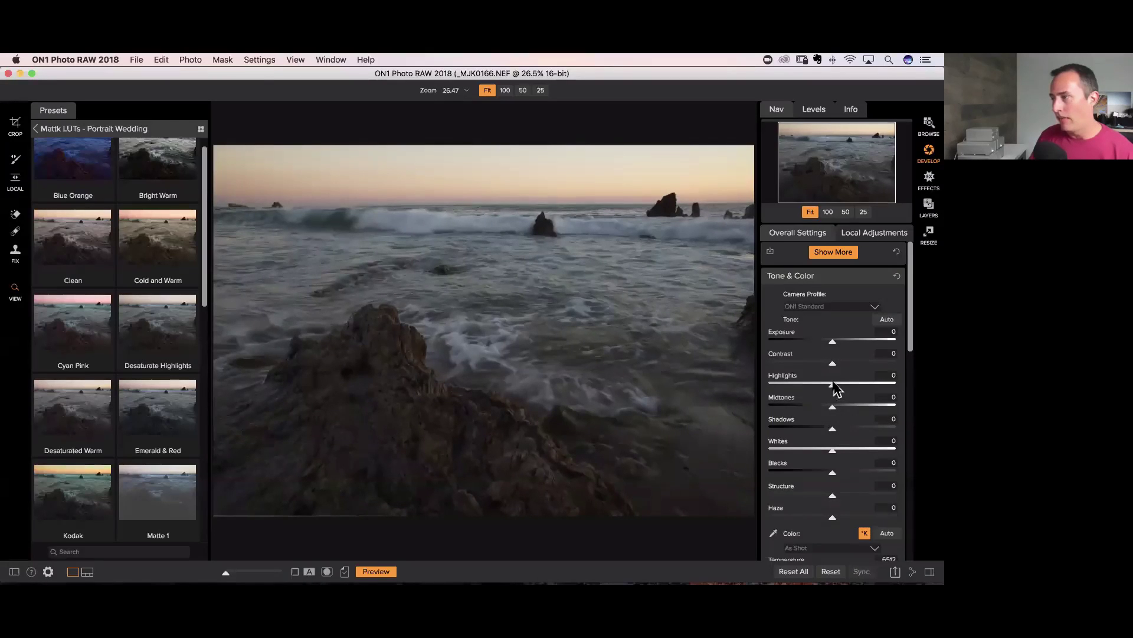
pyautogui.moveTo(833, 383)
pyautogui.mouseDown()
pyautogui.moveTo(758, 397)
pyautogui.moveTo(930, 387)
pyautogui.moveTo(813, 389)
pyautogui.moveTo(832, 389)
pyautogui.mouseUp()
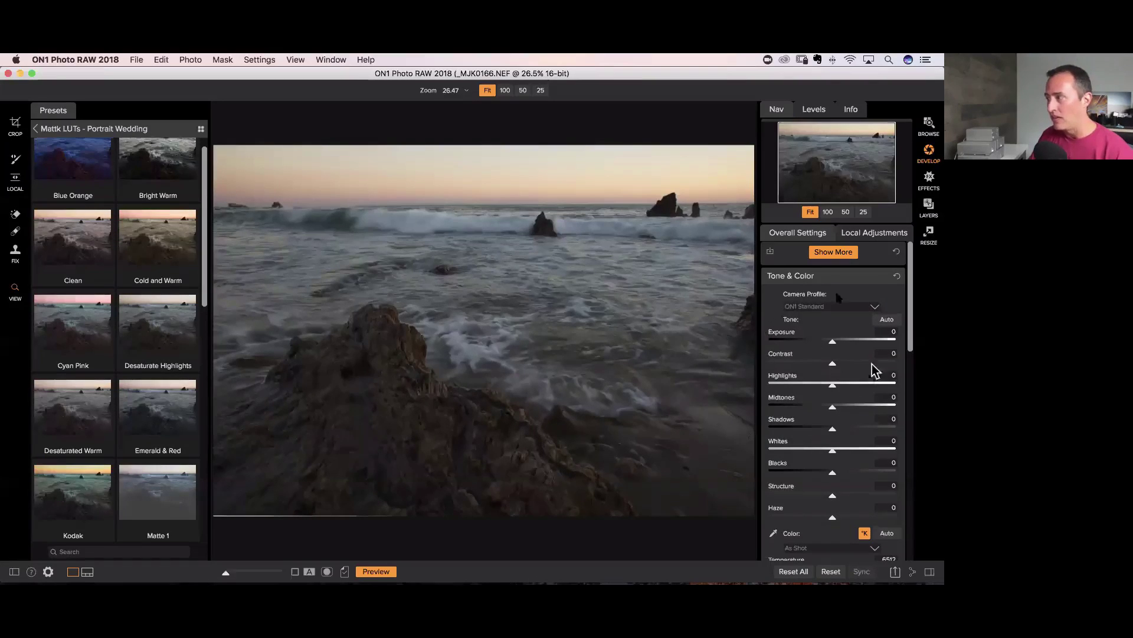
# - Create a luminosity mask on the local Adjustment layer and inspect its masking options
pyautogui.click(875, 239)
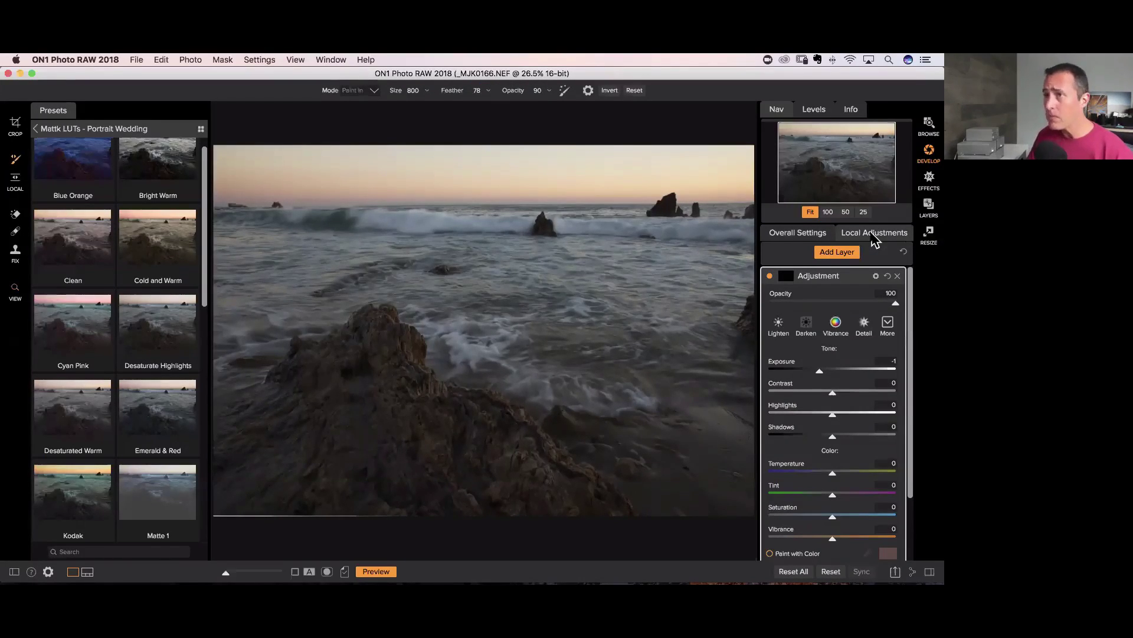
pyautogui.click(224, 60)
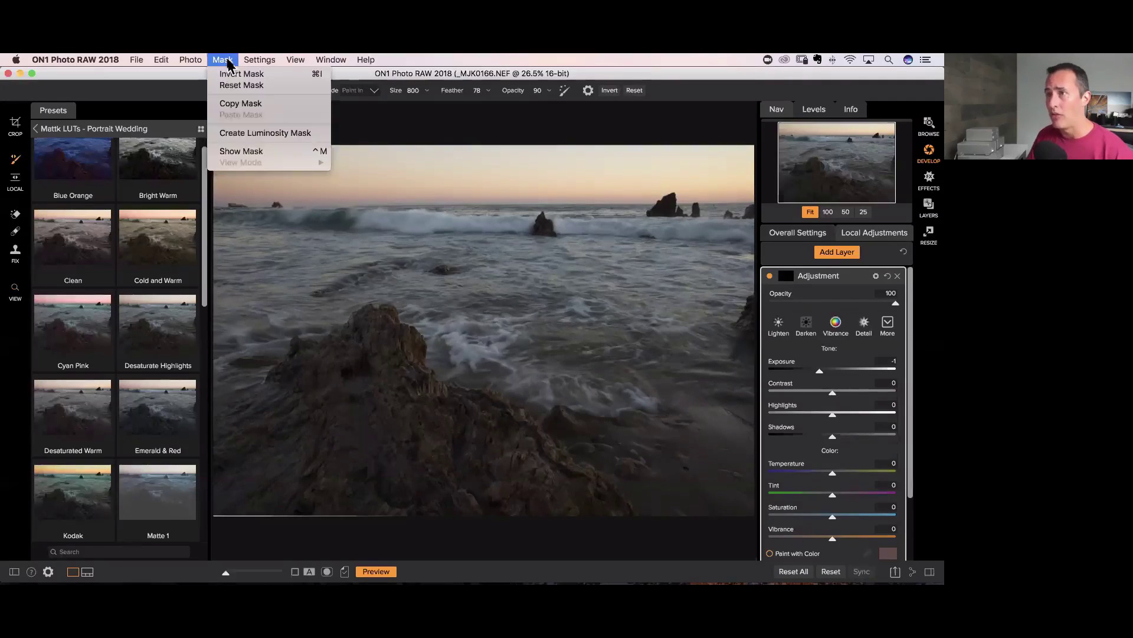
pyautogui.click(245, 135)
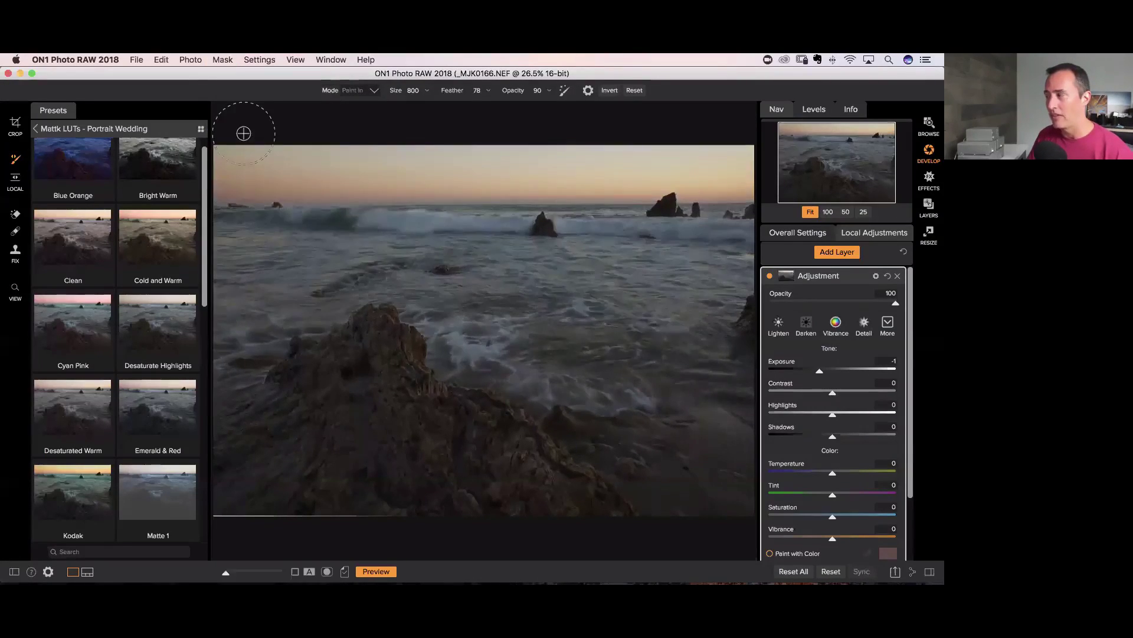
pyautogui.click(786, 280)
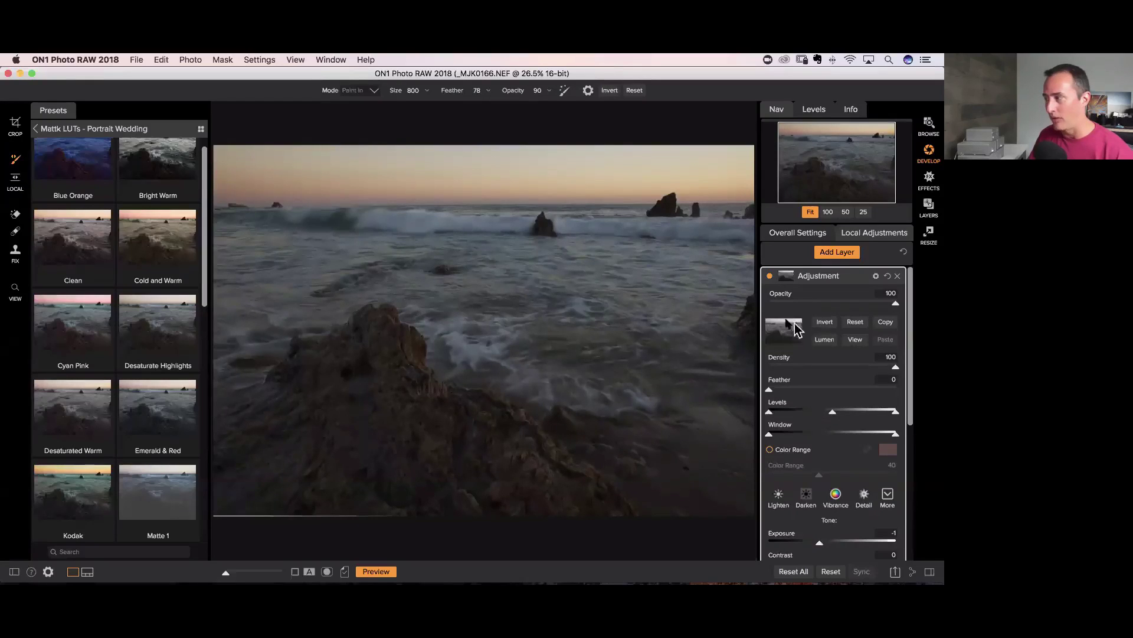
pyautogui.click(786, 275)
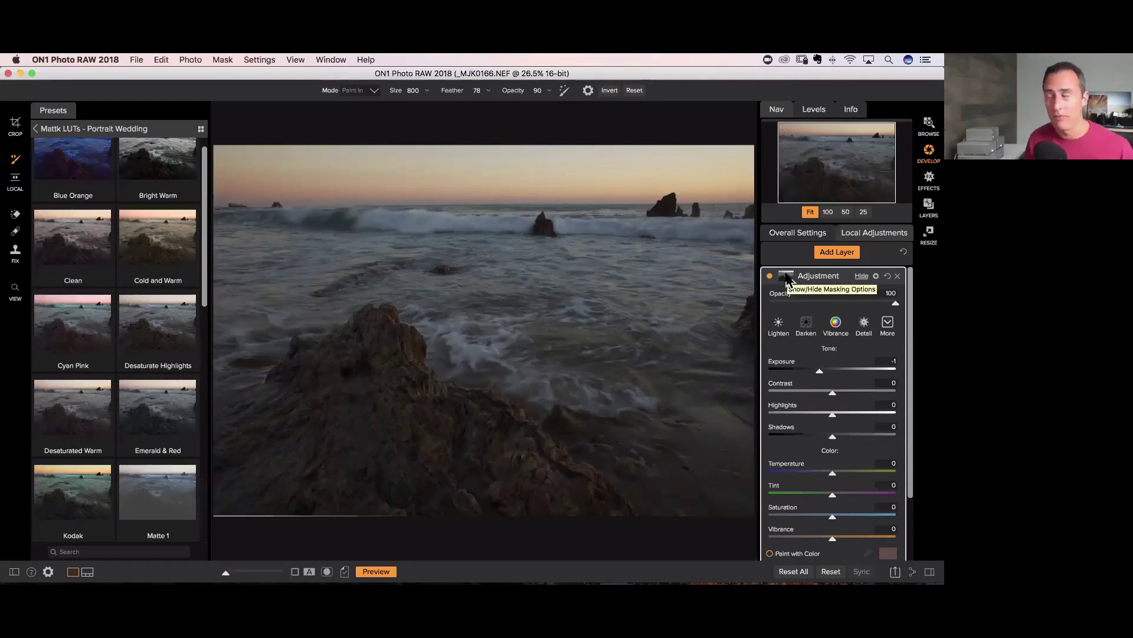
# - Try an exposure of -0.15 on the luminosity-masked Adjustment layer, show its masking options, and set the exposure to -1.2
pyautogui.moveTo(823, 376)
pyautogui.mouseDown()
pyautogui.moveTo(878, 375)
pyautogui.moveTo(834, 375)
pyautogui.mouseUp()
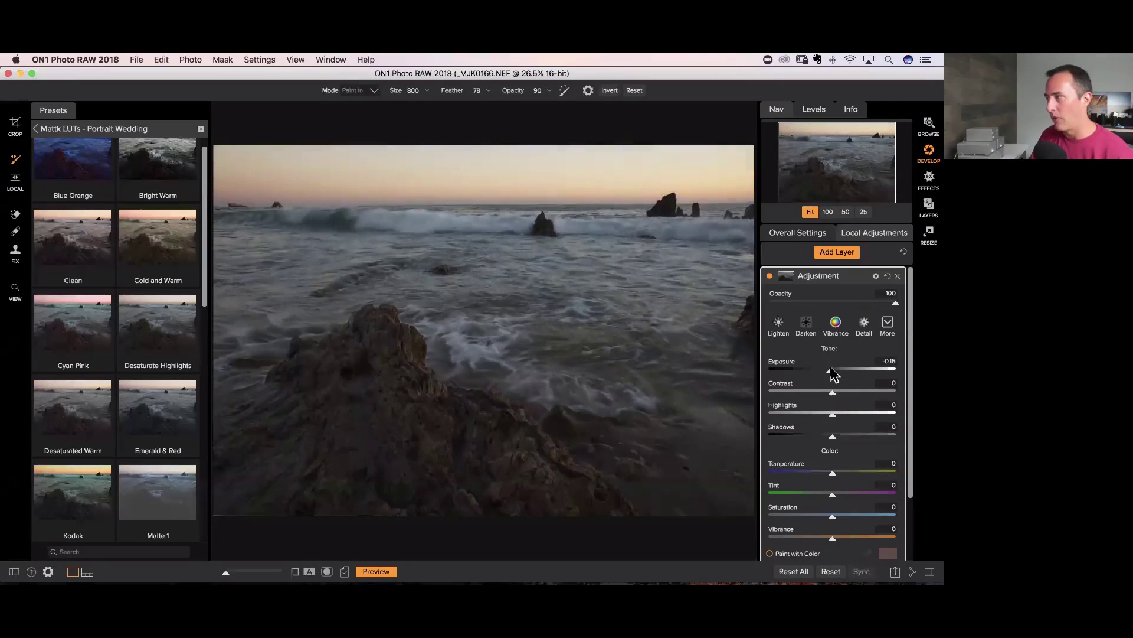
pyautogui.click(786, 277)
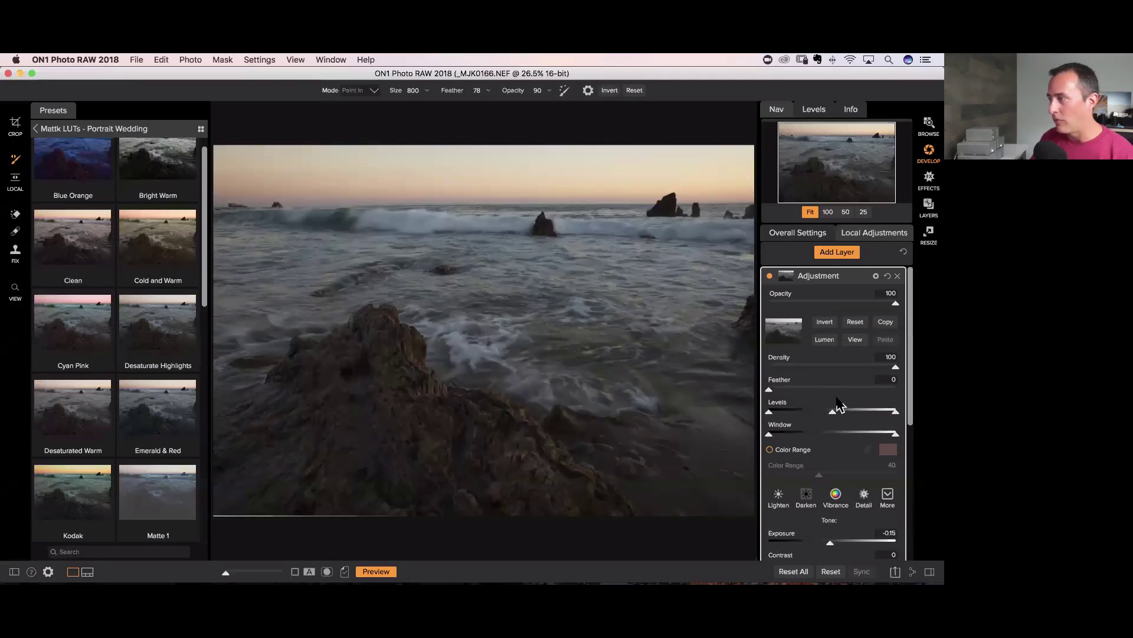
pyautogui.scroll(-5, 827, 452)
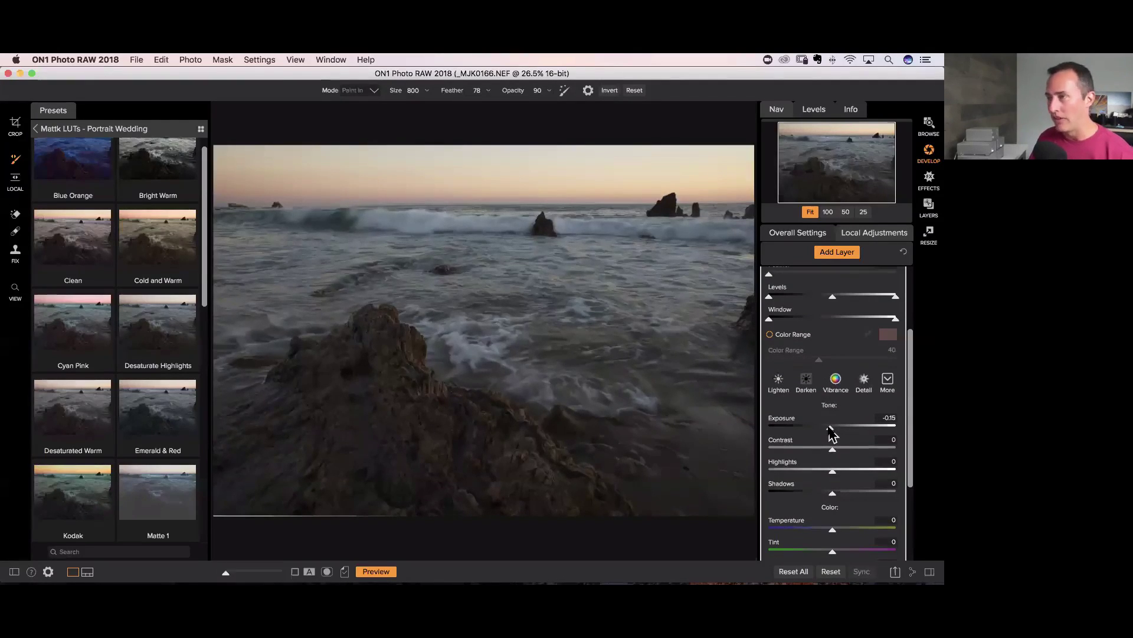
pyautogui.moveTo(832, 432)
pyautogui.mouseDown()
pyautogui.moveTo(802, 433)
pyautogui.moveTo(822, 433)
pyautogui.mouseUp()
pyautogui.scroll(3, 812, 361)
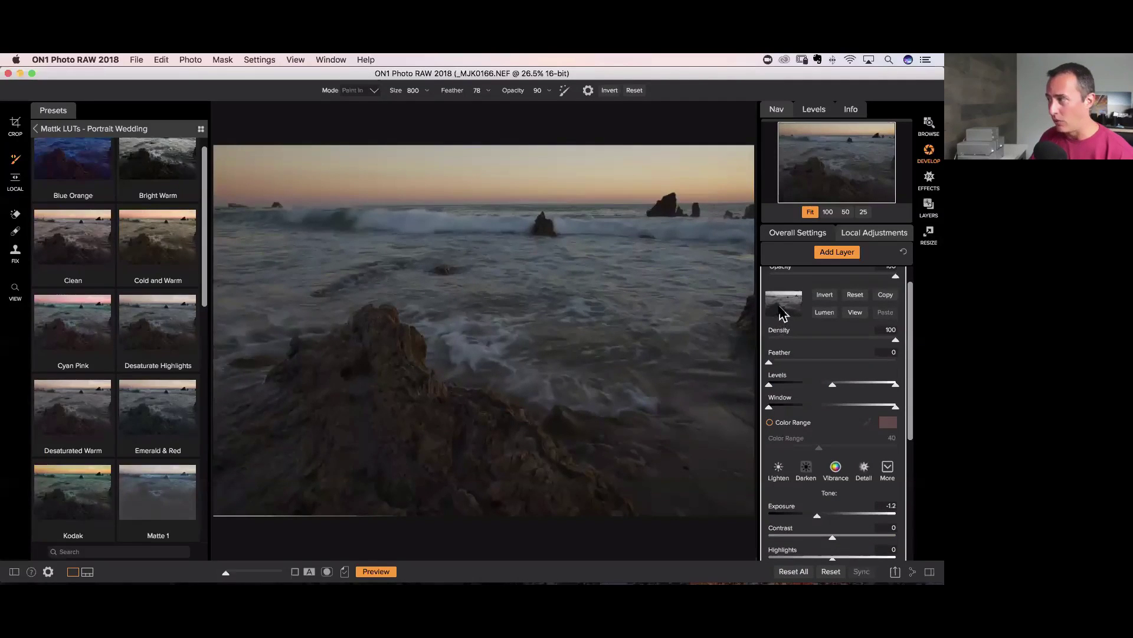
# - Compare the photo with its luminosity mask, and set the Adjustment layer's exposure to -1.5
pyautogui.click(855, 317)
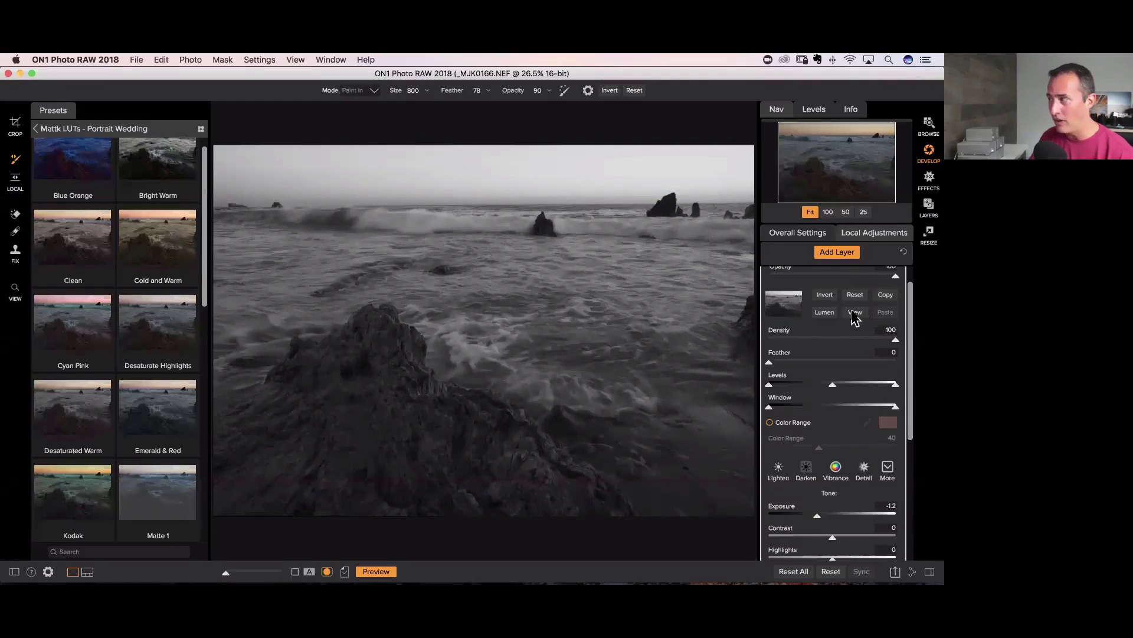
pyautogui.click(855, 316)
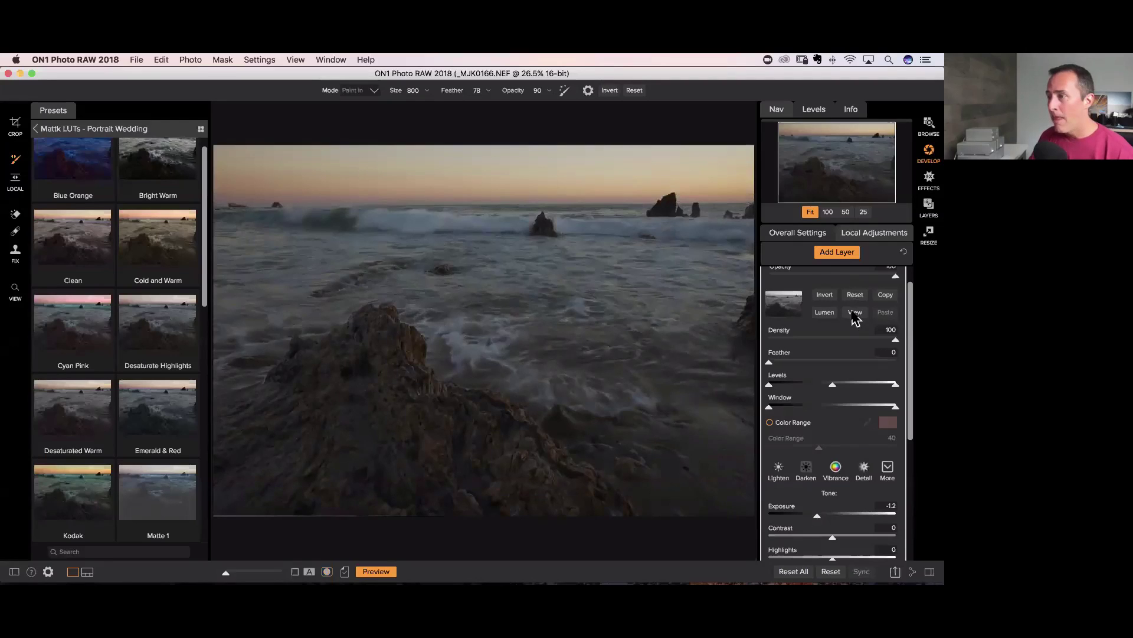
pyautogui.click(855, 317)
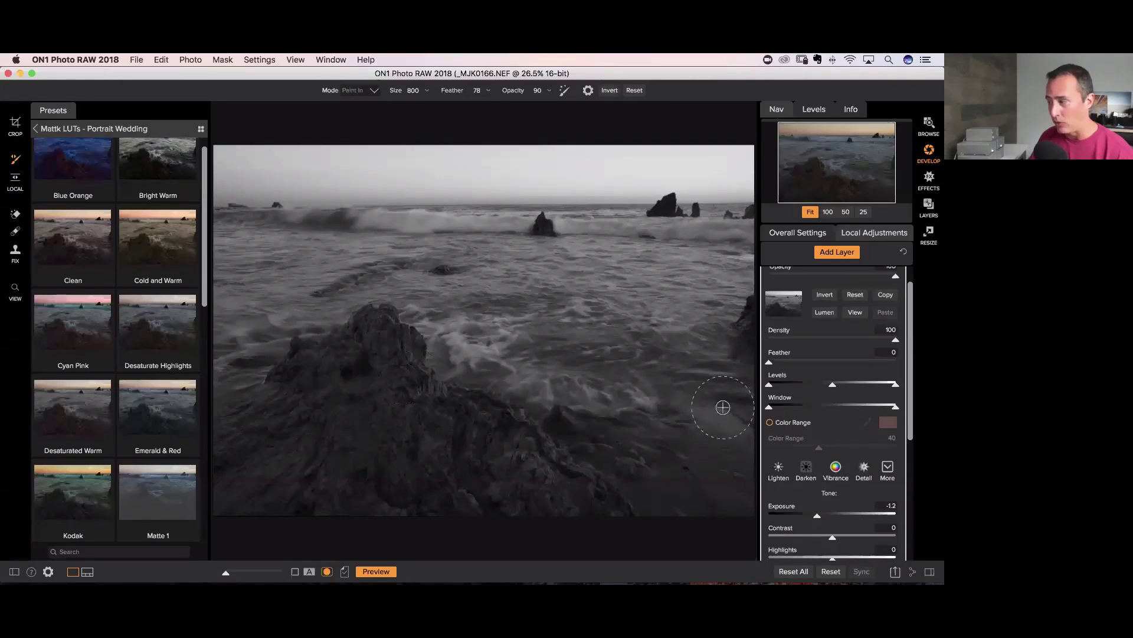
pyautogui.moveTo(816, 517); pyautogui.dragTo(812, 518)
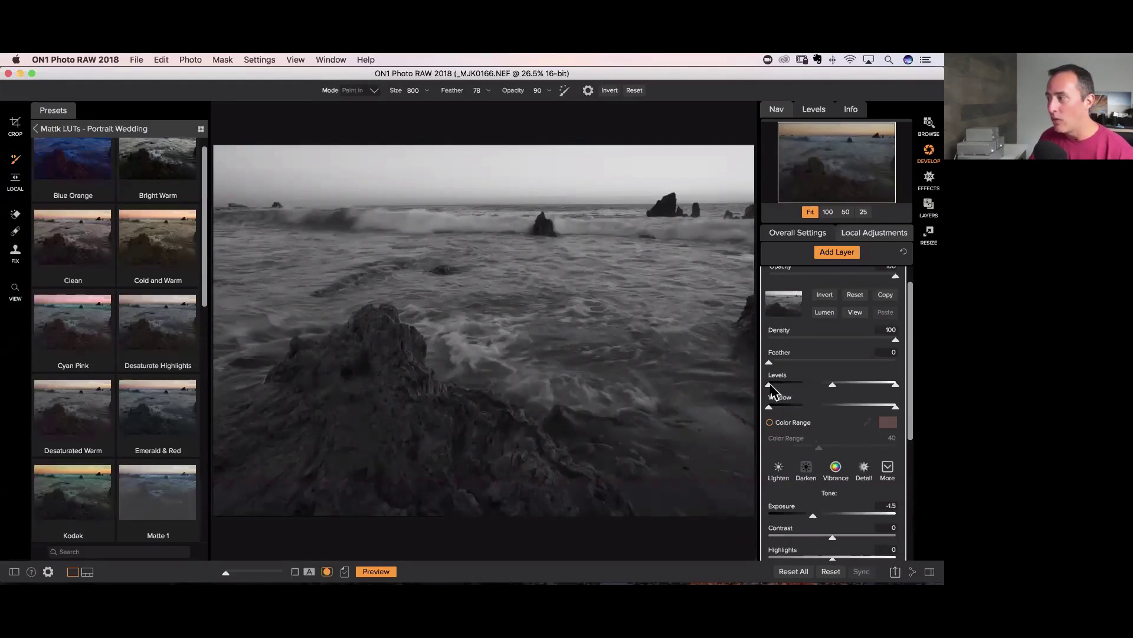
# - Try raising the luminosity mask's Levels black point, reset it, raise it again, and return to the photo view
pyautogui.moveTo(771, 386); pyautogui.dragTo(808, 388)
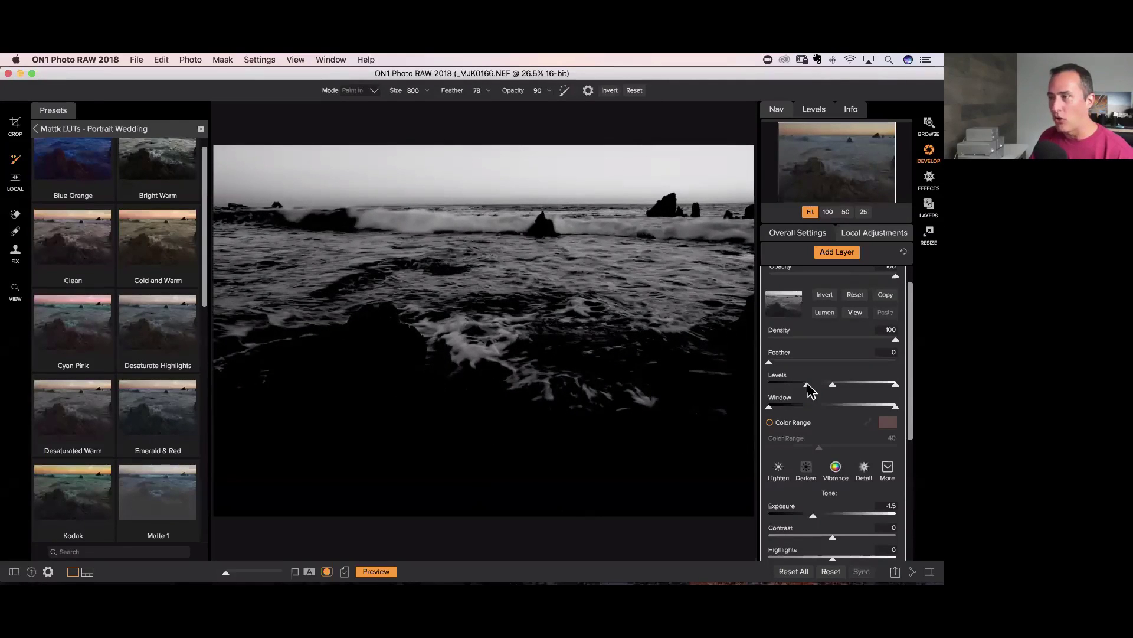
pyautogui.doubleClick(807, 387)
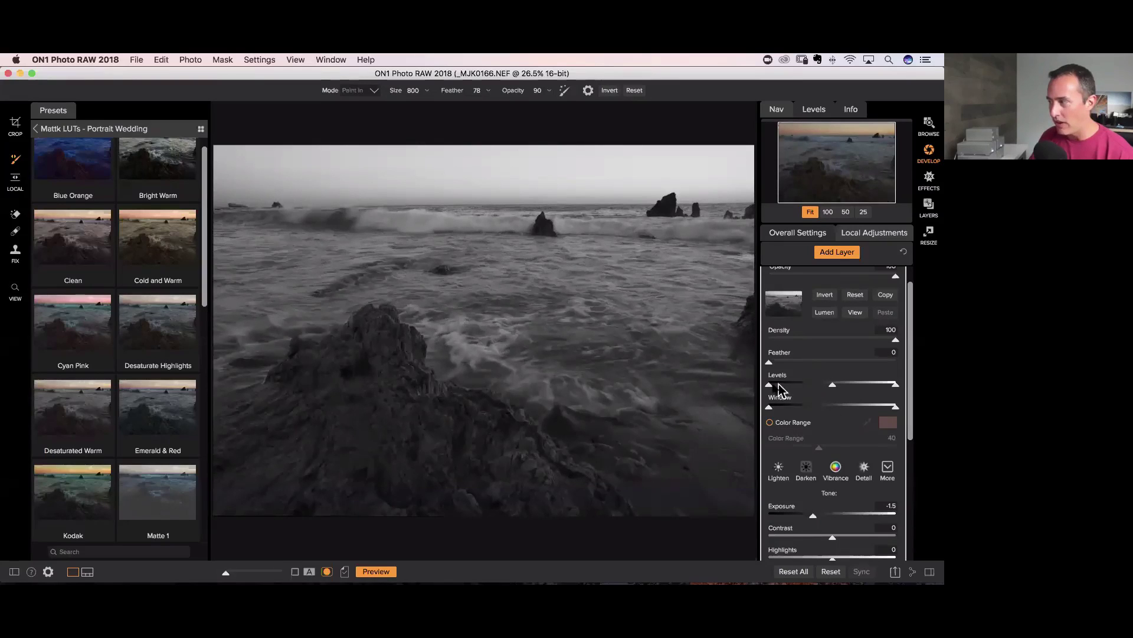
pyautogui.moveTo(769, 386); pyautogui.dragTo(811, 386)
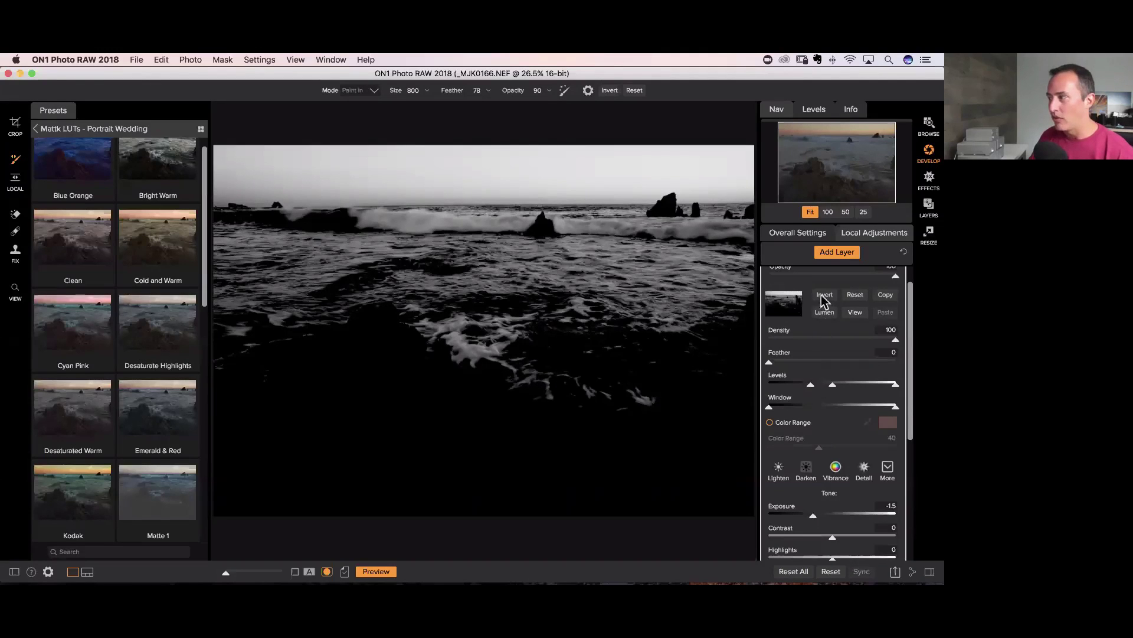
pyautogui.click(854, 315)
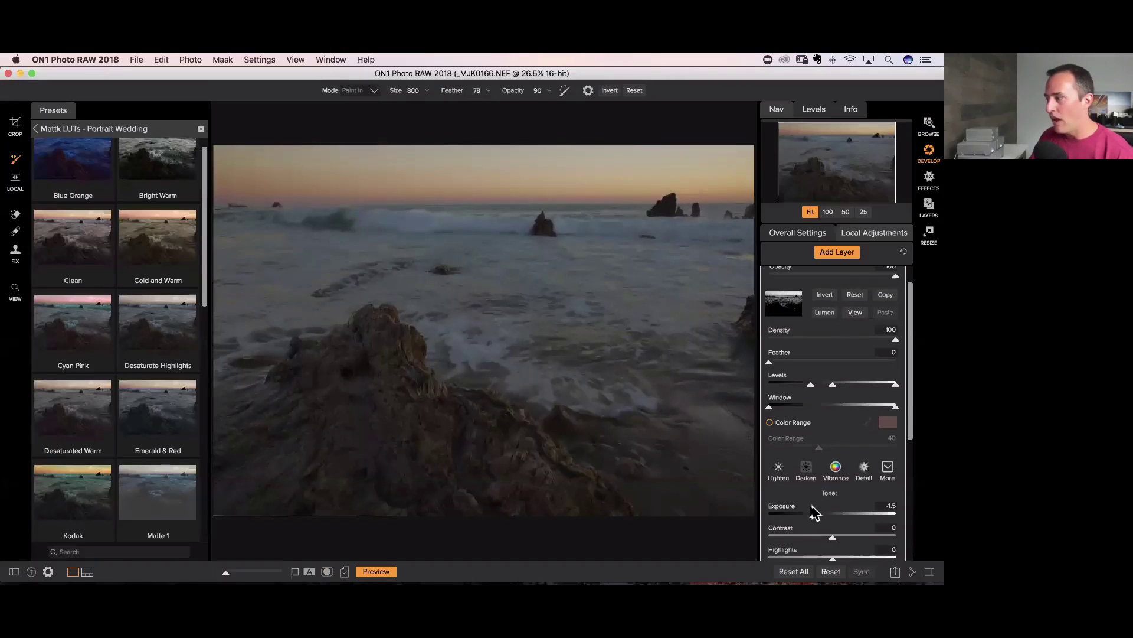
# - Set the Adjustment layer's highlights to -55, contrast to 42, and exposure to -0.95
pyautogui.moveTo(817, 515)
pyautogui.mouseDown()
pyautogui.moveTo(834, 516)
pyautogui.moveTo(805, 515)
pyautogui.moveTo(849, 515)
pyautogui.moveTo(807, 515)
pyautogui.moveTo(827, 518)
pyautogui.mouseUp()
pyautogui.scroll(-4, 837, 451)
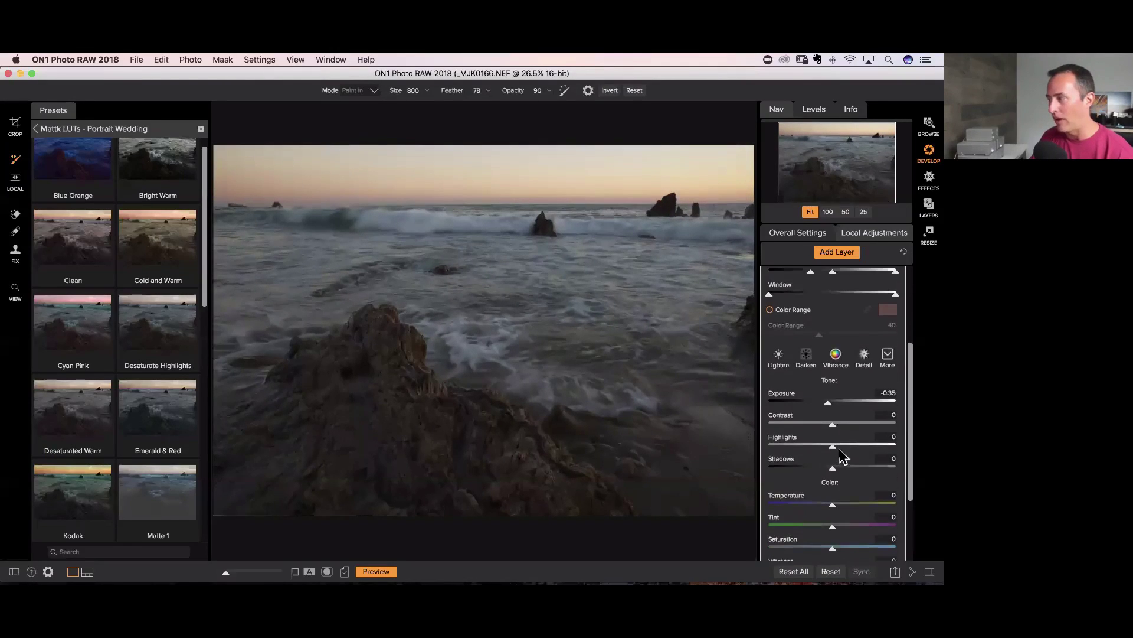
pyautogui.moveTo(832, 450); pyautogui.dragTo(800, 450)
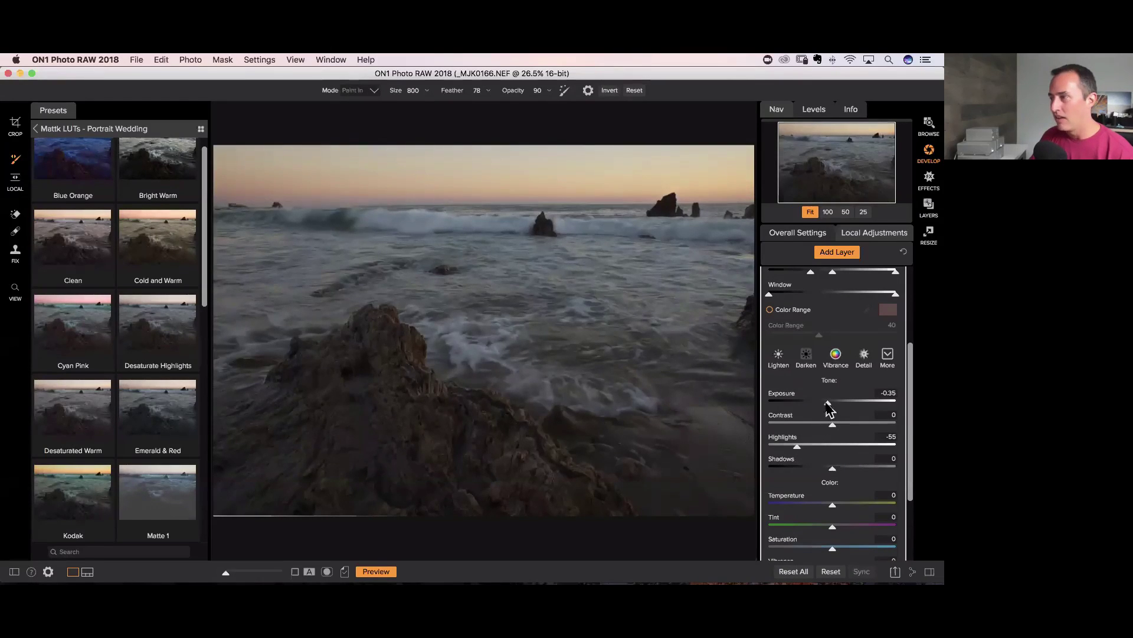
pyautogui.moveTo(830, 409); pyautogui.dragTo(854, 420)
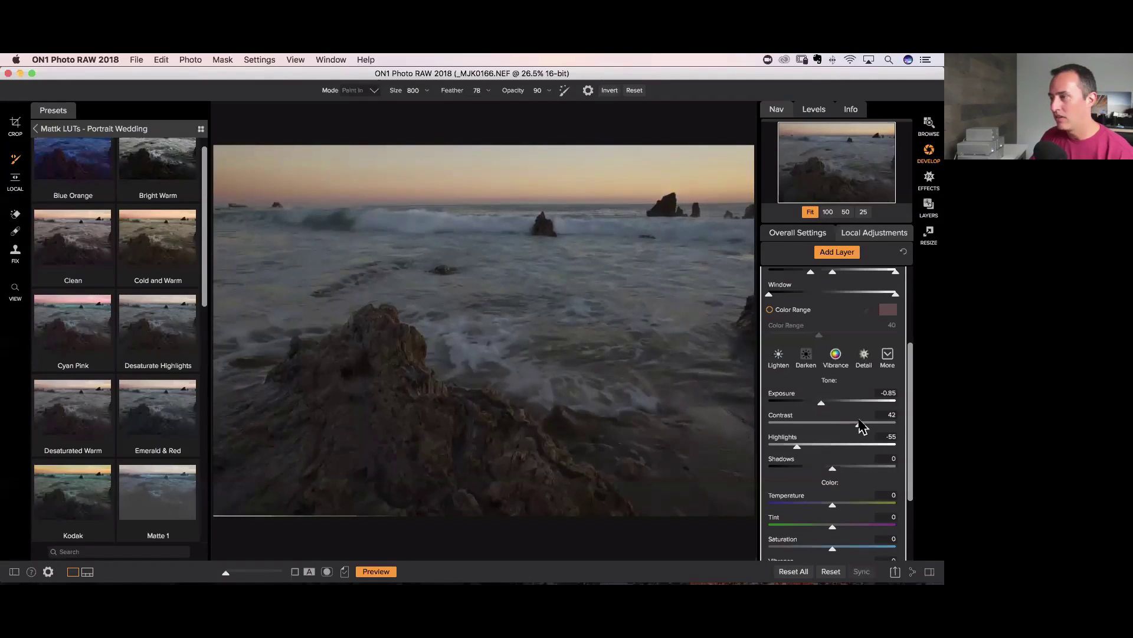
pyautogui.moveTo(822, 406); pyautogui.dragTo(820, 407)
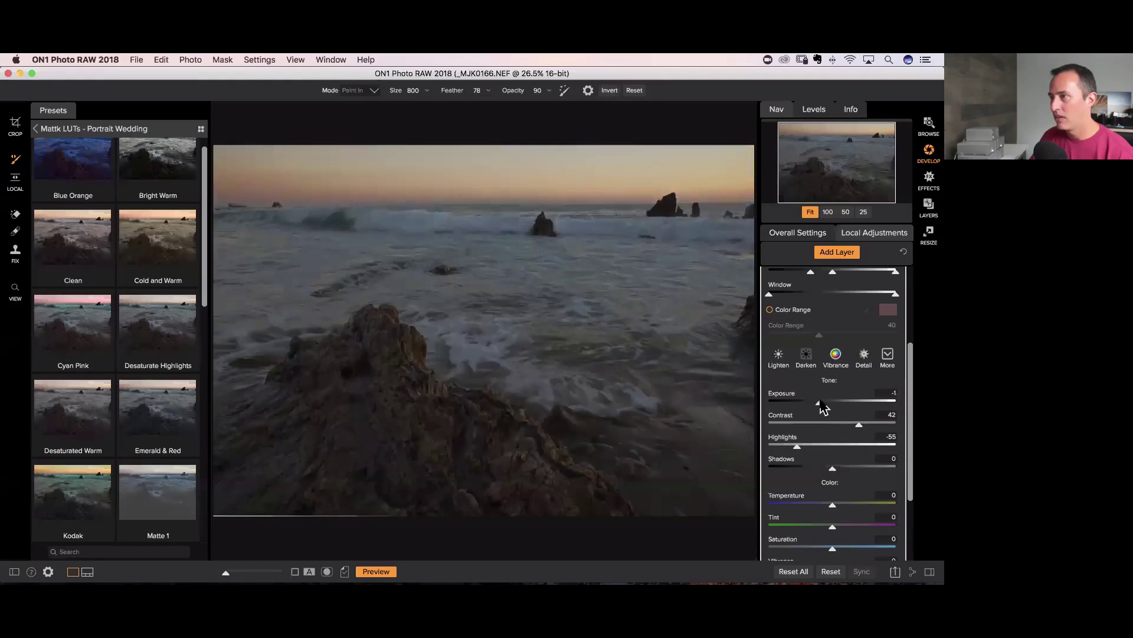
# - Set the Adjustment layer's structure to 21
pyautogui.scroll(-2, 824, 407)
pyautogui.scroll(-3, 824, 407)
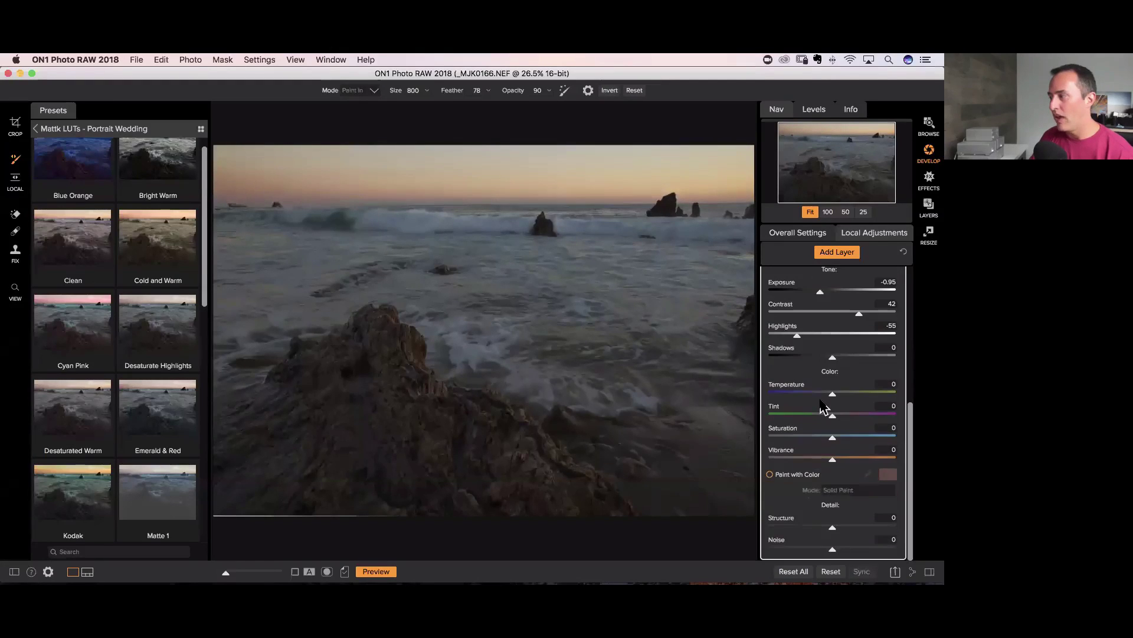
pyautogui.moveTo(832, 527)
pyautogui.mouseDown()
pyautogui.moveTo(881, 527)
pyautogui.moveTo(850, 527)
pyautogui.mouseUp()
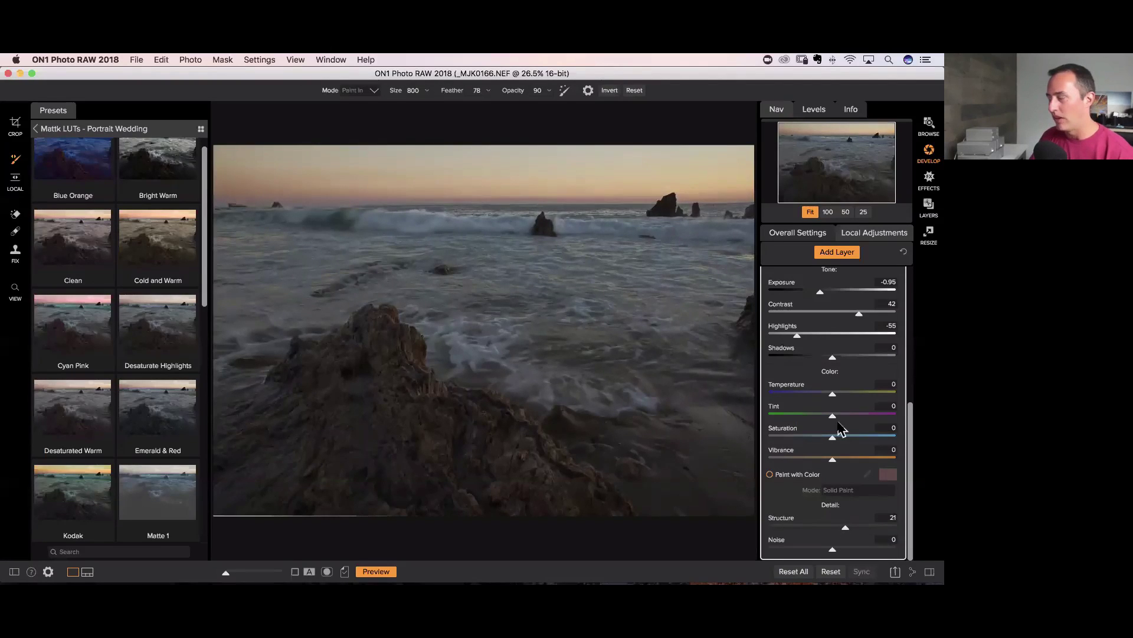
# - Try lower and higher Levels black points on the luminosity mask, checking the effect in both mask and photo views
pyautogui.scroll(9, 834, 408)
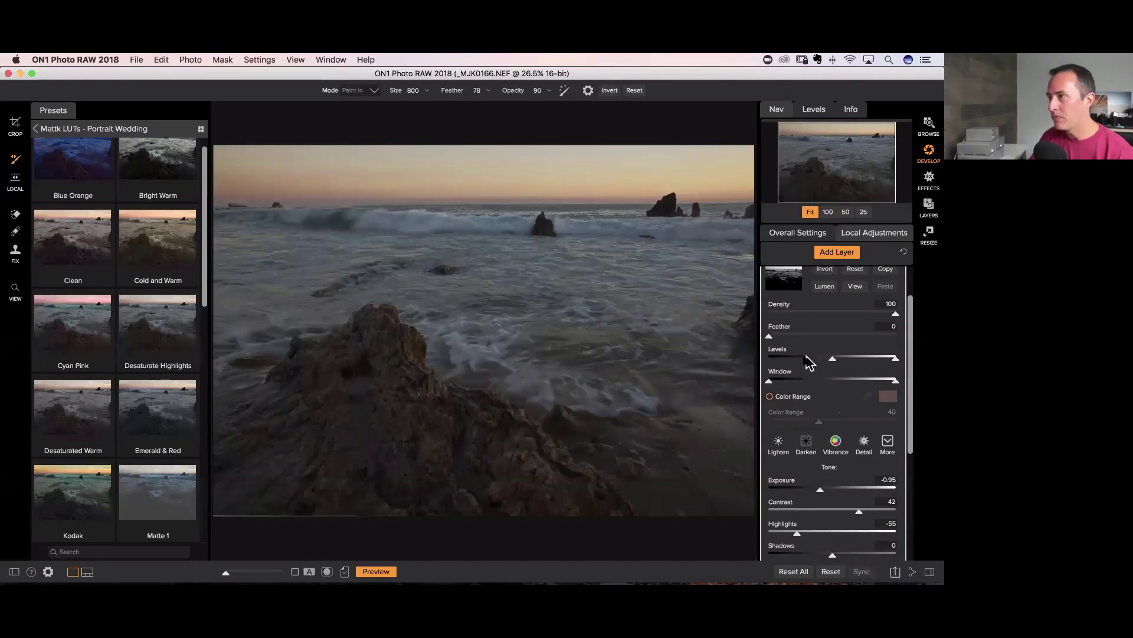
pyautogui.moveTo(794, 359)
pyautogui.mouseDown()
pyautogui.moveTo(812, 358)
pyautogui.moveTo(781, 360)
pyautogui.mouseUp()
pyautogui.click(854, 286)
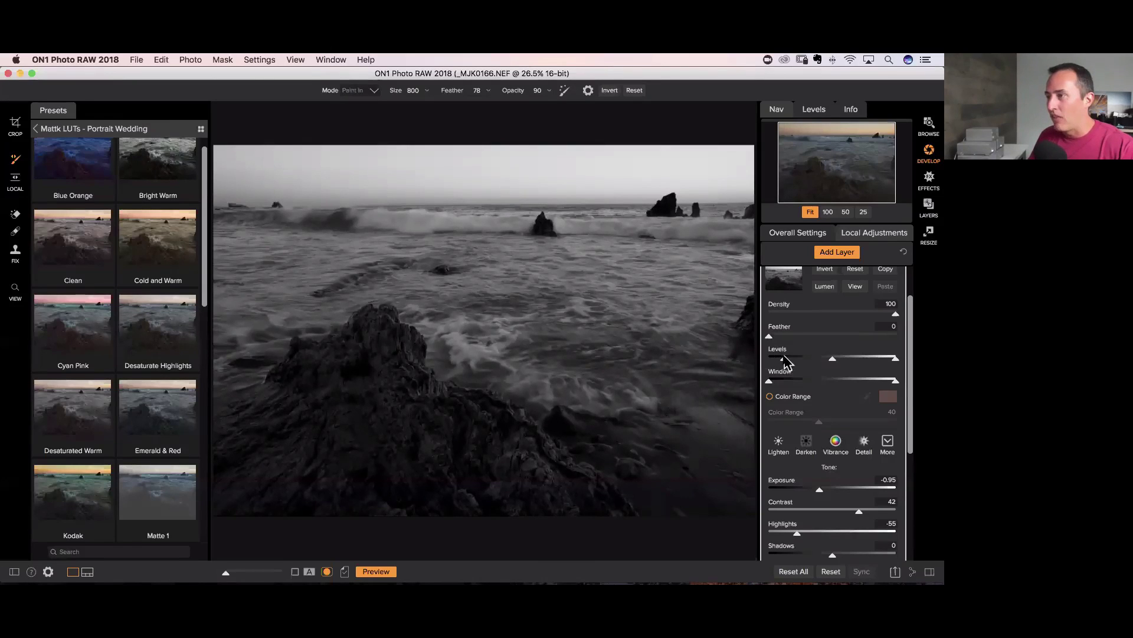
pyautogui.moveTo(784, 357); pyautogui.dragTo(794, 359)
pyautogui.click(855, 287)
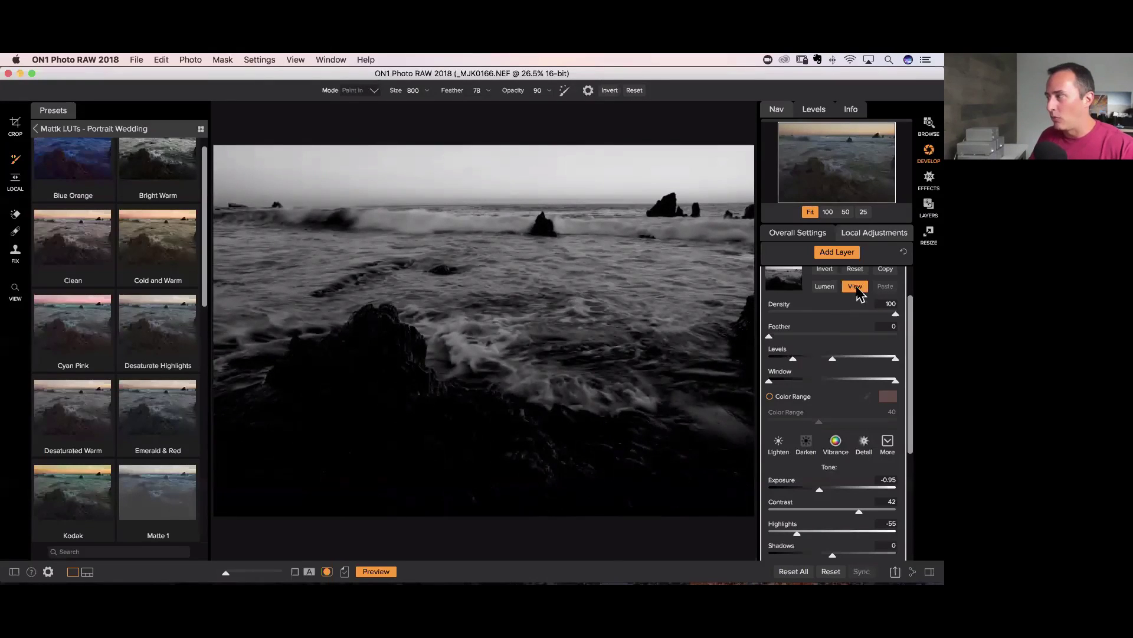
pyautogui.click(857, 288)
pyautogui.moveTo(791, 358)
pyautogui.mouseDown()
pyautogui.moveTo(769, 359)
pyautogui.moveTo(825, 359)
pyautogui.moveTo(795, 359)
pyautogui.mouseUp()
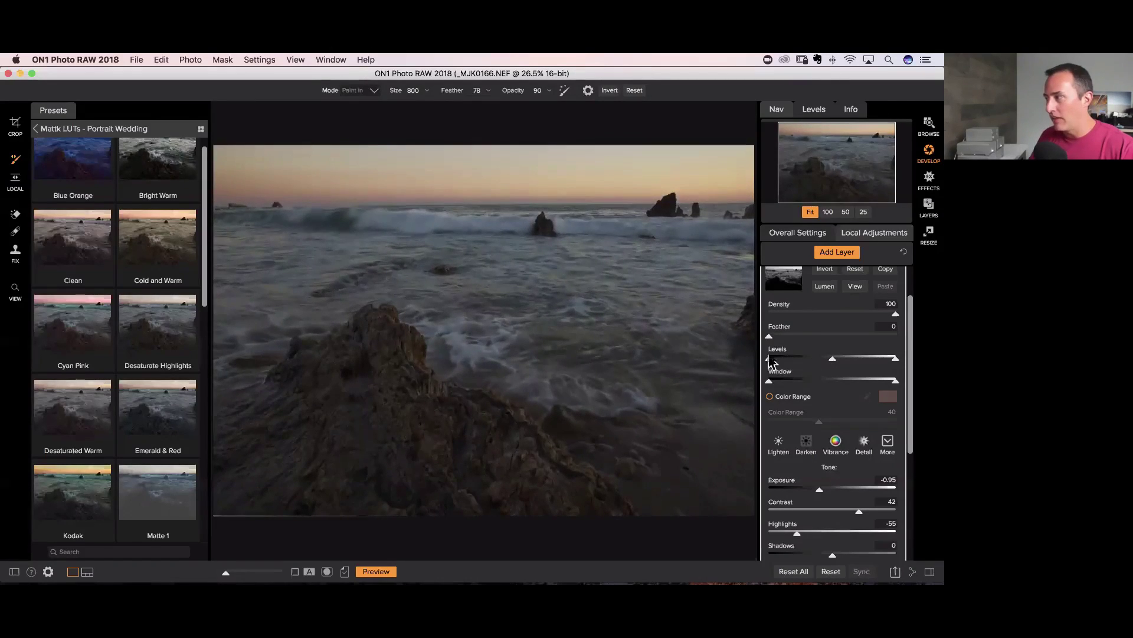
# - Show the mask, test the strength of its Levels black point, and settle it slightly above the minimum
pyautogui.click(856, 286)
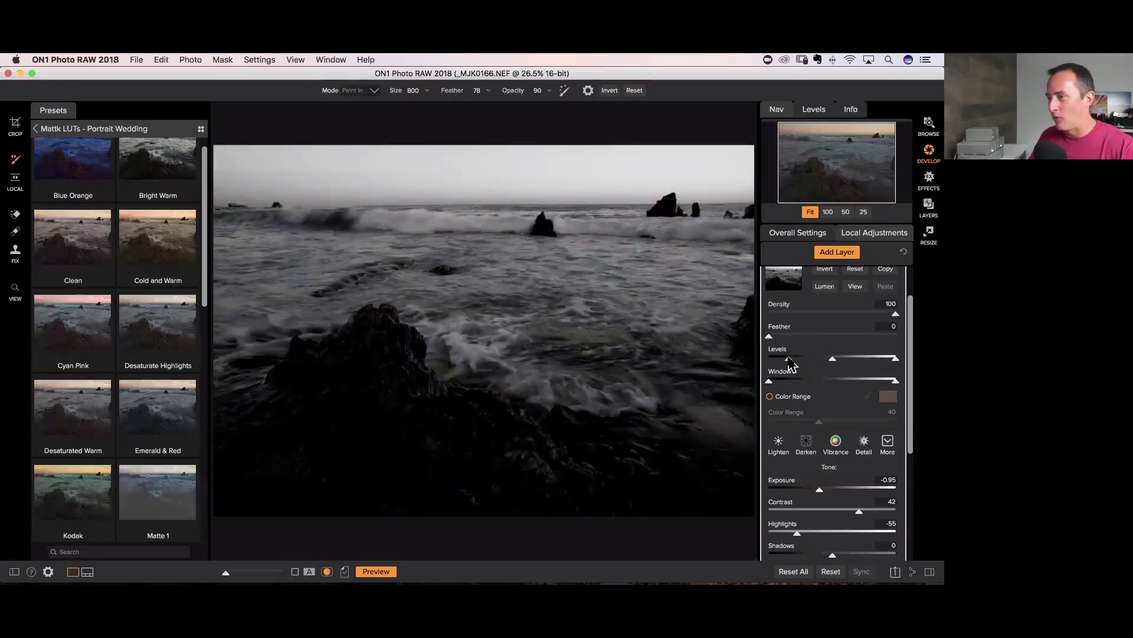
pyautogui.moveTo(797, 359); pyautogui.dragTo(787, 359)
pyautogui.moveTo(788, 362)
pyautogui.mouseDown()
pyautogui.moveTo(778, 362)
pyautogui.moveTo(810, 363)
pyautogui.mouseUp()
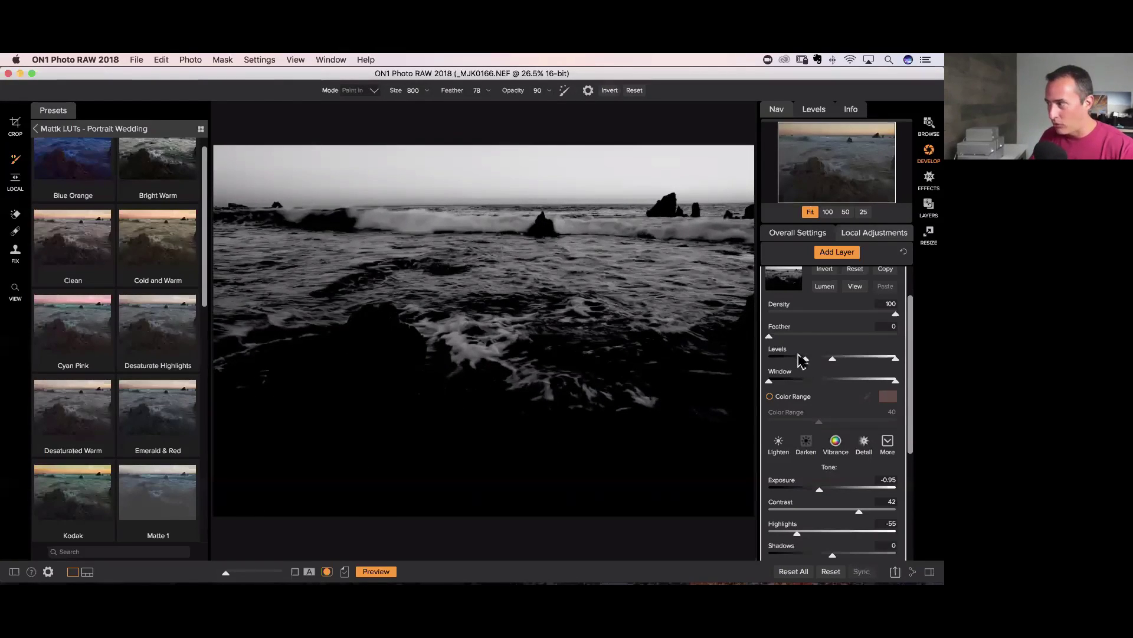
pyautogui.moveTo(804, 360); pyautogui.dragTo(781, 359)
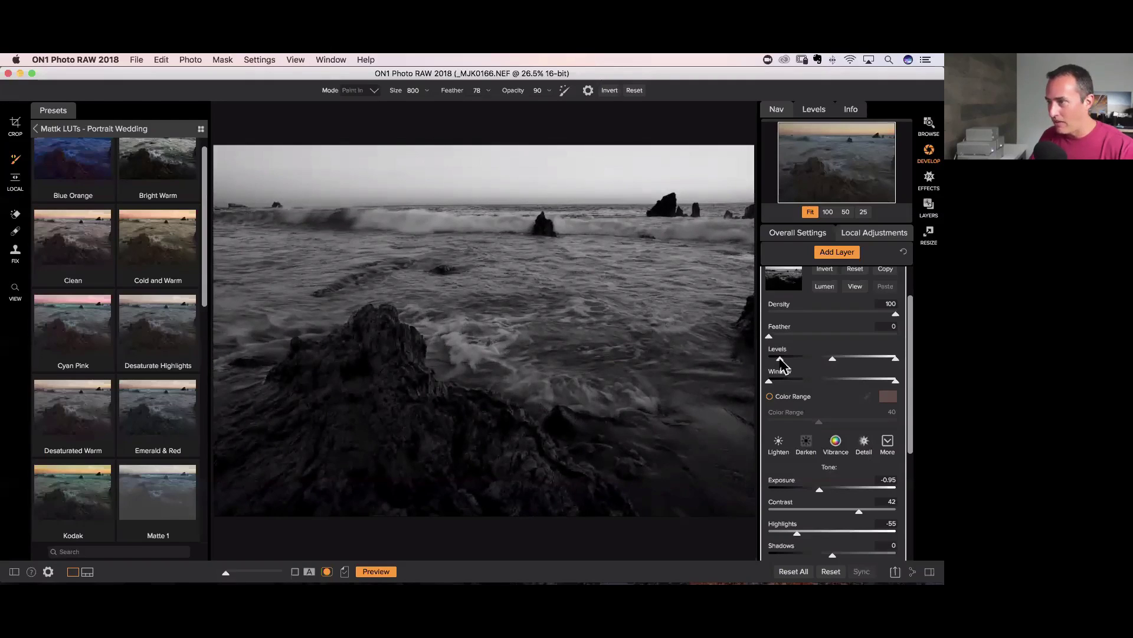
# - Paint the adjustment out of the mask across the interior of the large foreground rock
pyautogui.scroll(3, 782, 354)
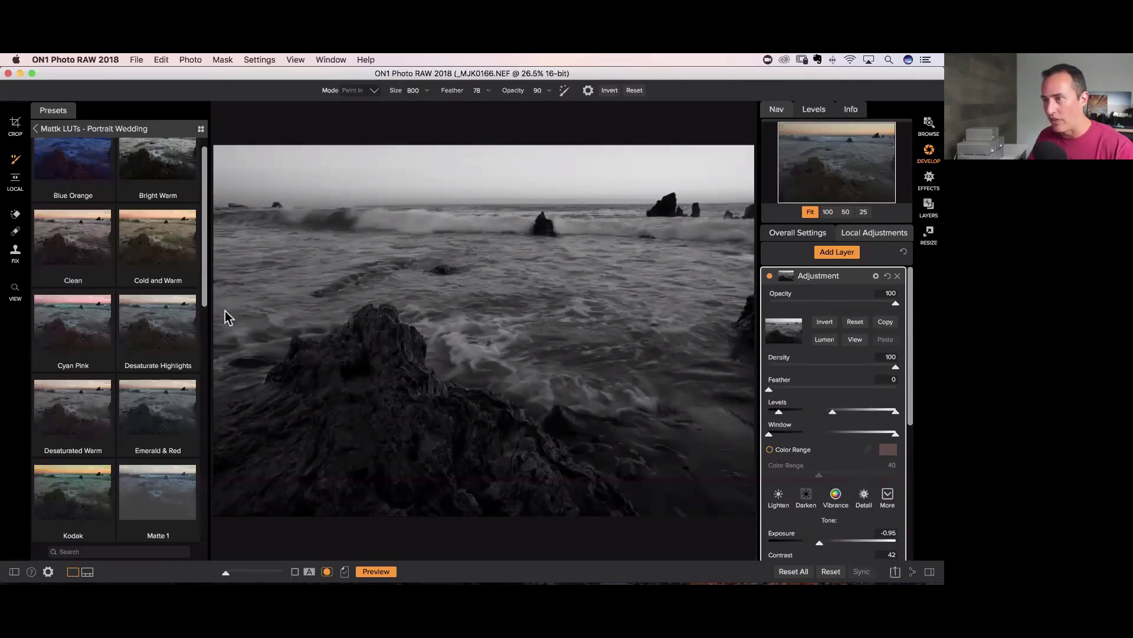
pyautogui.moveTo(338, 369); pyautogui.dragTo(304, 411)
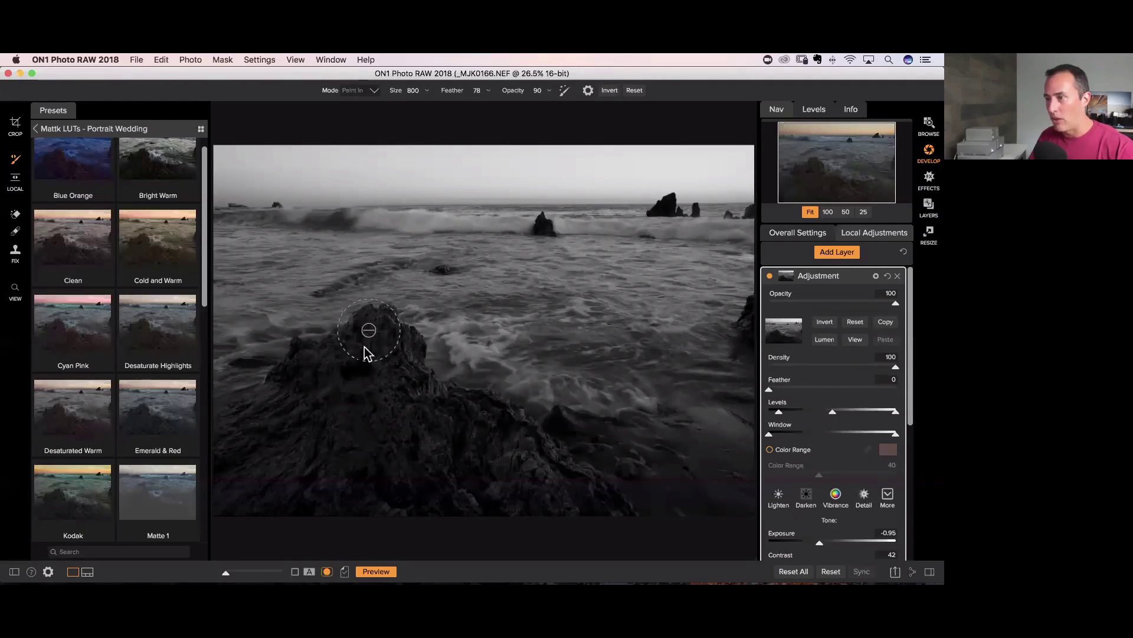
pyautogui.moveTo(307, 444)
pyautogui.mouseDown()
pyautogui.moveTo(269, 470)
pyautogui.moveTo(380, 462)
pyautogui.moveTo(265, 485)
pyautogui.moveTo(522, 502)
pyautogui.mouseUp()
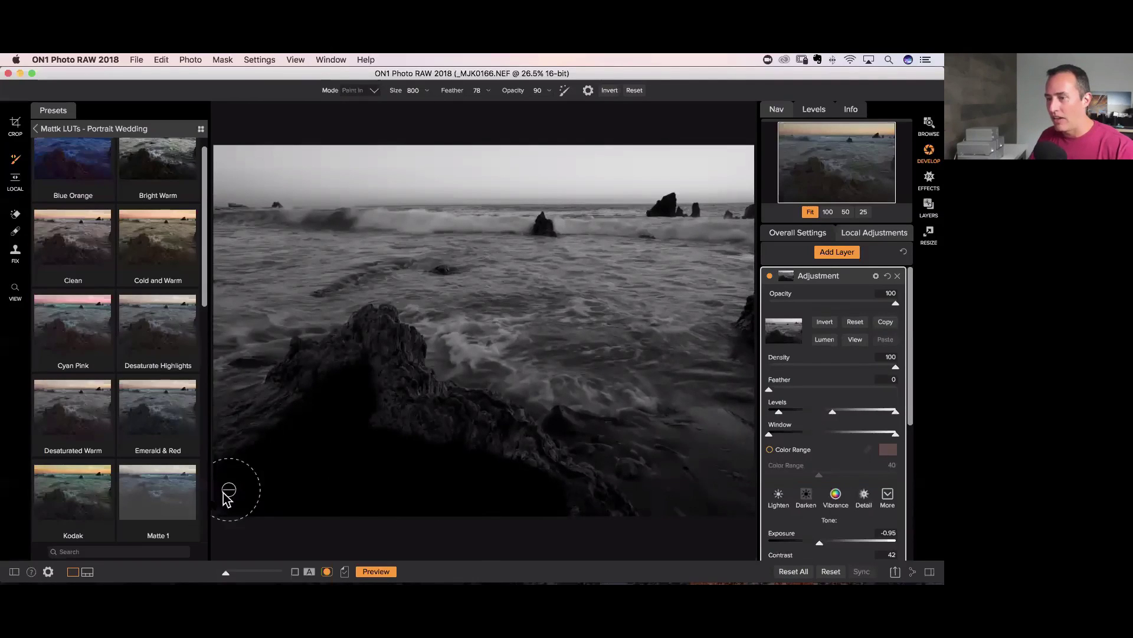
pyautogui.moveTo(300, 411)
pyautogui.mouseDown()
pyautogui.moveTo(220, 458)
pyautogui.moveTo(381, 381)
pyautogui.moveTo(378, 356)
pyautogui.moveTo(417, 422)
pyautogui.moveTo(474, 461)
pyautogui.mouseUp()
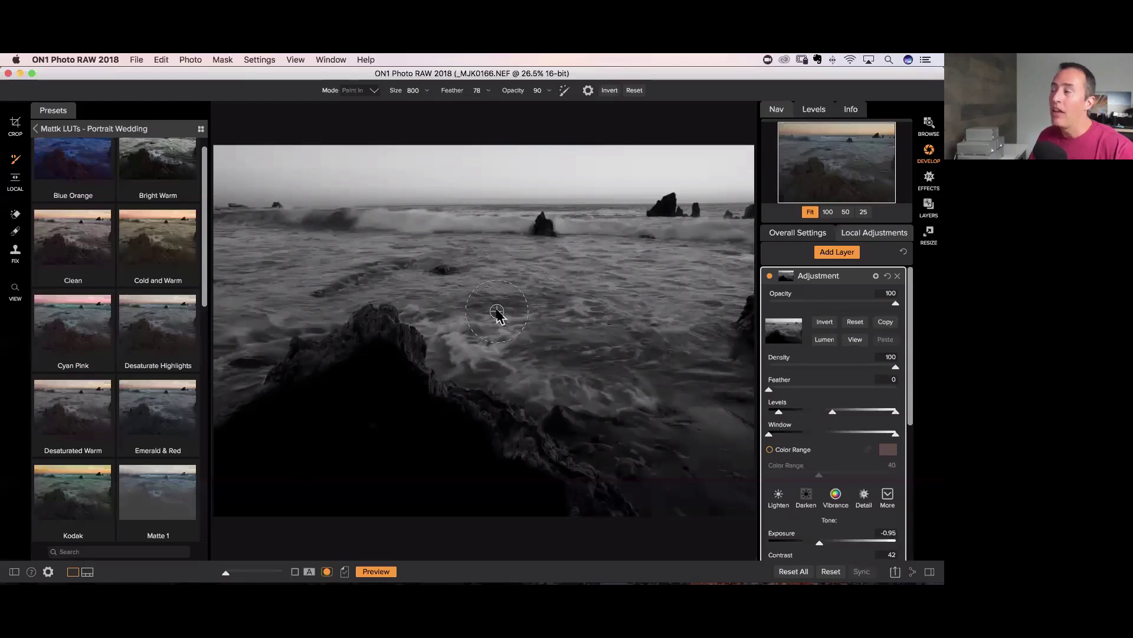
# - Enable Perfect Brush and paint the adjustment out of the mask along the foreground rock's edges
pyautogui.click(588, 91)
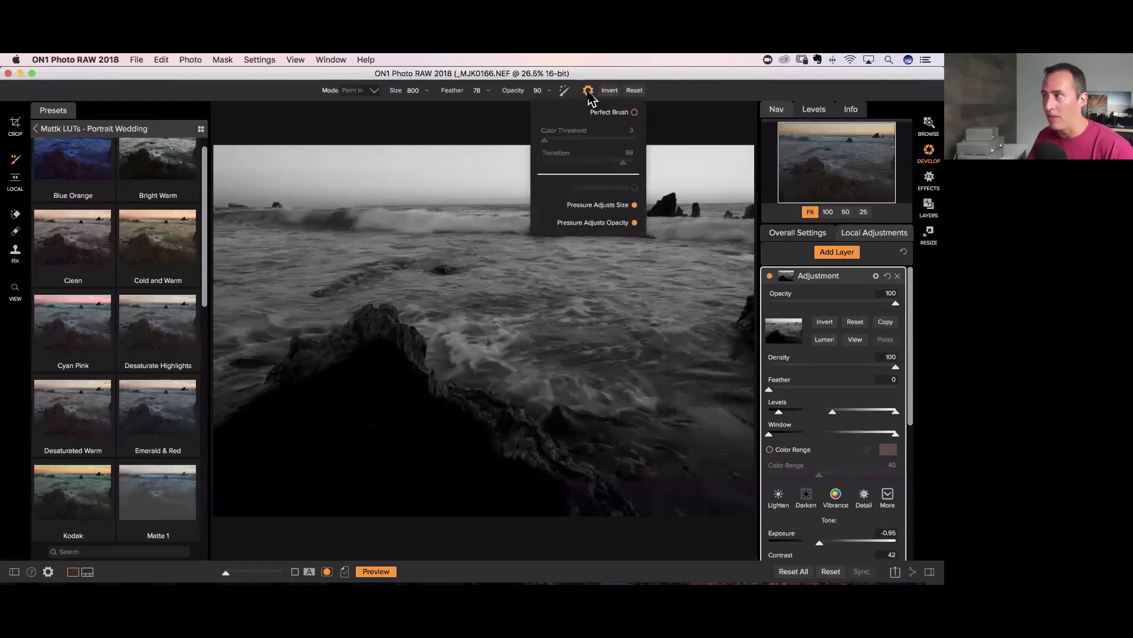
pyautogui.click(634, 112)
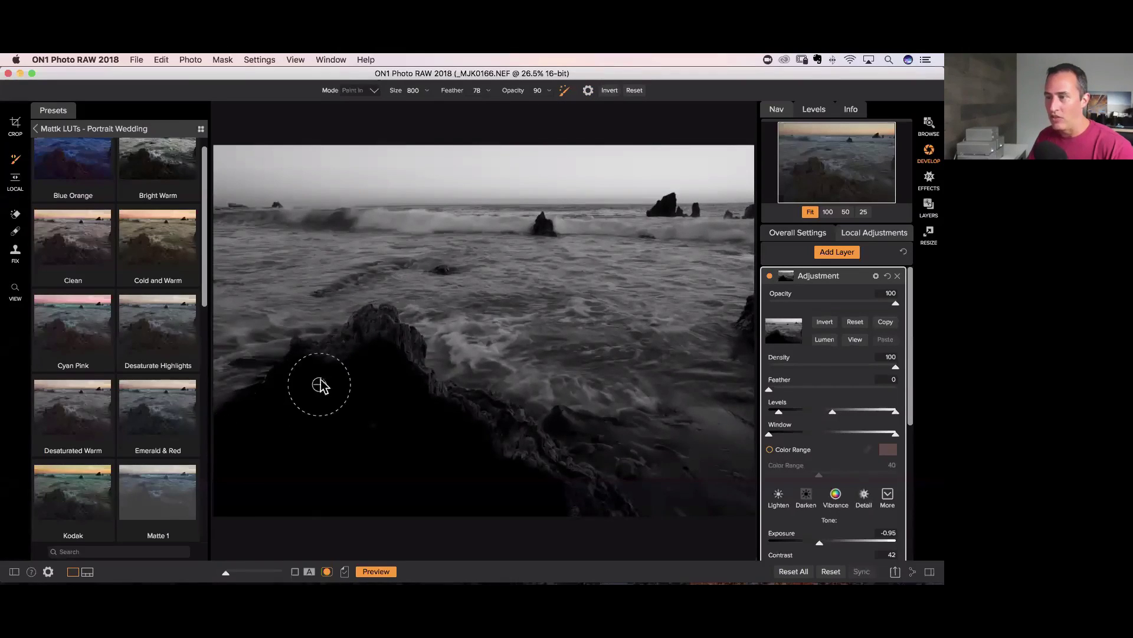
pyautogui.moveTo(342, 360)
pyautogui.mouseDown()
pyautogui.moveTo(374, 330)
pyautogui.moveTo(398, 351)
pyautogui.moveTo(413, 393)
pyautogui.moveTo(465, 424)
pyautogui.moveTo(492, 419)
pyautogui.moveTo(599, 526)
pyautogui.mouseUp()
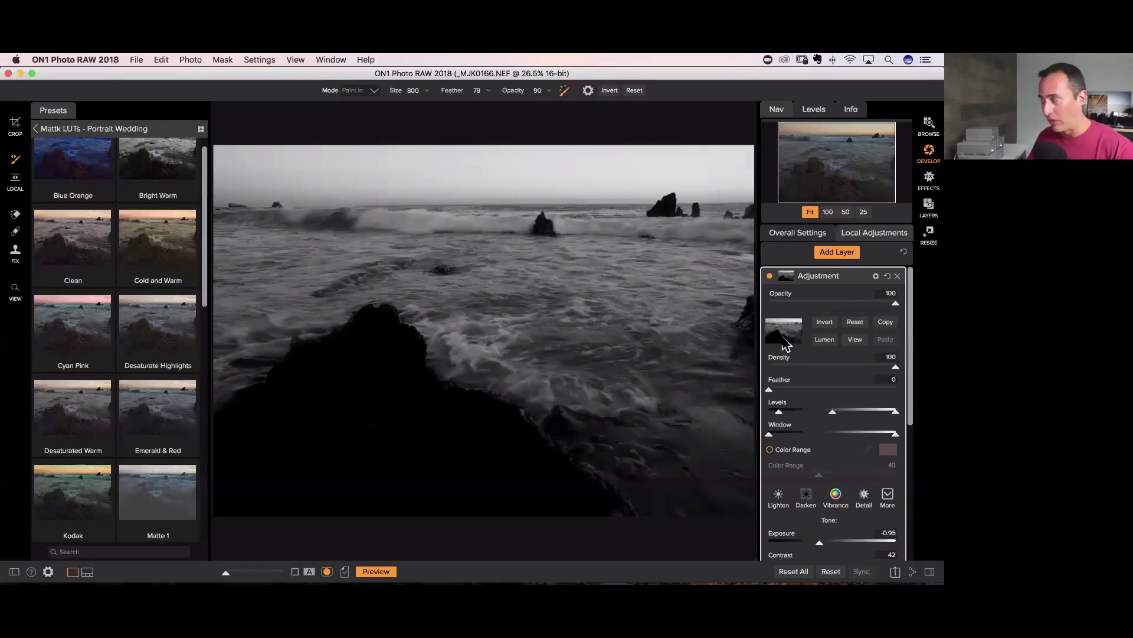
# - Return to the photo view and set the Adjustment layer's exposure to -1.4
pyautogui.click(855, 340)
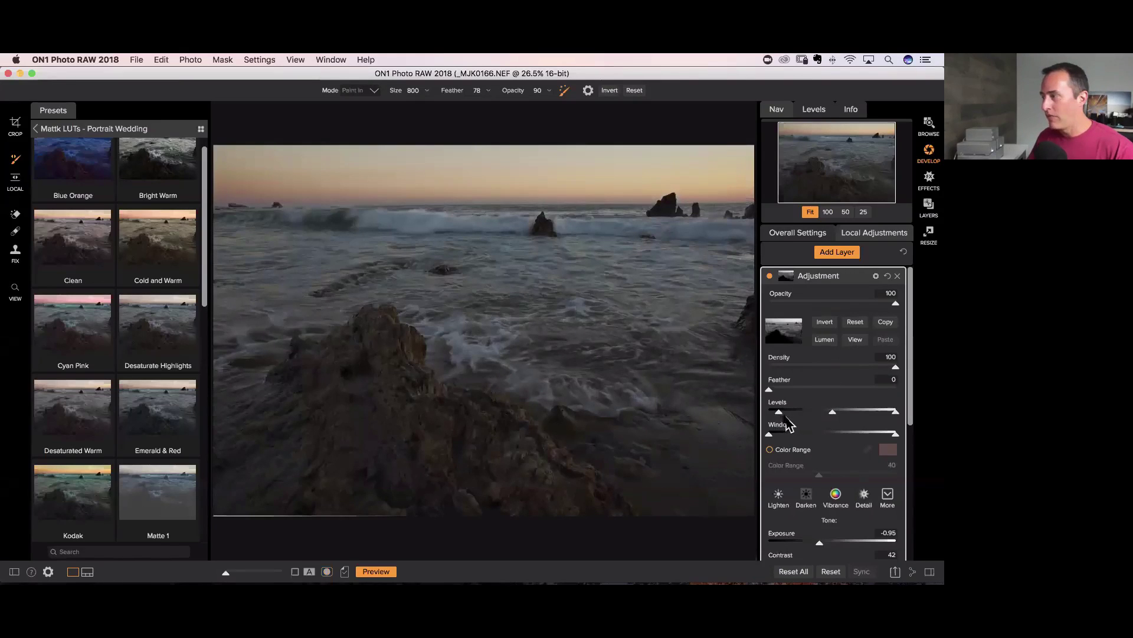
pyautogui.scroll(-5, 792, 450)
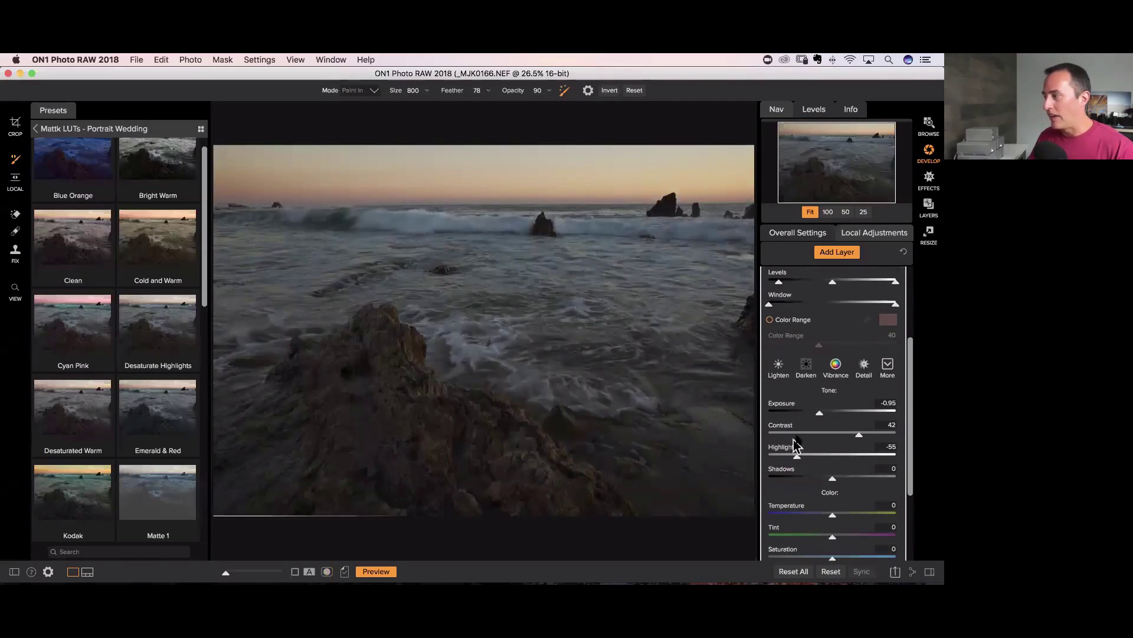
pyautogui.moveTo(818, 414); pyautogui.dragTo(814, 414)
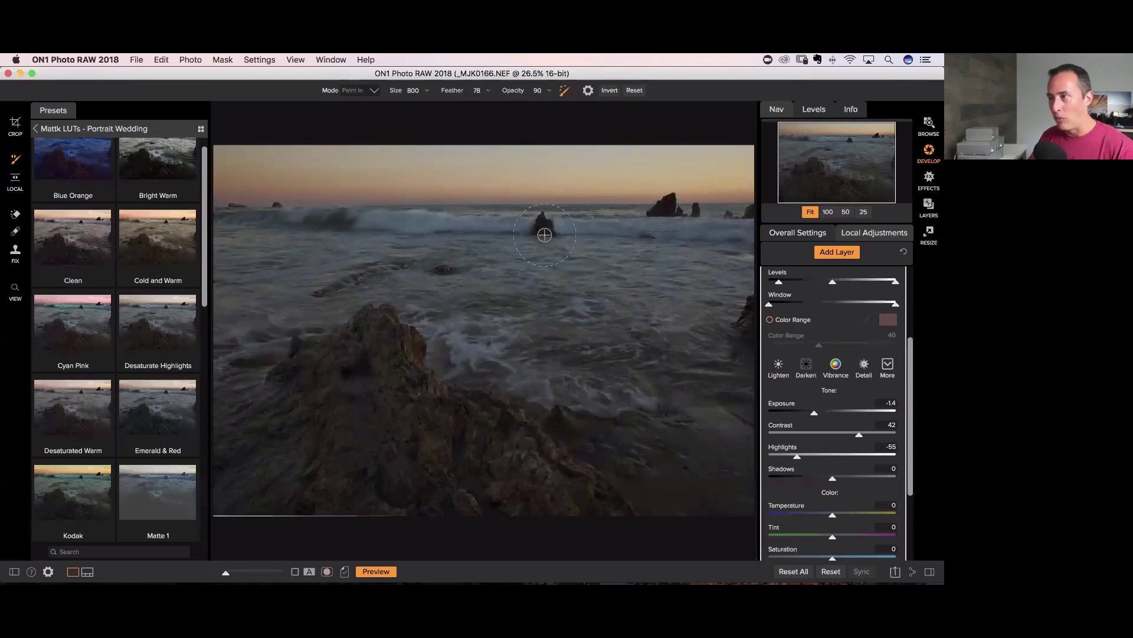
# - Show the mask, try a higher Levels black point, and bring it back down to slightly above the minimum
pyautogui.scroll(3, 839, 320)
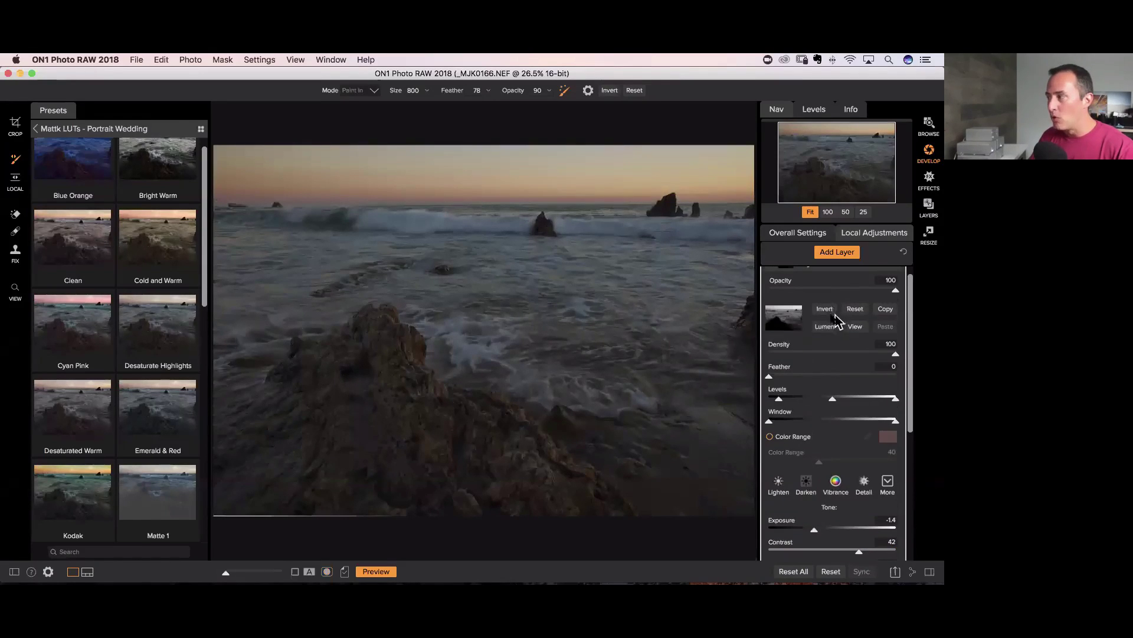
pyautogui.click(856, 327)
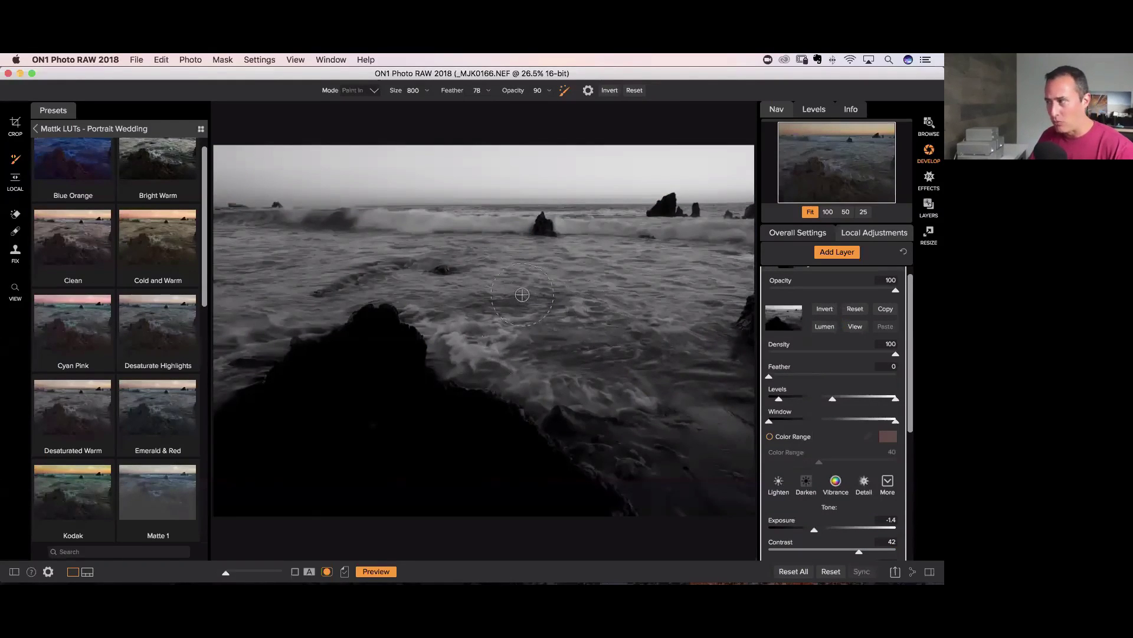
pyautogui.moveTo(797, 399)
pyautogui.mouseDown()
pyautogui.moveTo(813, 399)
pyautogui.moveTo(800, 400)
pyautogui.mouseUp()
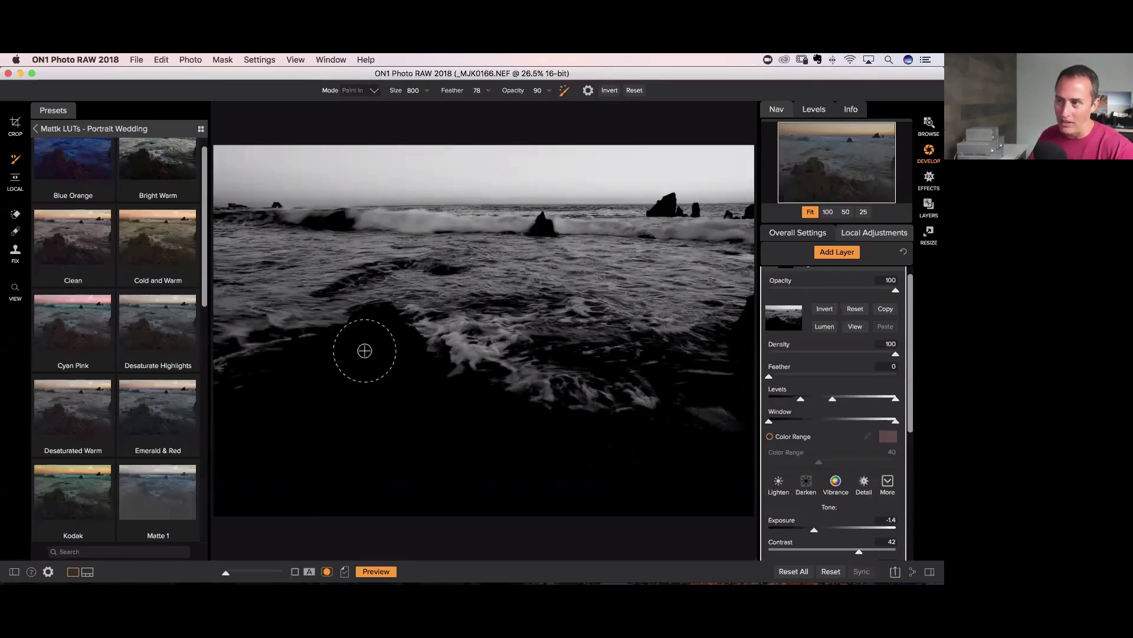
pyautogui.moveTo(794, 399); pyautogui.dragTo(781, 400)
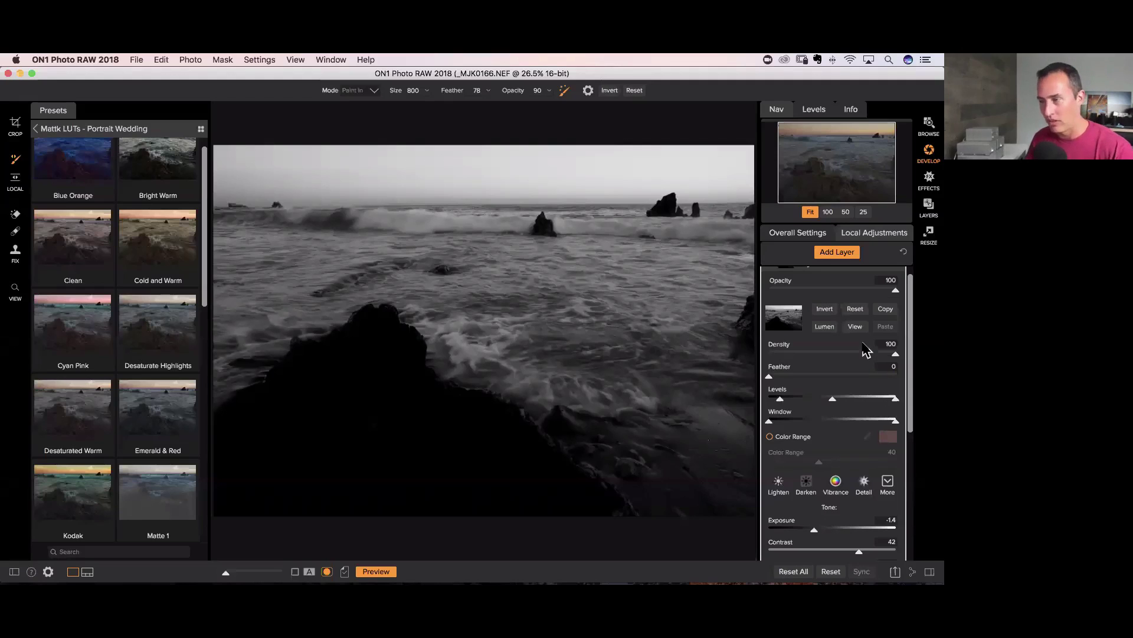
# - Return to the photo view and collapse the current Adjustment layer's settings
pyautogui.scroll(1, 865, 283)
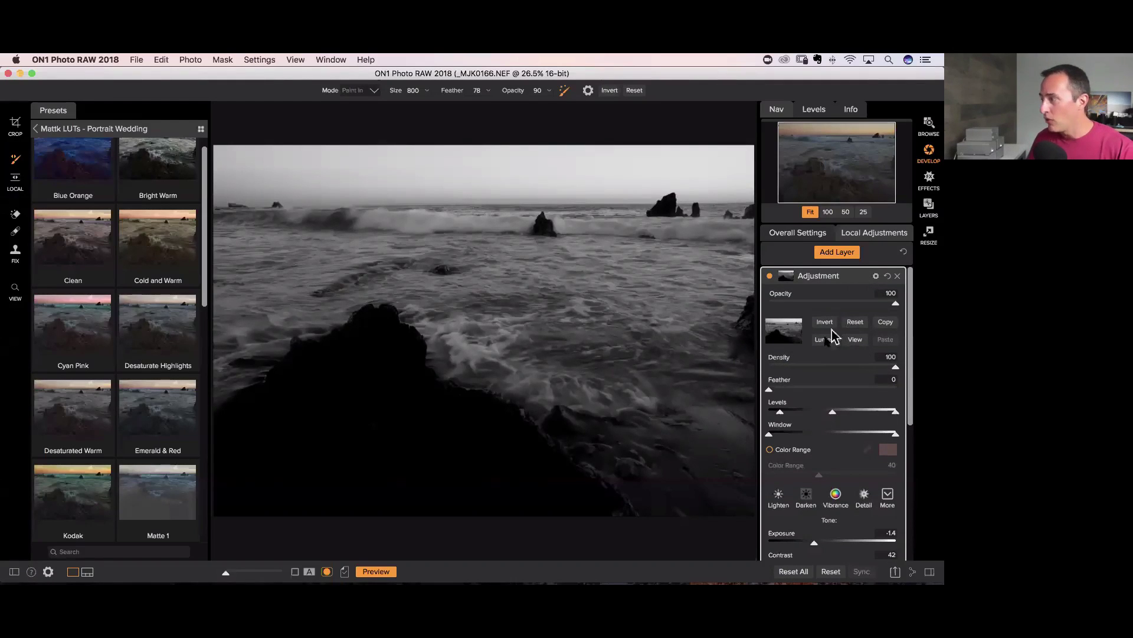
pyautogui.click(855, 340)
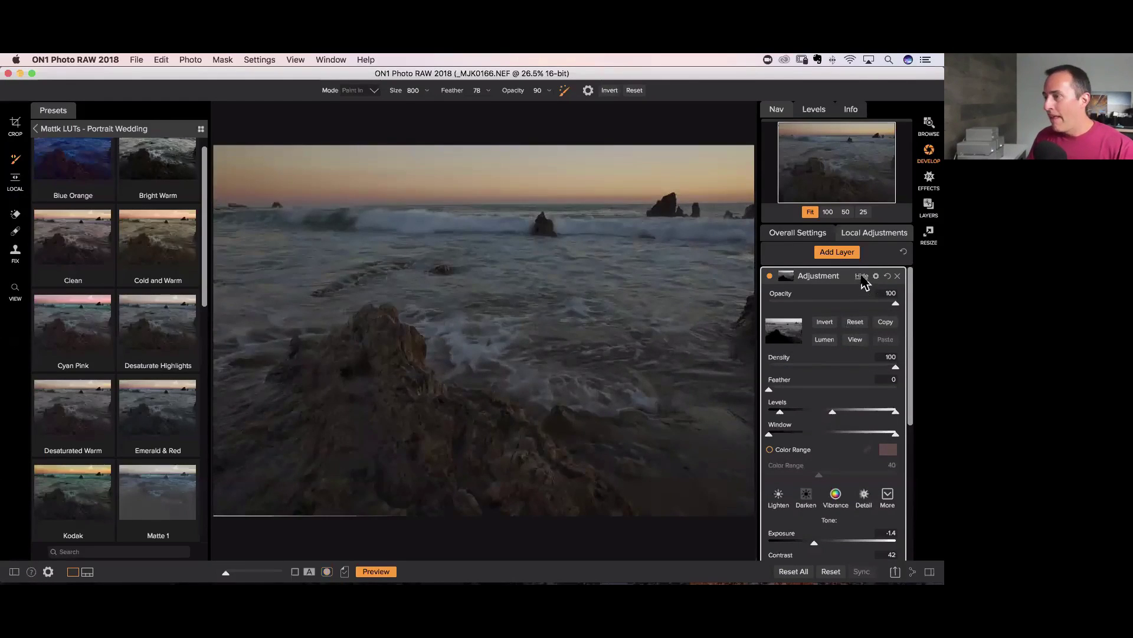
pyautogui.click(862, 278)
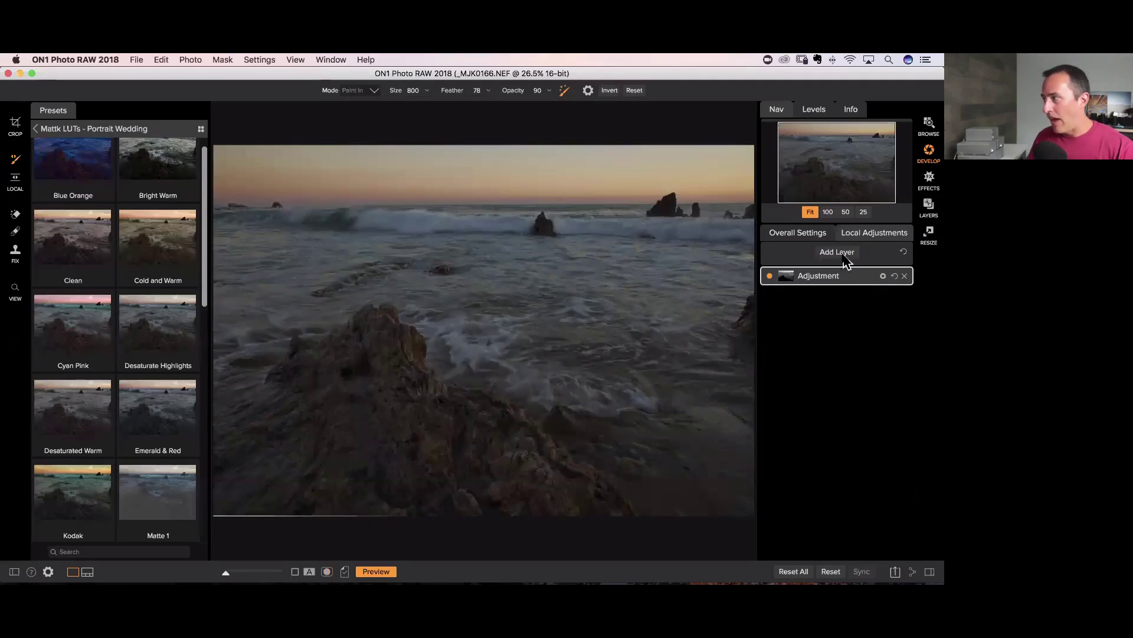
# - Add another local adjustment layer, create a luminosity mask for it, and set its exposure to 0
pyautogui.click(844, 253)
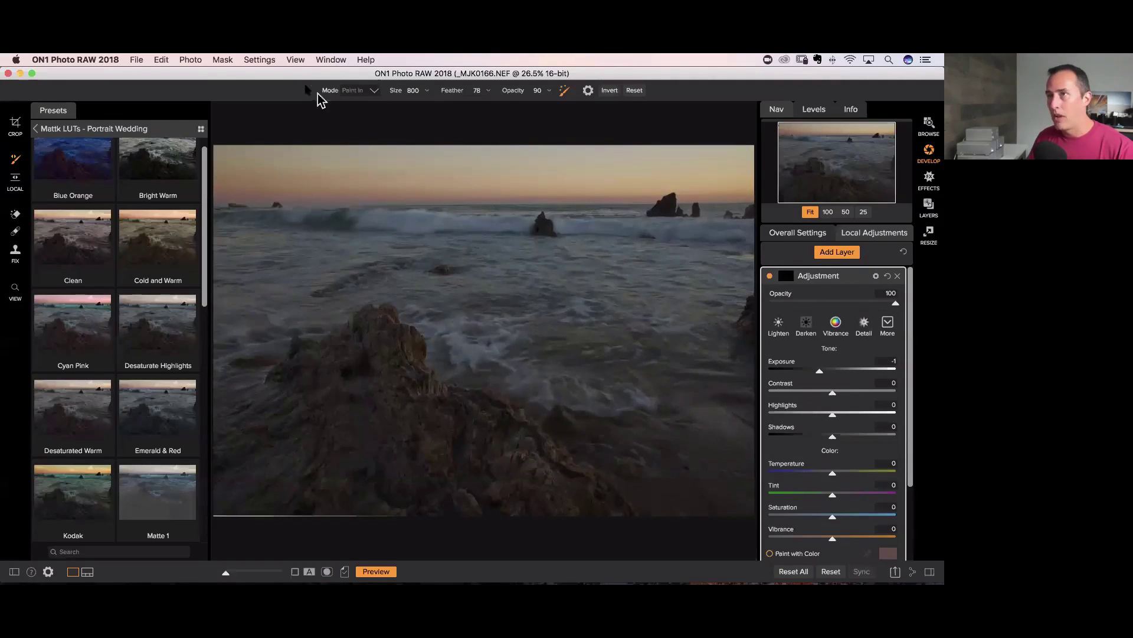
pyautogui.click(223, 60)
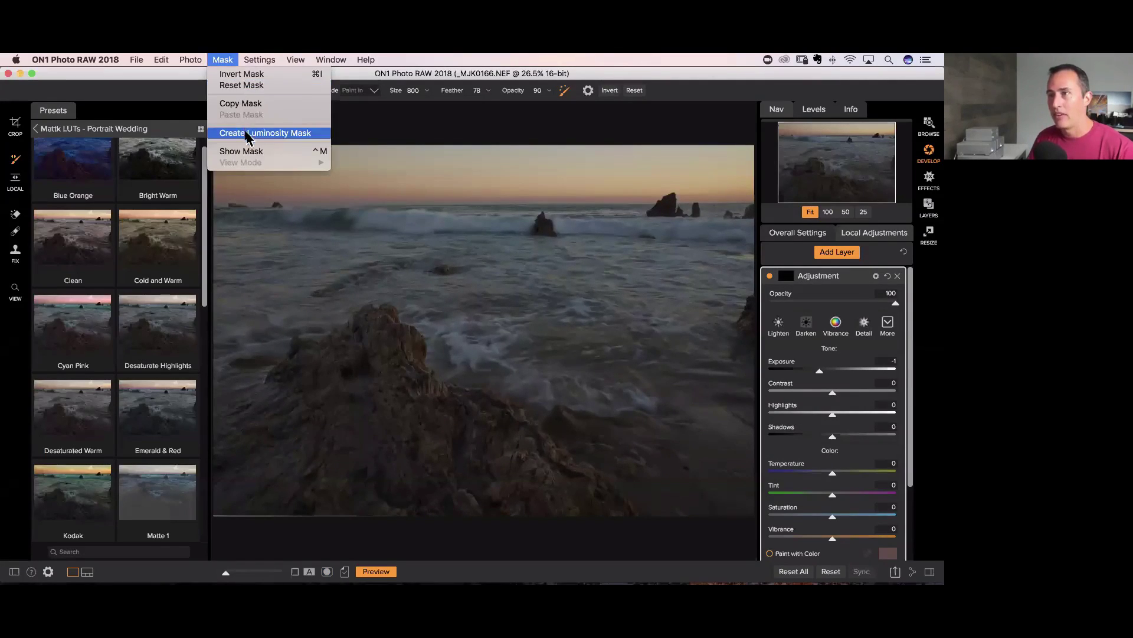
pyautogui.click(259, 132)
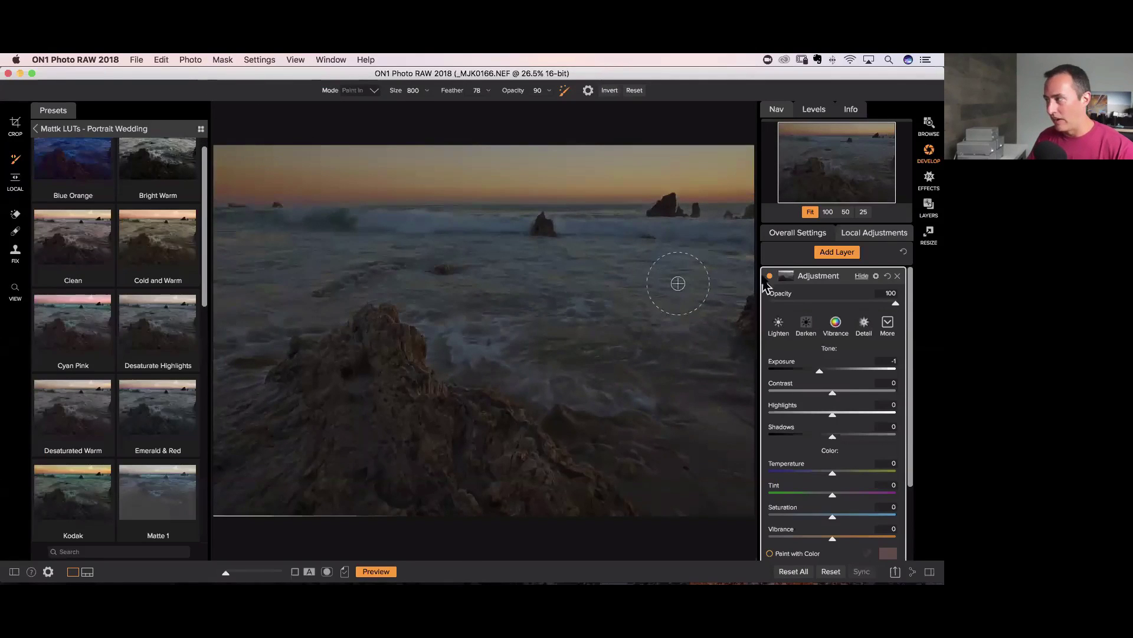
pyautogui.moveTo(823, 372); pyautogui.dragTo(833, 372)
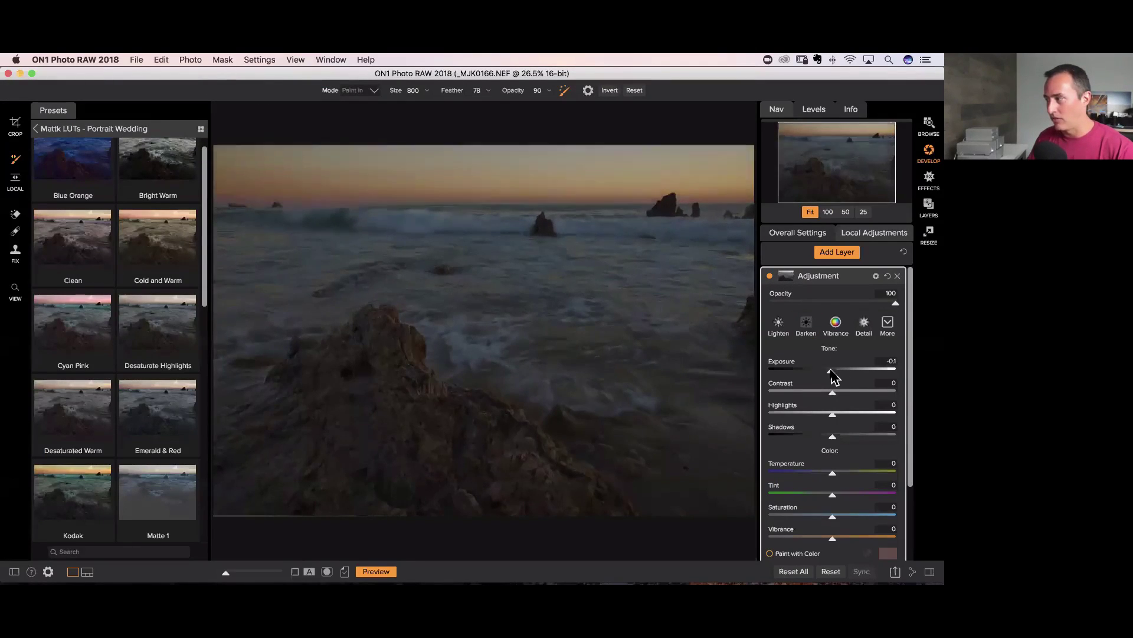
# - Invert the new layer's luminosity mask, show it, and lower the Levels white point while shifting the midpoint up to increase contrast
pyautogui.click(786, 278)
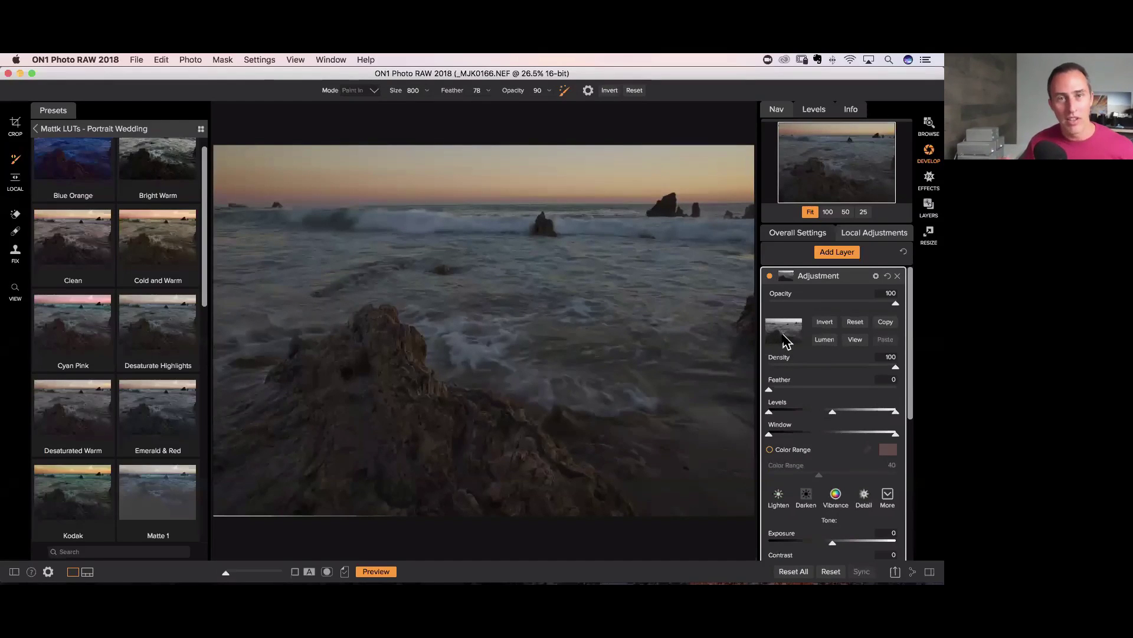
pyautogui.click(824, 323)
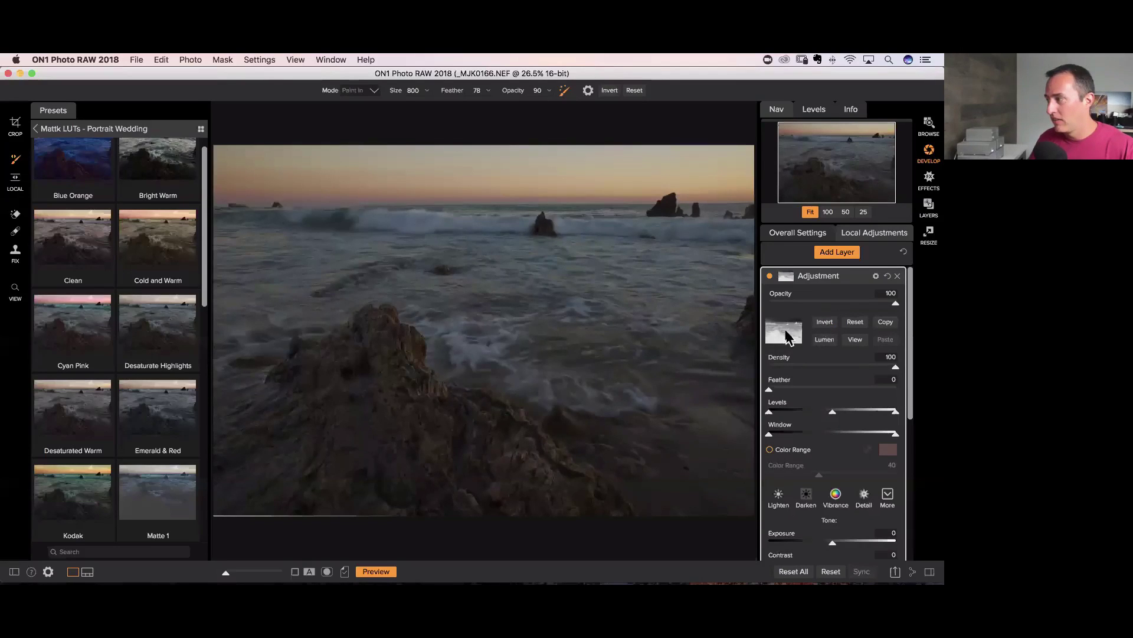
pyautogui.click(855, 340)
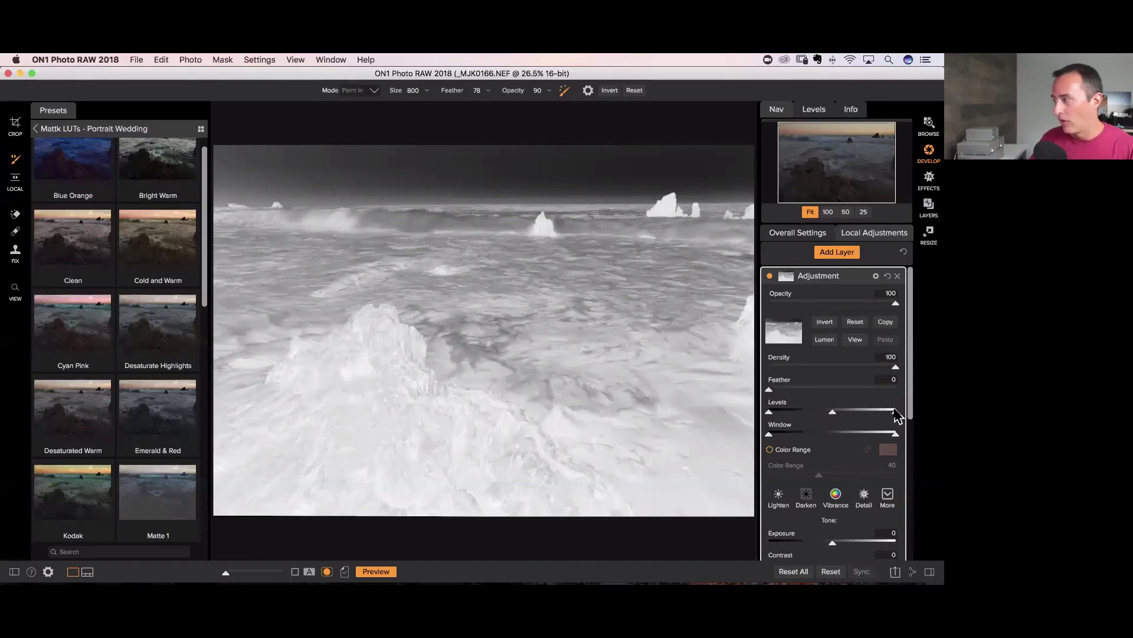
pyautogui.moveTo(892, 416); pyautogui.dragTo(853, 416)
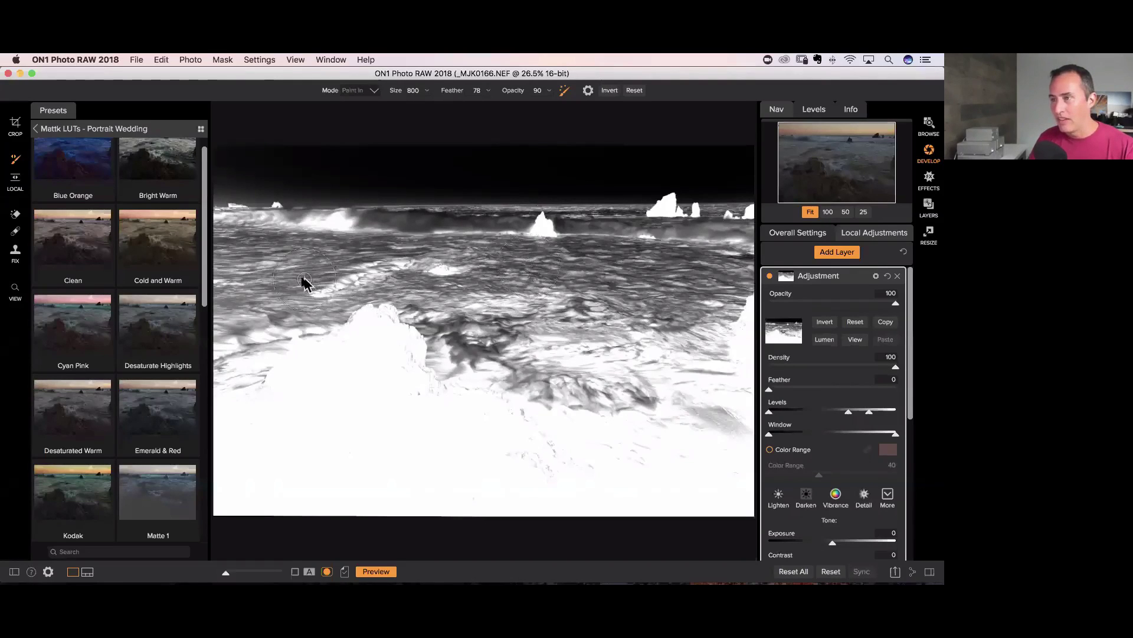
# - Paint the sky, the distant waves and the water down to the foreground rock's edge out of the mask
pyautogui.moveTo(303, 281); pyautogui.dragTo(286, 286)
pyautogui.press('super+z')
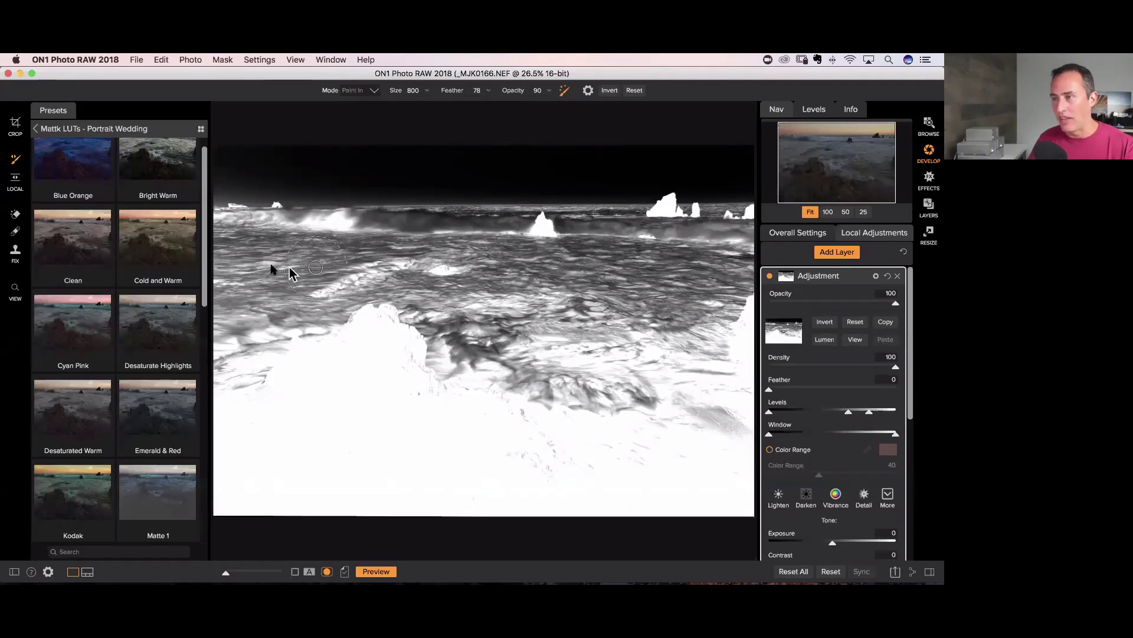
pyautogui.moveTo(283, 269)
pyautogui.mouseDown()
pyautogui.moveTo(372, 245)
pyautogui.moveTo(280, 225)
pyautogui.moveTo(382, 218)
pyautogui.moveTo(227, 217)
pyautogui.moveTo(439, 216)
pyautogui.moveTo(457, 201)
pyautogui.moveTo(545, 201)
pyautogui.moveTo(386, 206)
pyautogui.moveTo(759, 204)
pyautogui.moveTo(412, 221)
pyautogui.moveTo(684, 231)
pyautogui.moveTo(558, 259)
pyautogui.moveTo(751, 252)
pyautogui.moveTo(690, 306)
pyautogui.moveTo(601, 297)
pyautogui.moveTo(496, 252)
pyautogui.mouseUp()
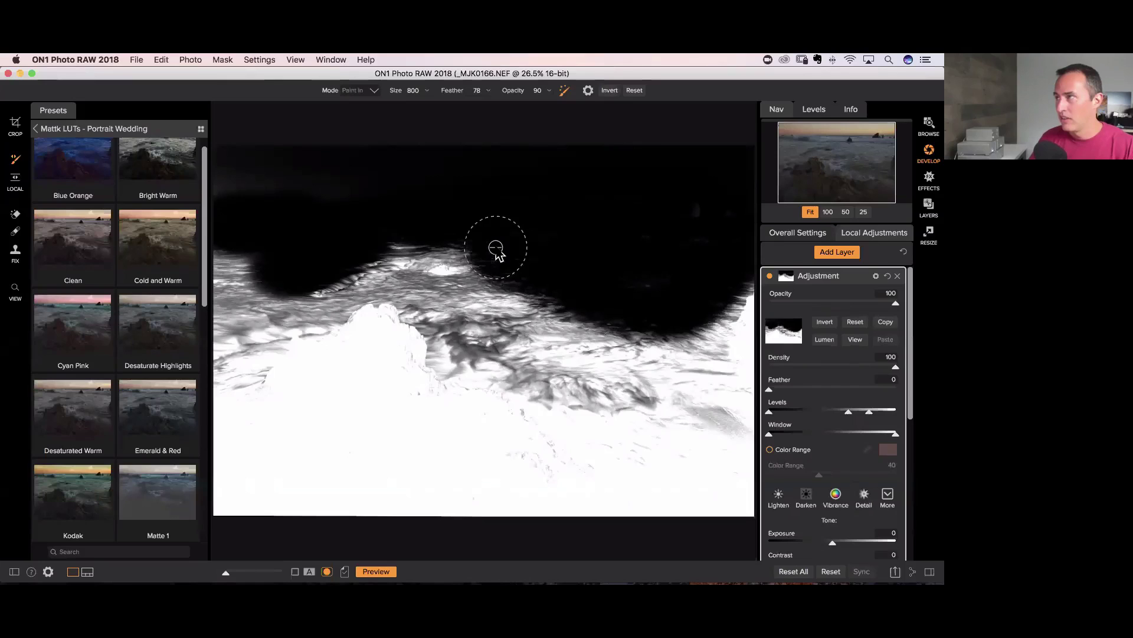
pyautogui.click(588, 91)
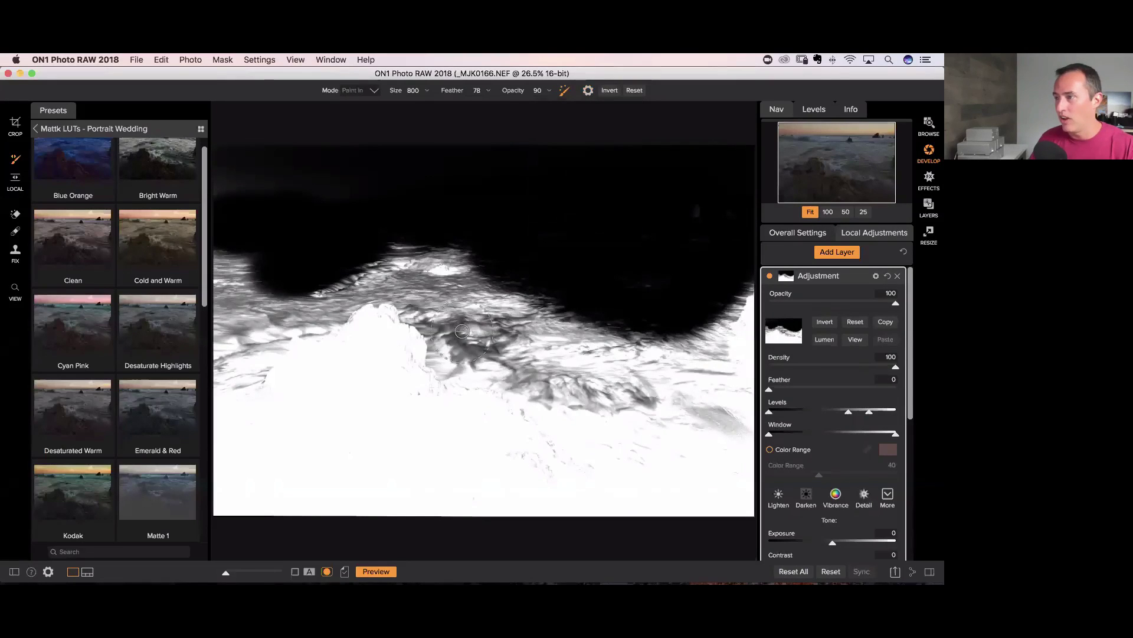
pyautogui.moveTo(461, 331)
pyautogui.mouseDown()
pyautogui.moveTo(428, 268)
pyautogui.moveTo(402, 251)
pyautogui.moveTo(402, 279)
pyautogui.moveTo(301, 303)
pyautogui.moveTo(336, 295)
pyautogui.moveTo(262, 328)
pyautogui.moveTo(247, 359)
pyautogui.moveTo(214, 376)
pyautogui.moveTo(280, 320)
pyautogui.moveTo(315, 312)
pyautogui.moveTo(200, 320)
pyautogui.moveTo(235, 241)
pyautogui.moveTo(220, 283)
pyautogui.moveTo(343, 226)
pyautogui.moveTo(423, 267)
pyautogui.moveTo(491, 247)
pyautogui.moveTo(492, 269)
pyautogui.moveTo(425, 304)
pyautogui.moveTo(458, 333)
pyautogui.moveTo(456, 363)
pyautogui.moveTo(514, 371)
pyautogui.moveTo(565, 408)
pyautogui.moveTo(593, 384)
pyautogui.moveTo(515, 336)
pyautogui.moveTo(501, 303)
pyautogui.moveTo(582, 341)
pyautogui.mouseUp()
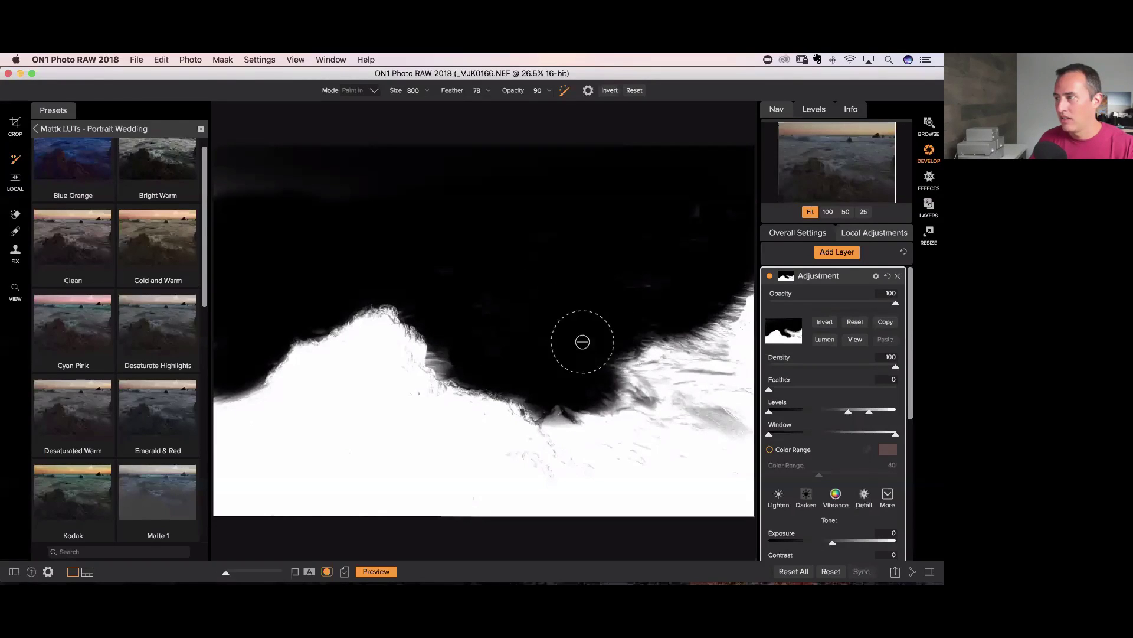
# - Check the Perfect Brush settings and paint the water and sand beside the foreground rock out of the mask, keeping the rock at the photo's edge
pyautogui.click(588, 89)
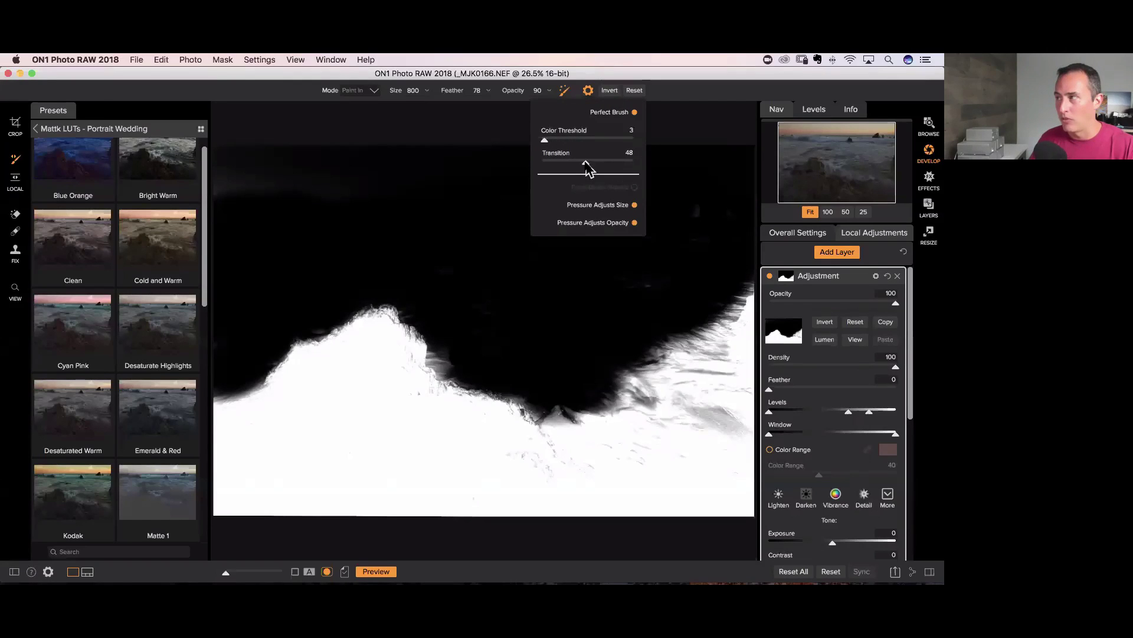
pyautogui.moveTo(473, 331)
pyautogui.mouseDown()
pyautogui.moveTo(446, 349)
pyautogui.moveTo(490, 337)
pyautogui.mouseUp()
pyautogui.press('super+z')
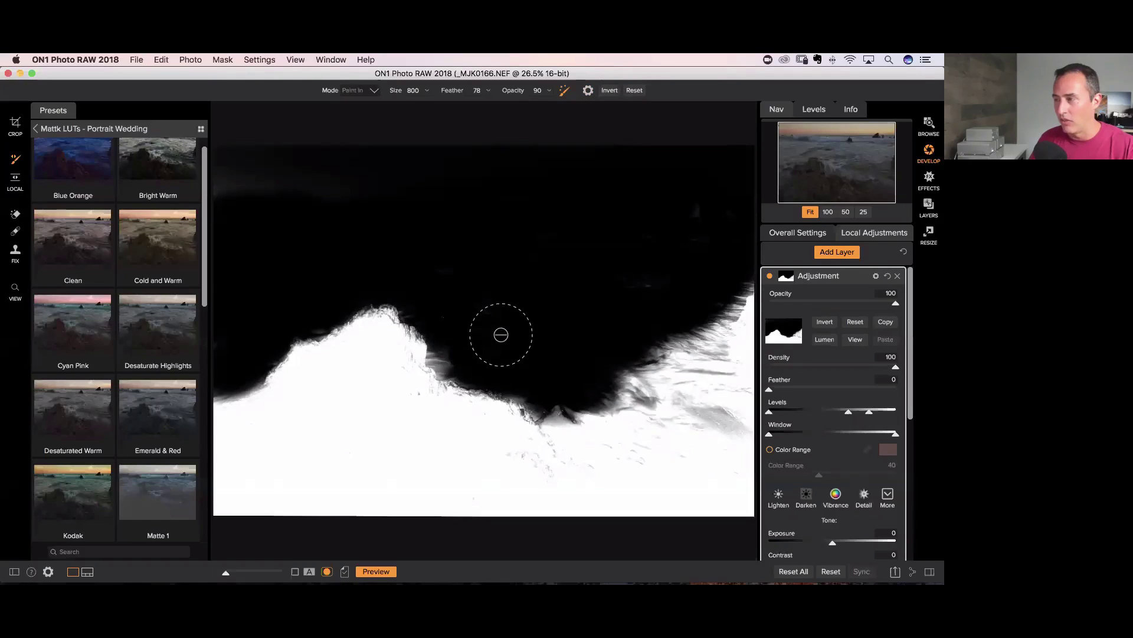
pyautogui.moveTo(655, 375)
pyautogui.mouseDown()
pyautogui.moveTo(707, 383)
pyautogui.moveTo(732, 295)
pyautogui.moveTo(742, 425)
pyautogui.moveTo(559, 384)
pyautogui.moveTo(537, 391)
pyautogui.moveTo(745, 517)
pyautogui.mouseUp()
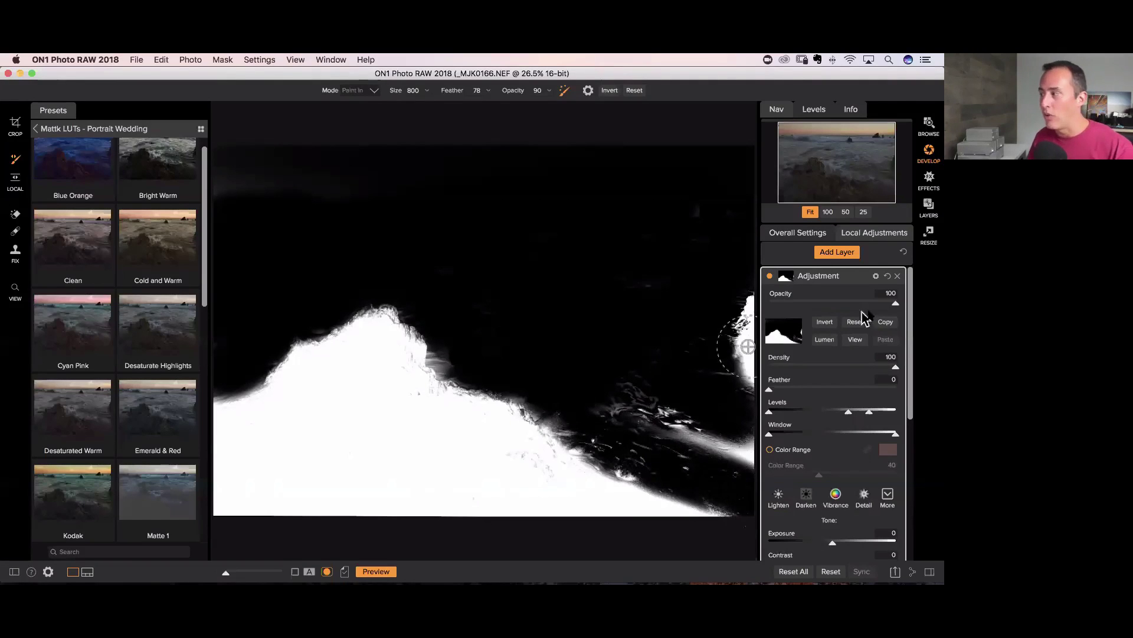
# - Return to the photo view and set the layer's exposure to 0.4, contrast to 21 and temperature to 21, and raise its structure
pyautogui.click(855, 341)
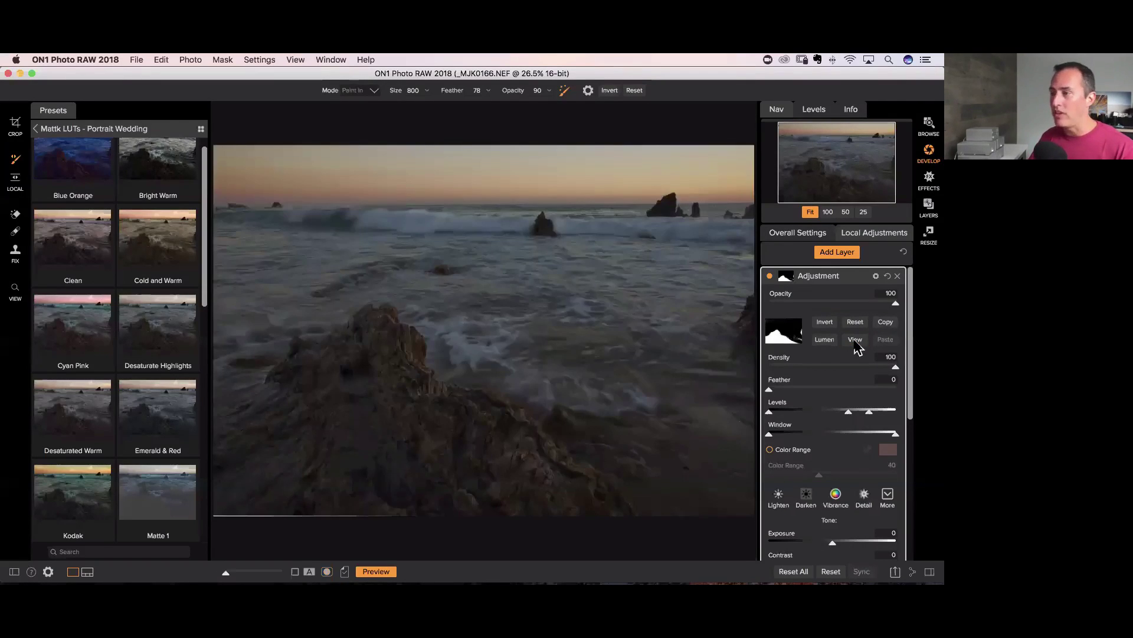
pyautogui.scroll(-4, 843, 416)
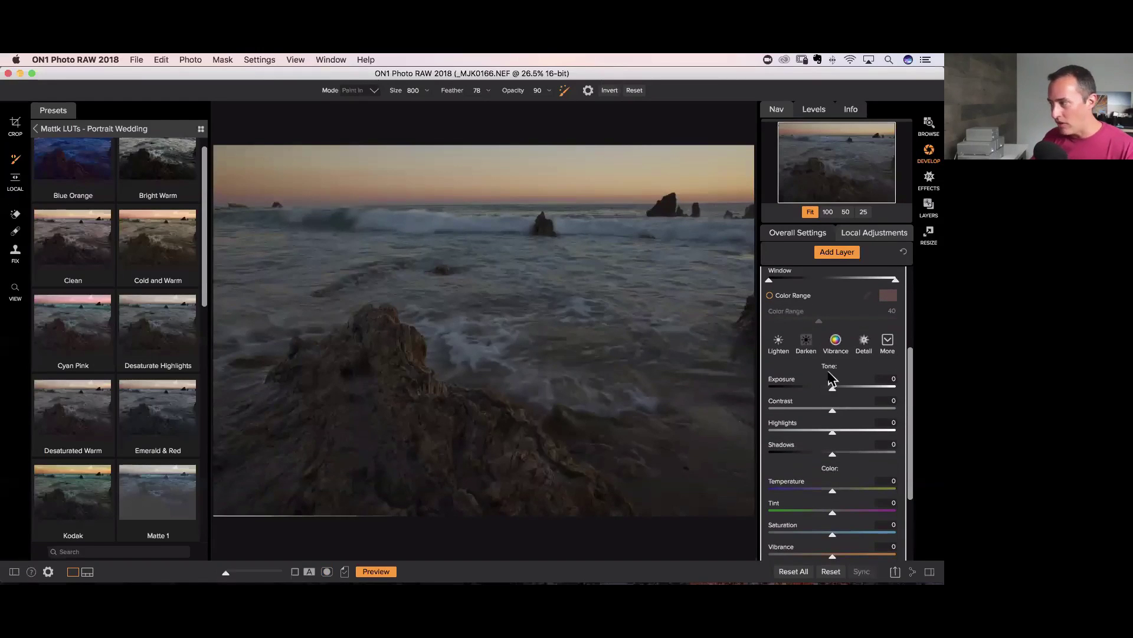
pyautogui.moveTo(837, 388); pyautogui.dragTo(846, 394)
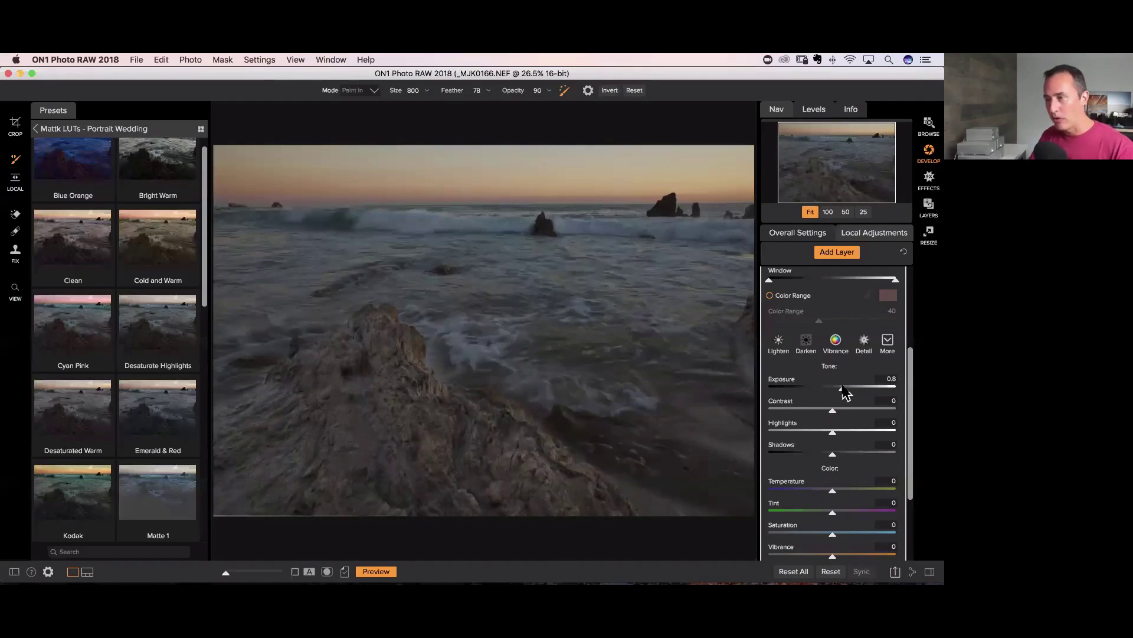
pyautogui.scroll(-3, 846, 394)
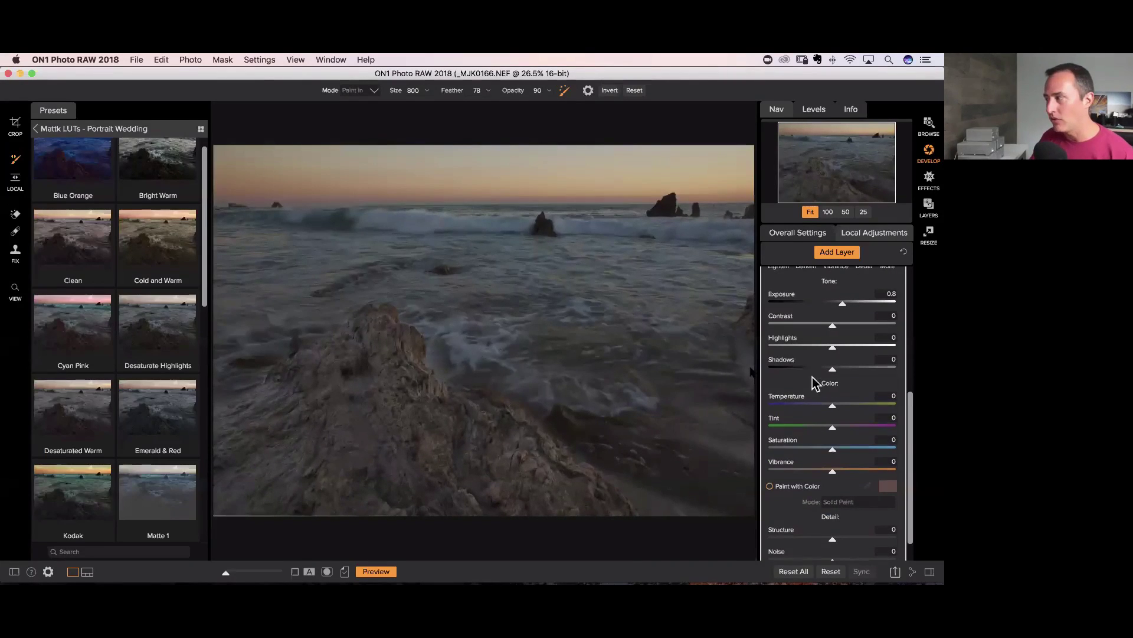
pyautogui.moveTo(833, 406)
pyautogui.mouseDown()
pyautogui.moveTo(858, 406)
pyautogui.moveTo(837, 406)
pyautogui.mouseUp()
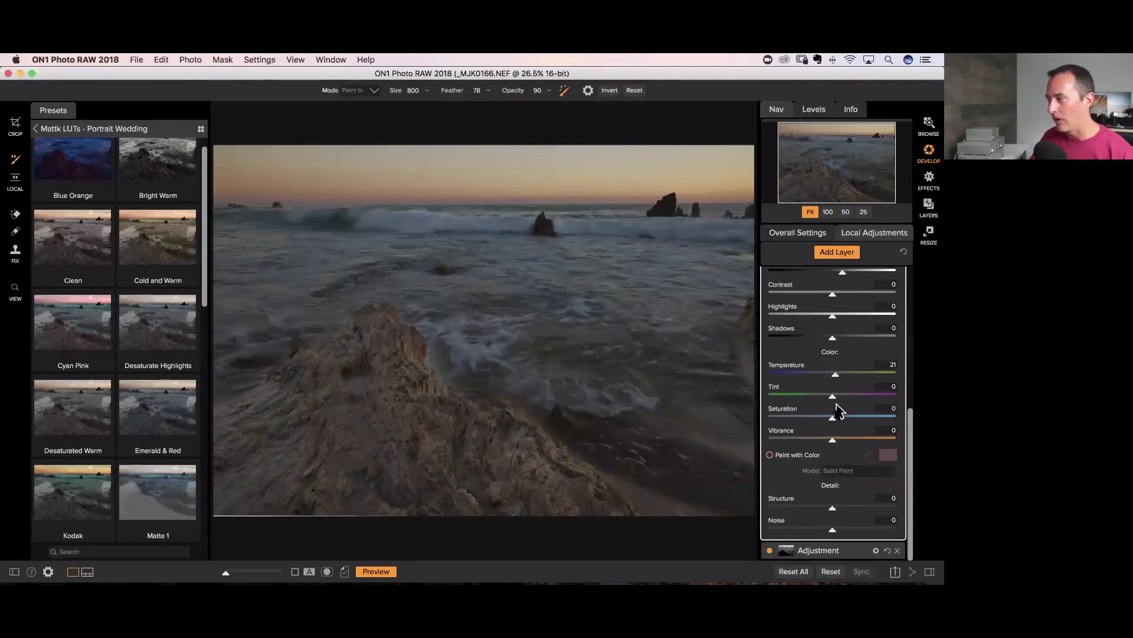
pyautogui.moveTo(832, 508)
pyautogui.mouseDown()
pyautogui.moveTo(877, 514)
pyautogui.moveTo(850, 515)
pyautogui.mouseUp()
pyautogui.scroll(3, 849, 414)
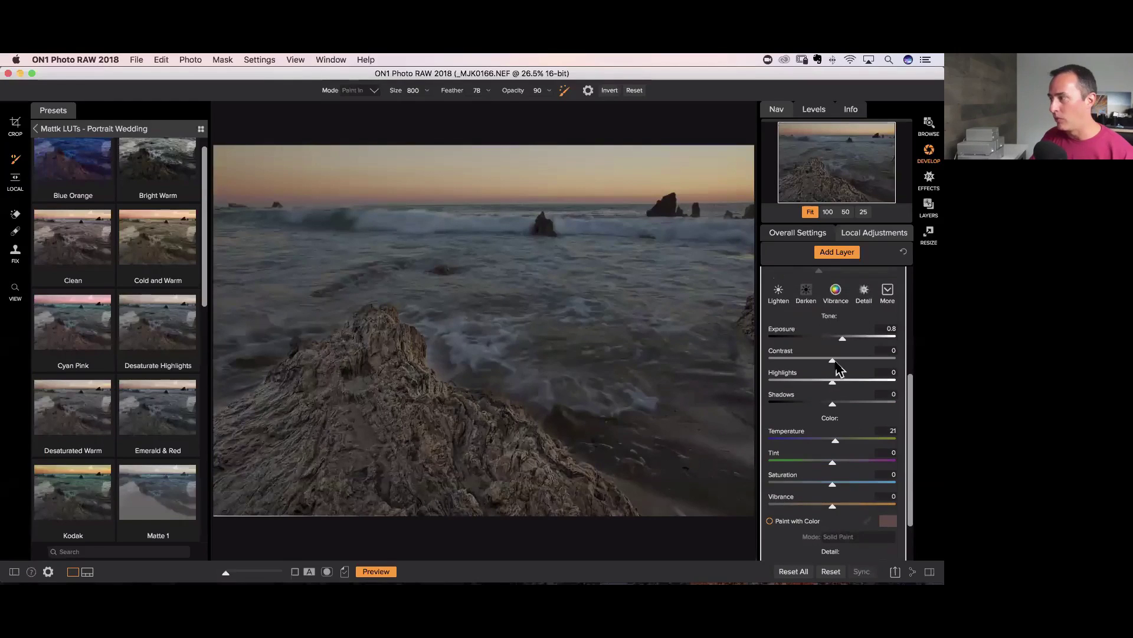
pyautogui.moveTo(833, 360)
pyautogui.mouseDown()
pyautogui.moveTo(846, 362)
pyautogui.moveTo(842, 343)
pyautogui.mouseUp()
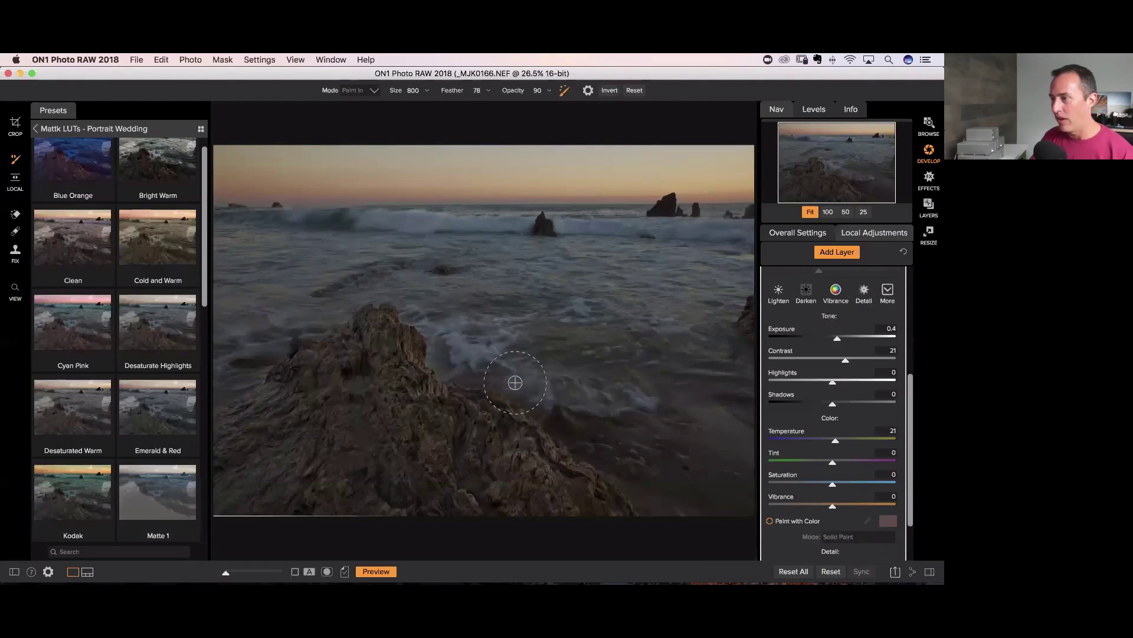
# - Reduce the masking brush size to 300
pyautogui.press('[')
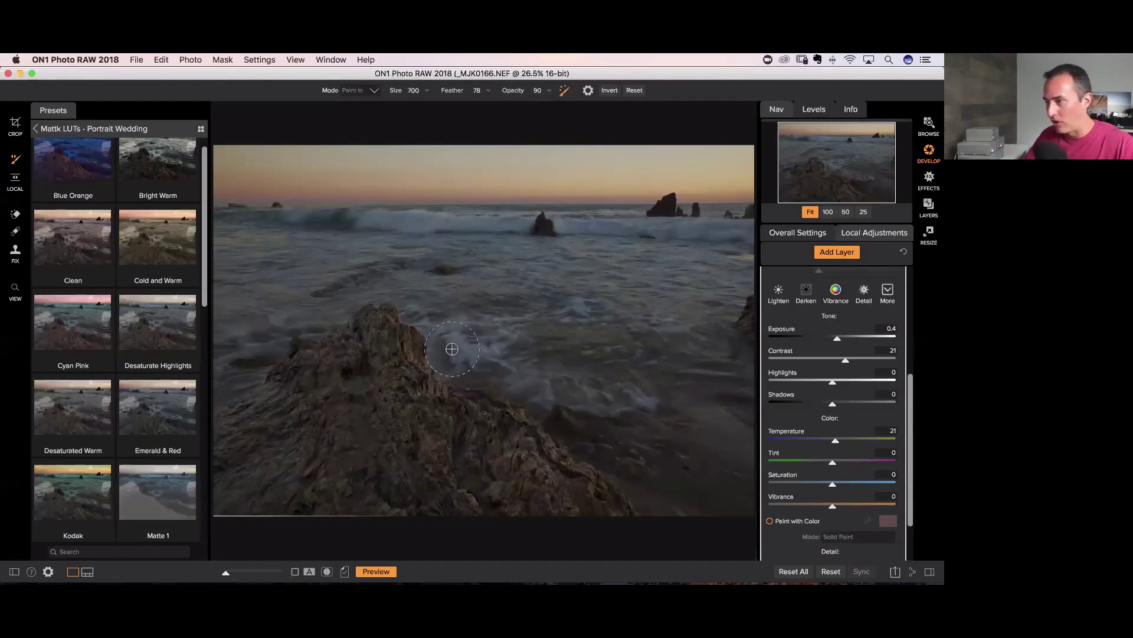
pyautogui.press('[')
pyautogui.press('[')
pyautogui.press('[')
pyautogui.press('[')
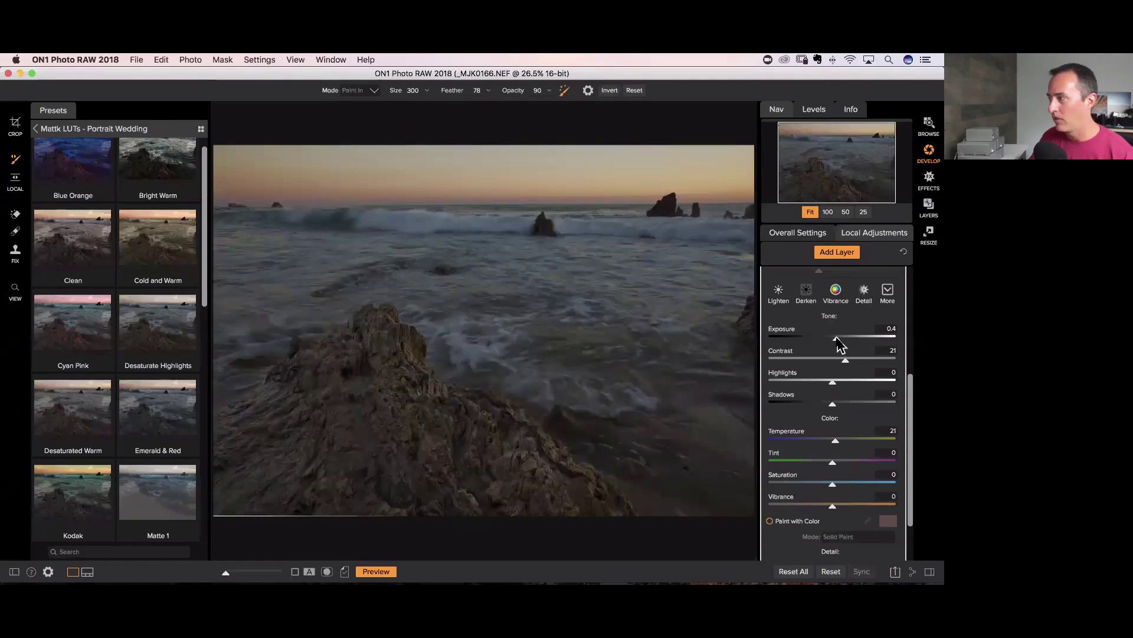
# - Toggle the rock's Adjustment layer off and on to compare the photo before and after, leaving it enabled
pyautogui.scroll(3, 814, 336)
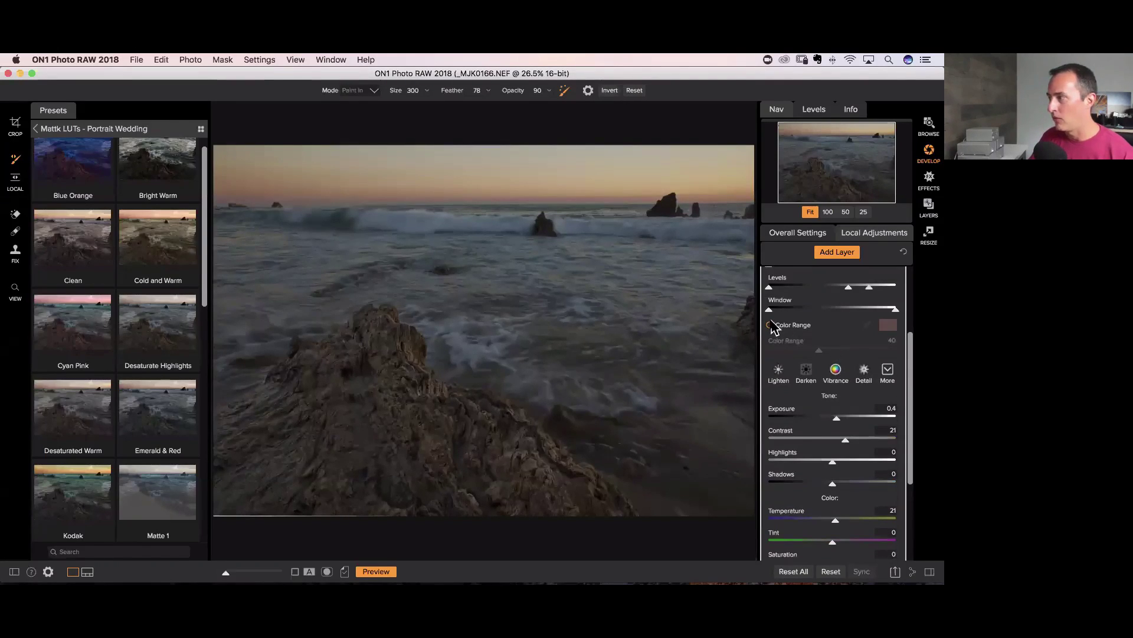
pyautogui.scroll(3, 775, 329)
pyautogui.click(771, 276)
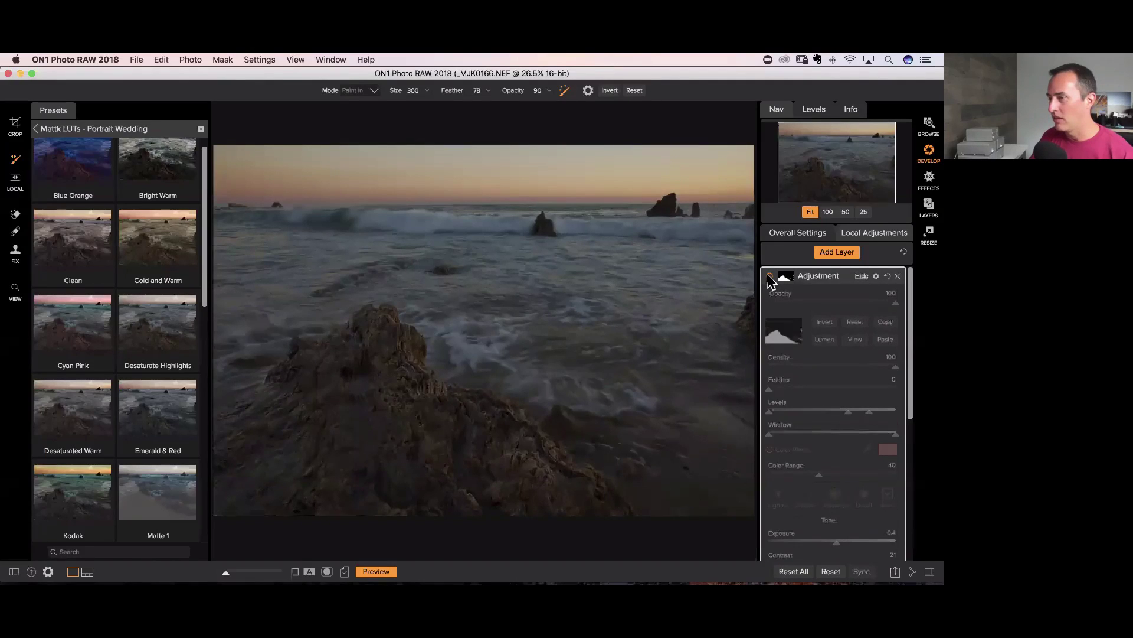
pyautogui.click(769, 276)
pyautogui.click(770, 276)
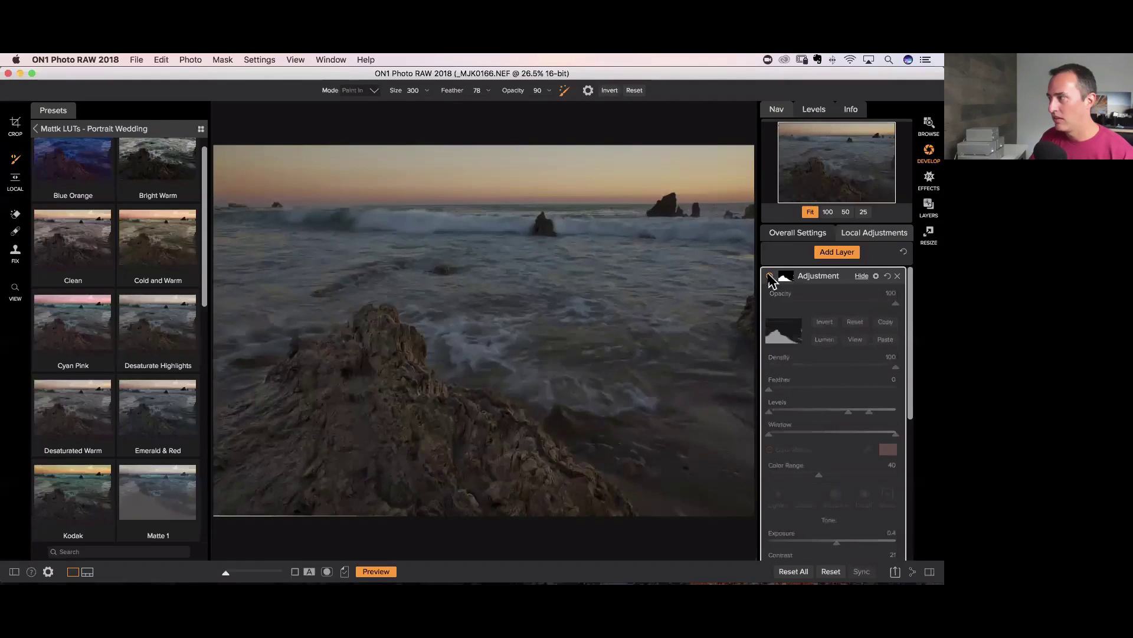
pyautogui.click(770, 276)
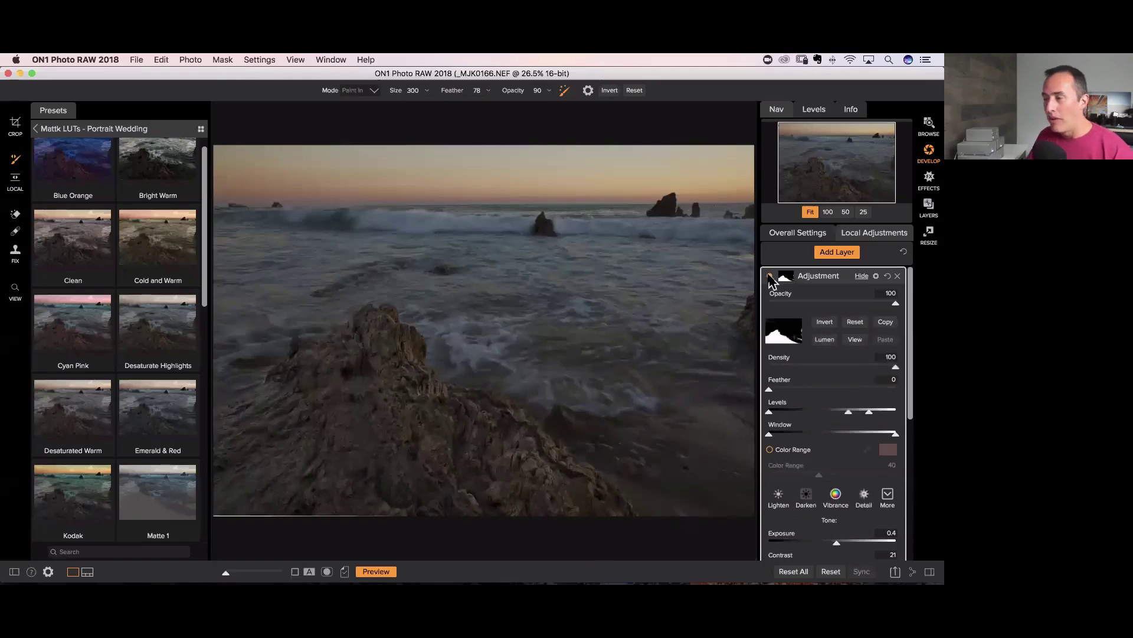
pyautogui.click(769, 277)
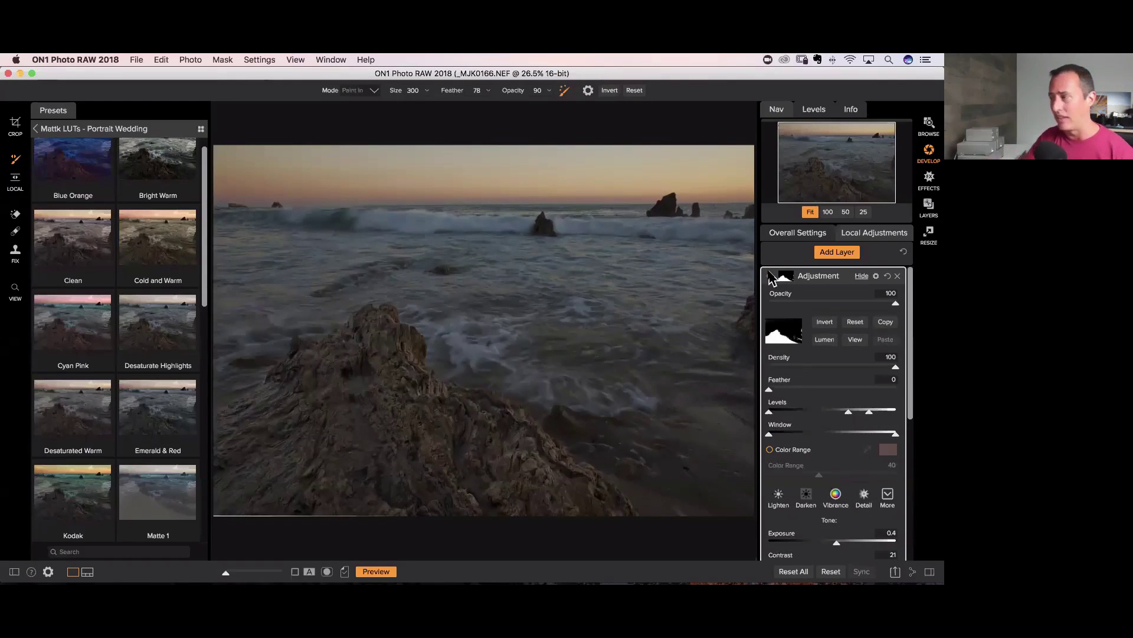
# - Collapse the rock's Adjustment layer and show the photo's overall Tone & Color settings
pyautogui.click(863, 276)
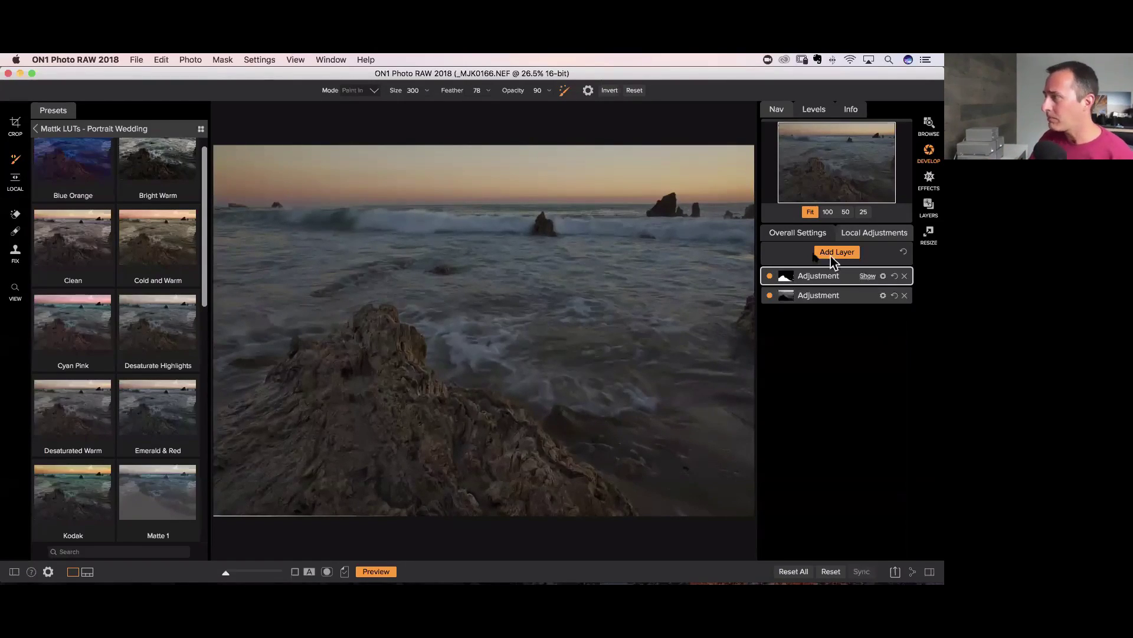
pyautogui.click(789, 235)
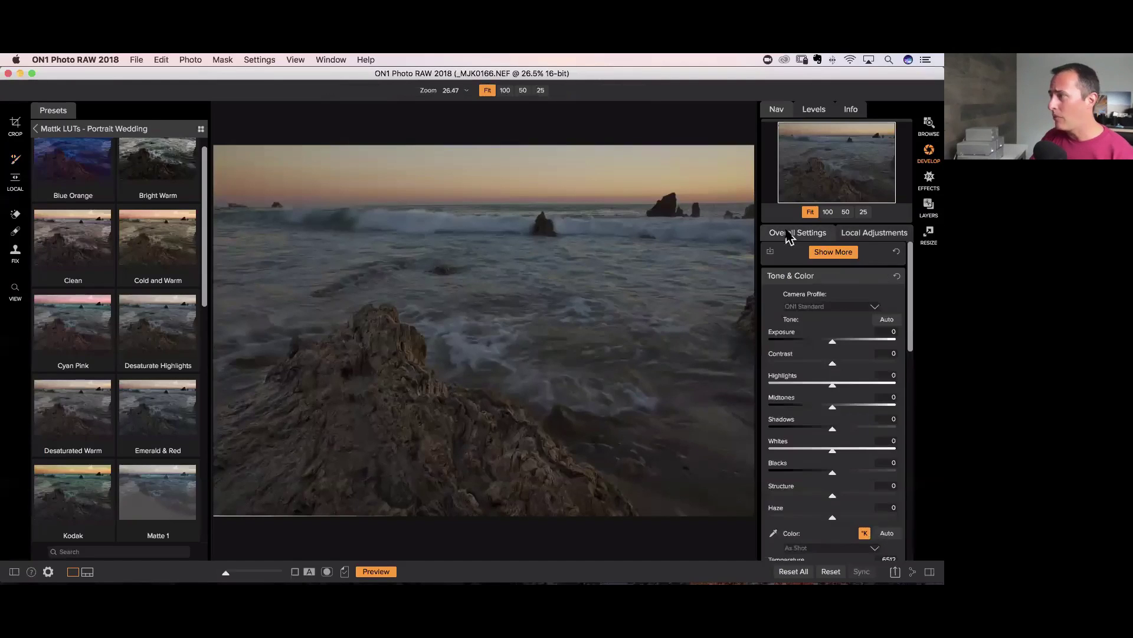
pyautogui.scroll(-2, 833, 334)
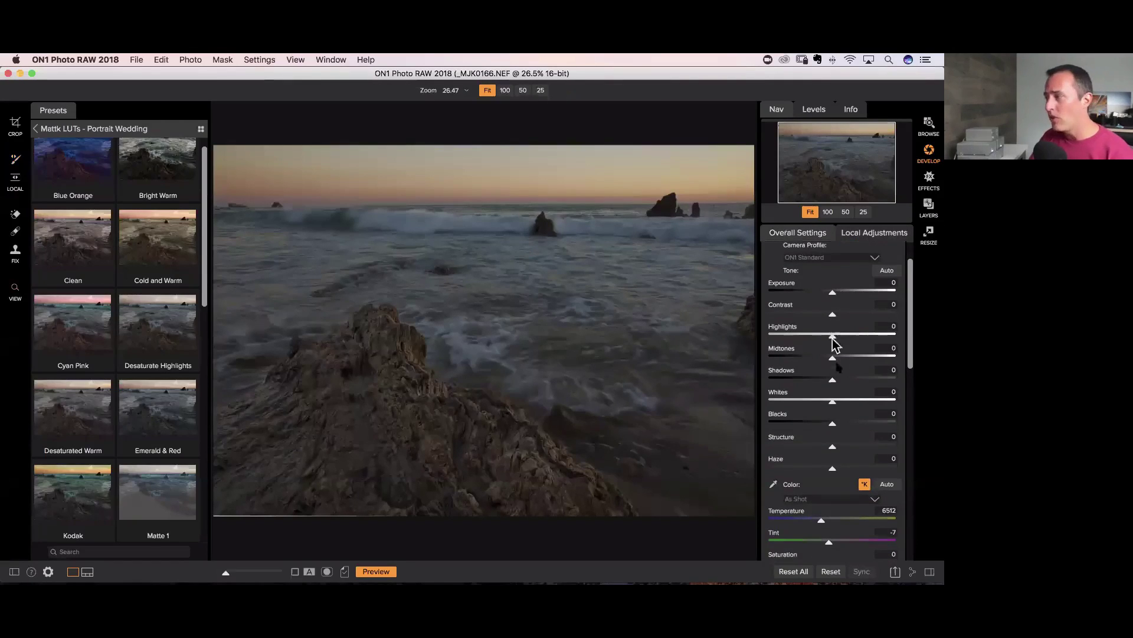
# - Set the photo's overall whites to 17, blacks to -12 and color temperature to 6638
pyautogui.moveTo(834, 402); pyautogui.dragTo(842, 403)
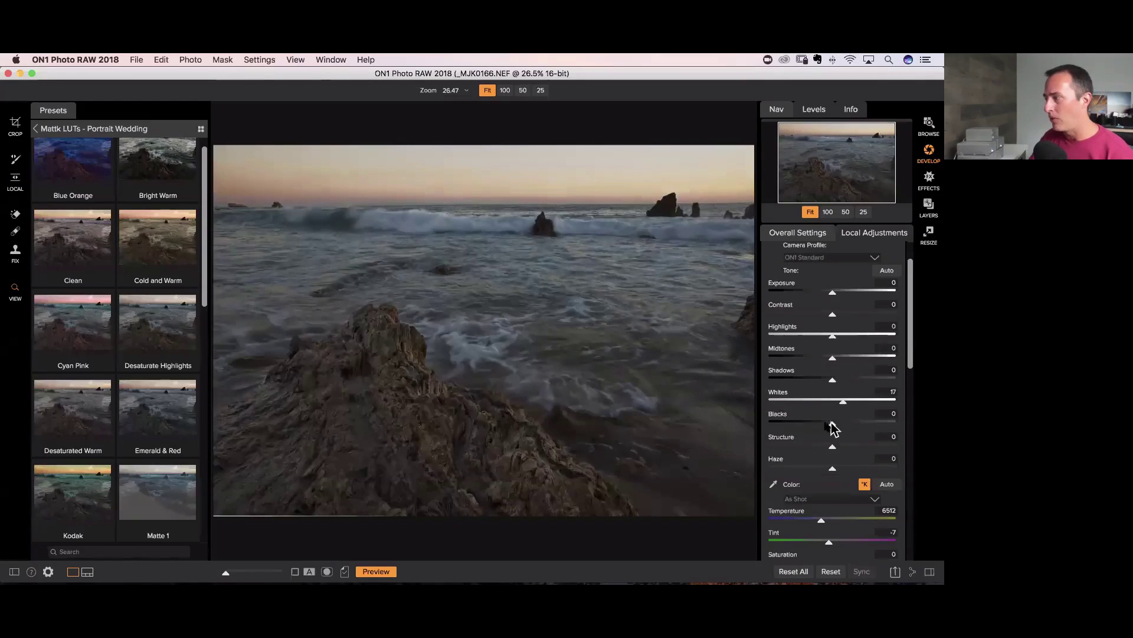
pyautogui.moveTo(833, 424); pyautogui.dragTo(825, 423)
pyautogui.scroll(-2, 828, 426)
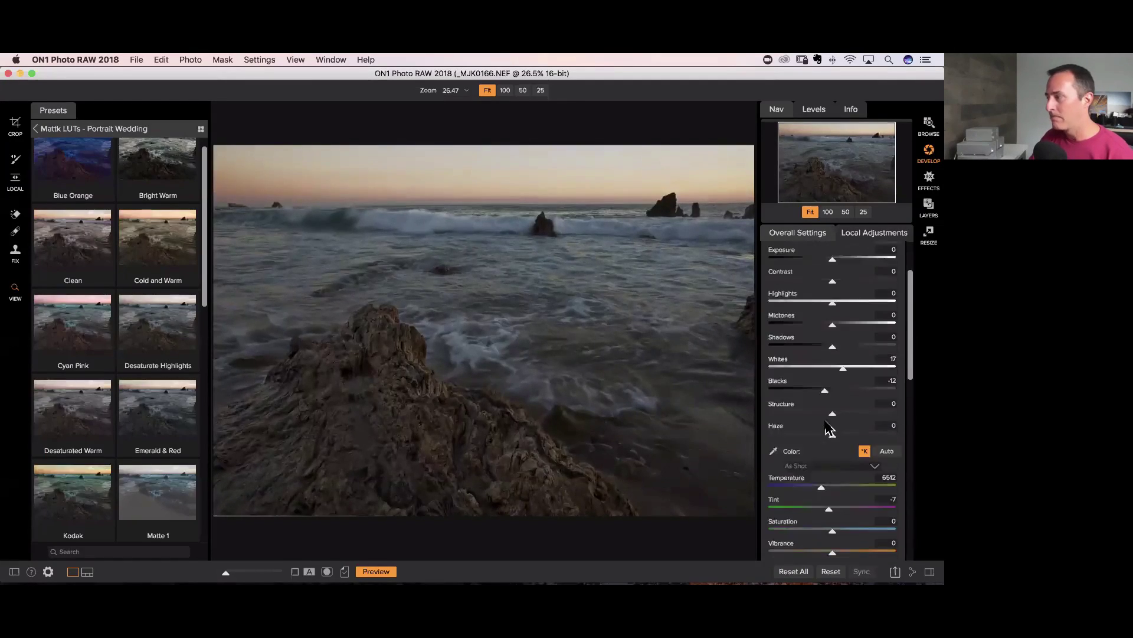
pyautogui.scroll(-5, 825, 421)
pyautogui.moveTo(822, 394); pyautogui.dragTo(823, 394)
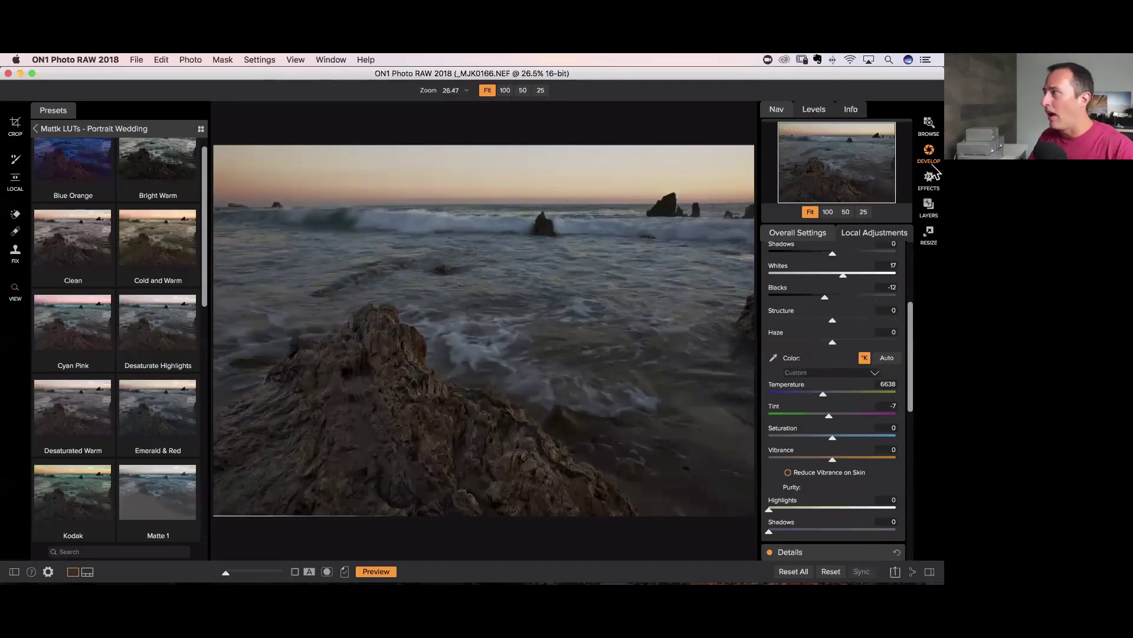
# - Switch to Effects and look through the list of preset categories
pyautogui.click(922, 182)
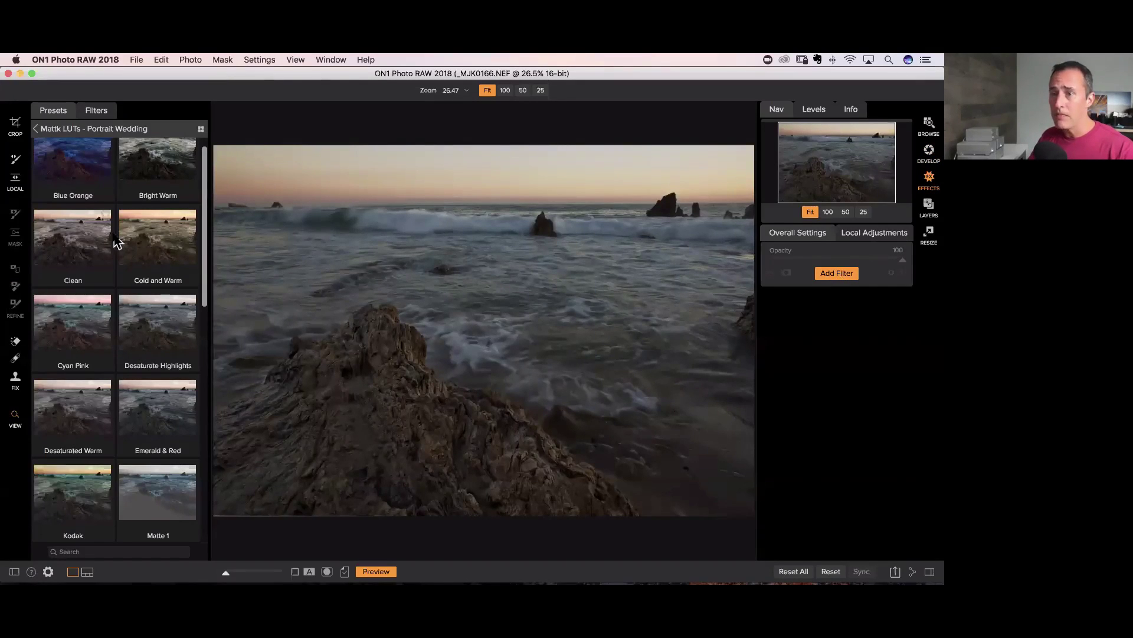
pyautogui.scroll(-4, 101, 300)
pyautogui.scroll(5, 101, 301)
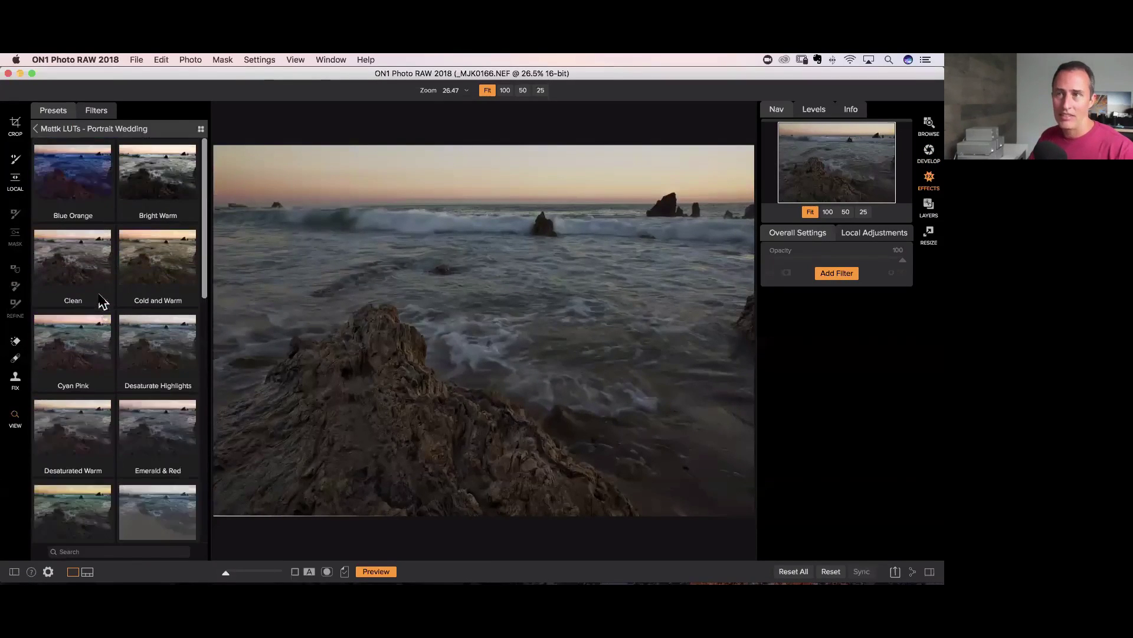
pyautogui.click(36, 129)
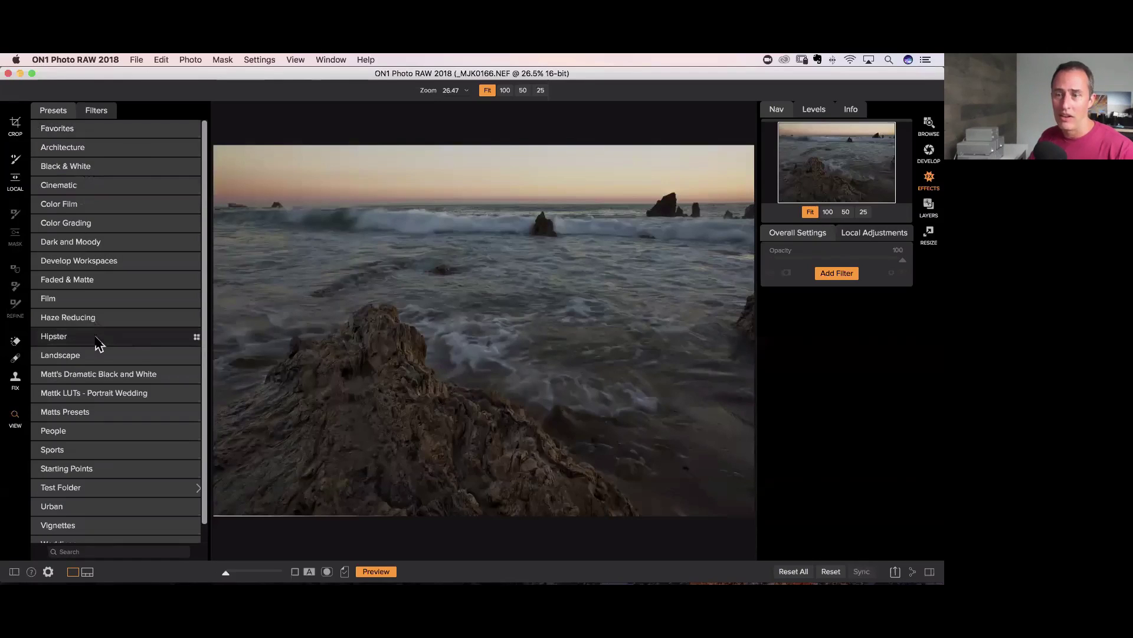
pyautogui.scroll(-1, 99, 343)
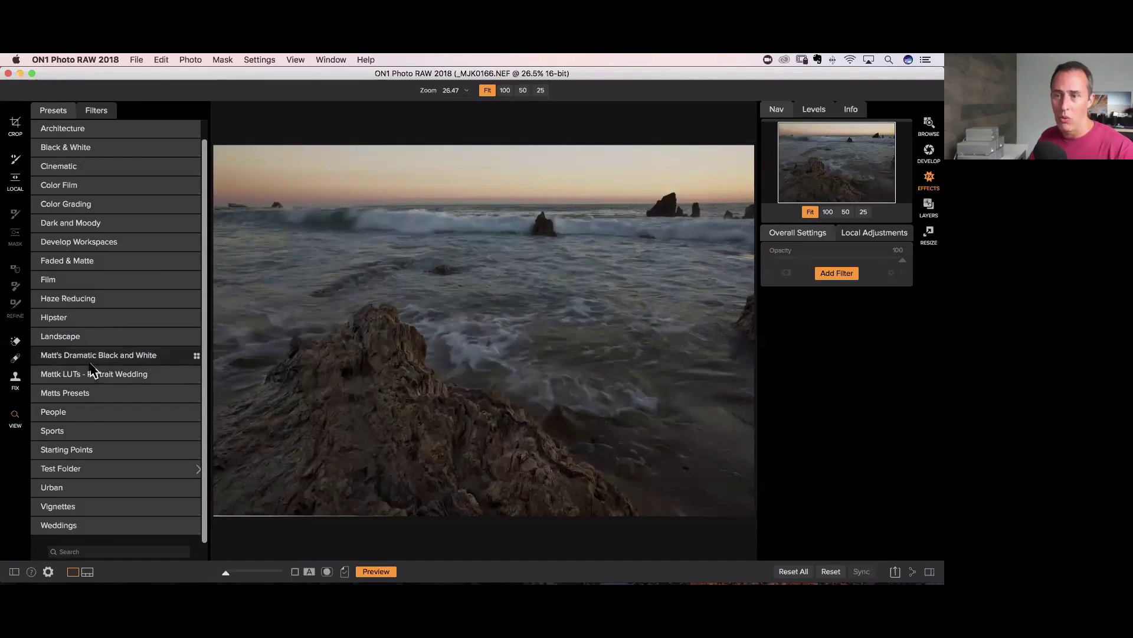
pyautogui.scroll(1, 137, 459)
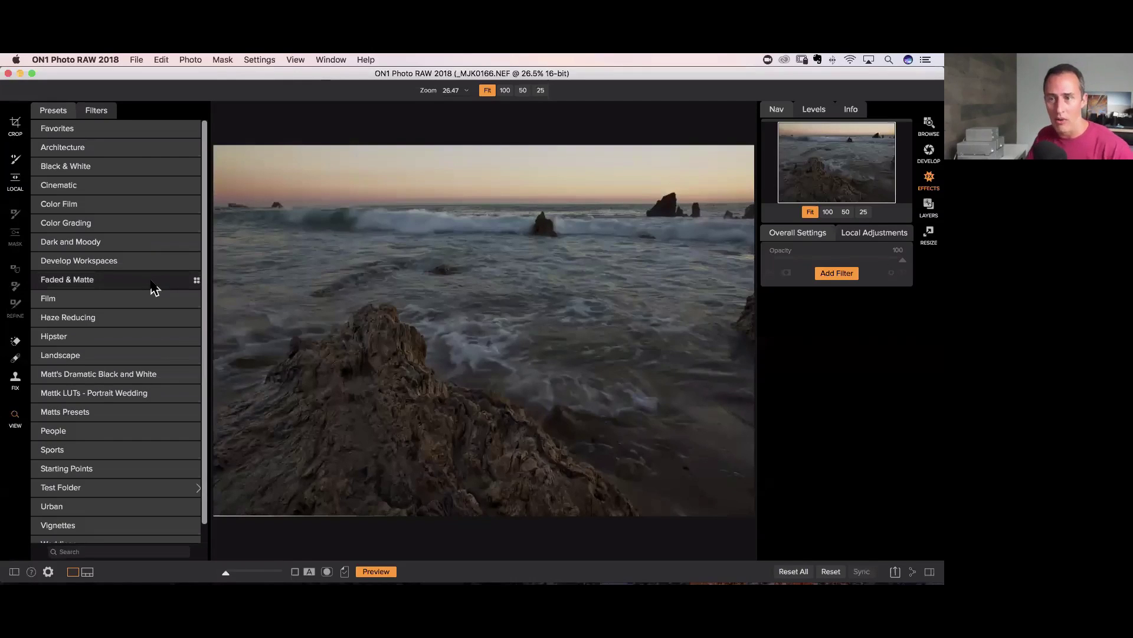
pyautogui.scroll(-1, 153, 290)
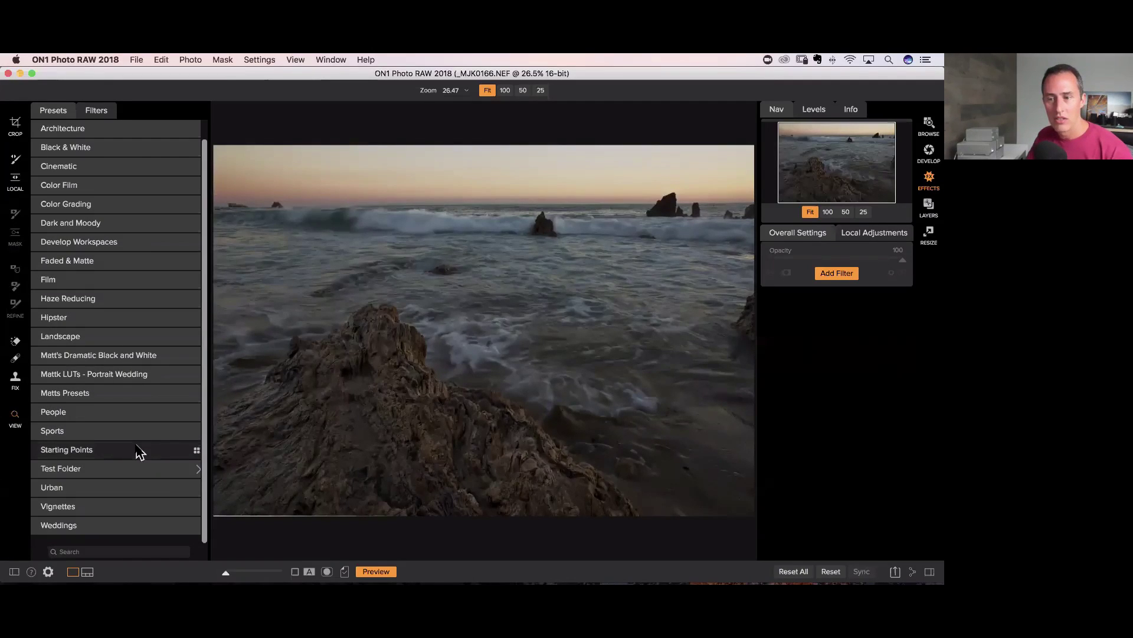
# - Apply the Sunglow preset from the Sunshine filters and set its warmth to 20
pyautogui.click(105, 118)
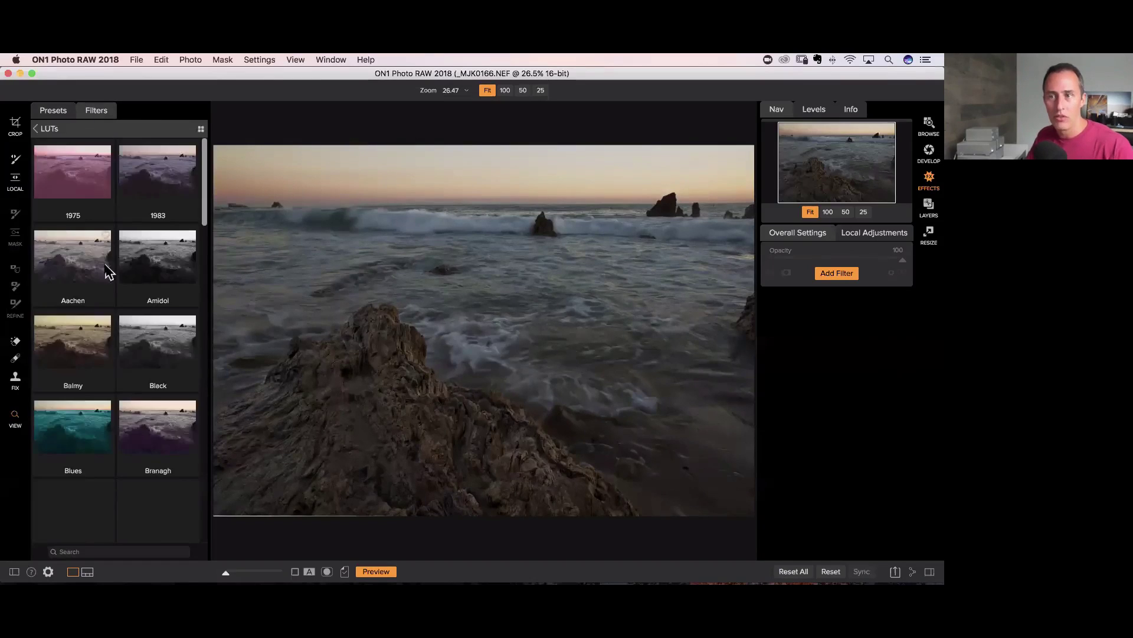
pyautogui.scroll(-1, 106, 242)
pyautogui.click(44, 130)
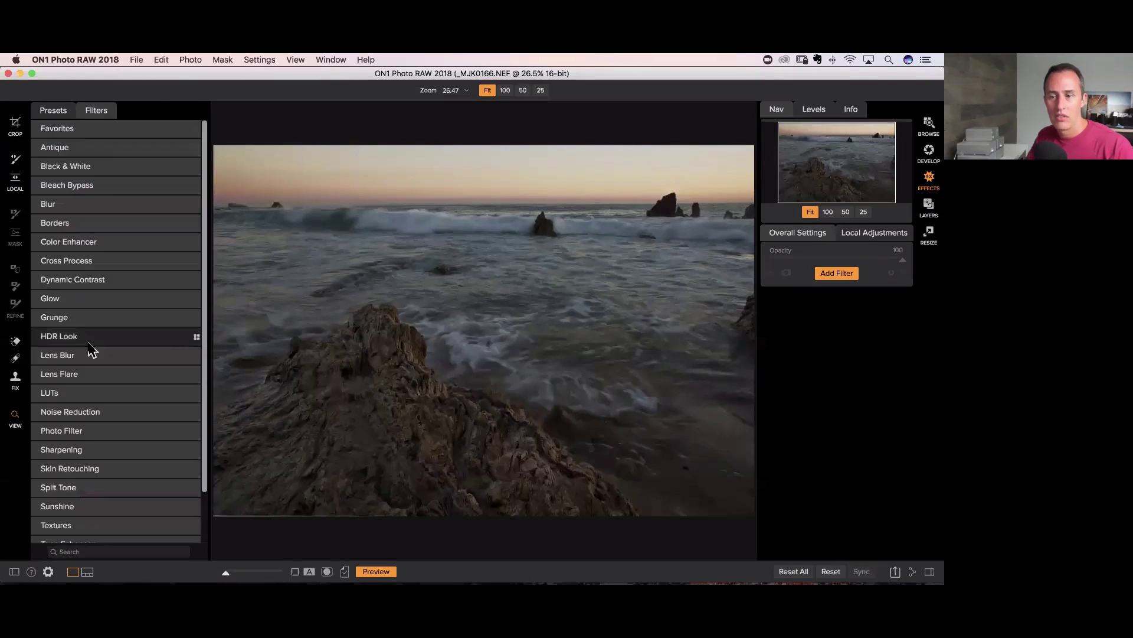
pyautogui.scroll(-3, 89, 351)
pyautogui.click(80, 454)
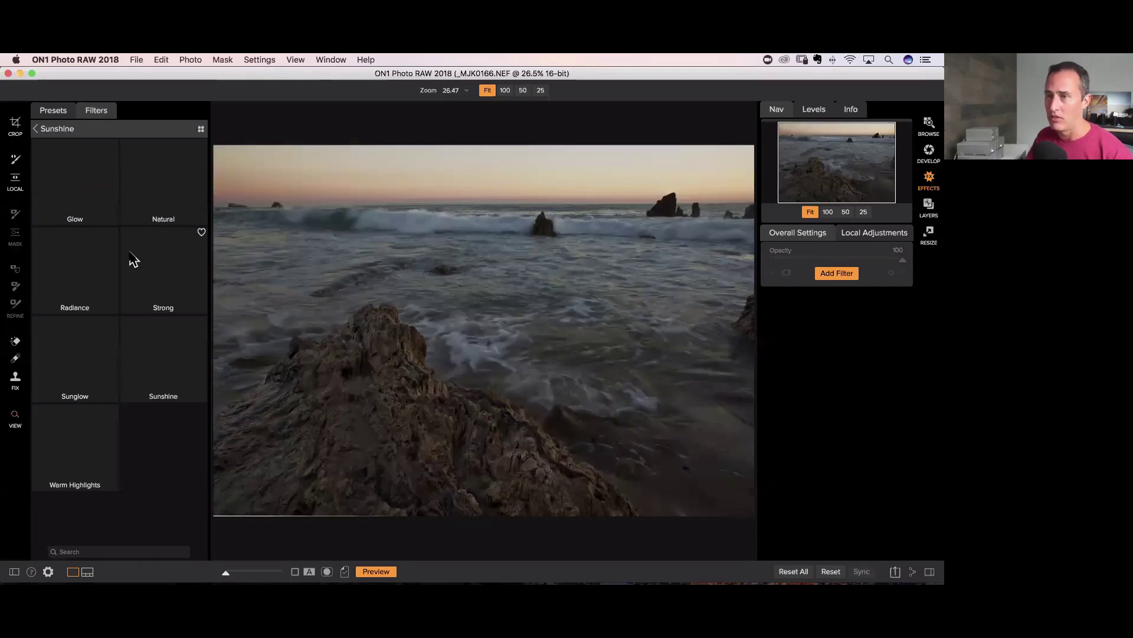
pyautogui.click(167, 355)
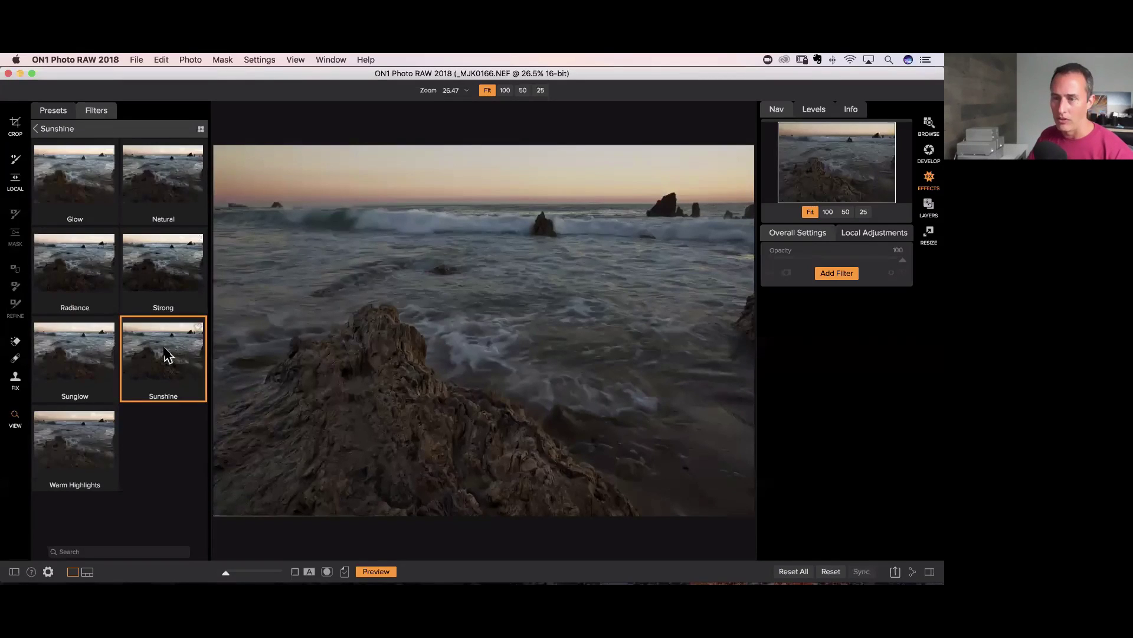
pyautogui.click(94, 363)
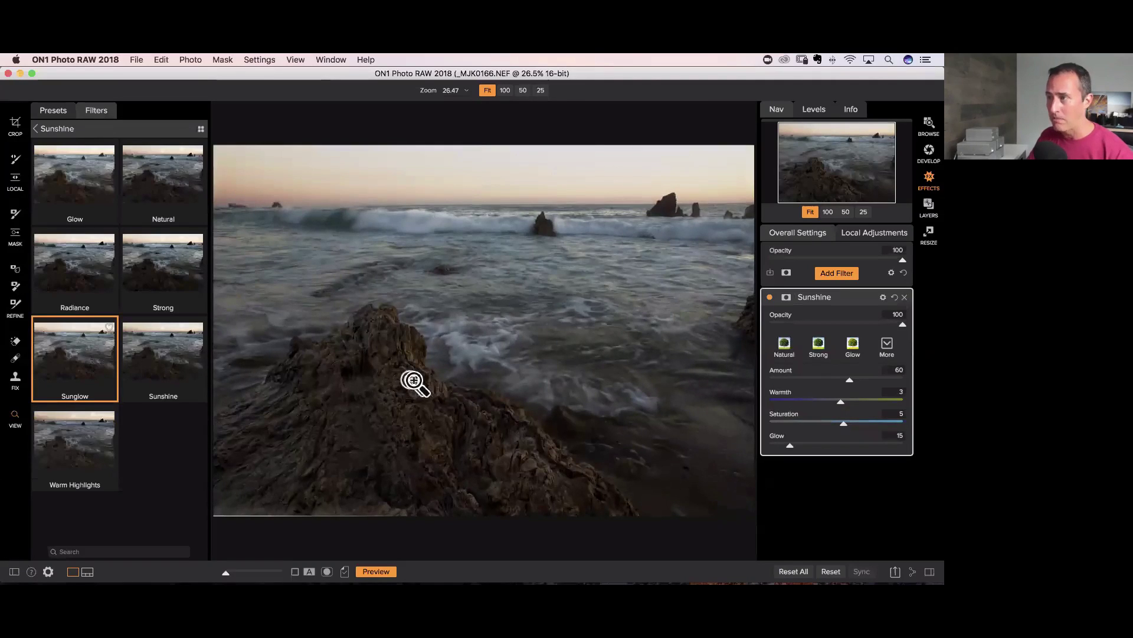
pyautogui.moveTo(852, 400); pyautogui.dragTo(866, 401)
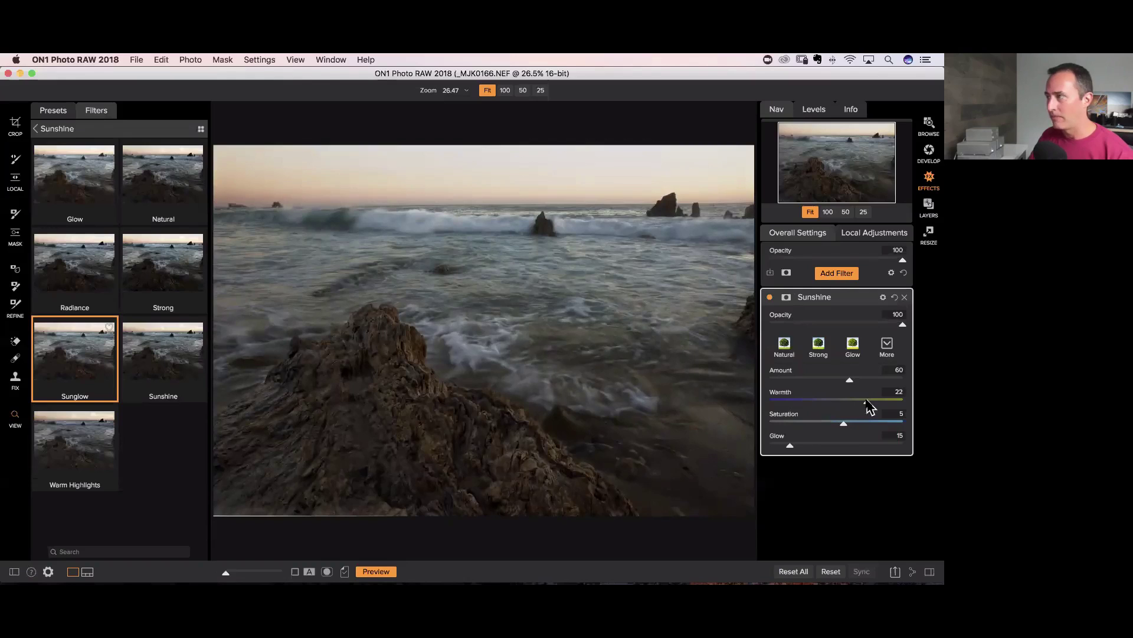
# - Try a Big Softy Vignette filter with brightness -14 and remove it again
pyautogui.click(836, 273)
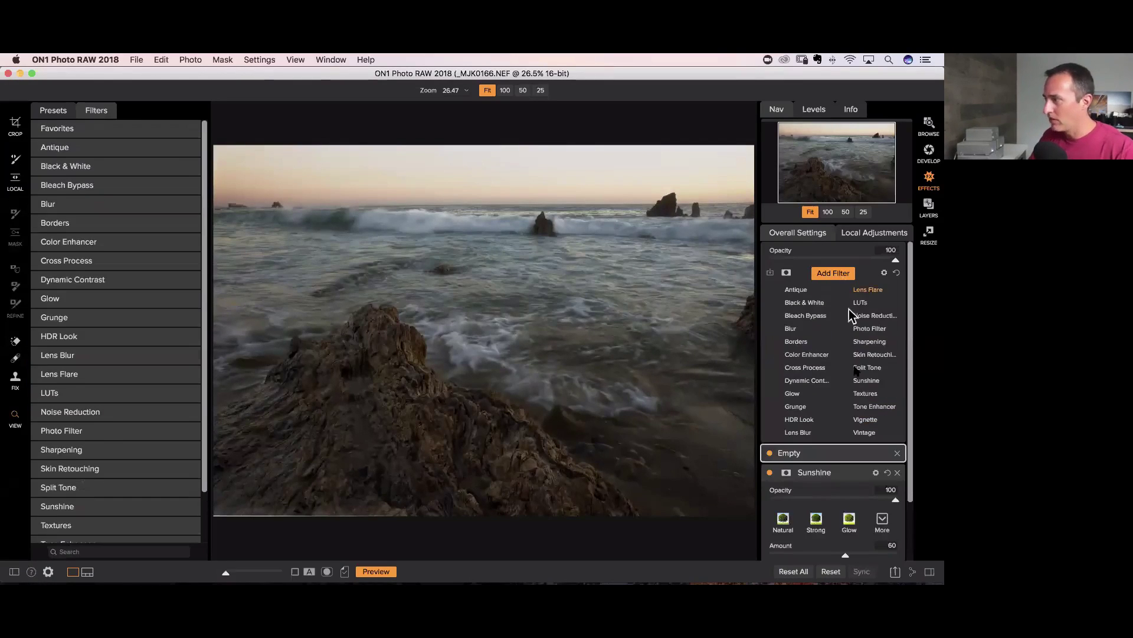
pyautogui.click(865, 419)
pyautogui.click(835, 348)
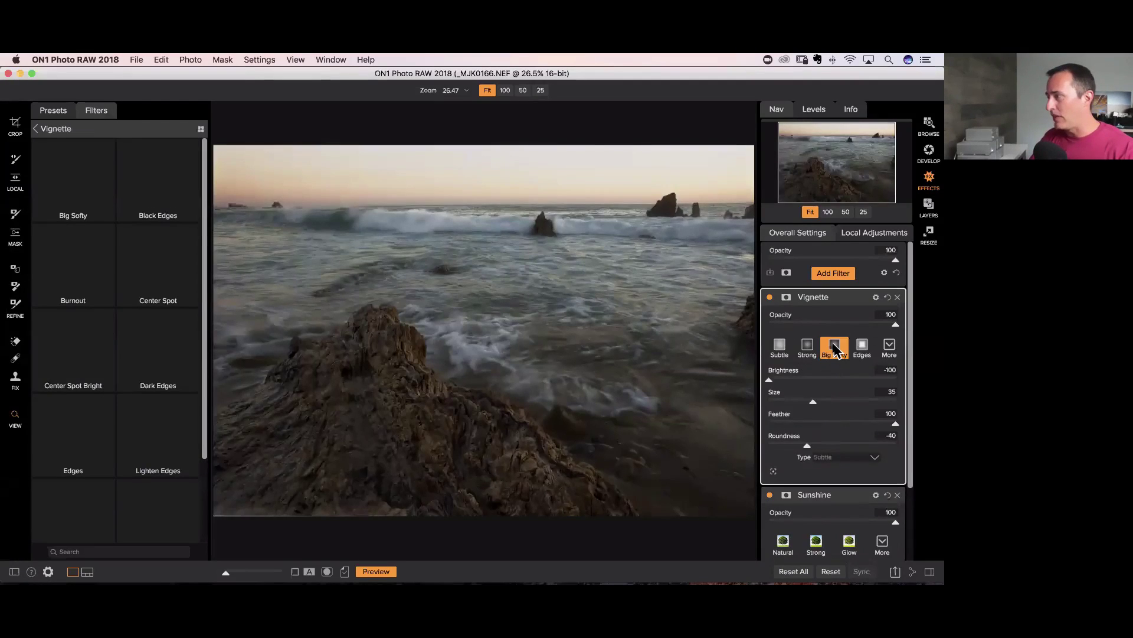
pyautogui.moveTo(769, 381); pyautogui.dragTo(827, 387)
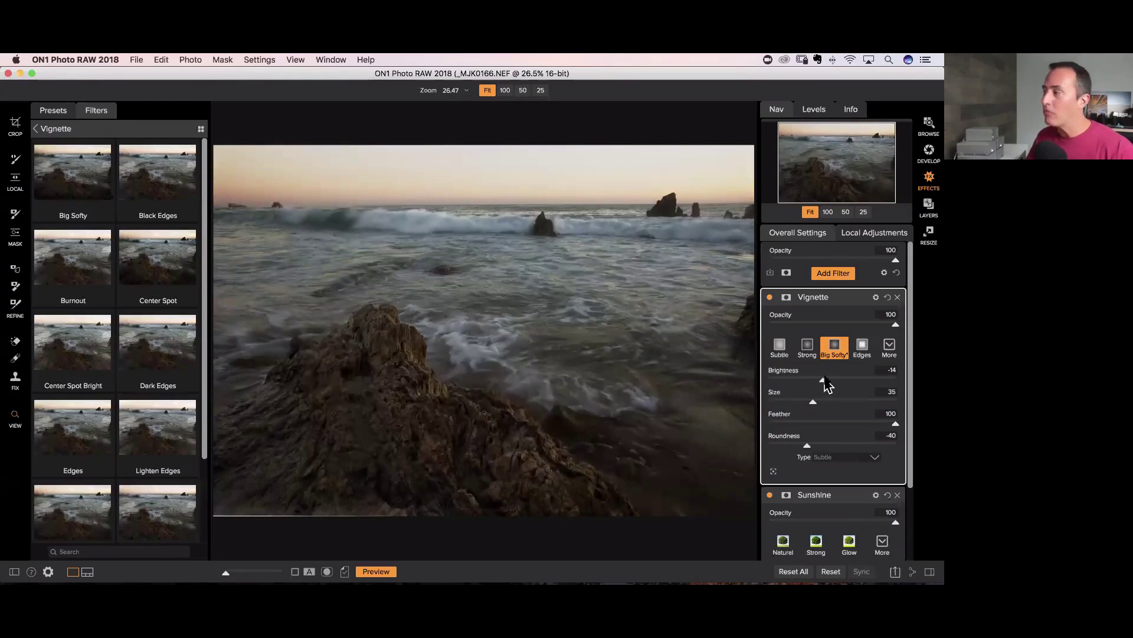
pyautogui.click(897, 297)
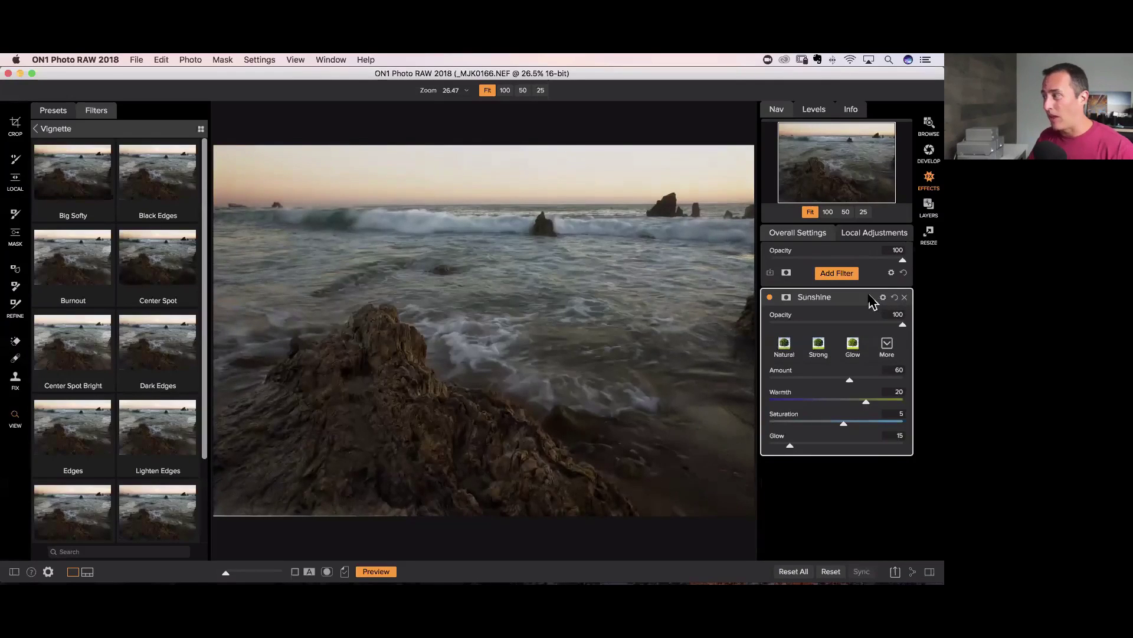
# - Collapse the Sunshine filter and, in Develop's local adjustments, set the lower Adjustment layer's exposure to -2 and temperature to 58
pyautogui.click(872, 299)
pyautogui.click(929, 153)
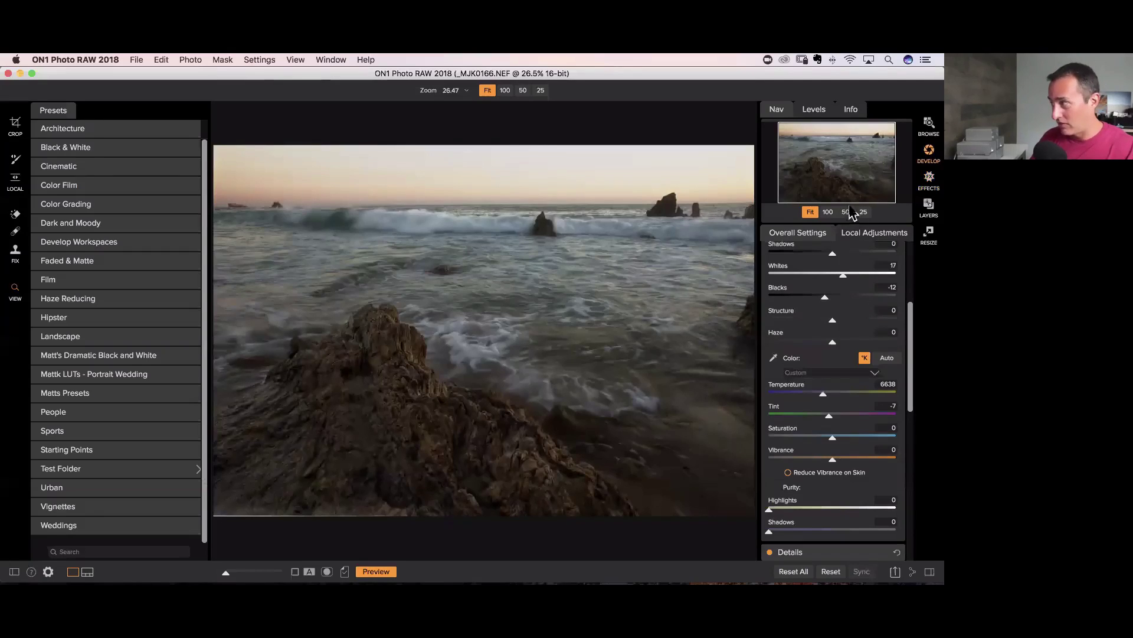
pyautogui.click(864, 236)
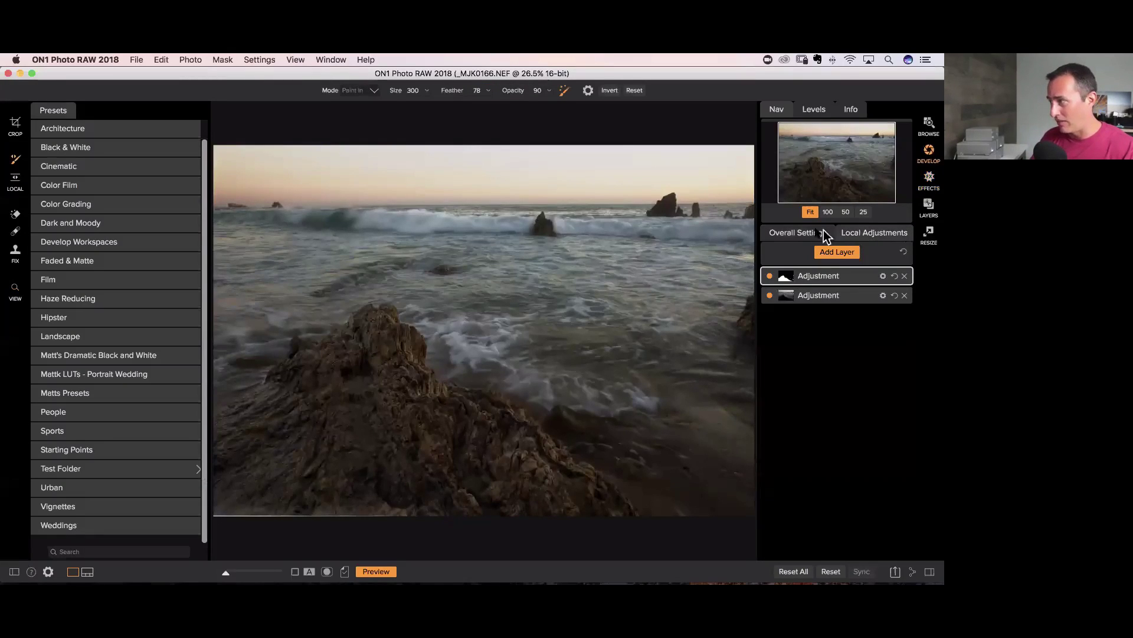
pyautogui.moveTo(785, 295)
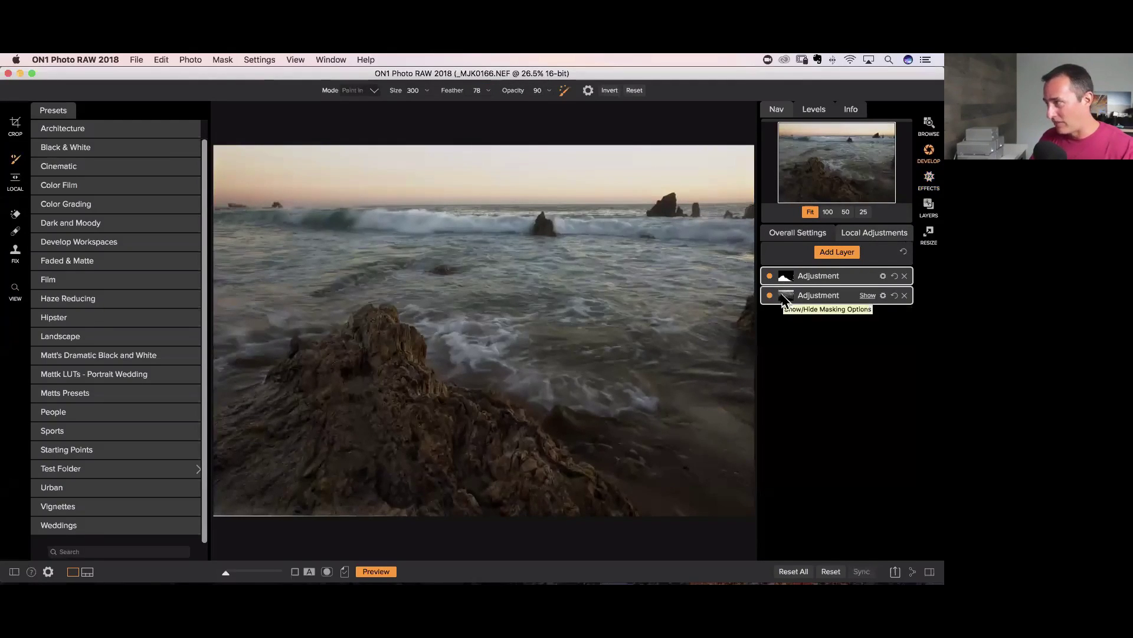
pyautogui.click(820, 304)
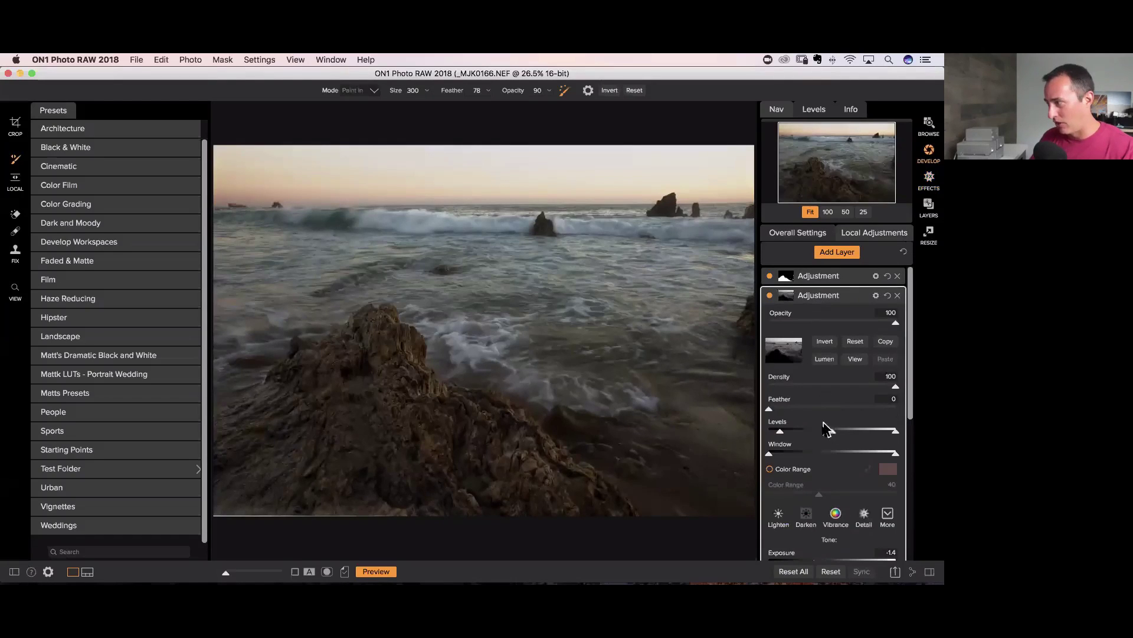
pyautogui.scroll(-5, 830, 452)
pyautogui.moveTo(813, 396); pyautogui.dragTo(807, 395)
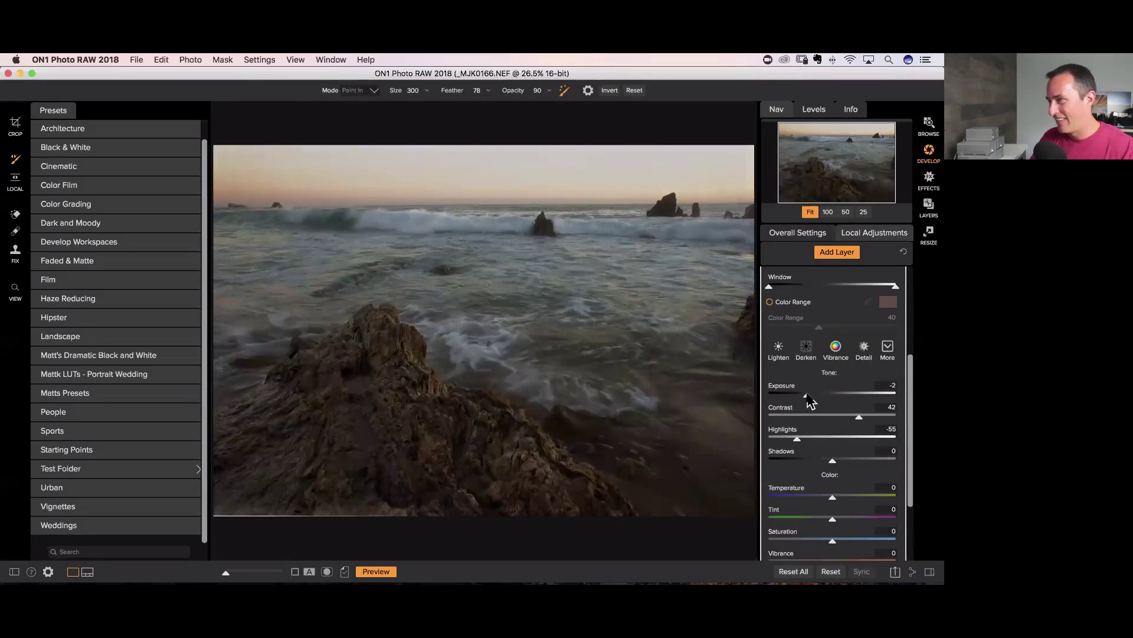
pyautogui.moveTo(833, 497); pyautogui.dragTo(842, 498)
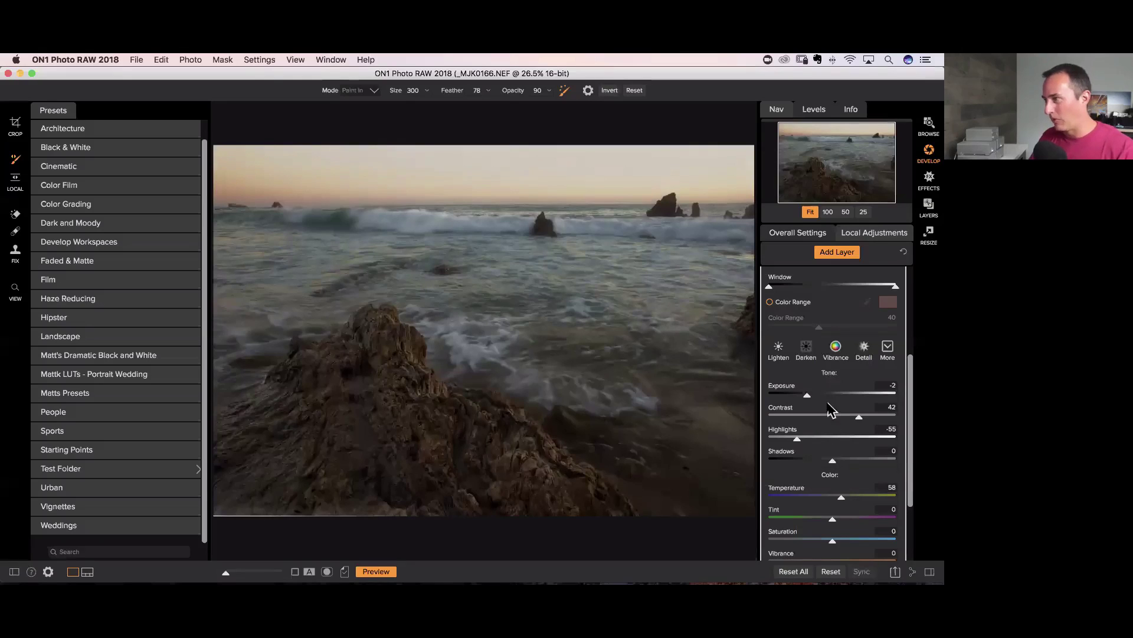
# - Return to Effects, collapse the lower Adjustment layer and show the overall filter settings
pyautogui.click(928, 178)
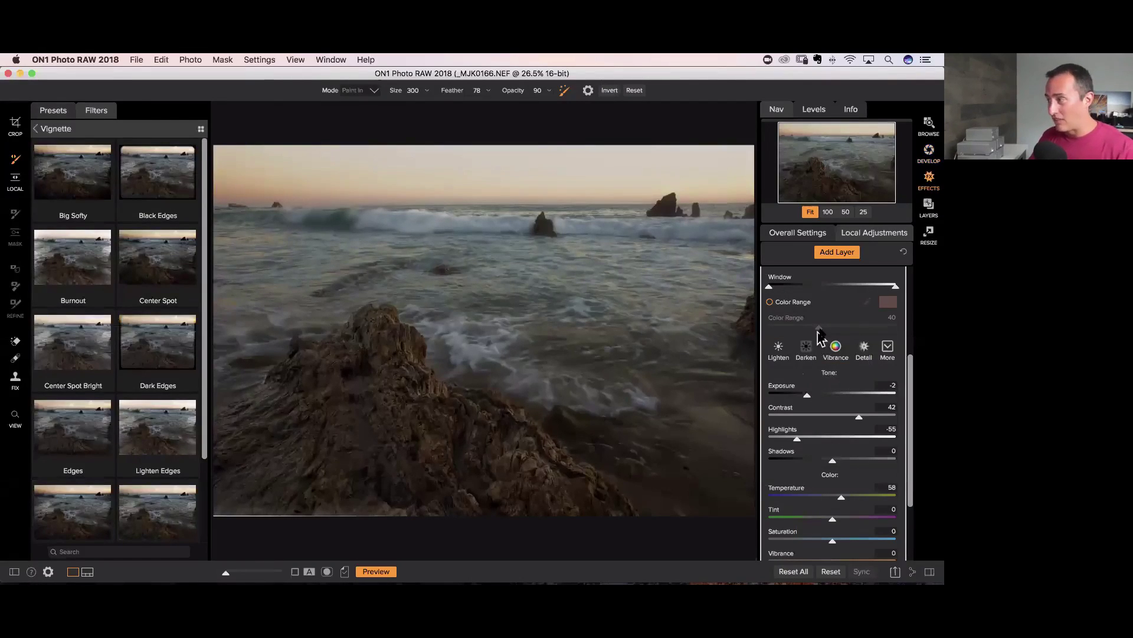
pyautogui.scroll(5, 837, 411)
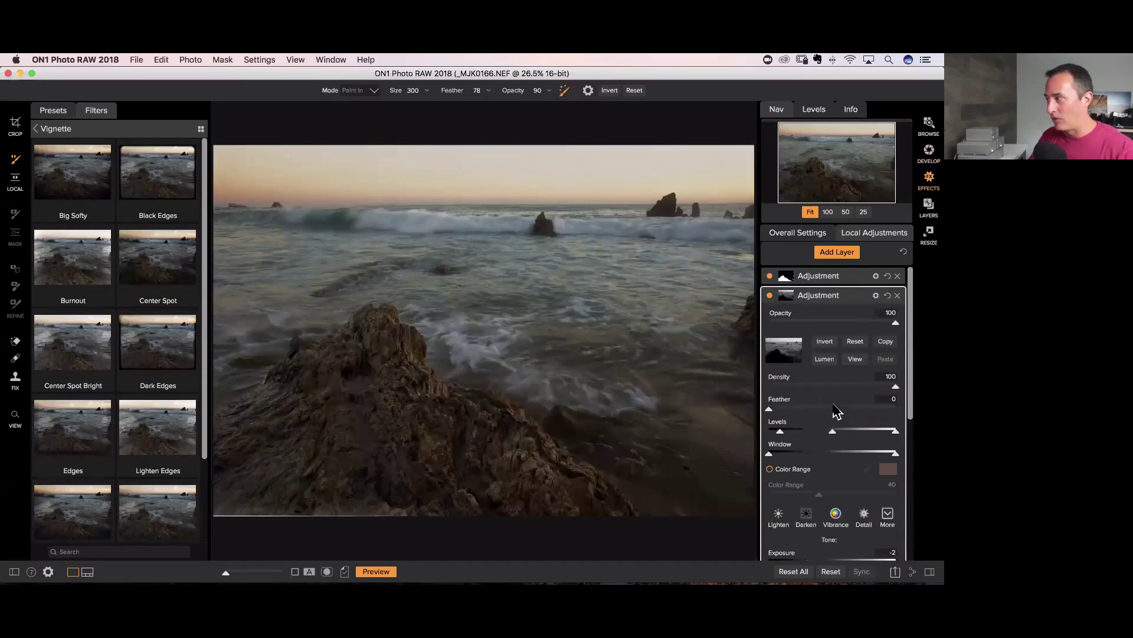
pyautogui.click(860, 297)
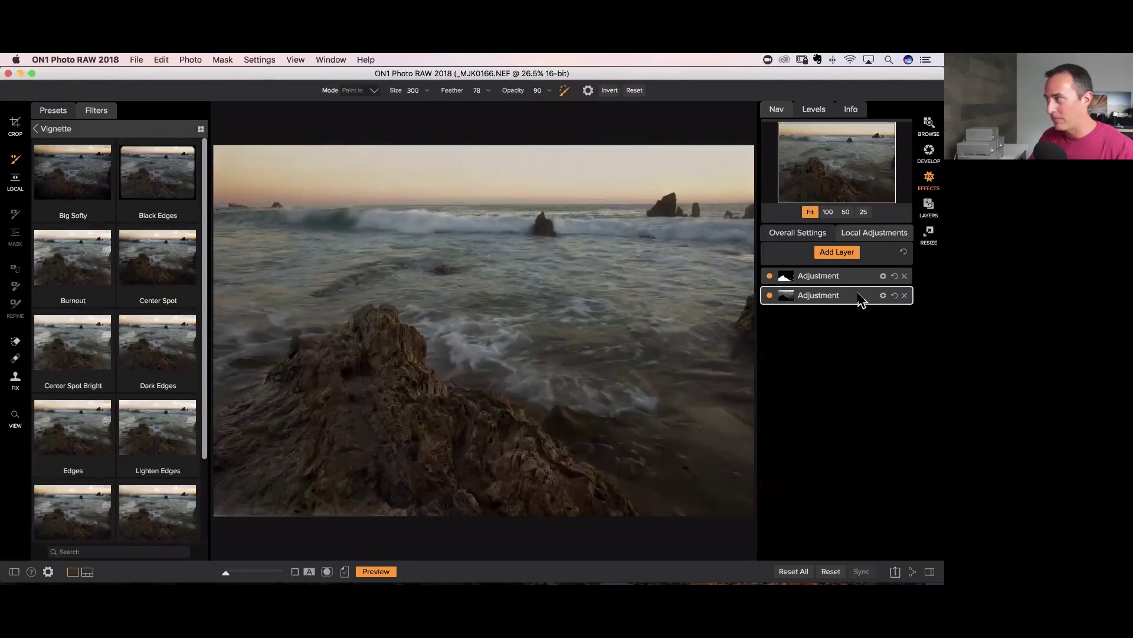
pyautogui.click(797, 235)
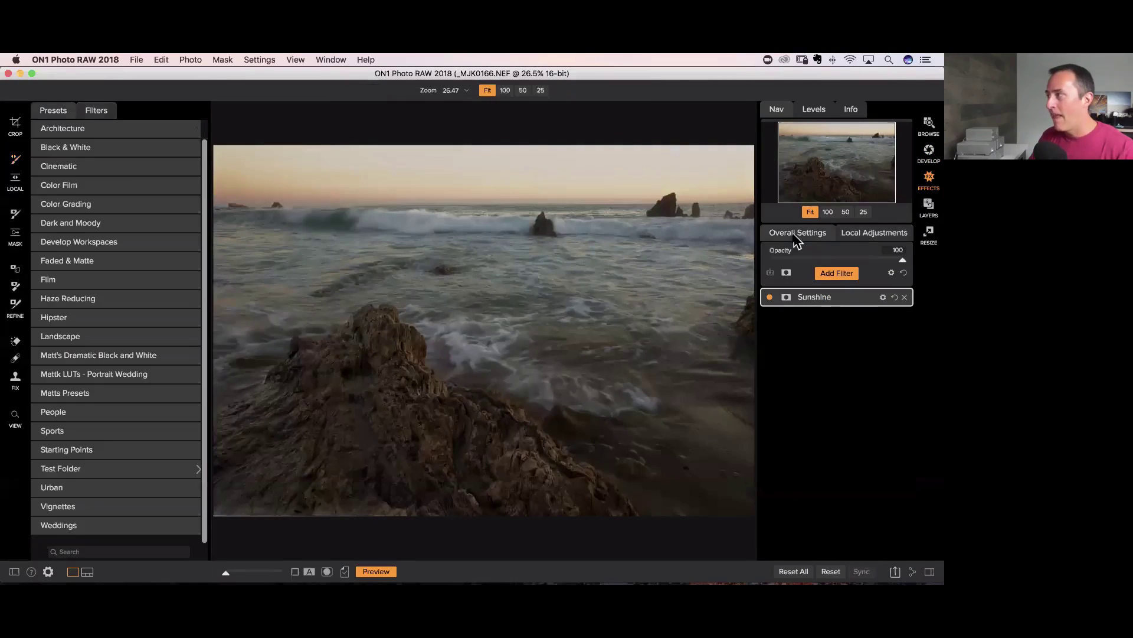
# - Open the photo in Layers as a PSD copy, duplicate the Composite layer and set the duplicate's blending mode to Multiply
pyautogui.click(929, 207)
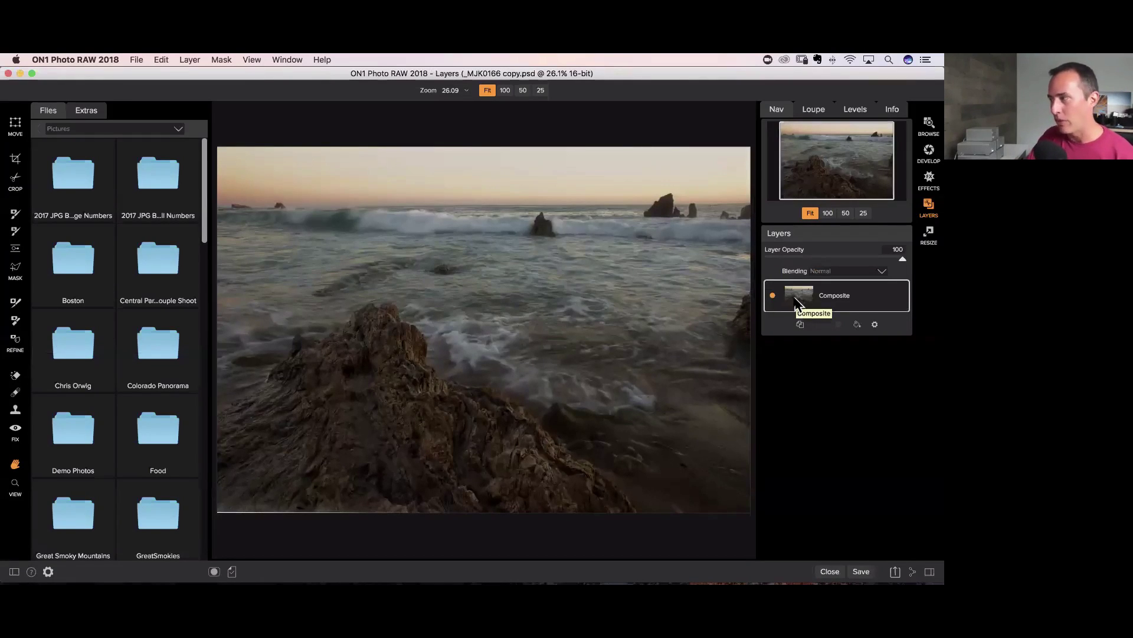
pyautogui.press('super+j')
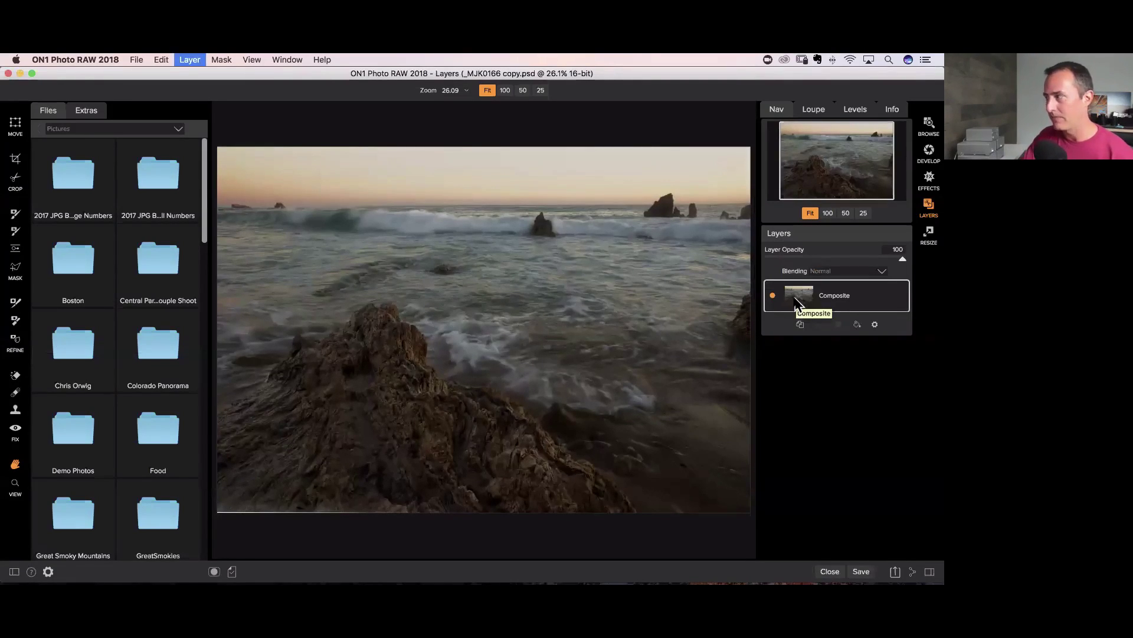
pyautogui.click(830, 273)
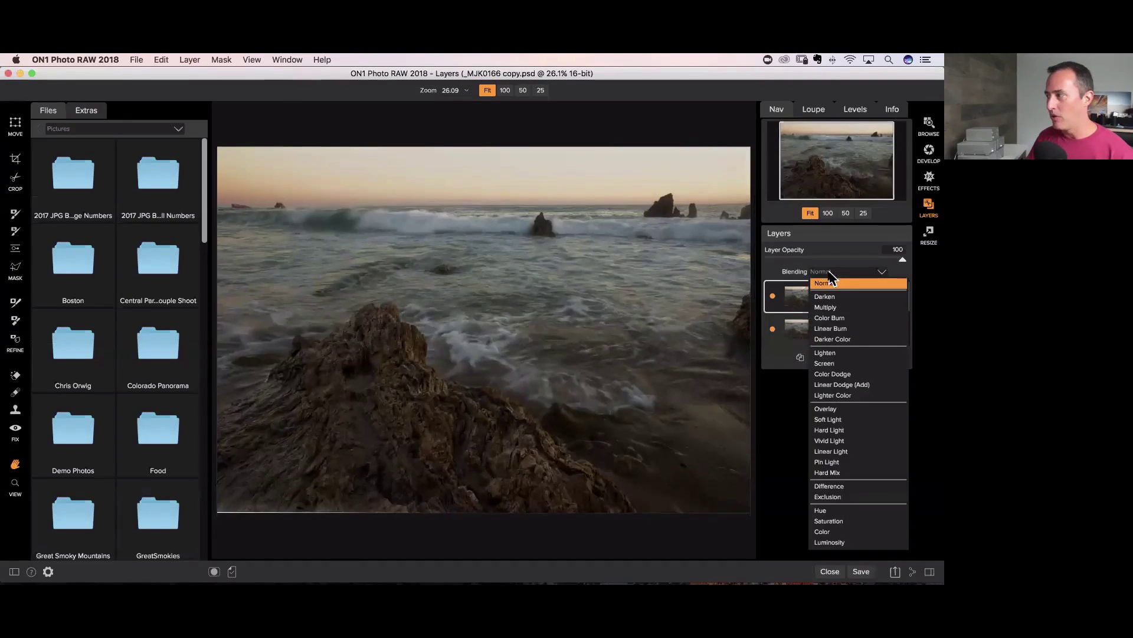
pyautogui.click(833, 308)
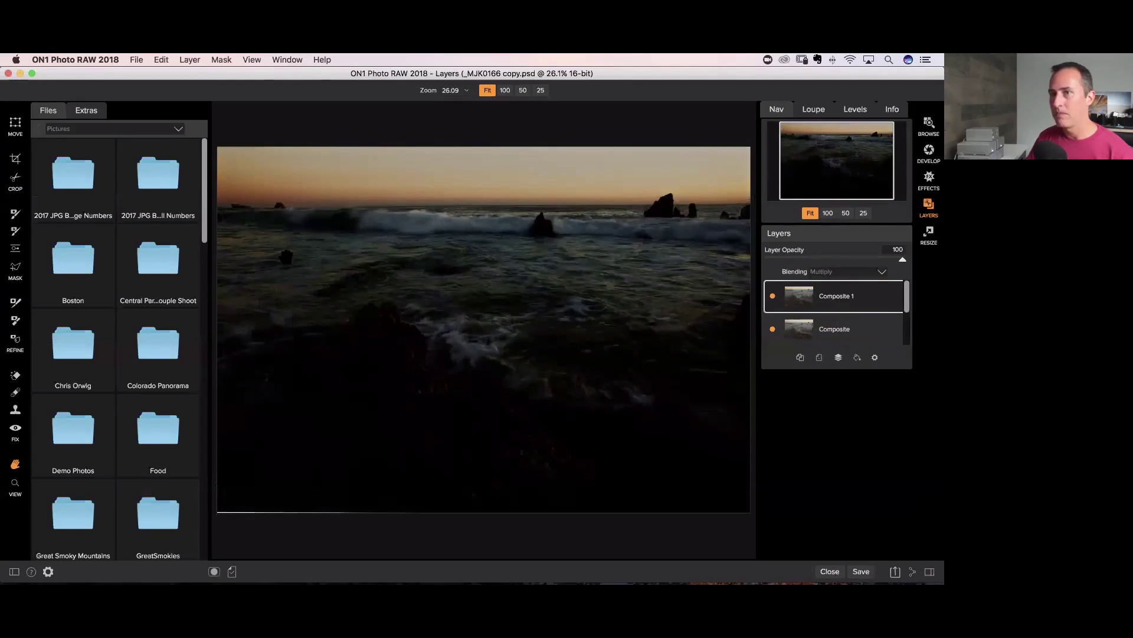
# - Mask the duplicate layer with a Vignette gradient centered on the photo, reshape and soften its ellipse, and set the layer opacity to 34
pyautogui.click(16, 250)
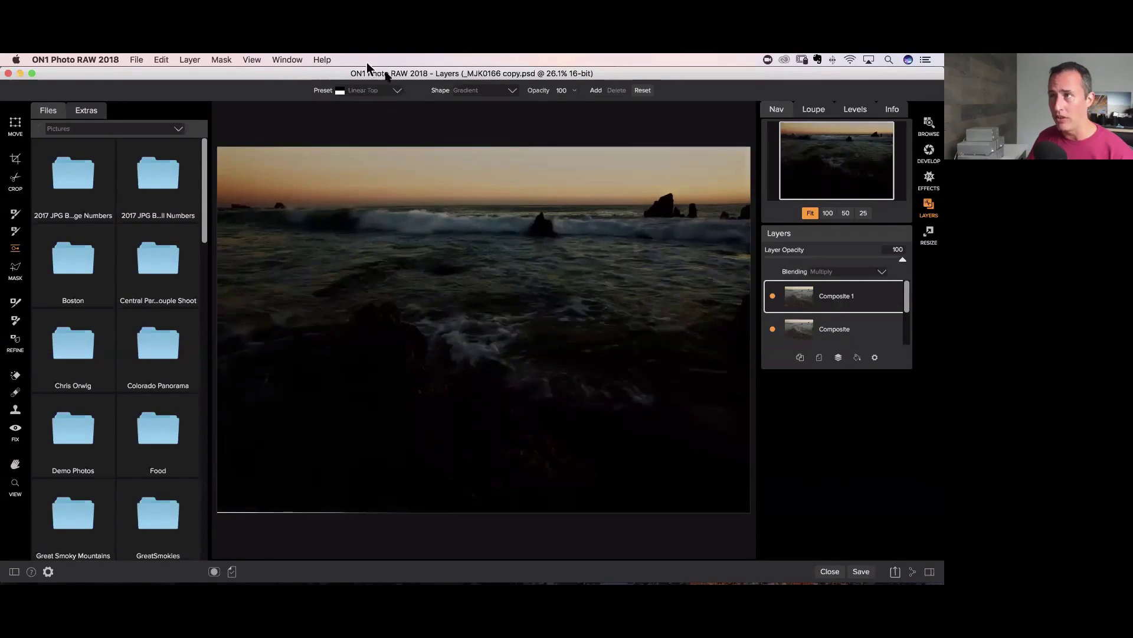
pyautogui.click(360, 90)
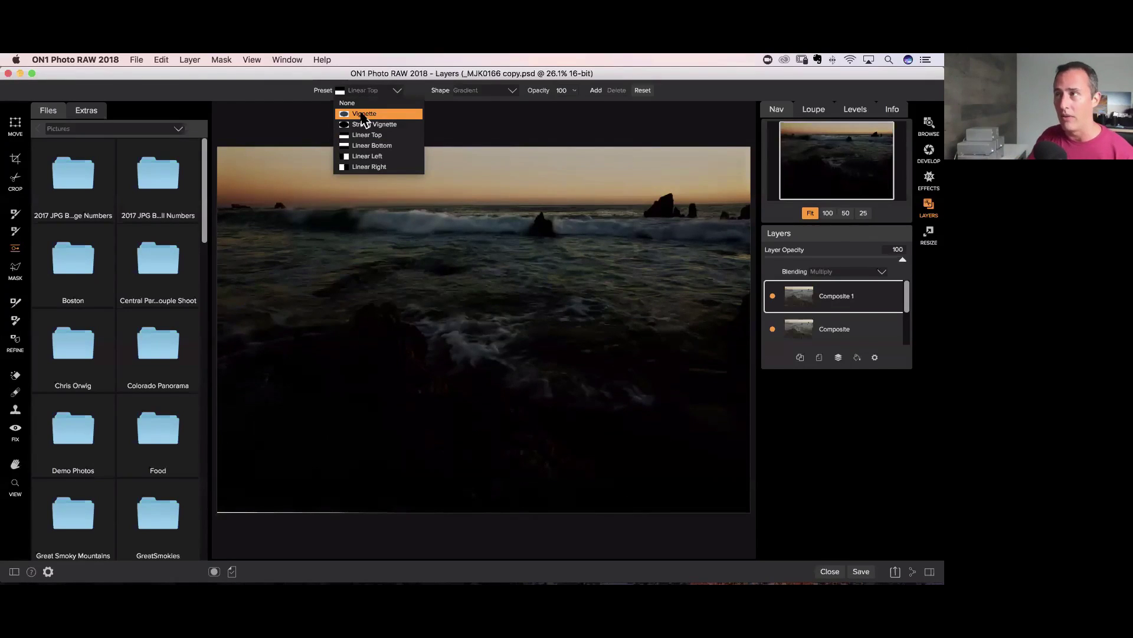
pyautogui.click(363, 116)
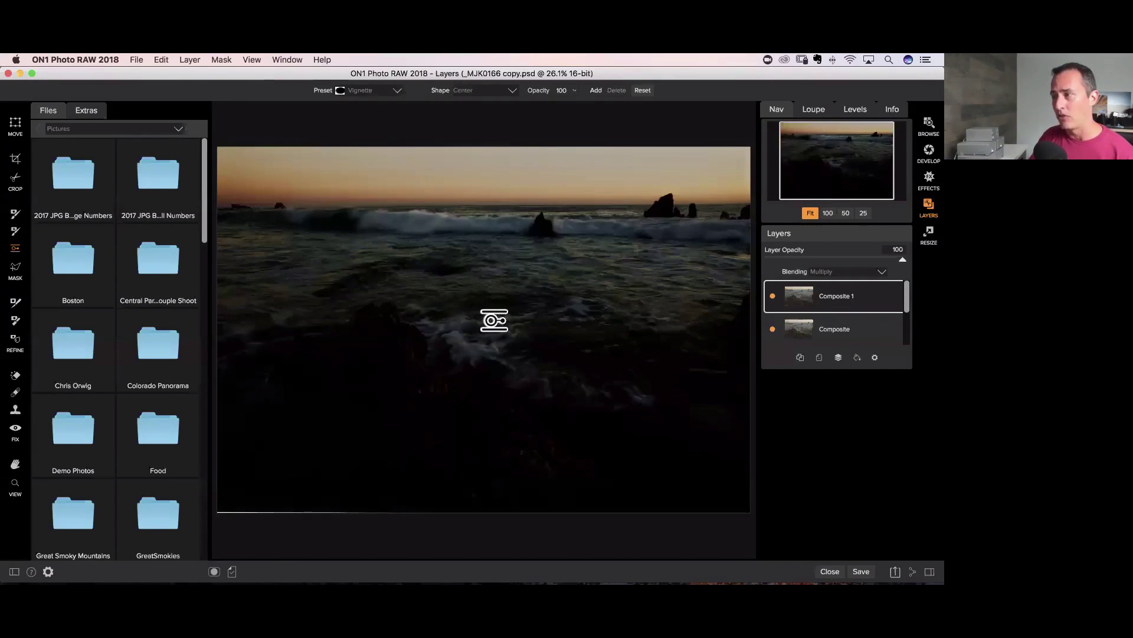
pyautogui.click(495, 319)
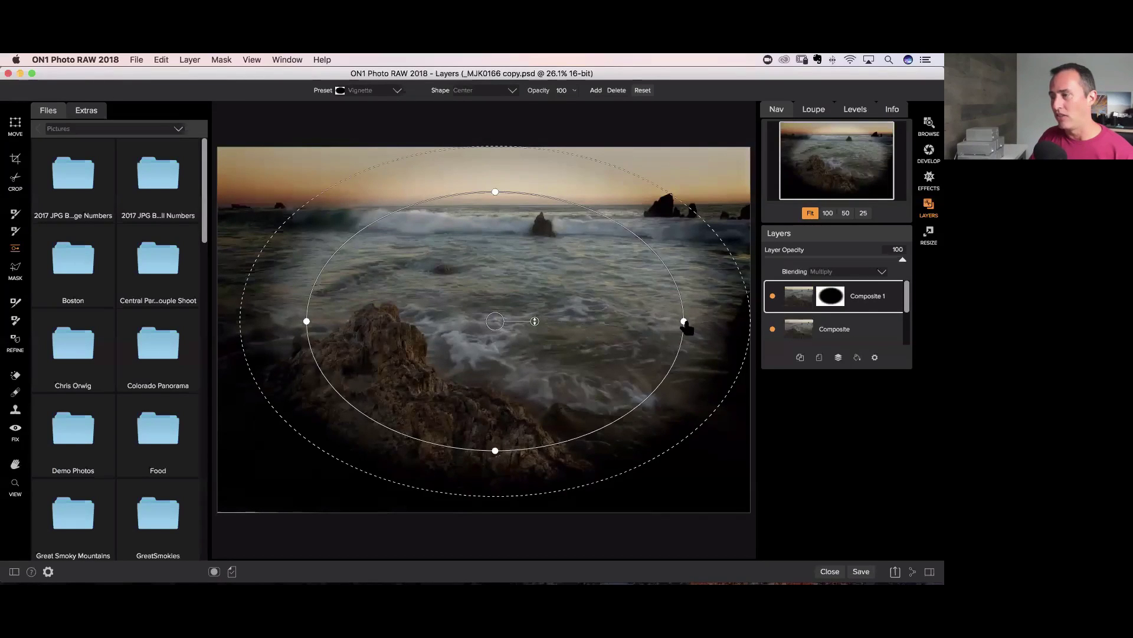
pyautogui.moveTo(683, 322); pyautogui.dragTo(608, 322)
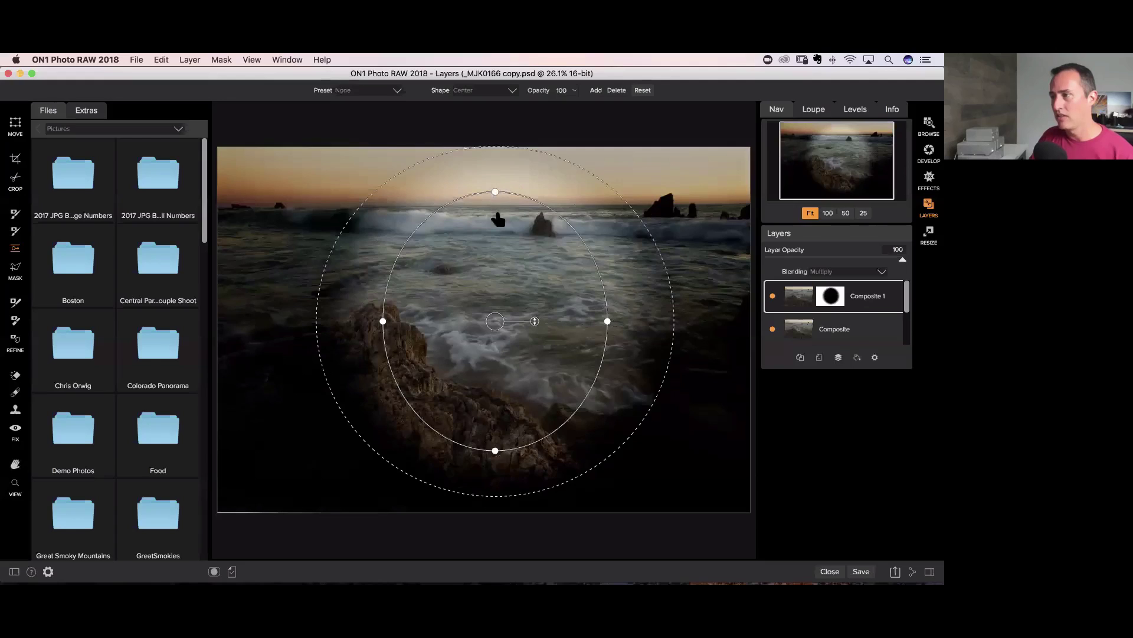
pyautogui.moveTo(497, 220); pyautogui.dragTo(496, 254)
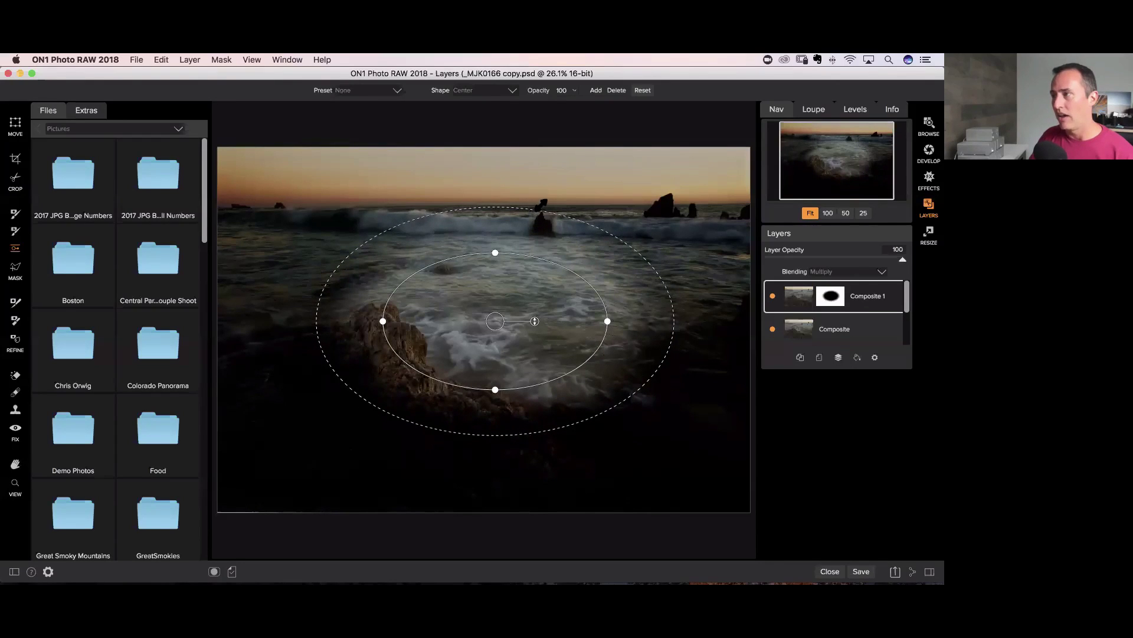
pyautogui.moveTo(540, 205); pyautogui.dragTo(658, 165)
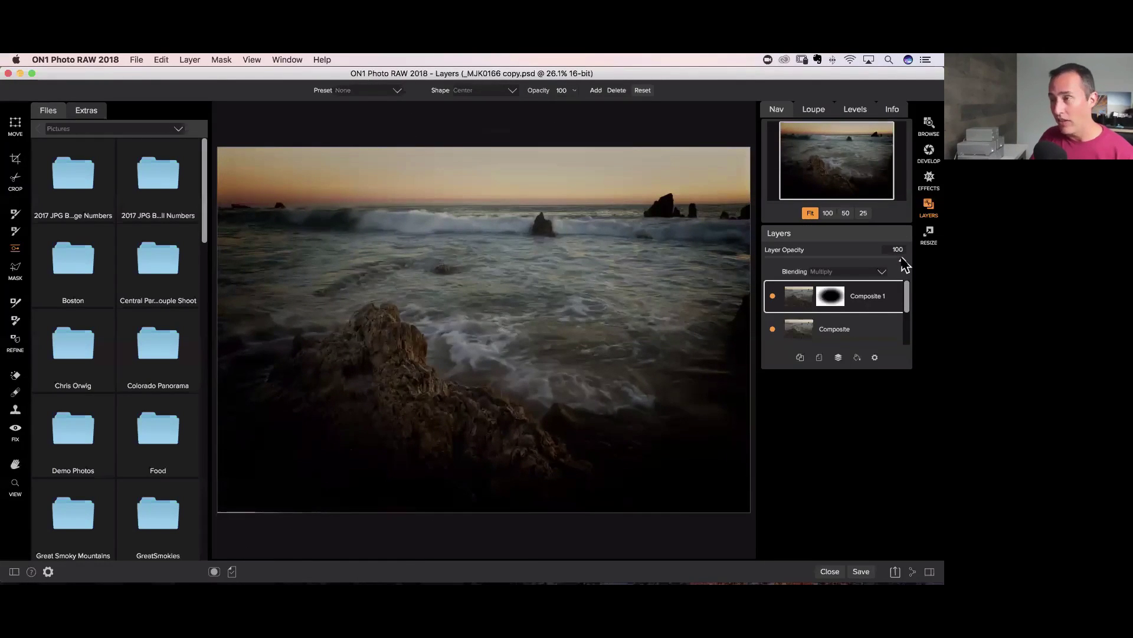
pyautogui.moveTo(902, 259); pyautogui.dragTo(811, 266)
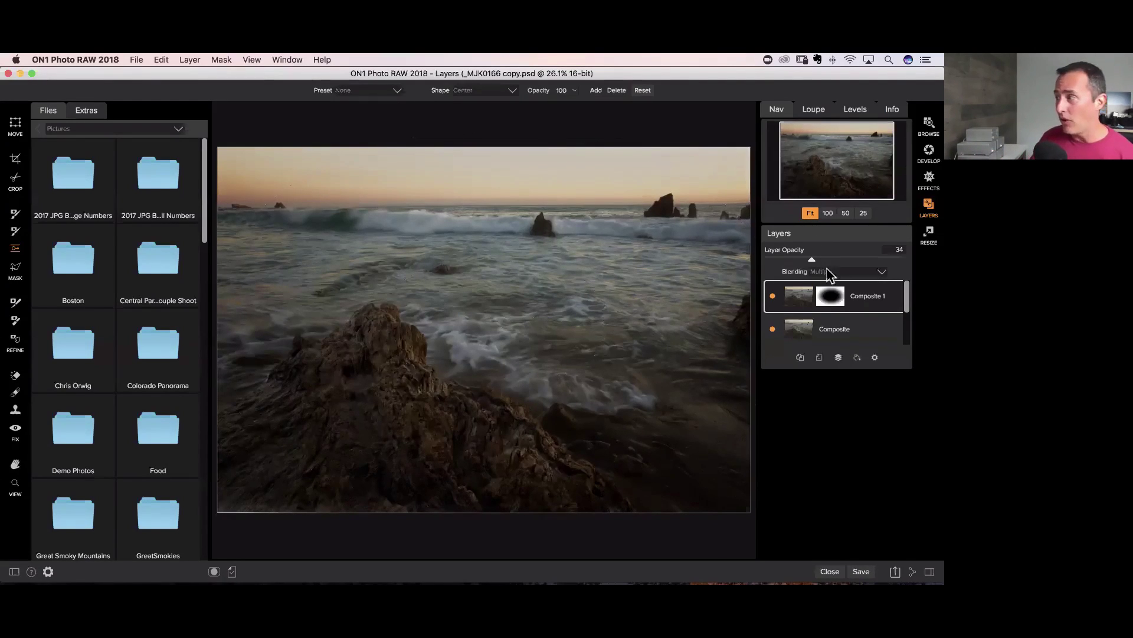
# - Try the Screen blending mode on the masked duplicate at 100 opacity and compare the photo with the layer hidden and shown
pyautogui.click(827, 271)
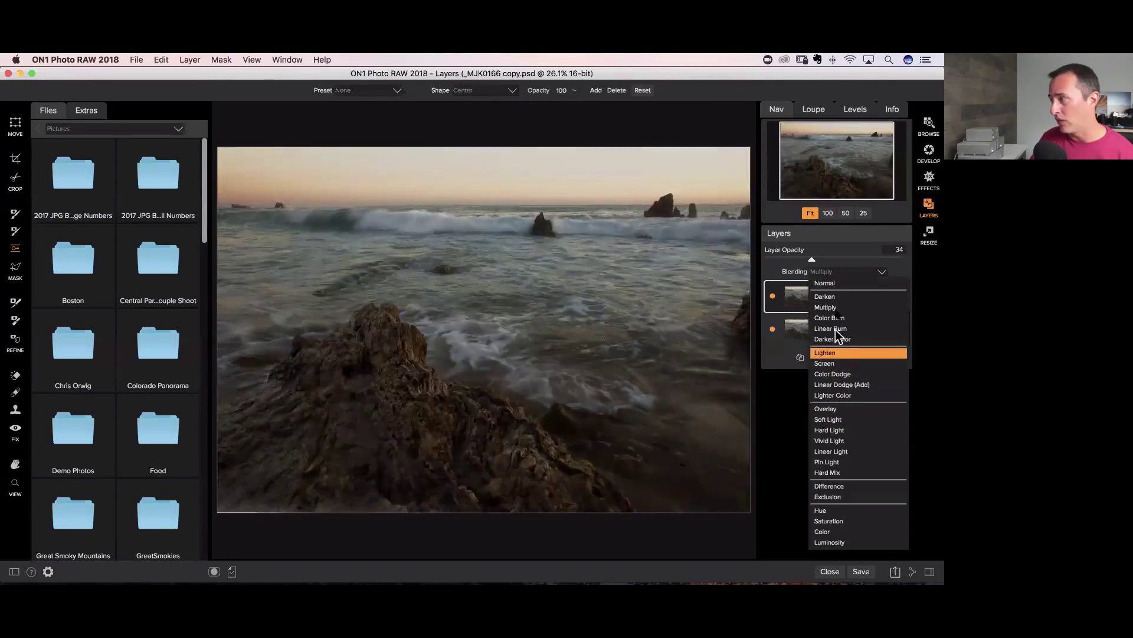
pyautogui.click(824, 363)
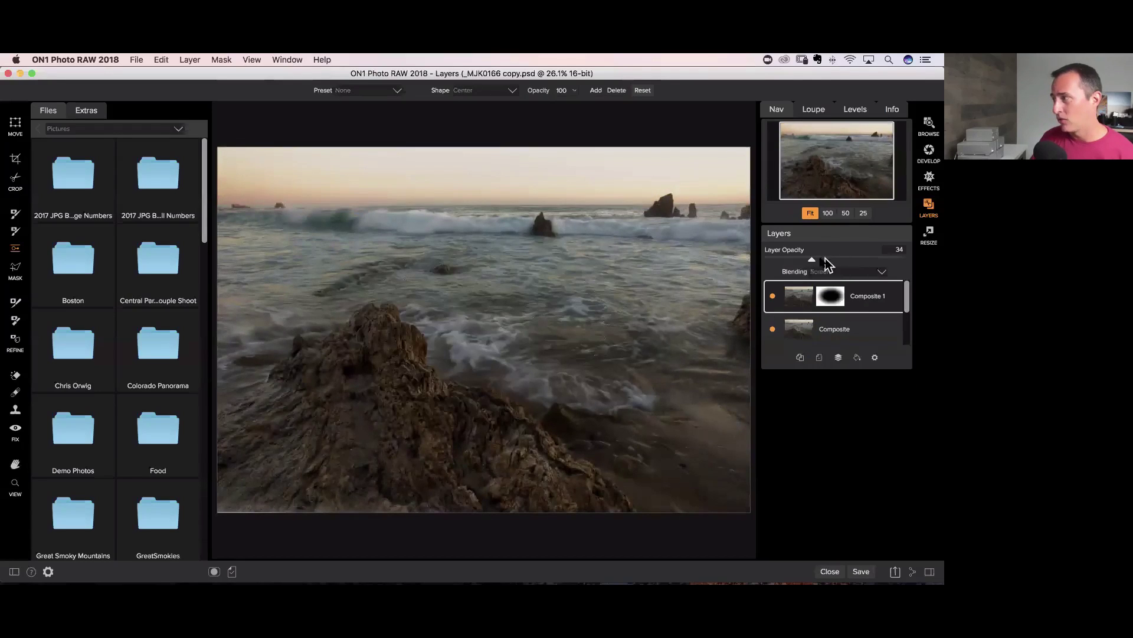
pyautogui.click(818, 259)
pyautogui.moveTo(860, 264); pyautogui.dragTo(912, 260)
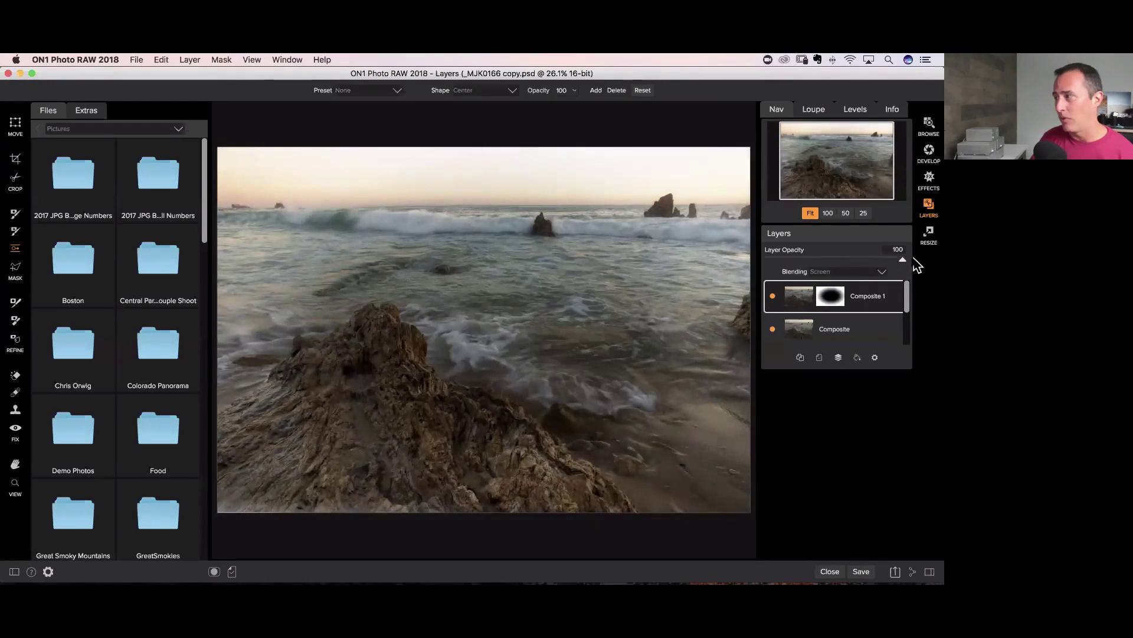
pyautogui.click(774, 298)
pyautogui.click(774, 298)
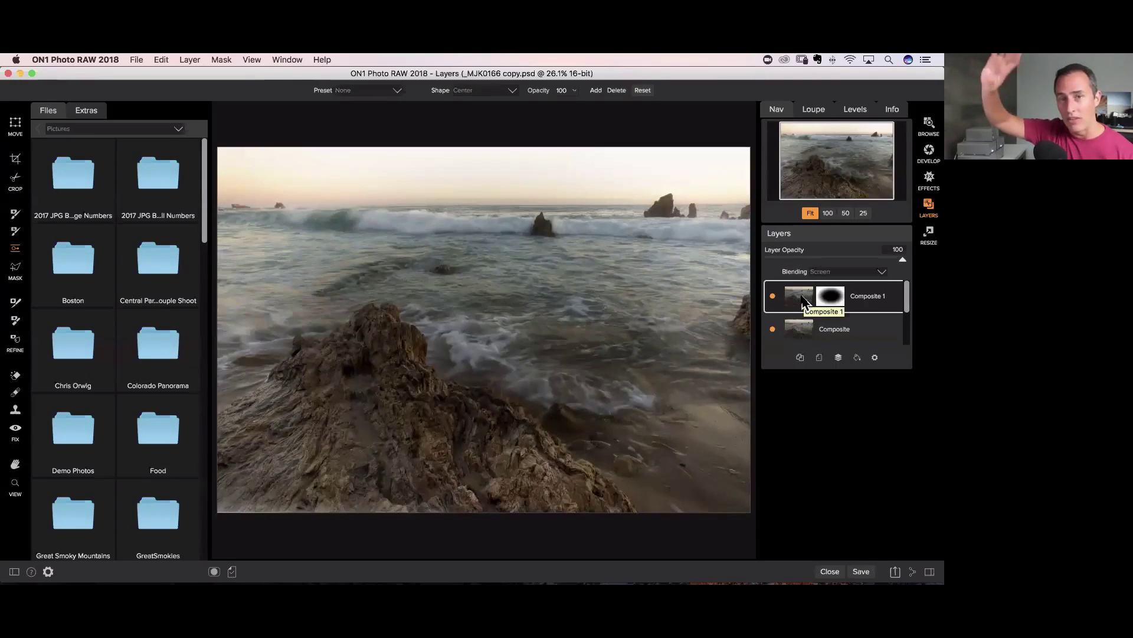
# - Set the masked duplicate's blending mode back to Multiply and its layer opacity to 20
pyautogui.click(855, 272)
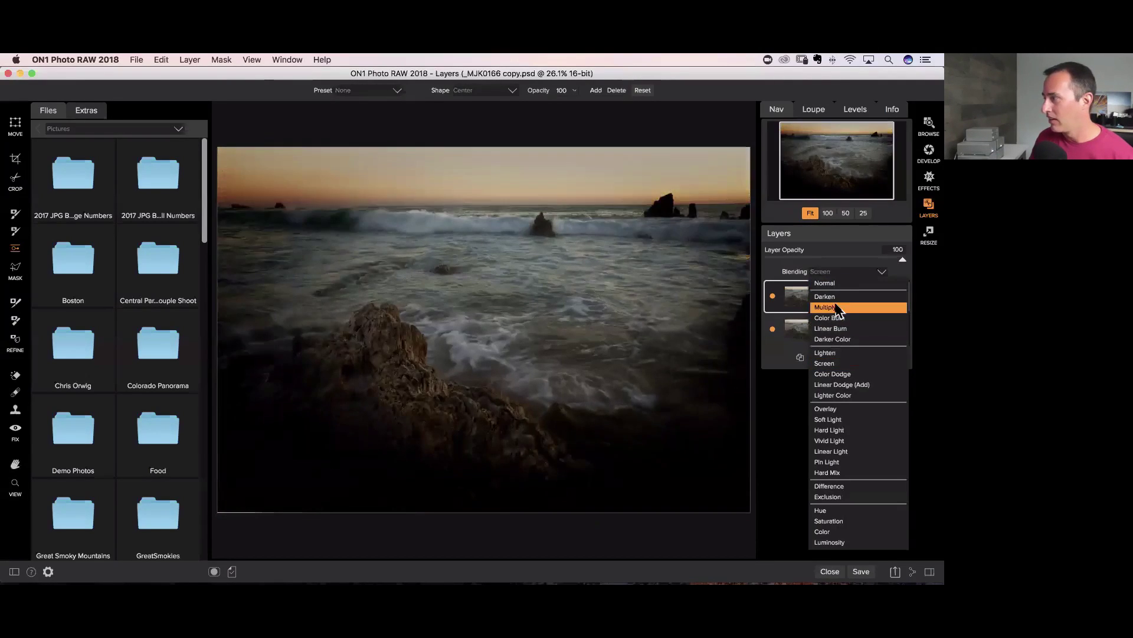
pyautogui.click(837, 308)
pyautogui.moveTo(880, 263); pyautogui.dragTo(786, 264)
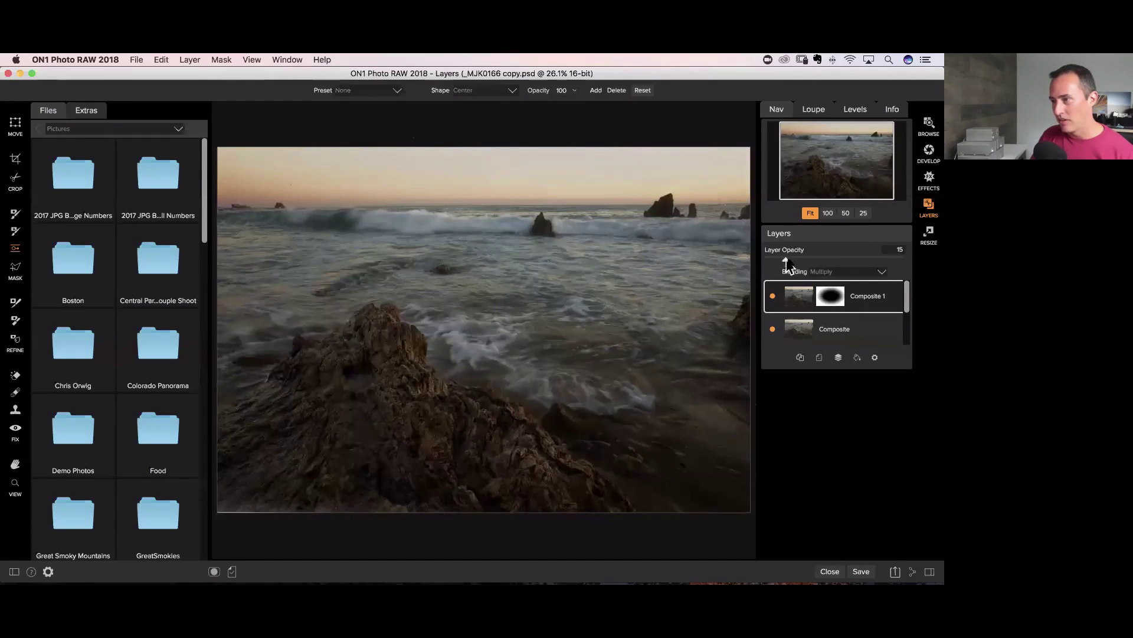
pyautogui.moveTo(785, 263); pyautogui.dragTo(792, 264)
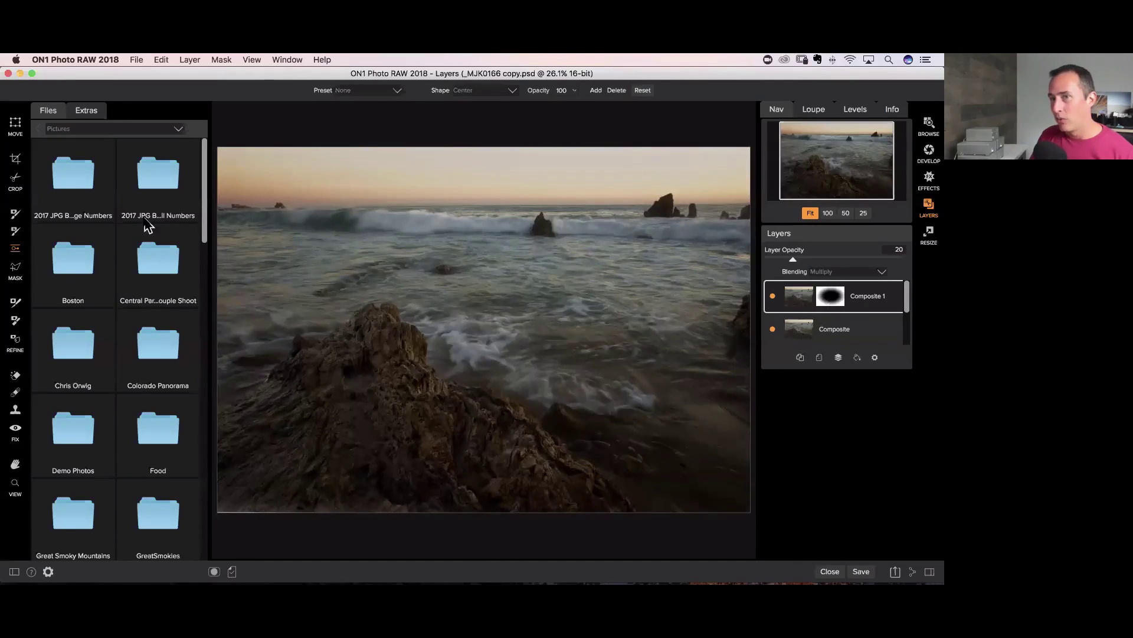
# - Set up the Masking Brush in Paint Out mode with size 1900 and feather 65
pyautogui.click(16, 216)
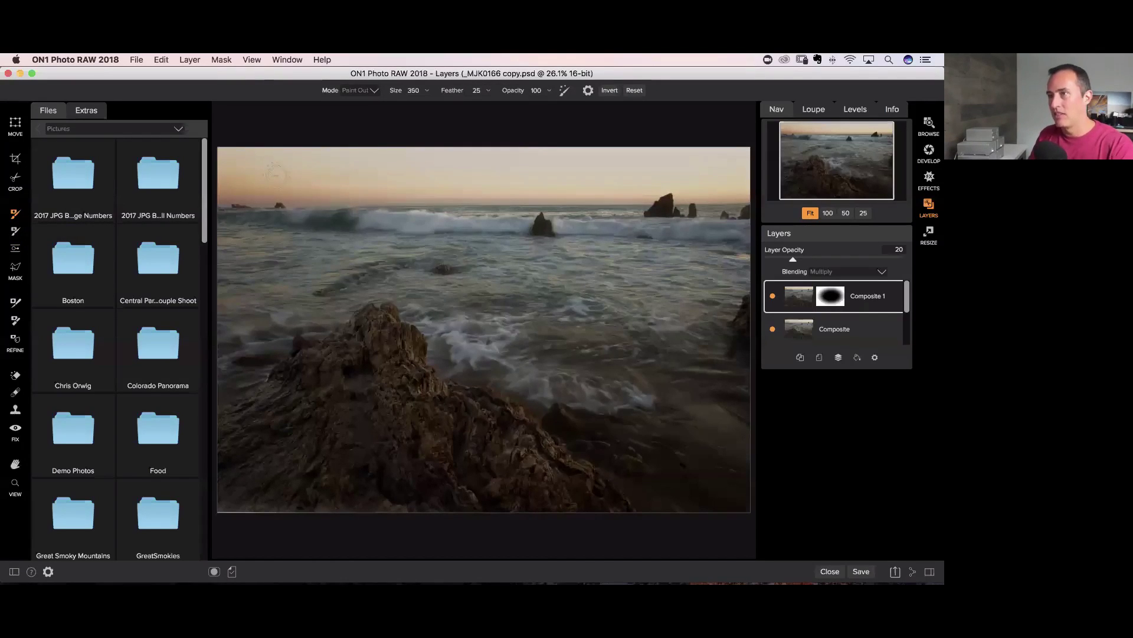
pyautogui.press(']')
pyautogui.press(']')
pyautogui.press(']')
pyautogui.press(']')
pyautogui.hotkey('shift', '[')
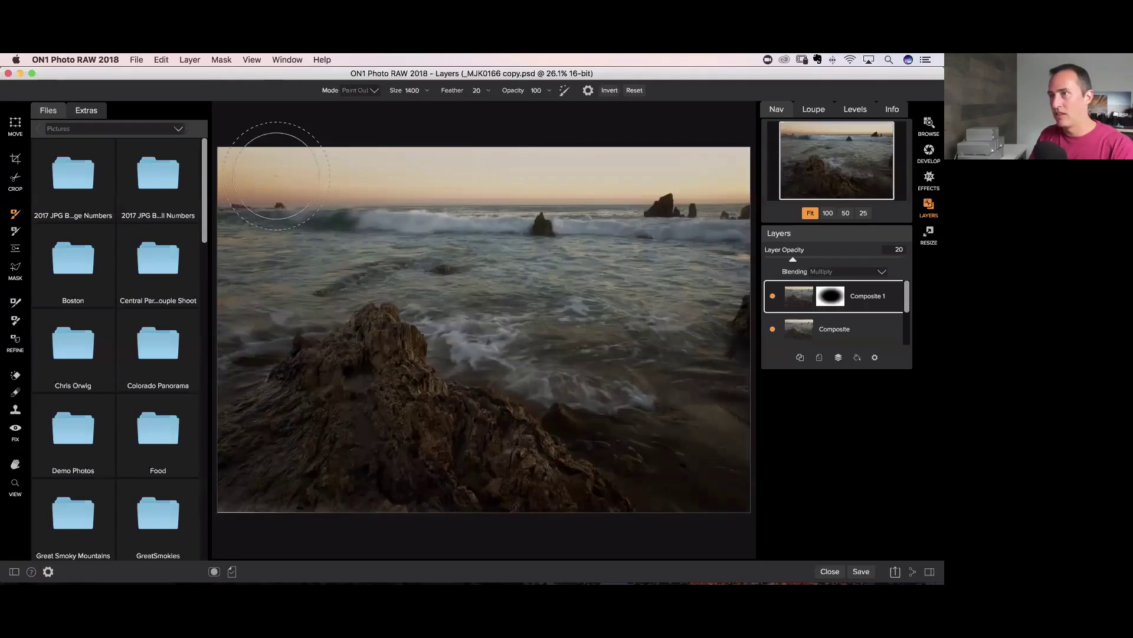
pyautogui.hotkey('shift', ']')
pyautogui.hotkey('shift', ']')
pyautogui.hotkey('shift', ']')
pyautogui.hotkey('shift', ']')
pyautogui.hotkey('shift', ']')
pyautogui.hotkey('shift', ']')
pyautogui.hotkey('shift', ']')
pyautogui.hotkey('shift', ']')
pyautogui.hotkey('shift', ']')
pyautogui.press(']')
pyautogui.press(']')
pyautogui.press(']')
pyautogui.press(']')
pyautogui.press(']')
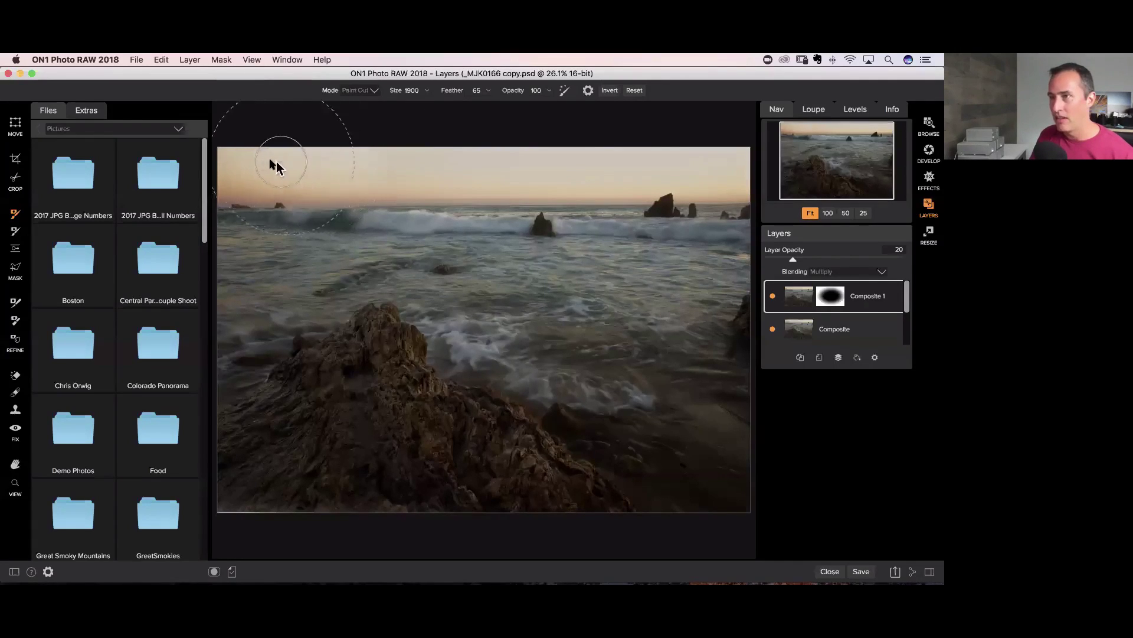
# - Try painting the layer's effect out of the sky at full strength, and reduce the brush opacity to 40
pyautogui.moveTo(482, 159); pyautogui.dragTo(723, 174)
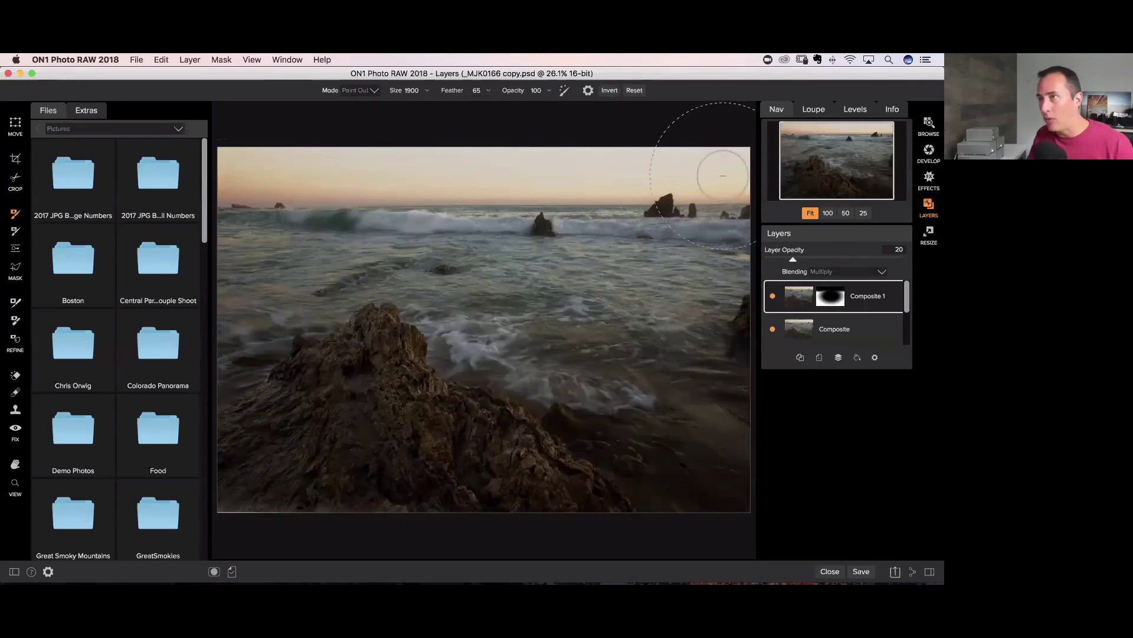
pyautogui.click(549, 92)
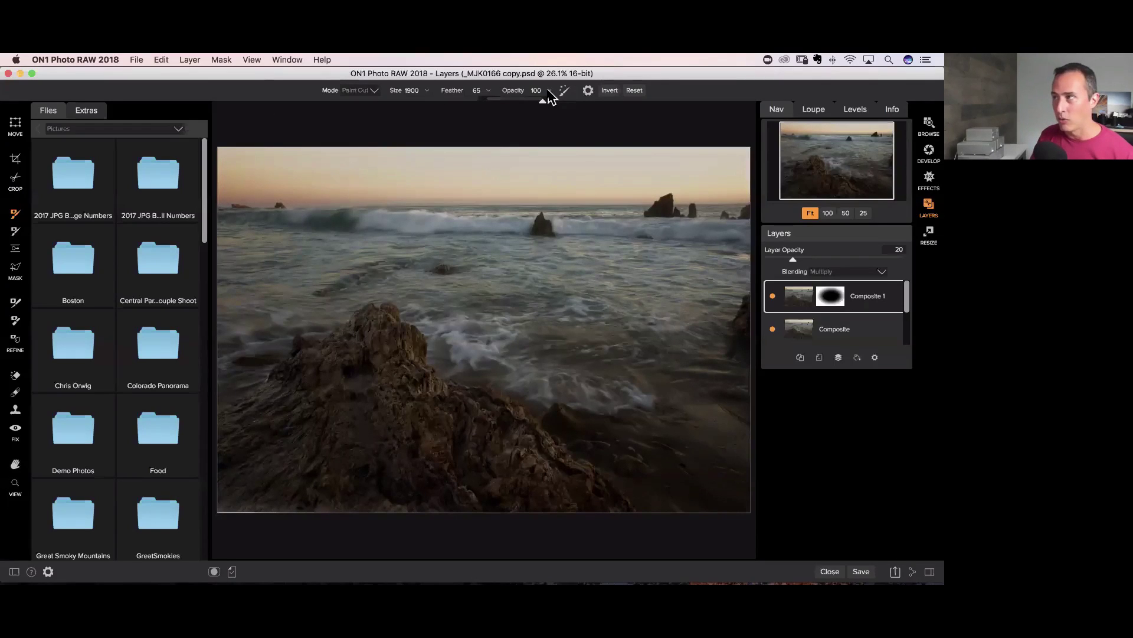
pyautogui.click(510, 102)
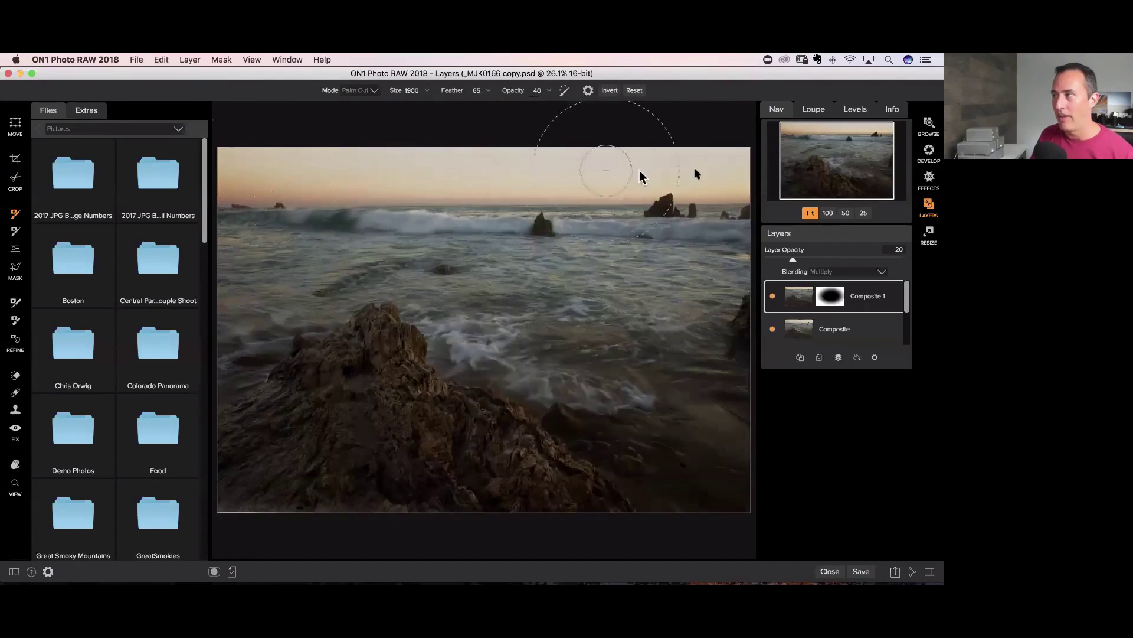
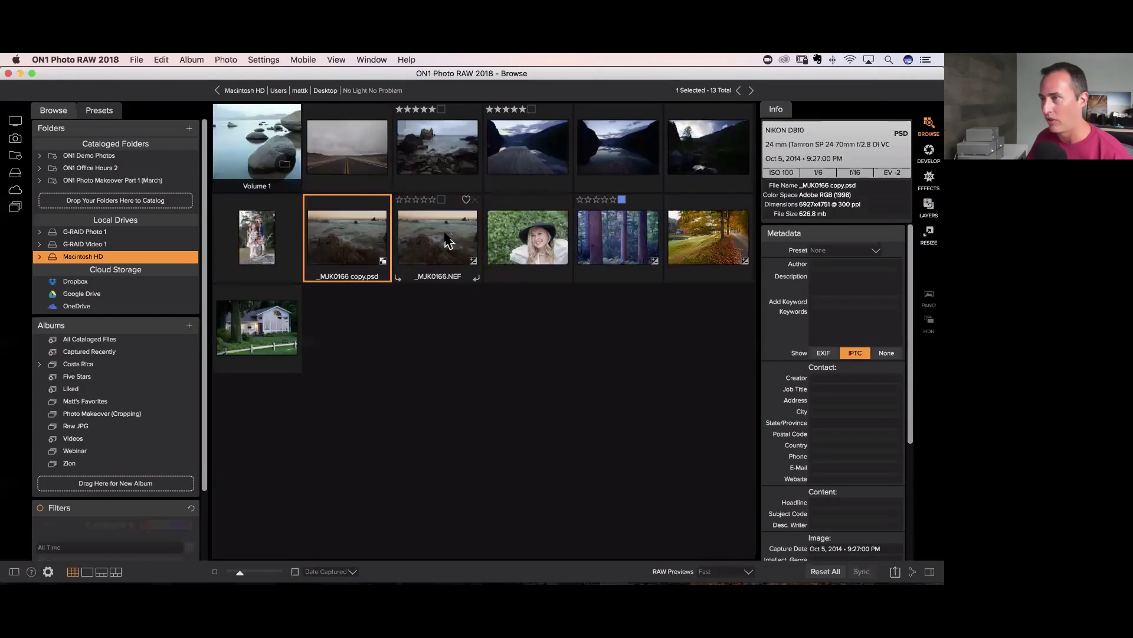
# - Open _MJK0166.NEF in Develop, level it along the horizon with the Crop tool's Level option, and apply the crop
pyautogui.click(928, 152)
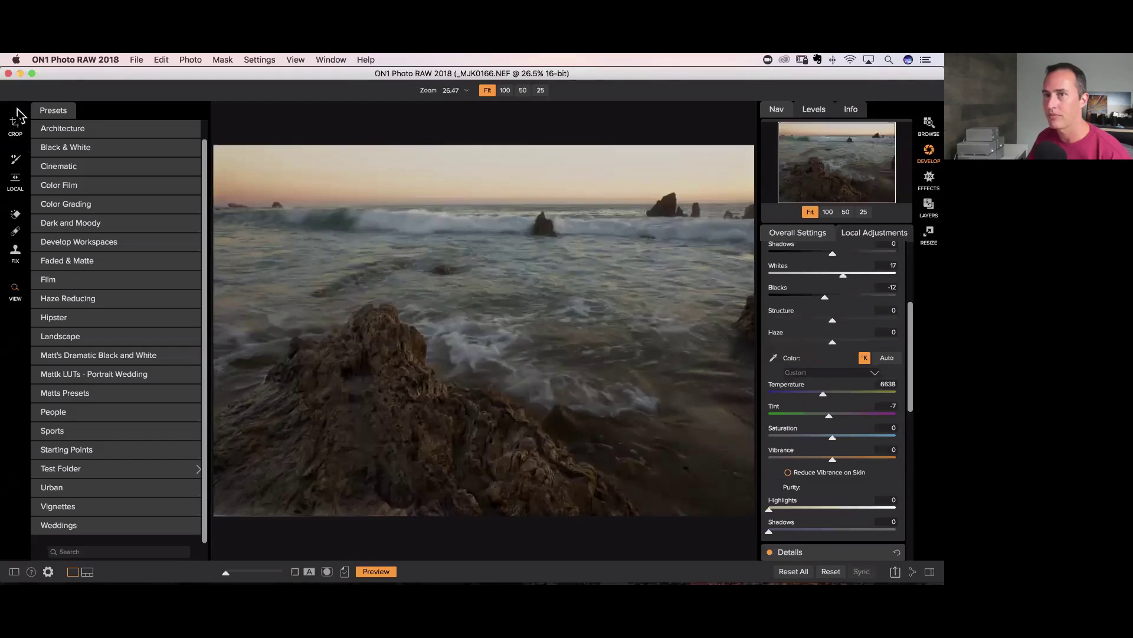
pyautogui.click(16, 124)
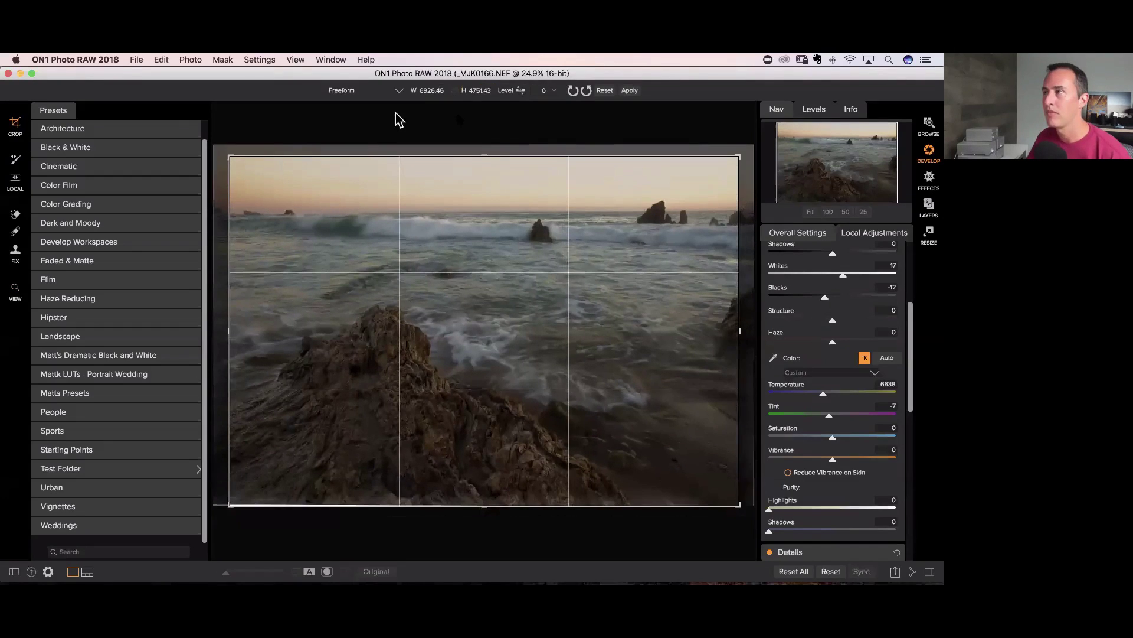
pyautogui.click(519, 92)
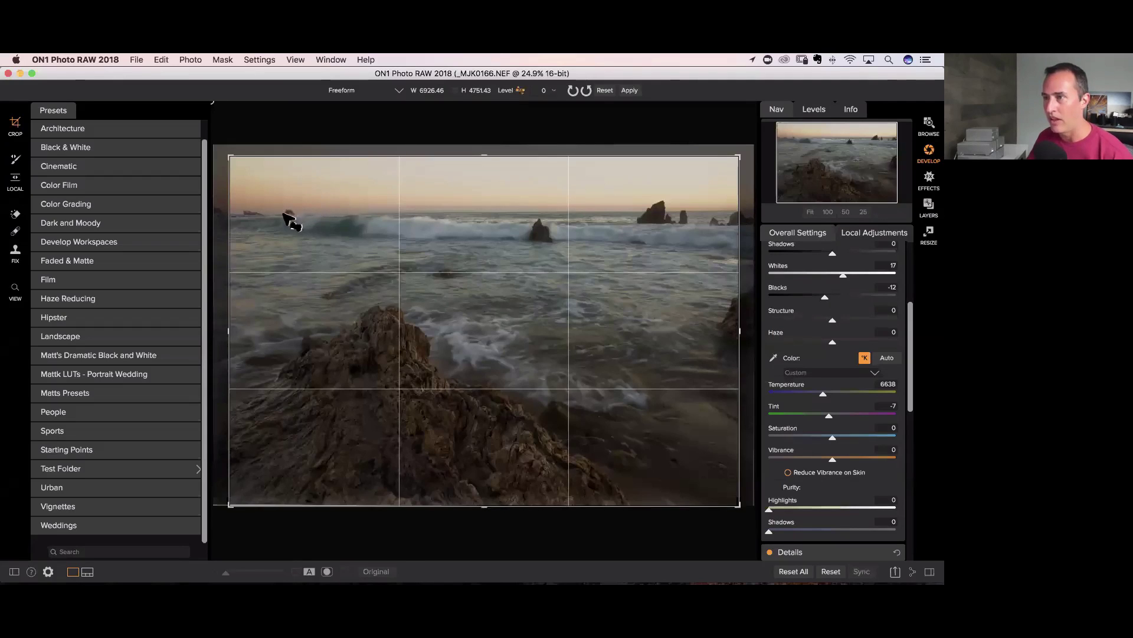
pyautogui.moveTo(281, 213); pyautogui.dragTo(743, 211)
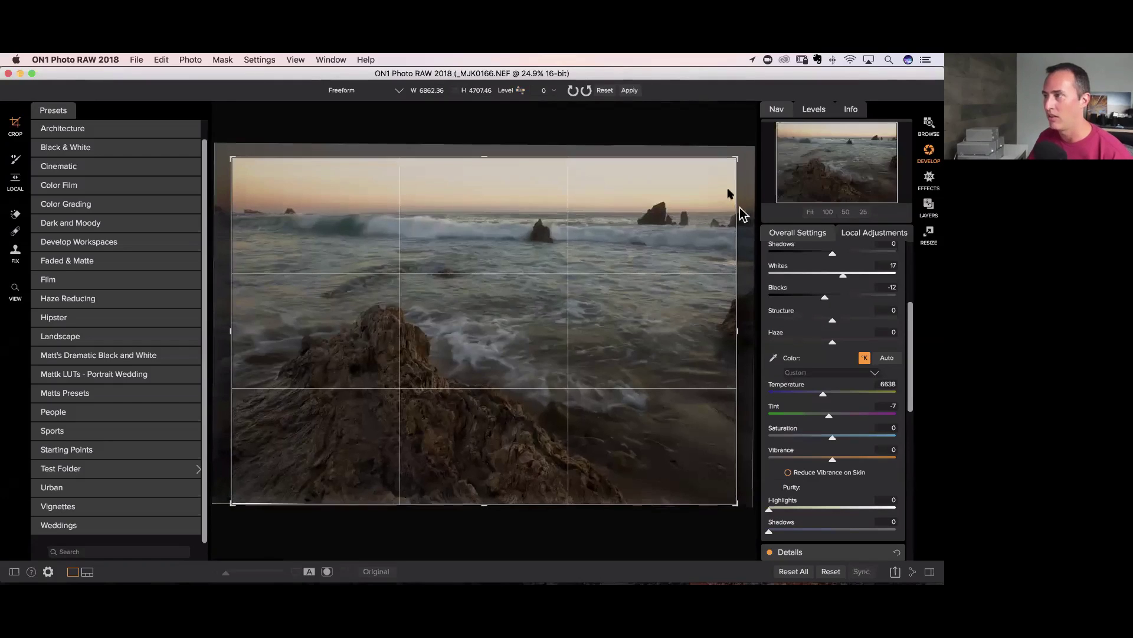
pyautogui.click(630, 90)
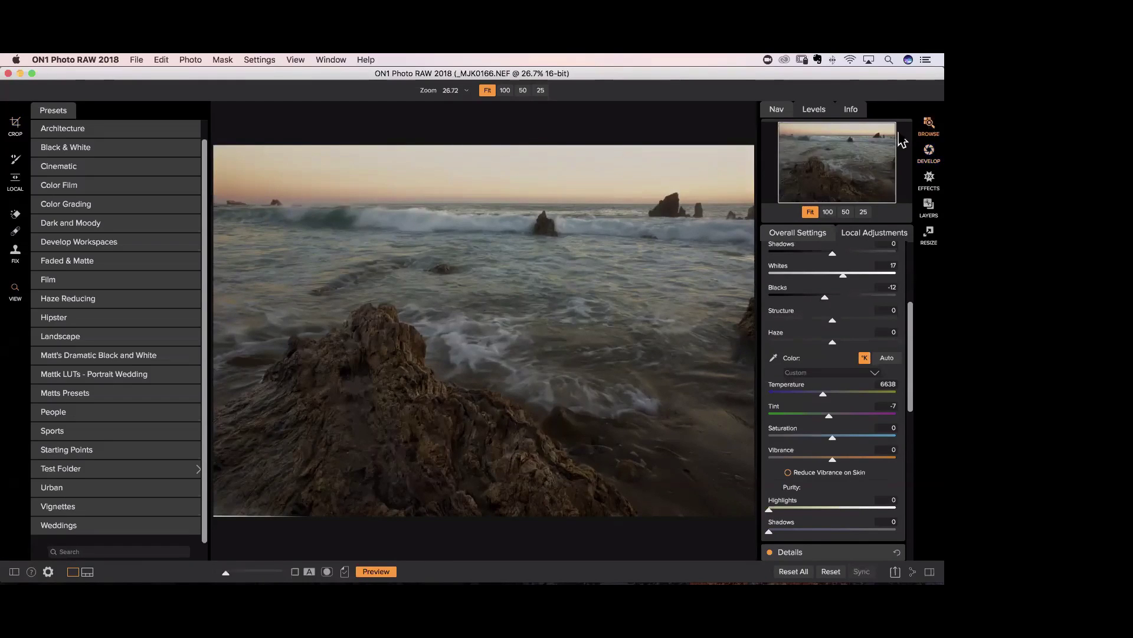
# - Return to Browse, create a version of the autumn photo _DSC8901.ARW and select the new version
pyautogui.click(929, 127)
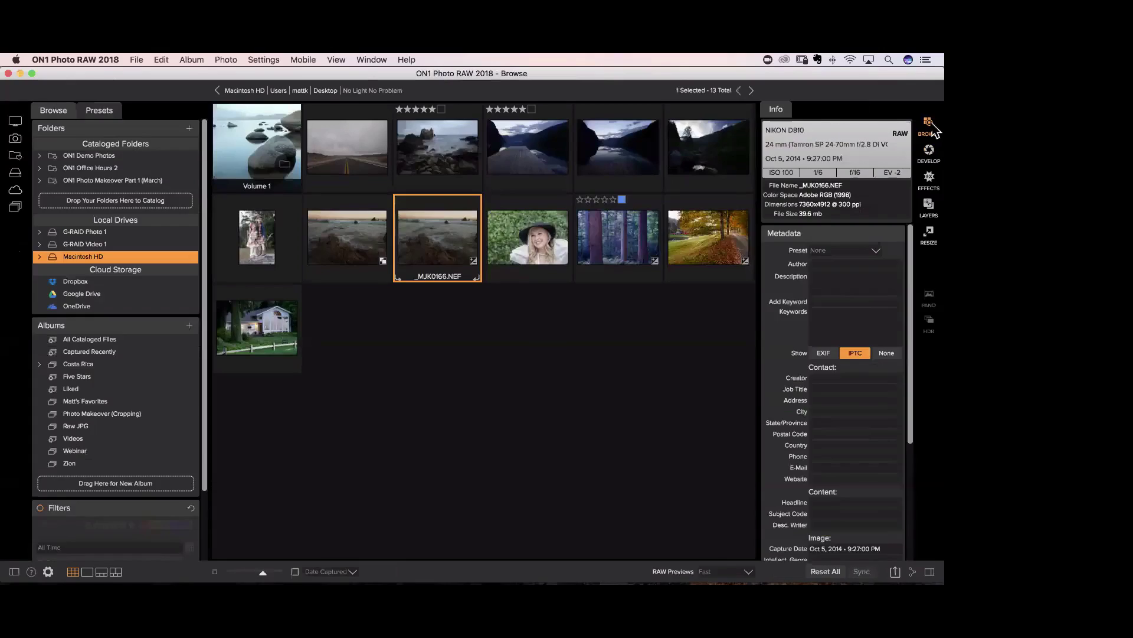
pyautogui.click(518, 230)
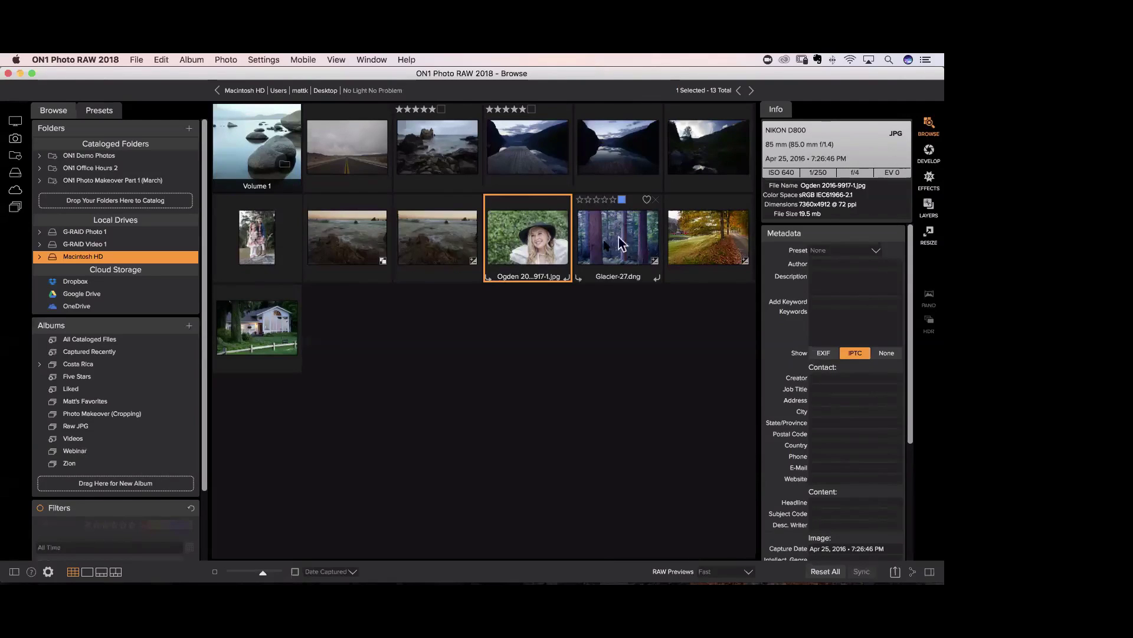
pyautogui.click(726, 245)
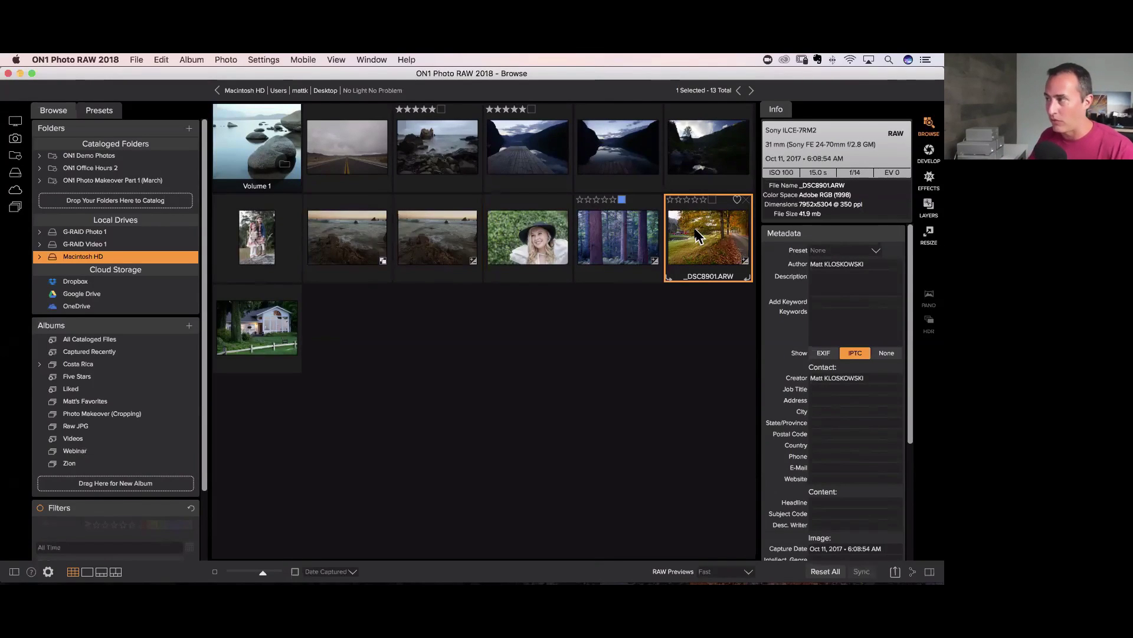
pyautogui.rightClick(697, 235)
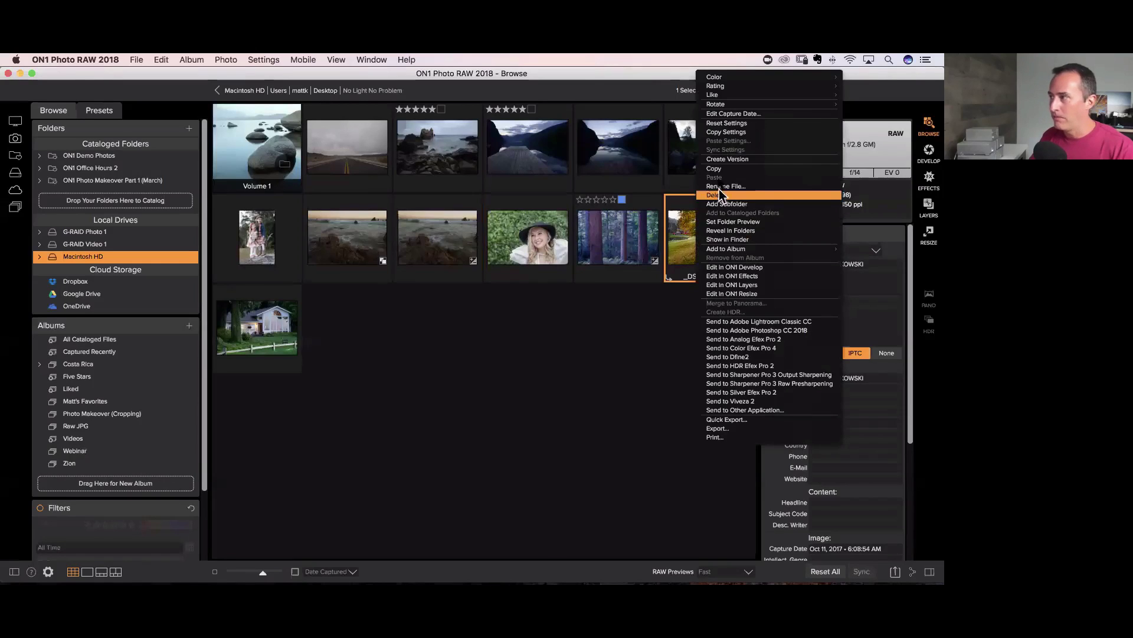
pyautogui.click(753, 160)
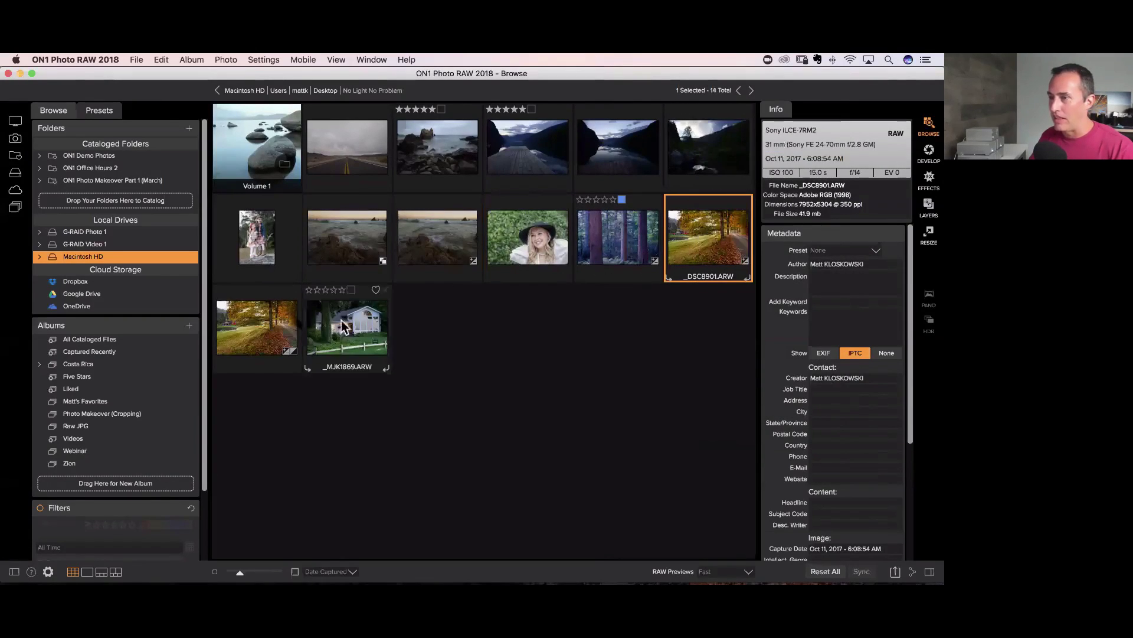
pyautogui.click(248, 325)
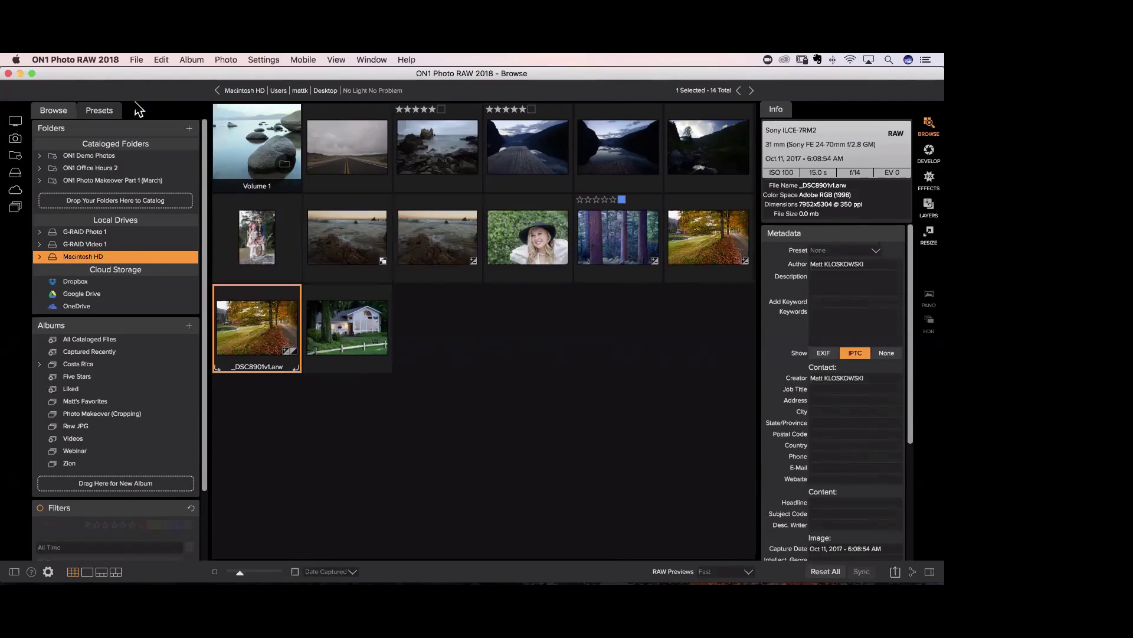
# - Open the application's Preferences
pyautogui.click(136, 60)
pyautogui.moveTo(88, 60)
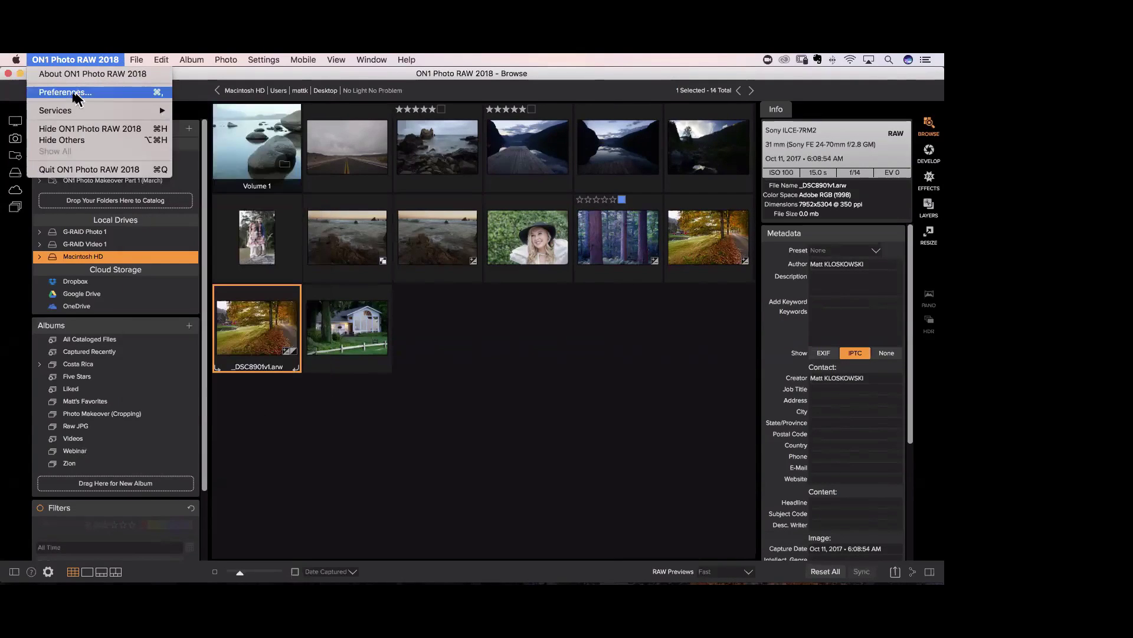
pyautogui.click(99, 95)
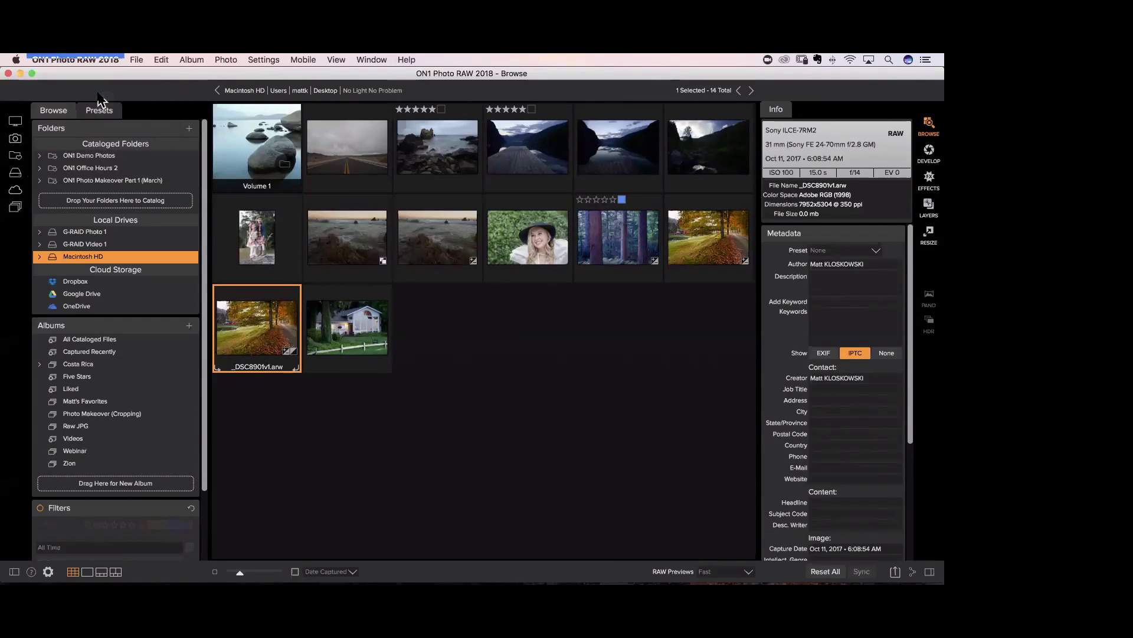
# - Review the Scrolling Controls choices in the General preferences and cancel the Preferences dialog
pyautogui.moveTo(431, 212); pyautogui.dragTo(253, 203)
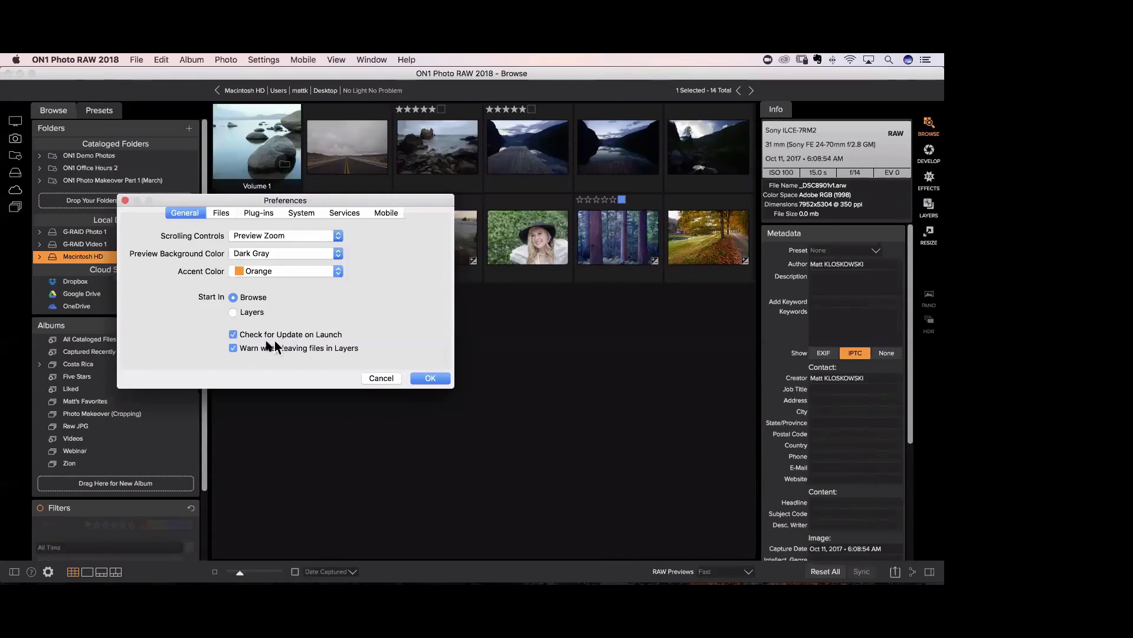
pyautogui.click(288, 237)
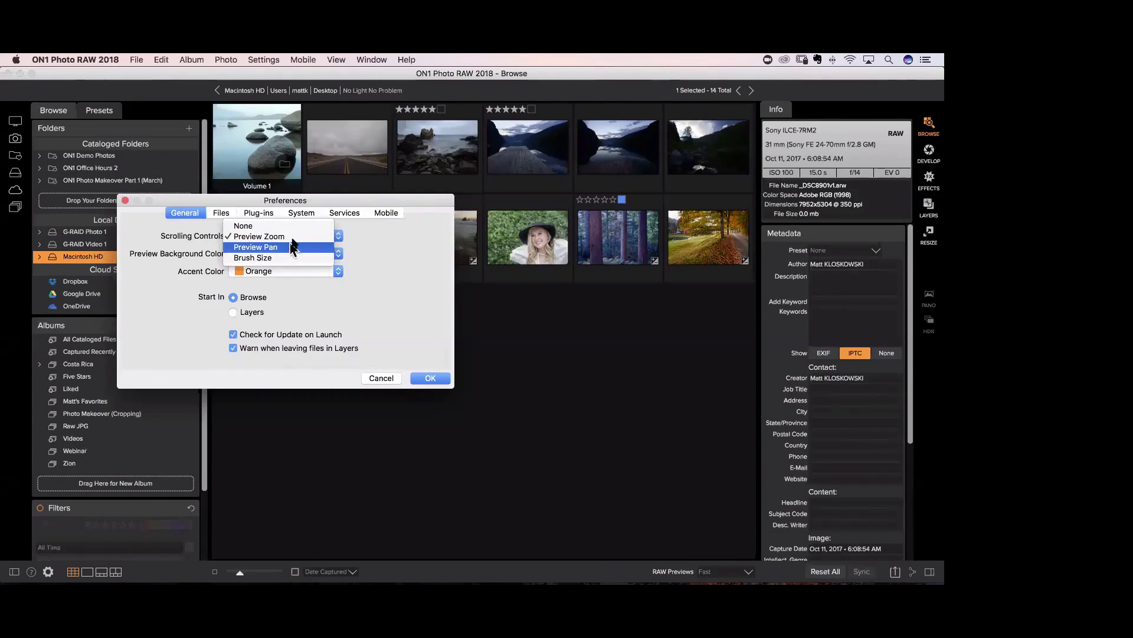
pyautogui.click(412, 277)
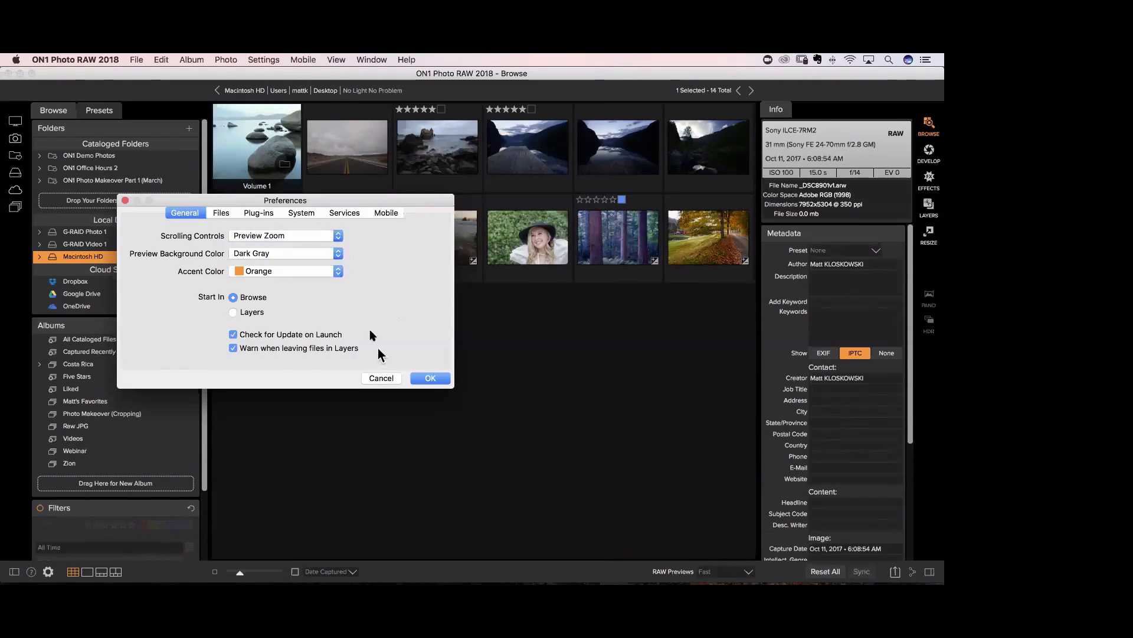
pyautogui.click(332, 235)
pyautogui.click(367, 244)
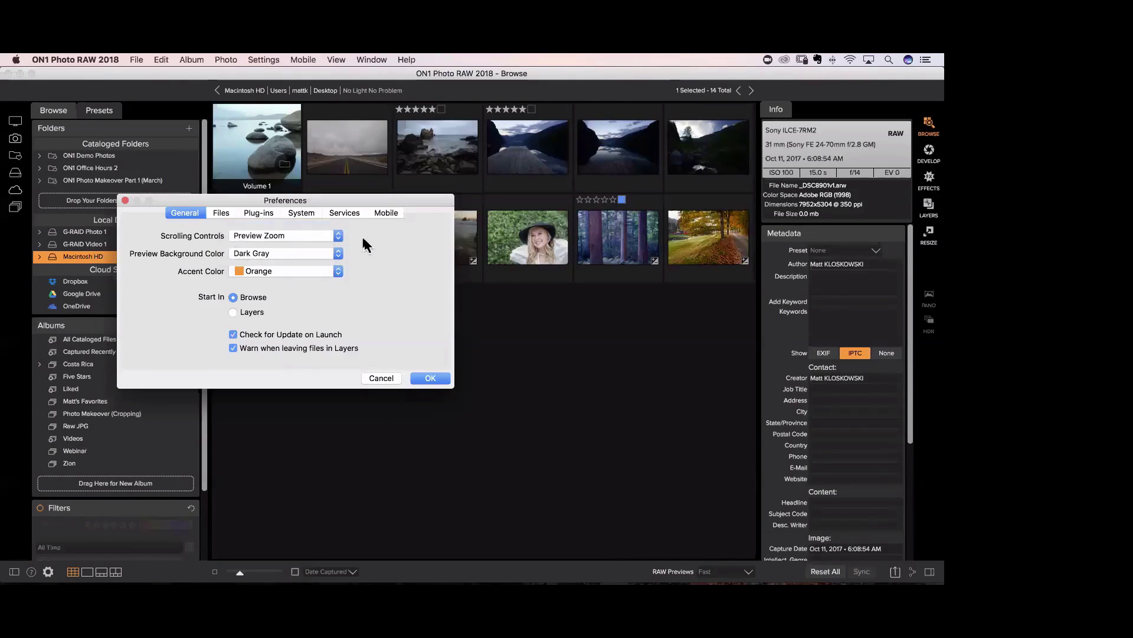
pyautogui.click(367, 379)
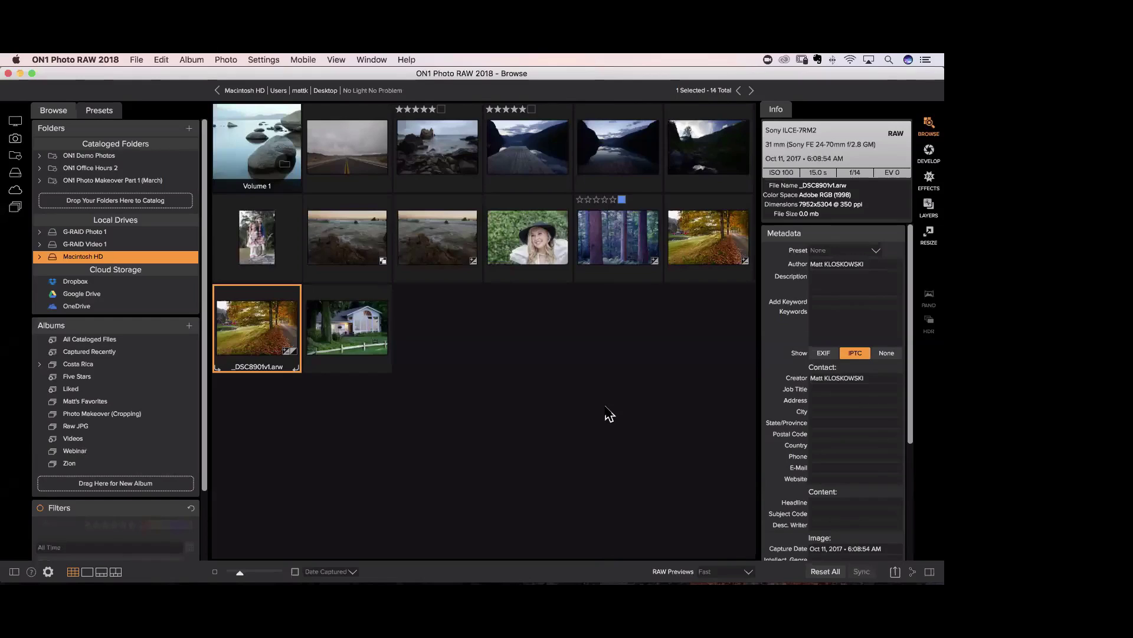
# - Select the autumn photo _DSC8901.ARW, open its export settings and examine the File Type options
pyautogui.click(376, 409)
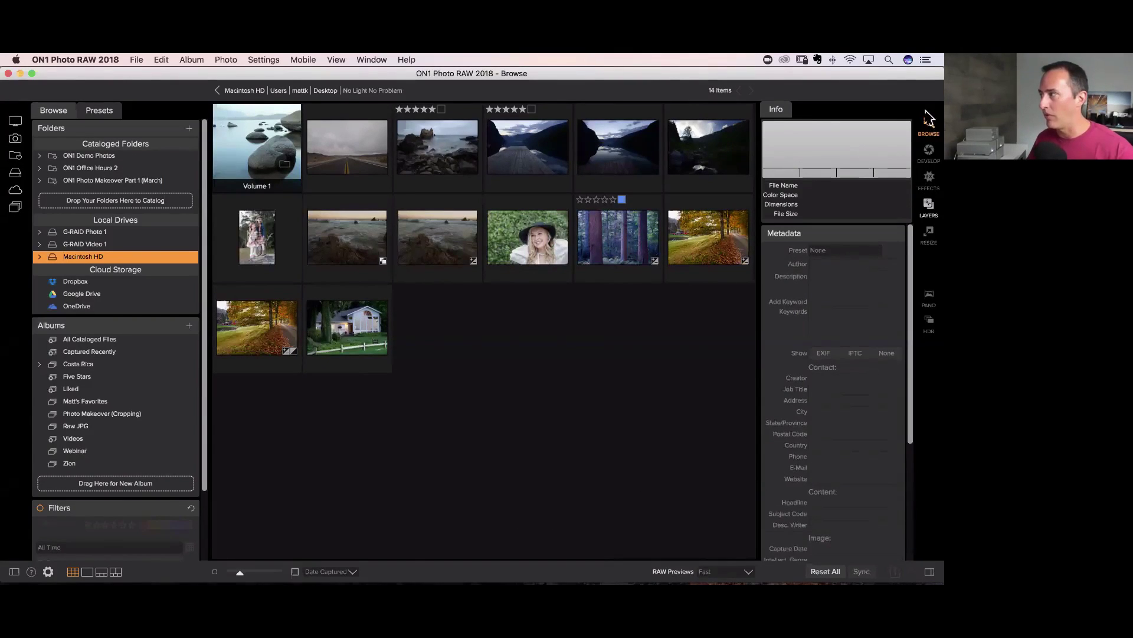
pyautogui.click(136, 59)
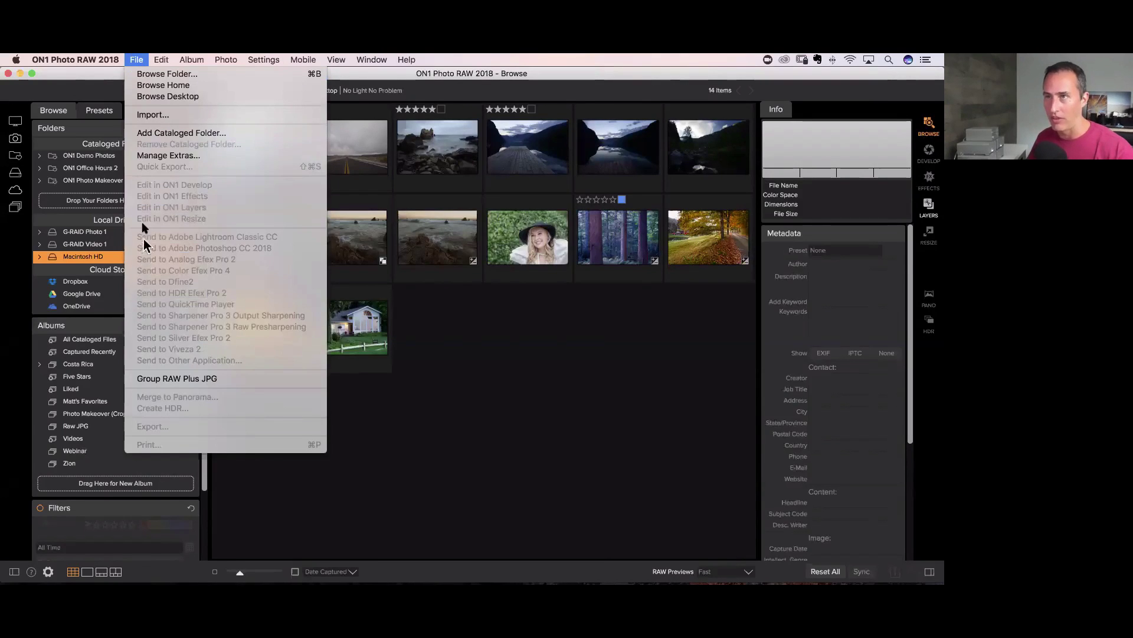
pyautogui.click(141, 59)
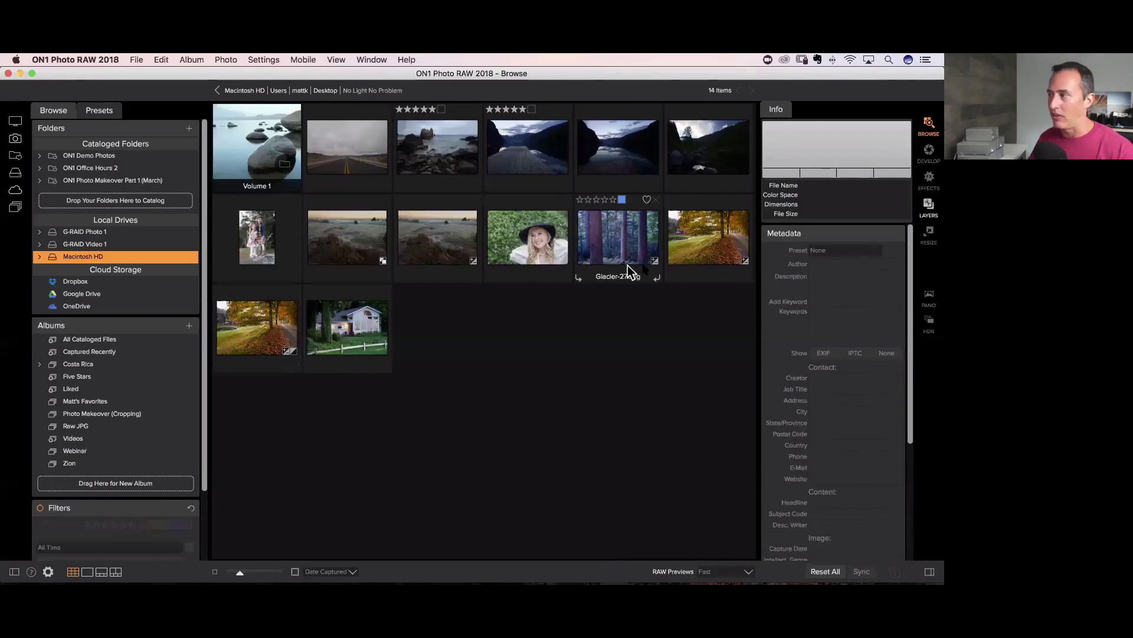
pyautogui.click(720, 239)
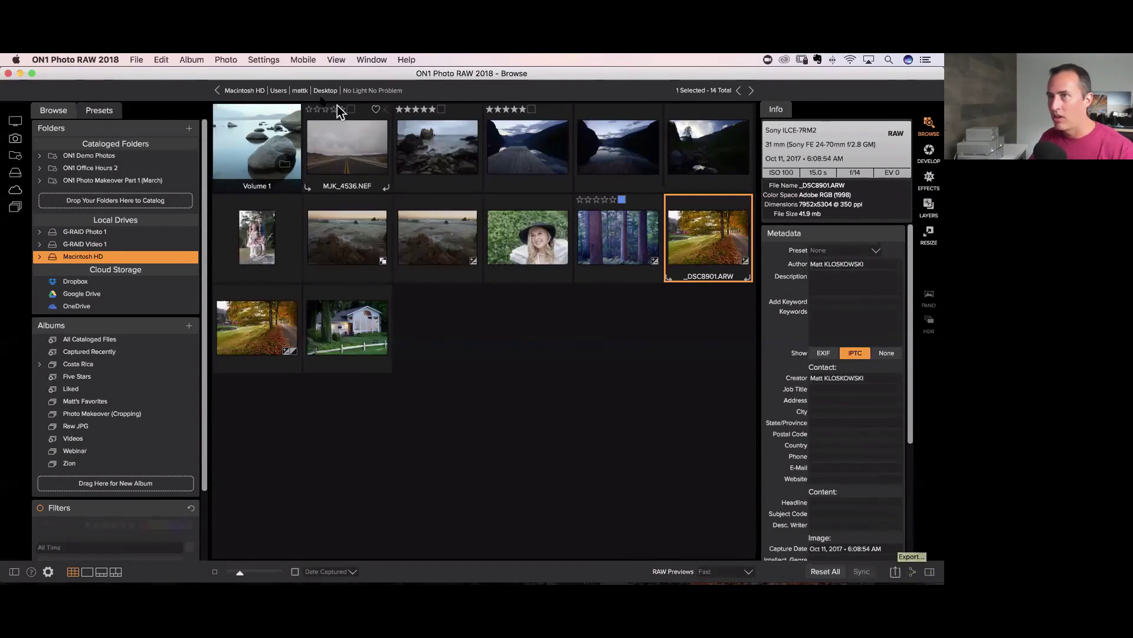
pyautogui.click(136, 60)
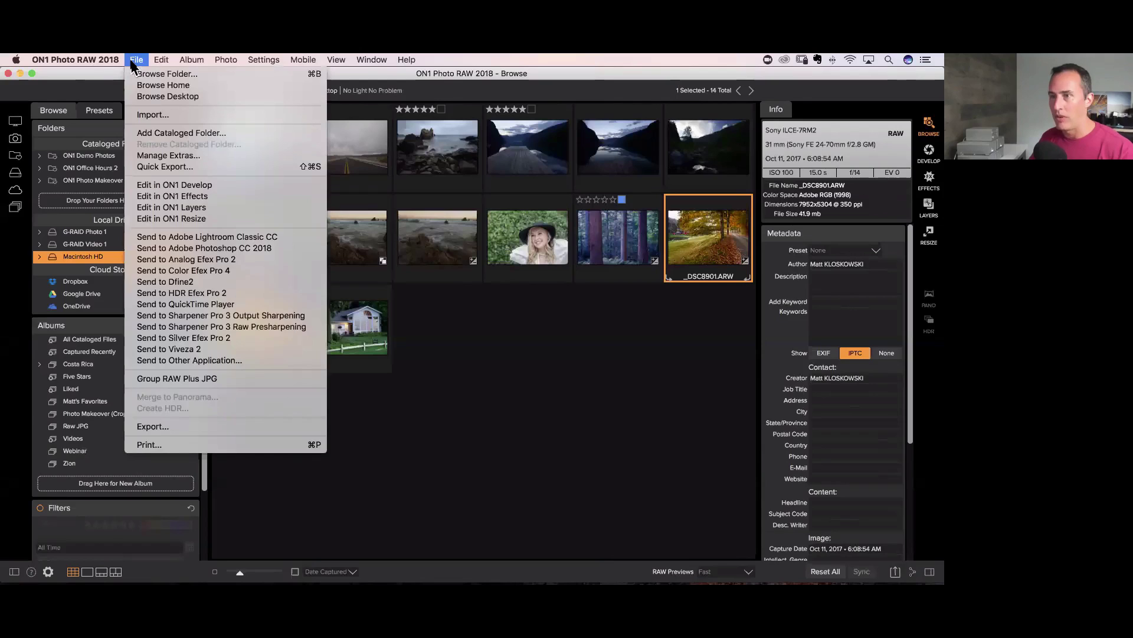
pyautogui.click(155, 426)
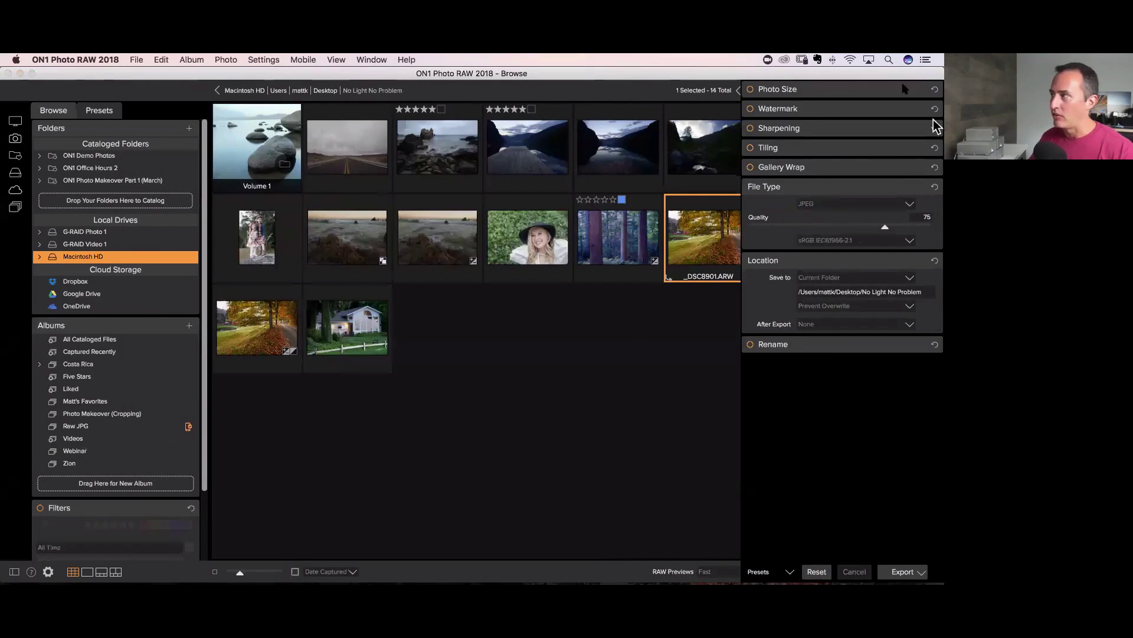
pyautogui.click(841, 205)
pyautogui.click(838, 211)
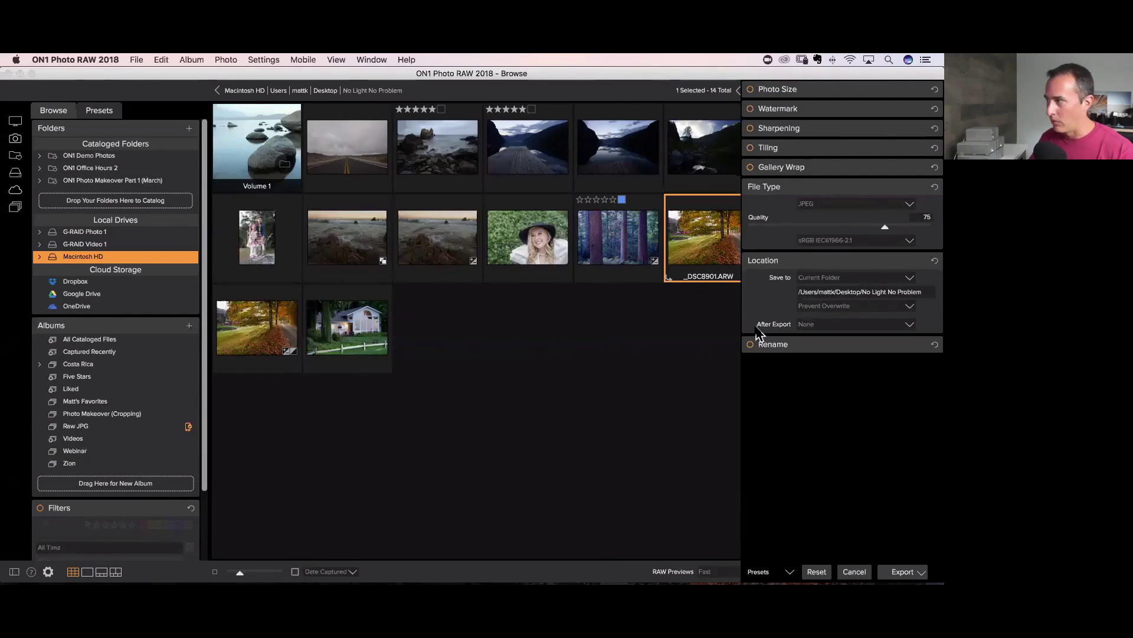
# - Enable Photo Size in the export settings with a width of 3000 pixels, and cancel the export
pyautogui.click(787, 93)
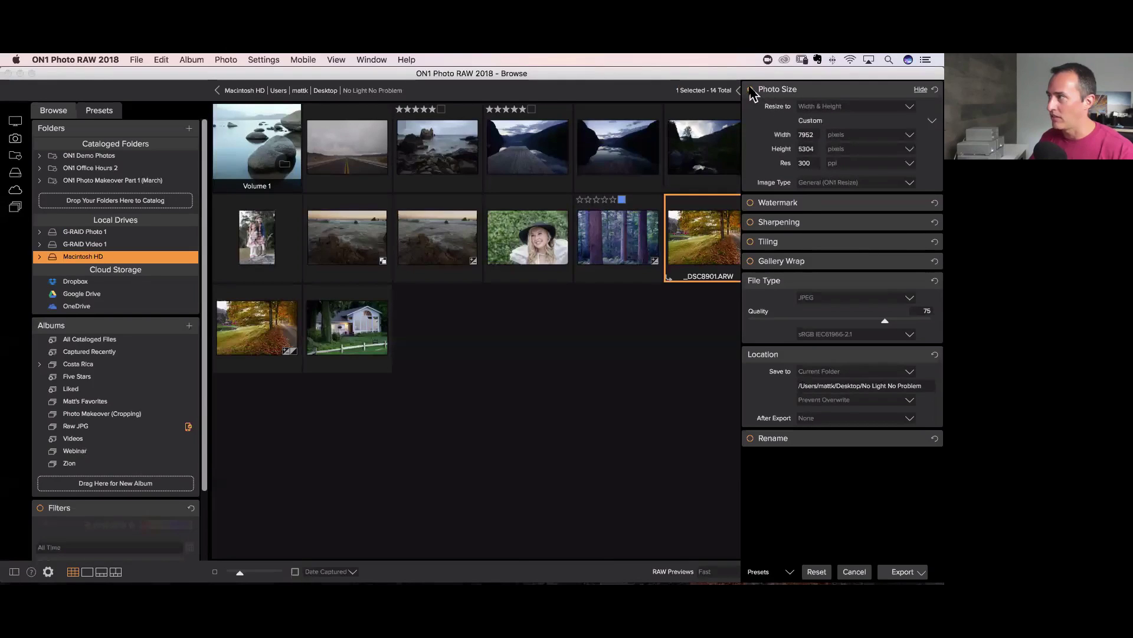
pyautogui.click(807, 136)
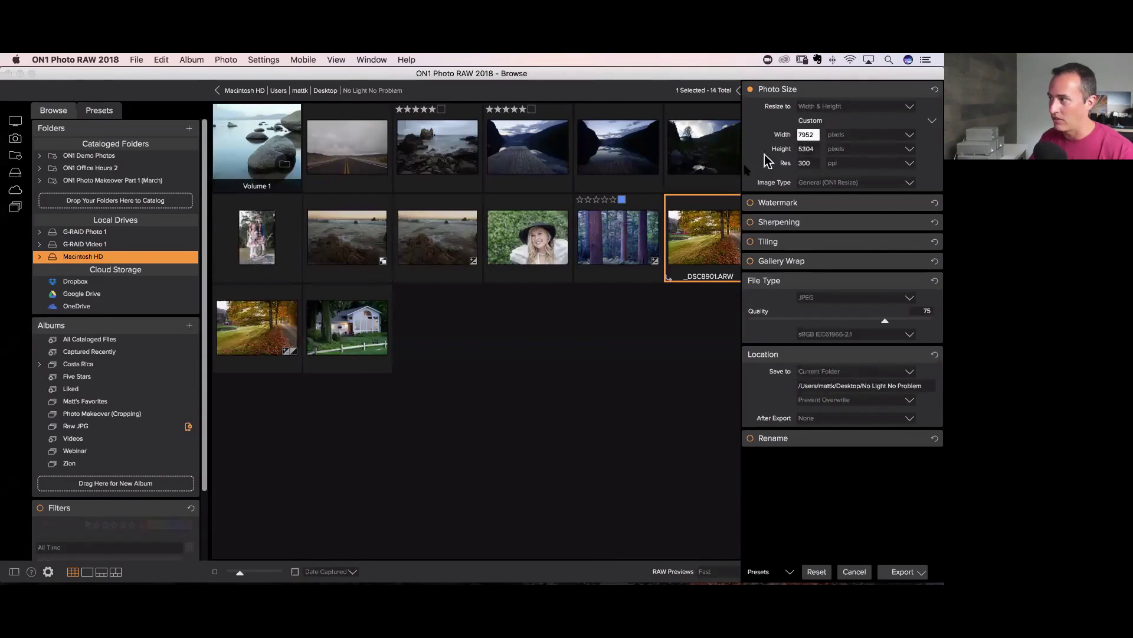
pyautogui.doubleClick(806, 135)
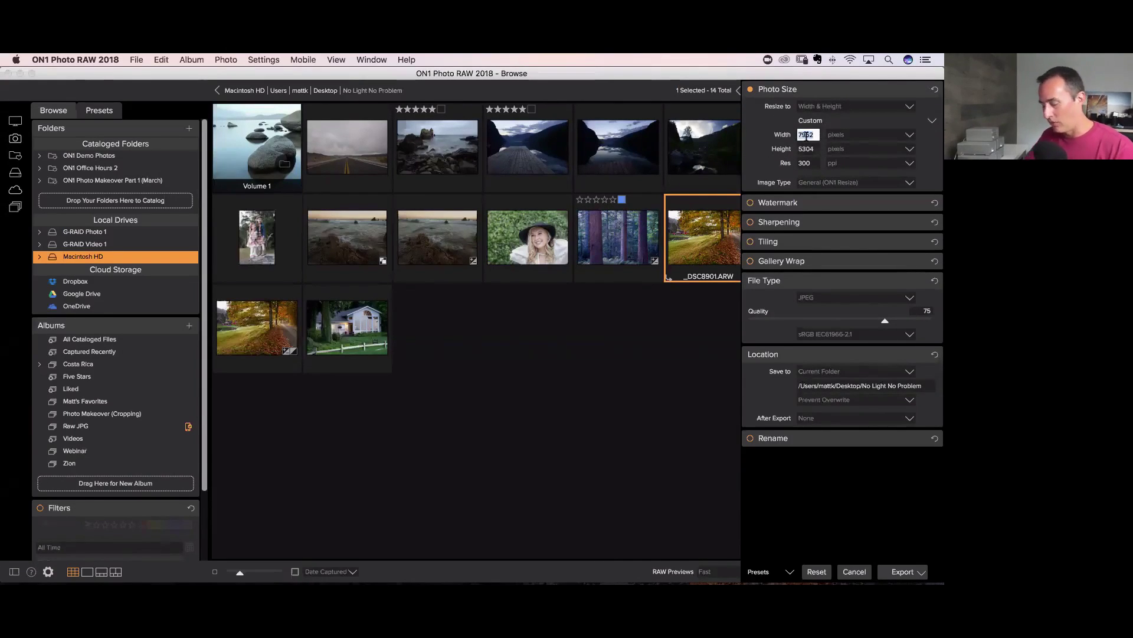
pyautogui.write('3000')
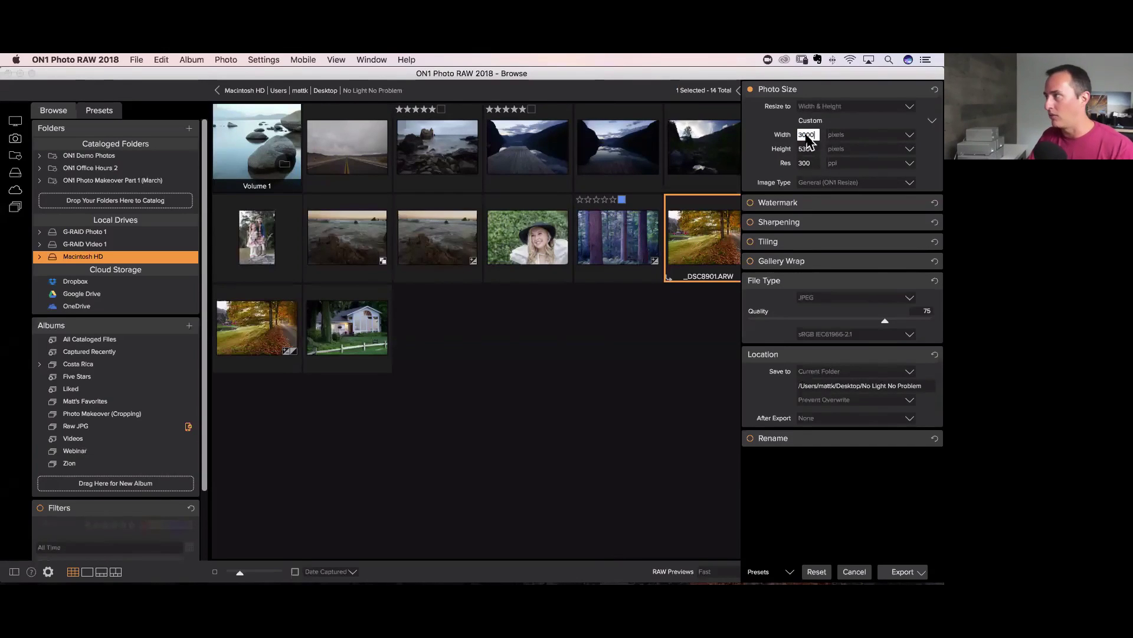
pyautogui.click(845, 121)
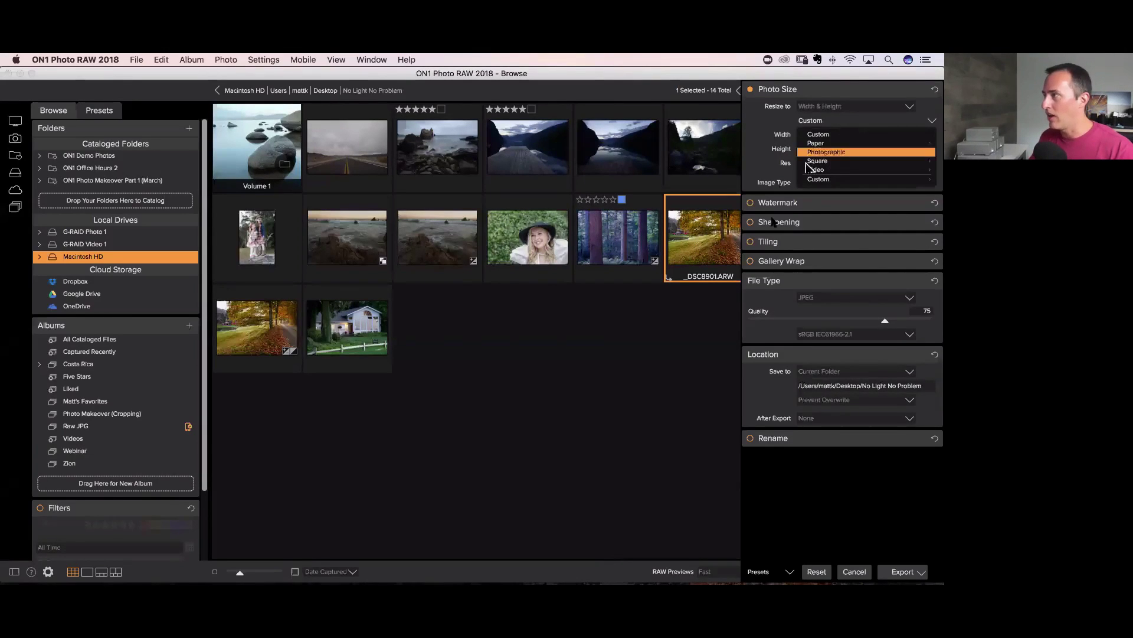
pyautogui.click(767, 490)
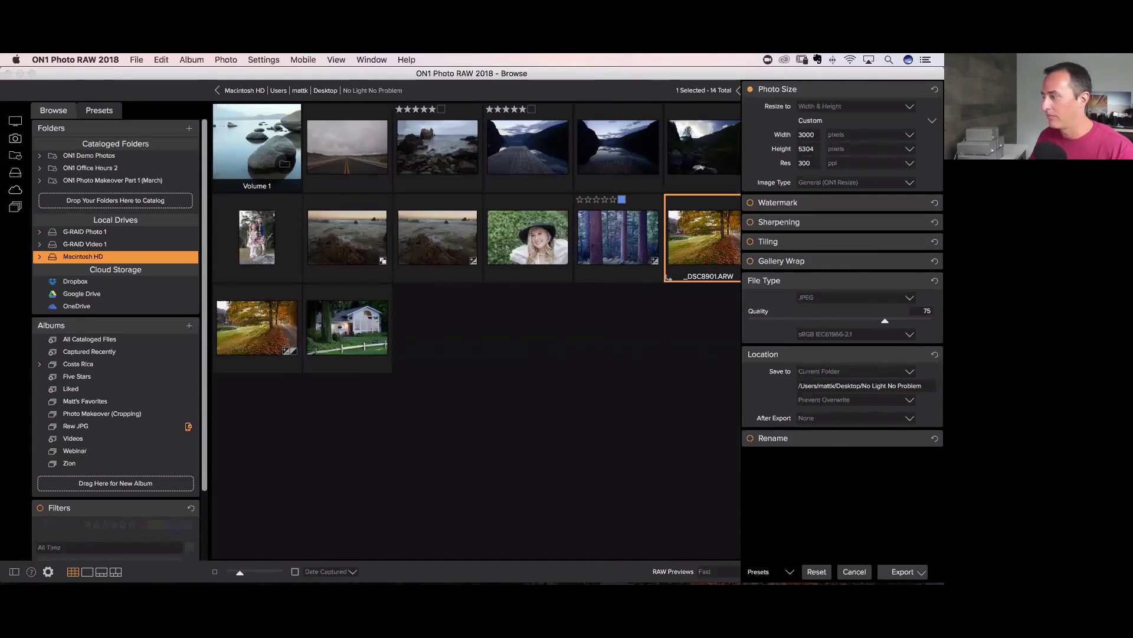
pyautogui.click(854, 571)
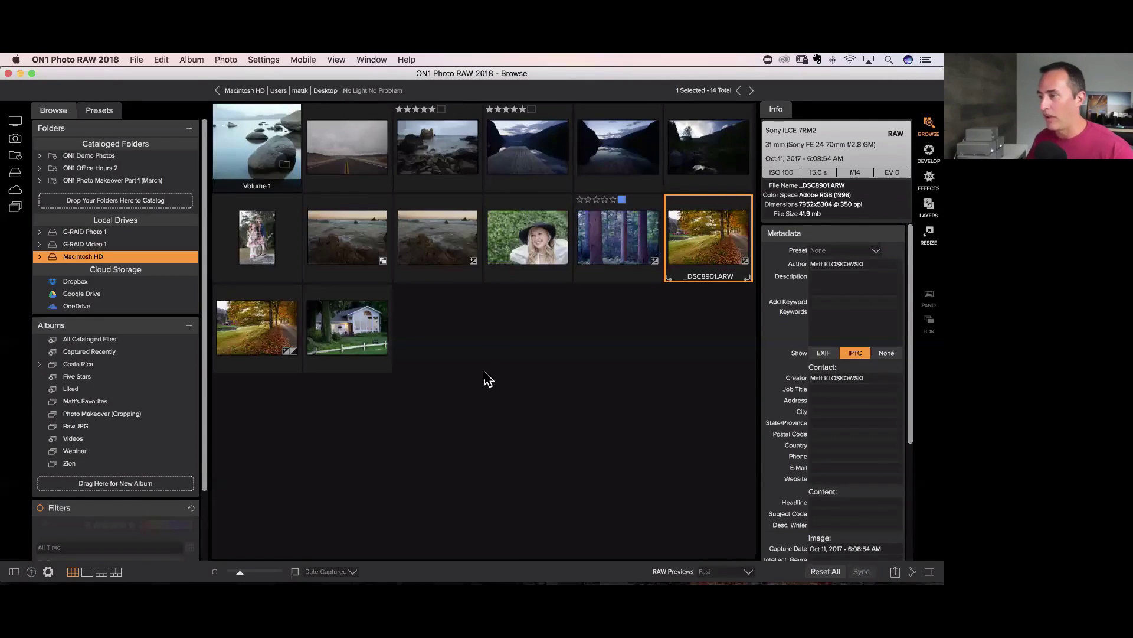
# - Select the road photo MJK_4536.NEF and review the commands for sending it to other applications
pyautogui.click(385, 411)
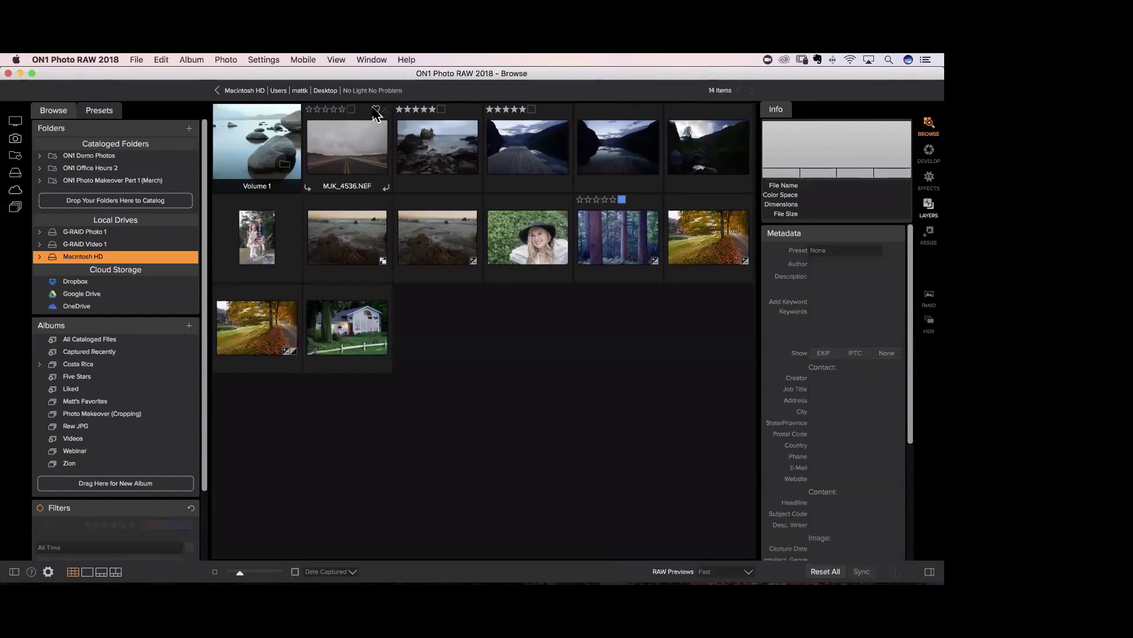
pyautogui.click(345, 148)
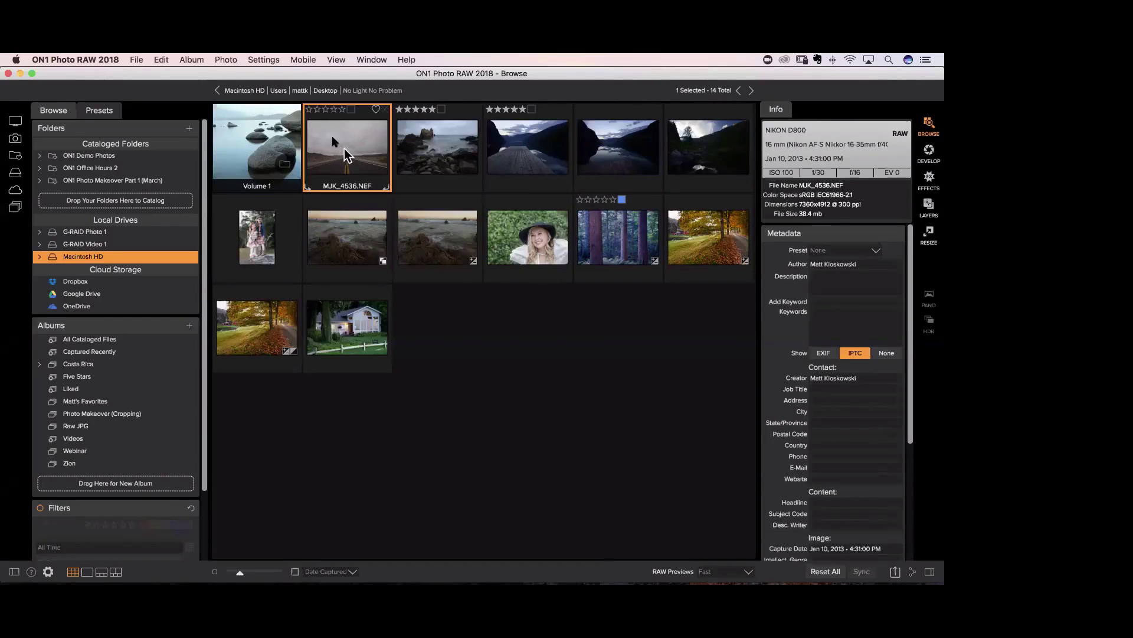
pyautogui.click(137, 60)
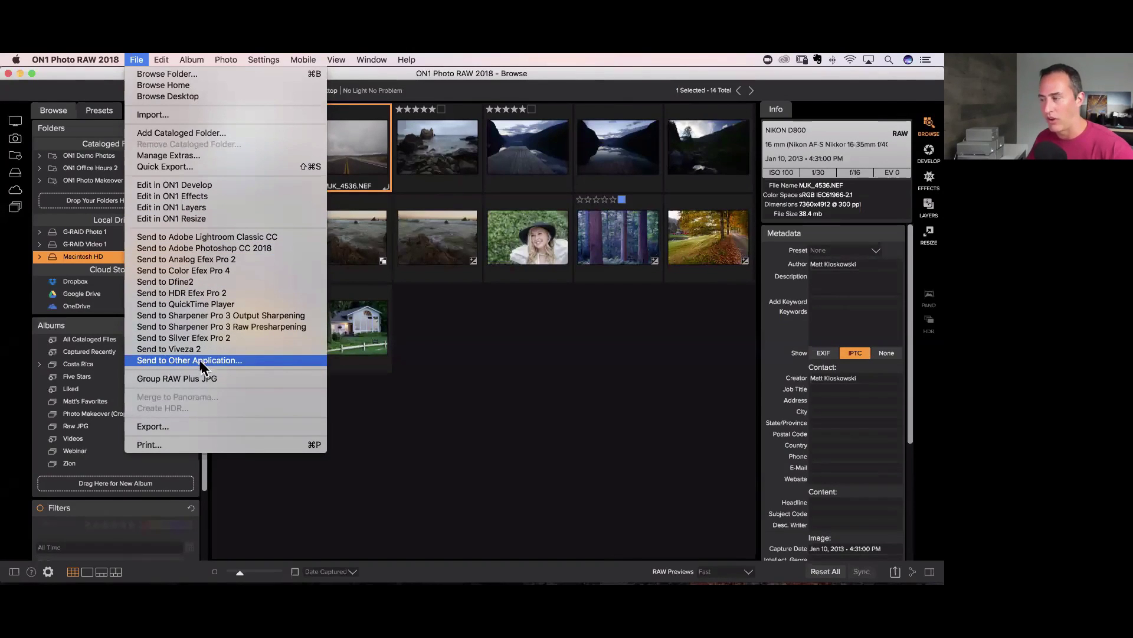
pyautogui.click(601, 402)
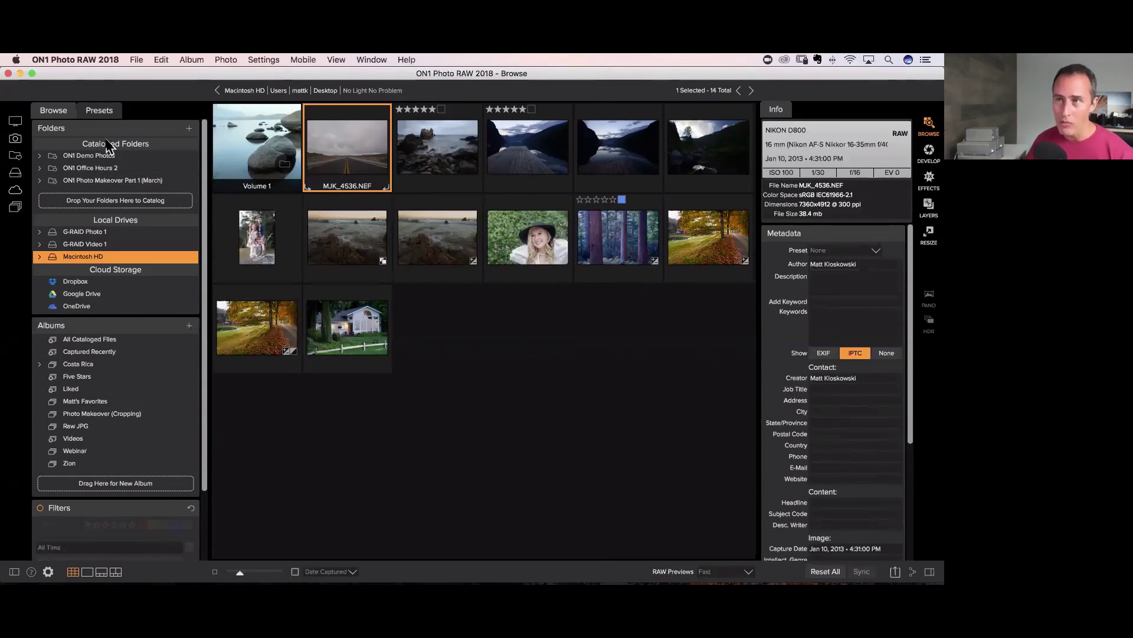
pyautogui.scroll(-3, 113, 380)
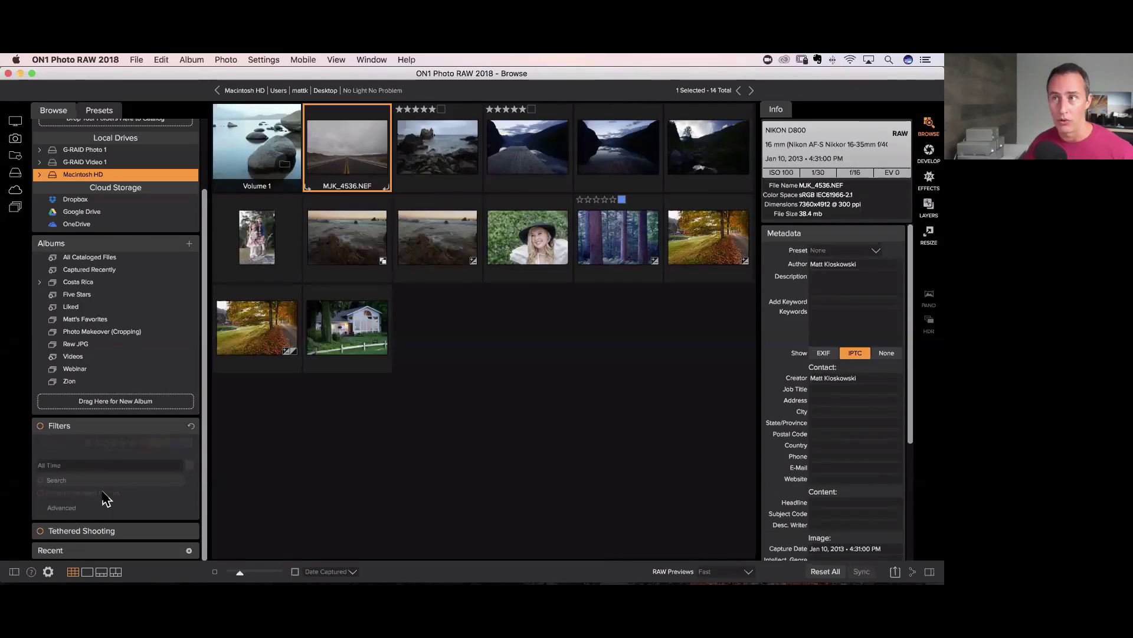
pyautogui.scroll(3, 105, 499)
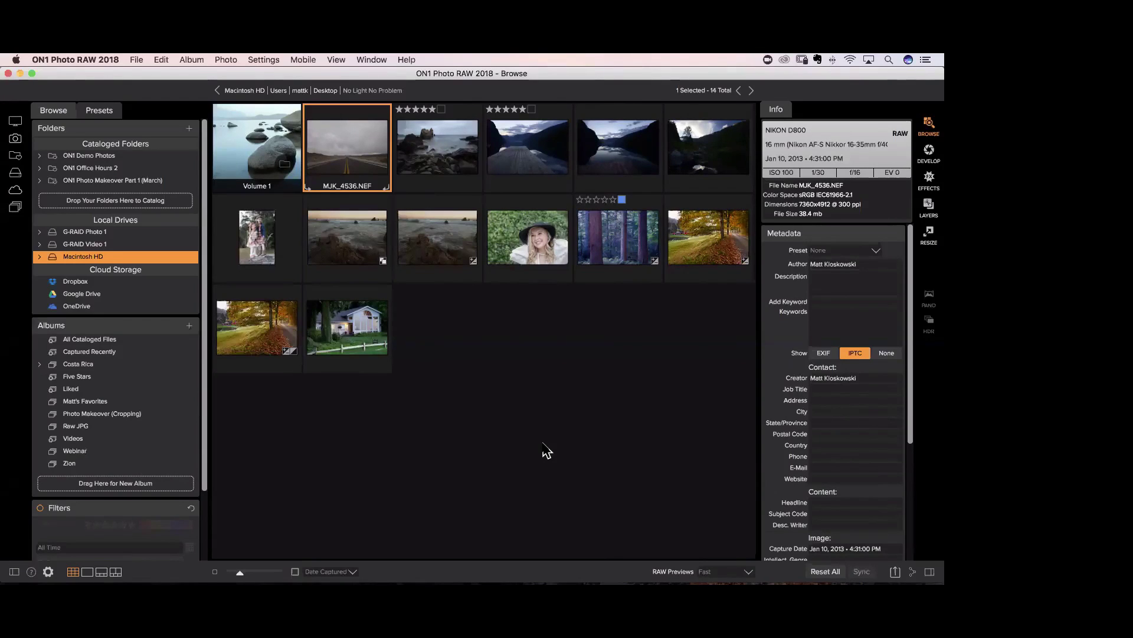
# - Deselect the photo, reopen Preferences and examine the Files settings, including the ON1 sidecar option, and accept the dialog
pyautogui.click(332, 426)
pyautogui.click(89, 60)
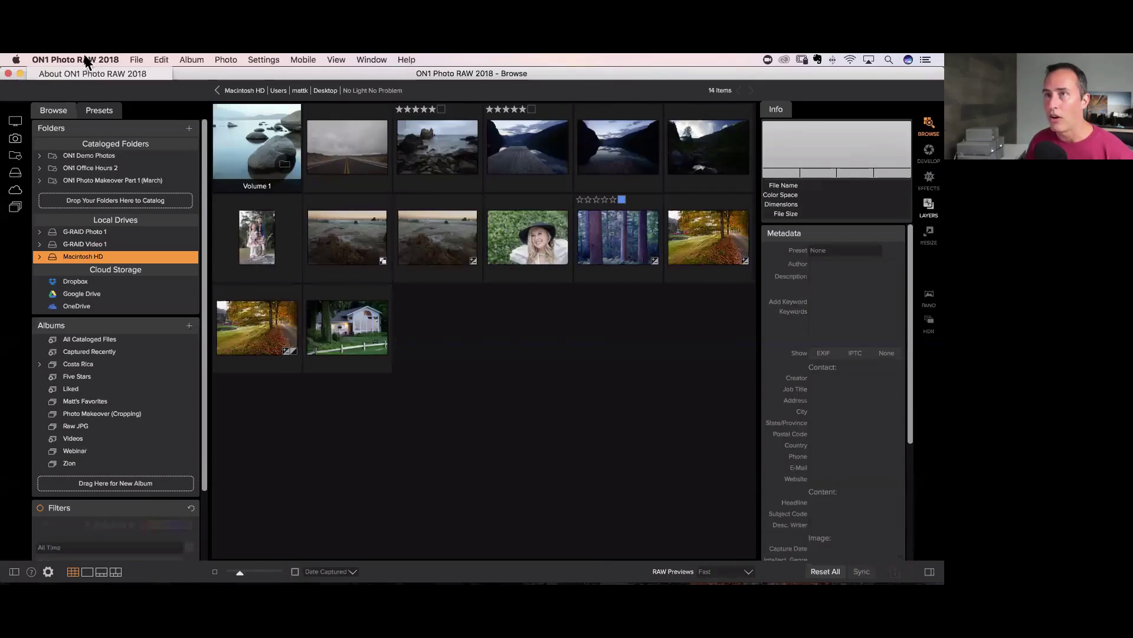
pyautogui.click(73, 92)
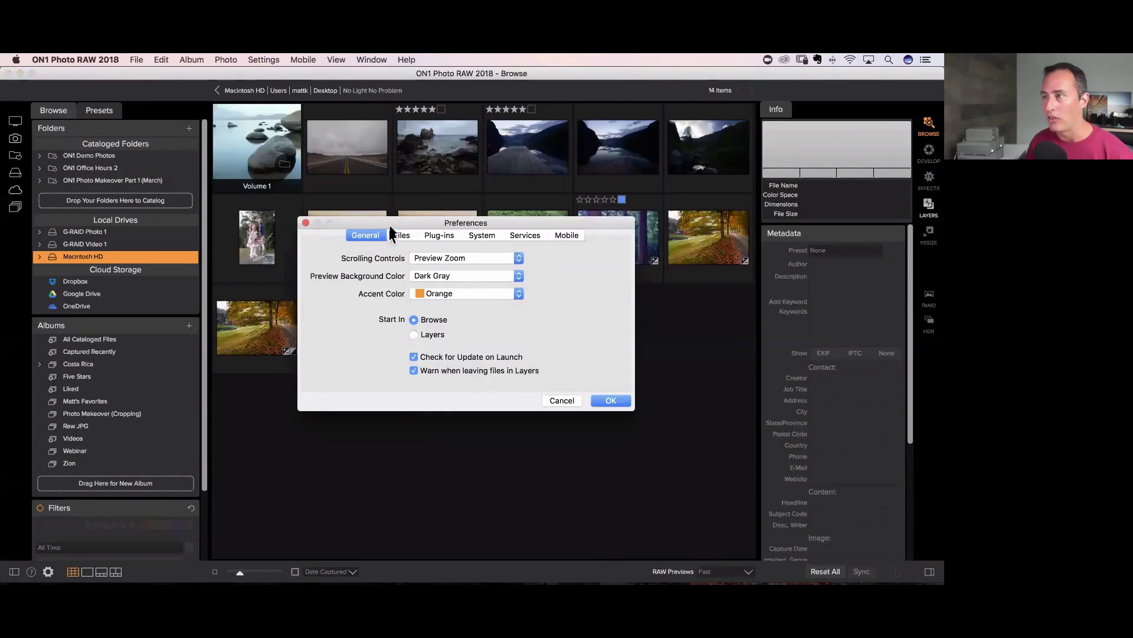
pyautogui.moveTo(402, 222); pyautogui.dragTo(219, 181)
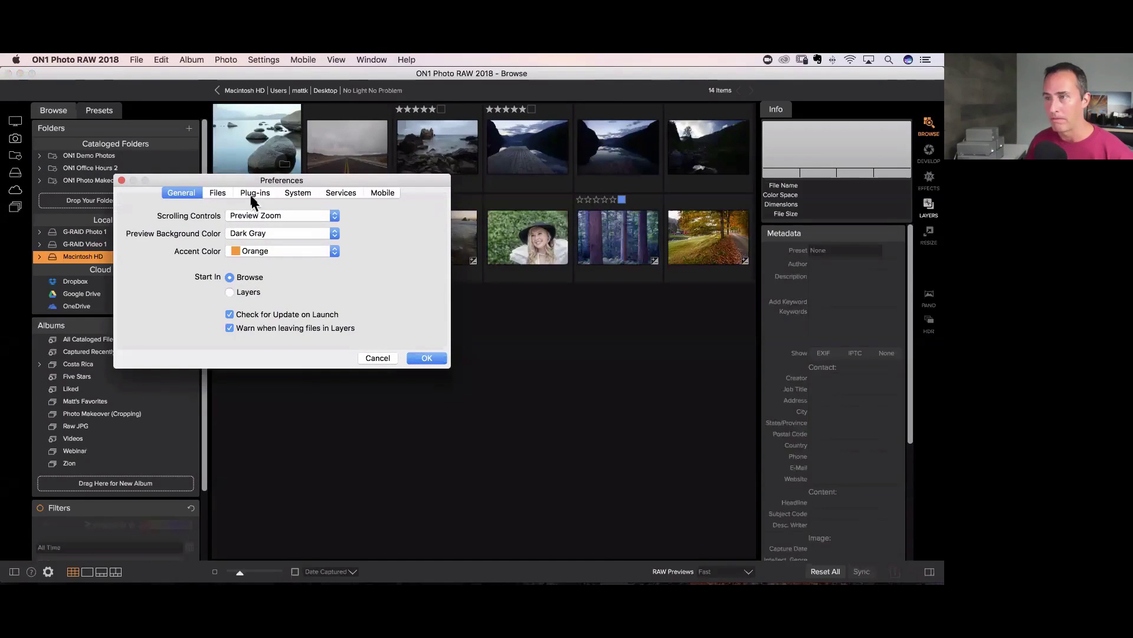
pyautogui.click(218, 193)
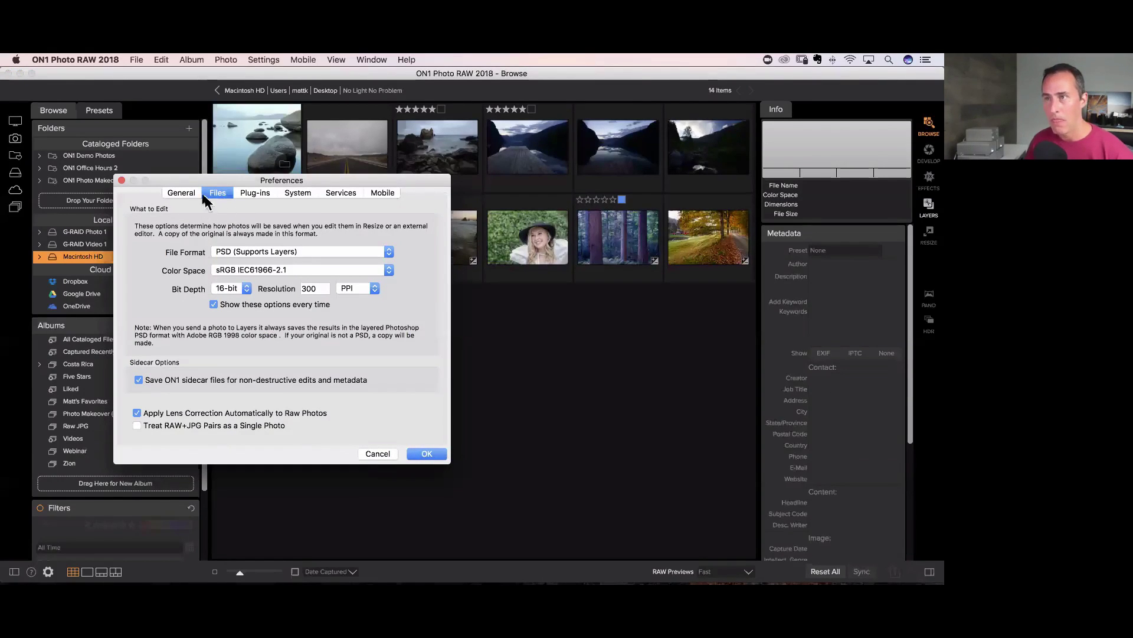
pyautogui.click(180, 193)
pyautogui.click(219, 193)
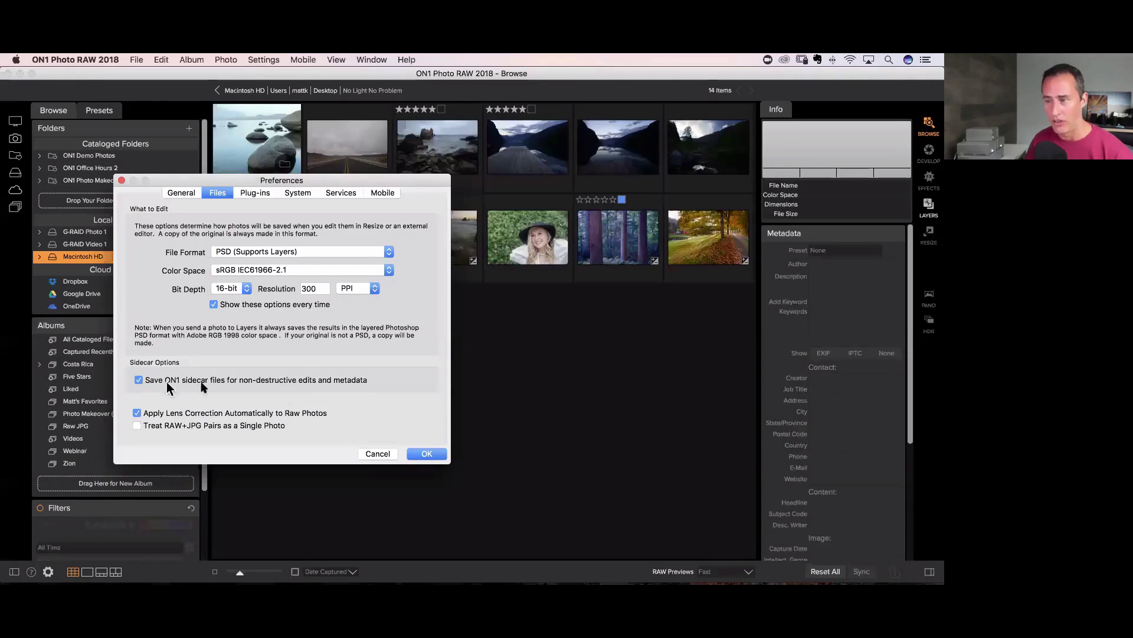
pyautogui.click(424, 456)
# - Show the autumn photo _DSC8901.ARW in Finder and select its sidecar file _DSC8901.on1
pyautogui.click(352, 154)
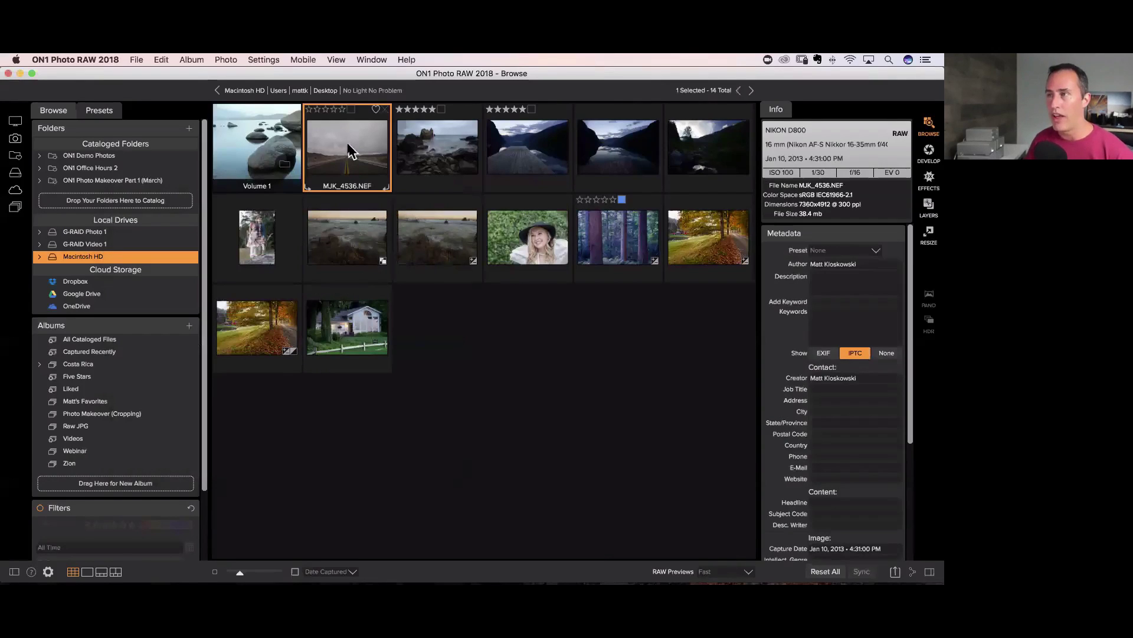
pyautogui.click(723, 248)
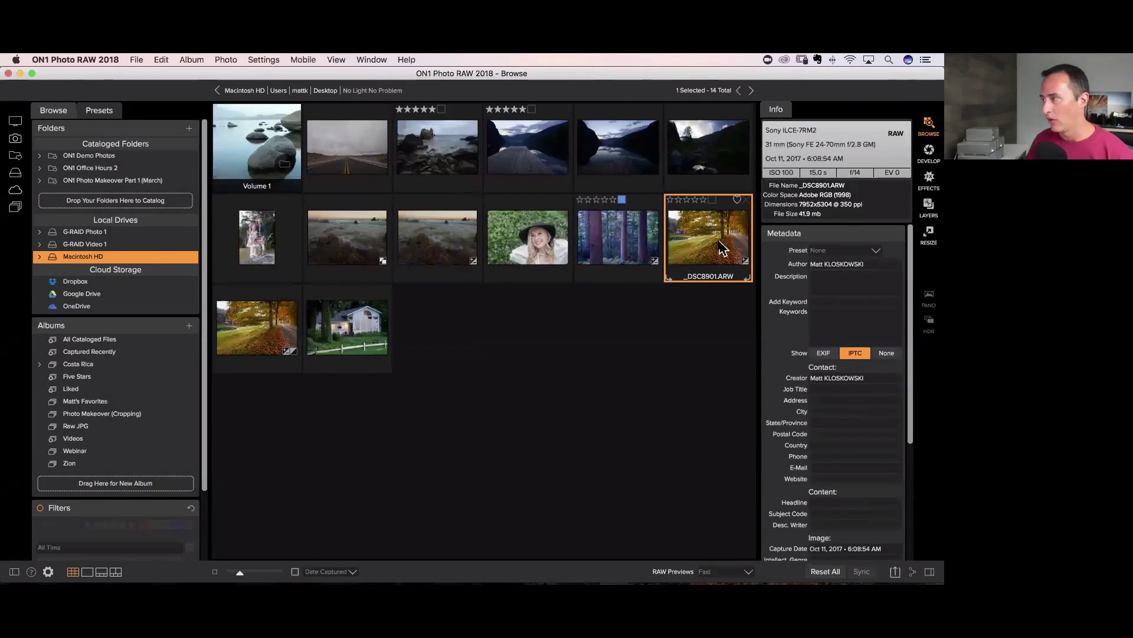
pyautogui.rightClick(723, 248)
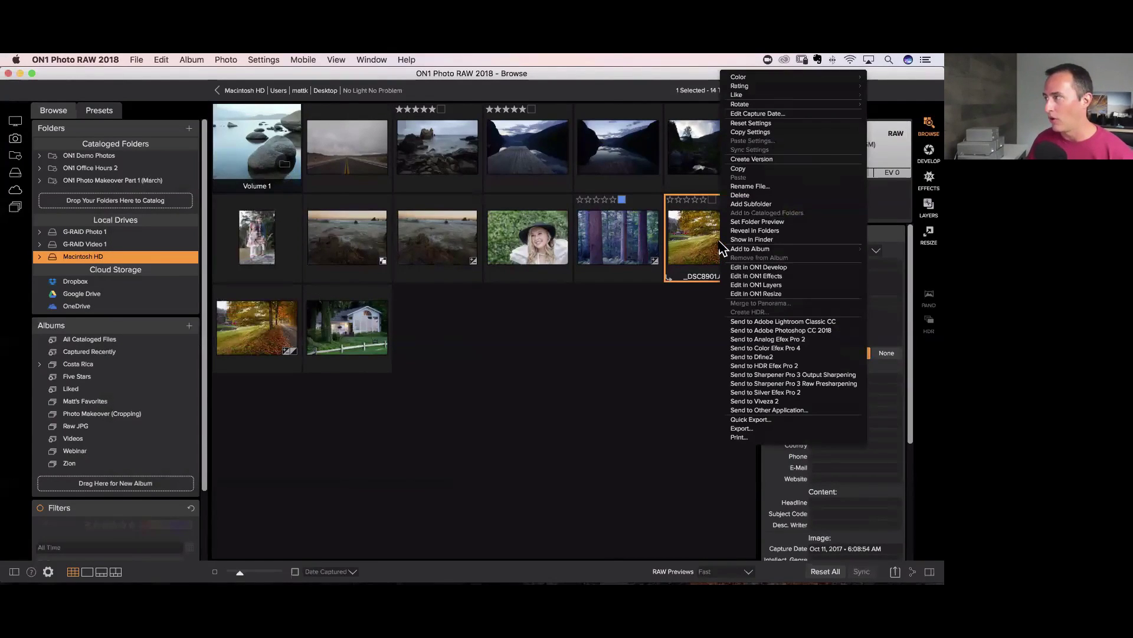
pyautogui.click(750, 239)
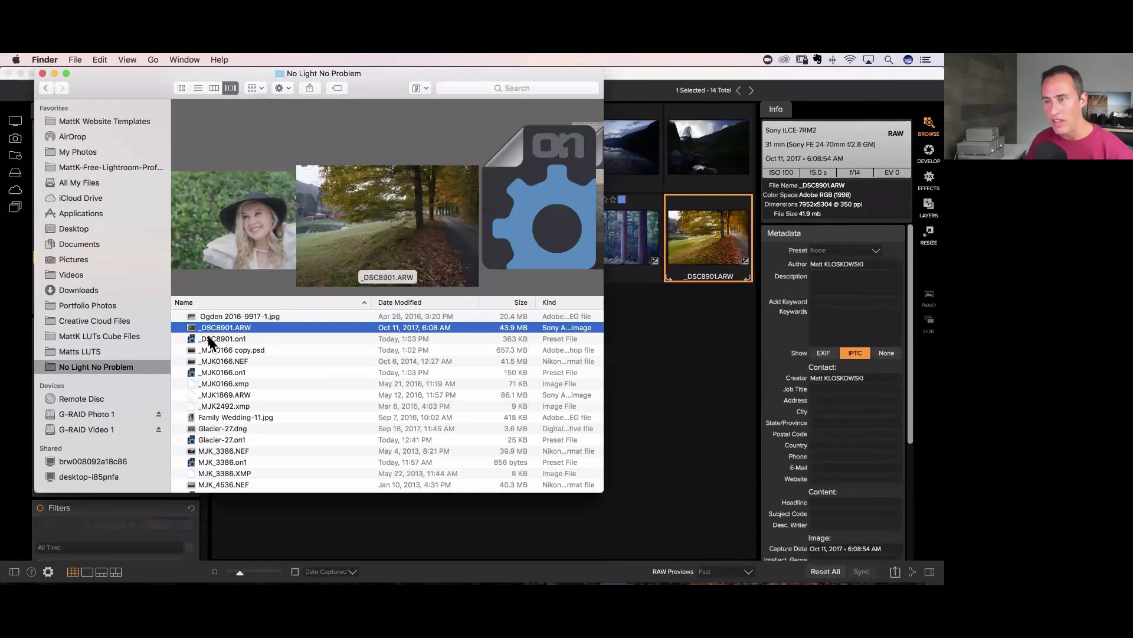
pyautogui.click(219, 341)
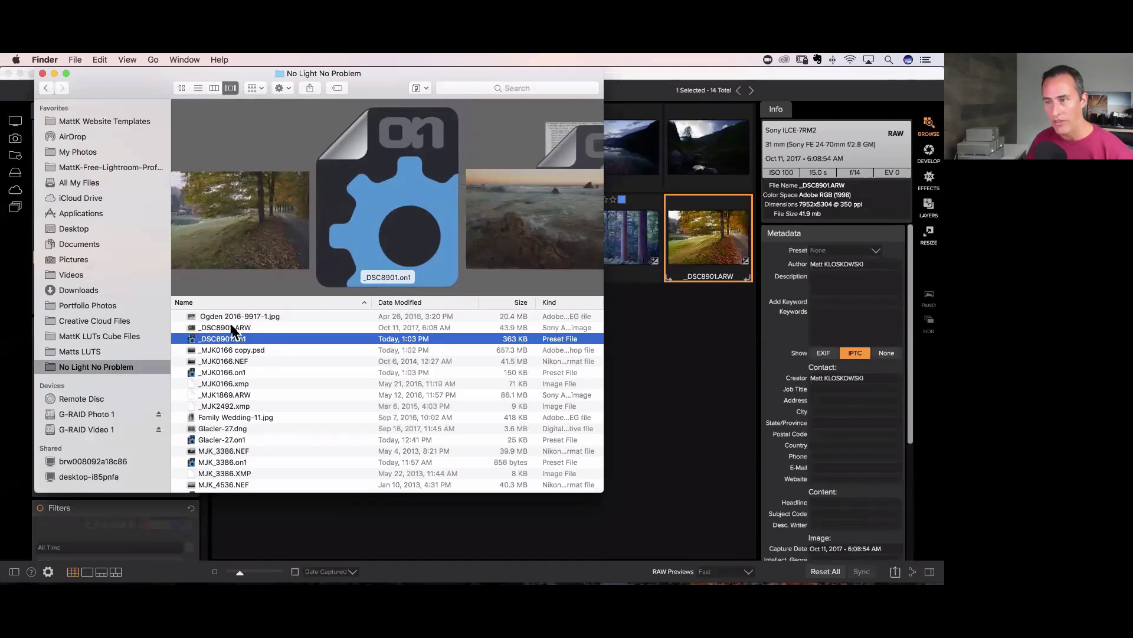
# - Compare the raw photo _DSC8901.ARW with its sidecar file _DSC8901.on1 in the No Light No Problem folder
pyautogui.click(235, 328)
pyautogui.press('Down')
pyautogui.click(241, 329)
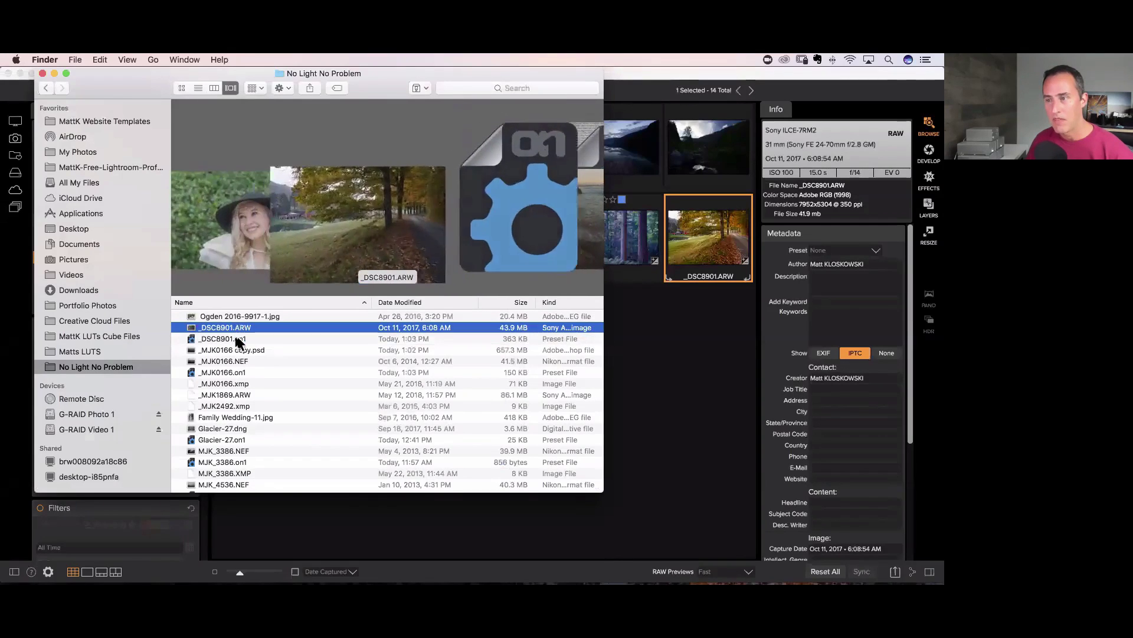
pyautogui.press('Down')
pyautogui.click(243, 328)
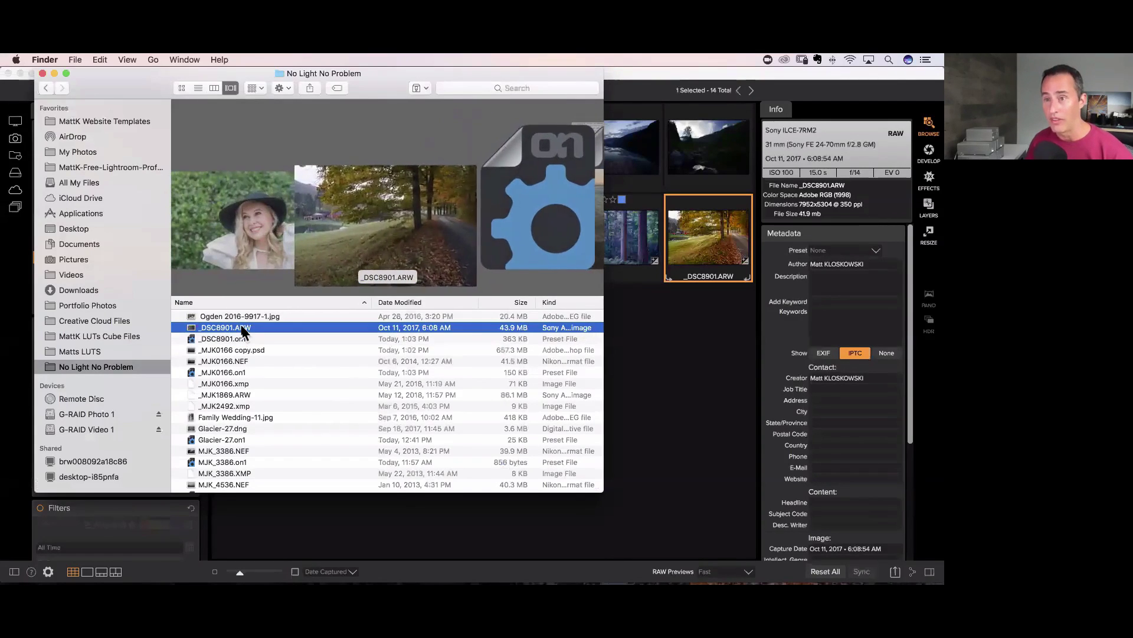
pyautogui.click(232, 336)
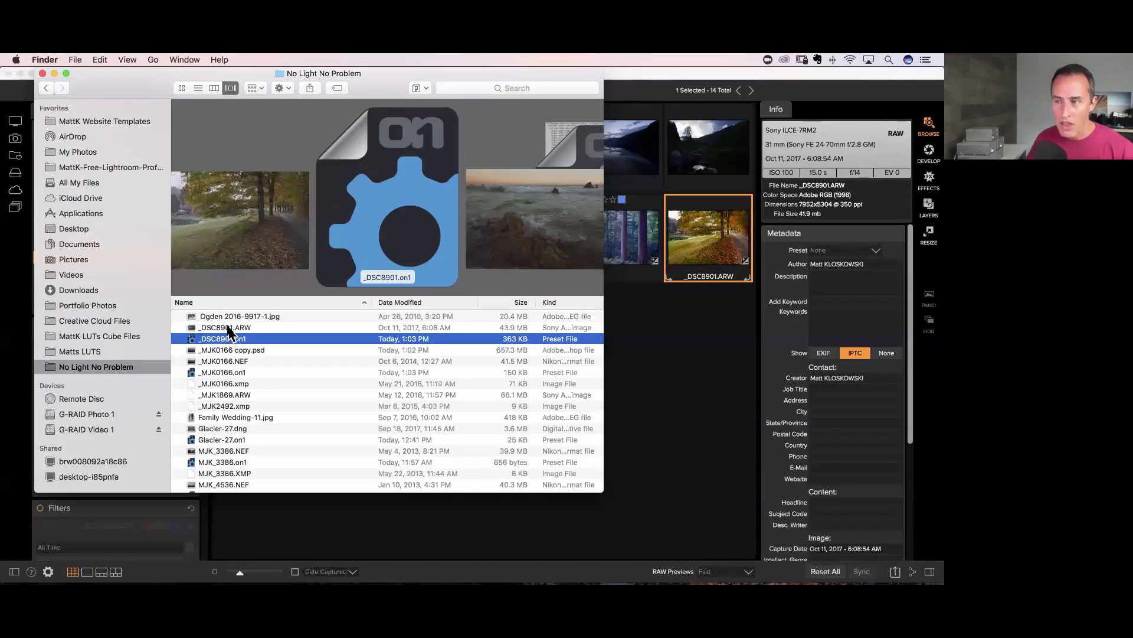
pyautogui.click(229, 328)
pyautogui.click(229, 340)
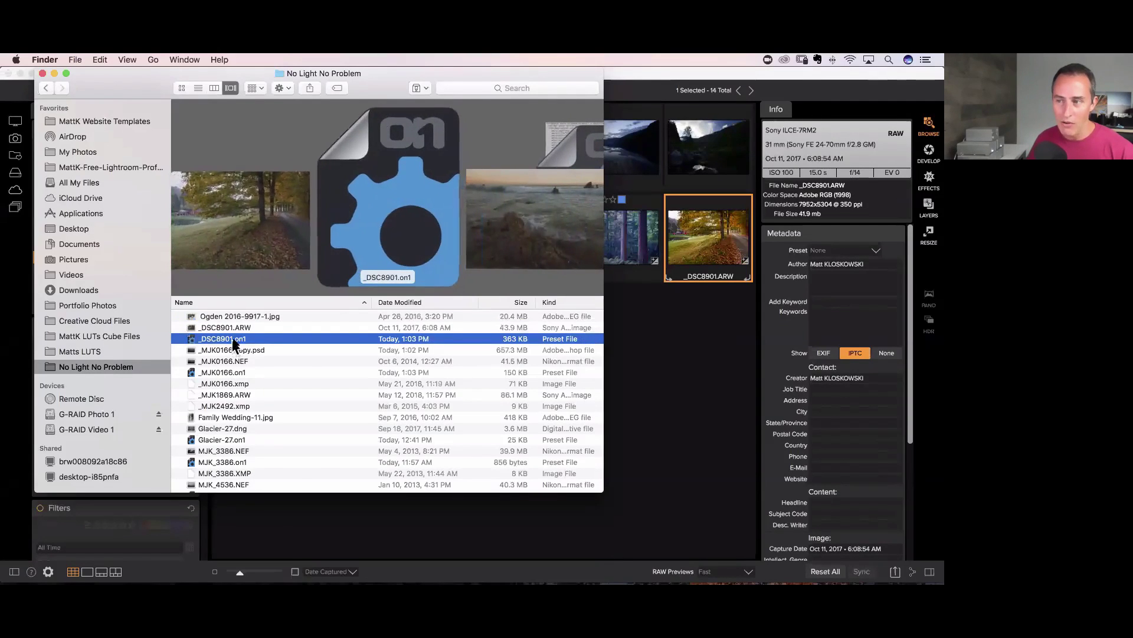
pyautogui.click(213, 329)
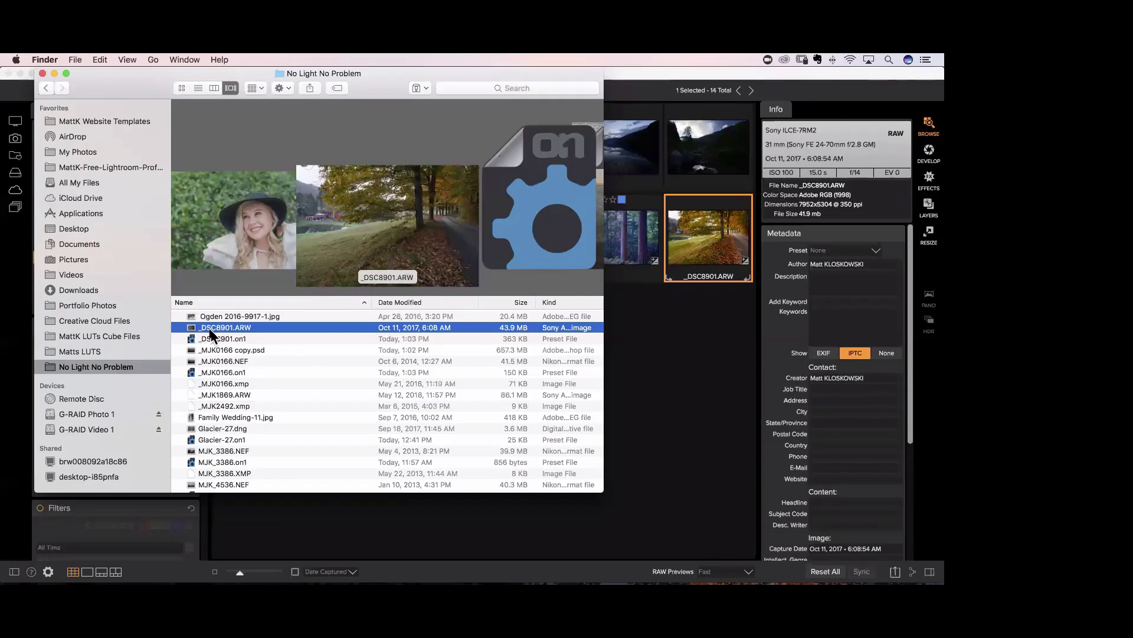
pyautogui.click(206, 340)
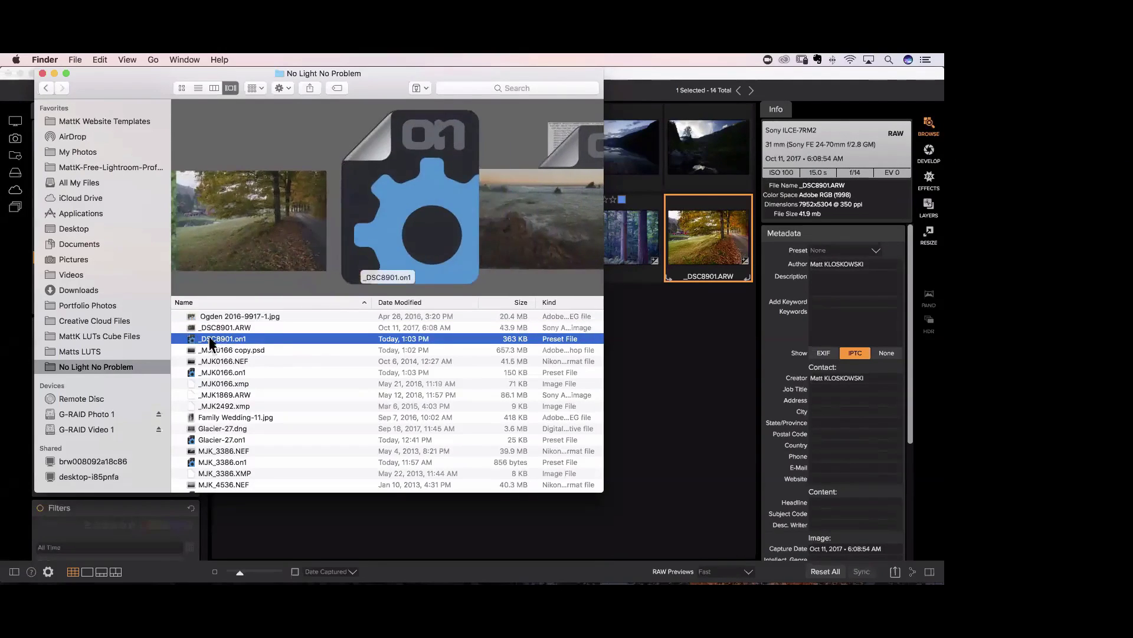
pyautogui.press('Up')
pyautogui.click(215, 338)
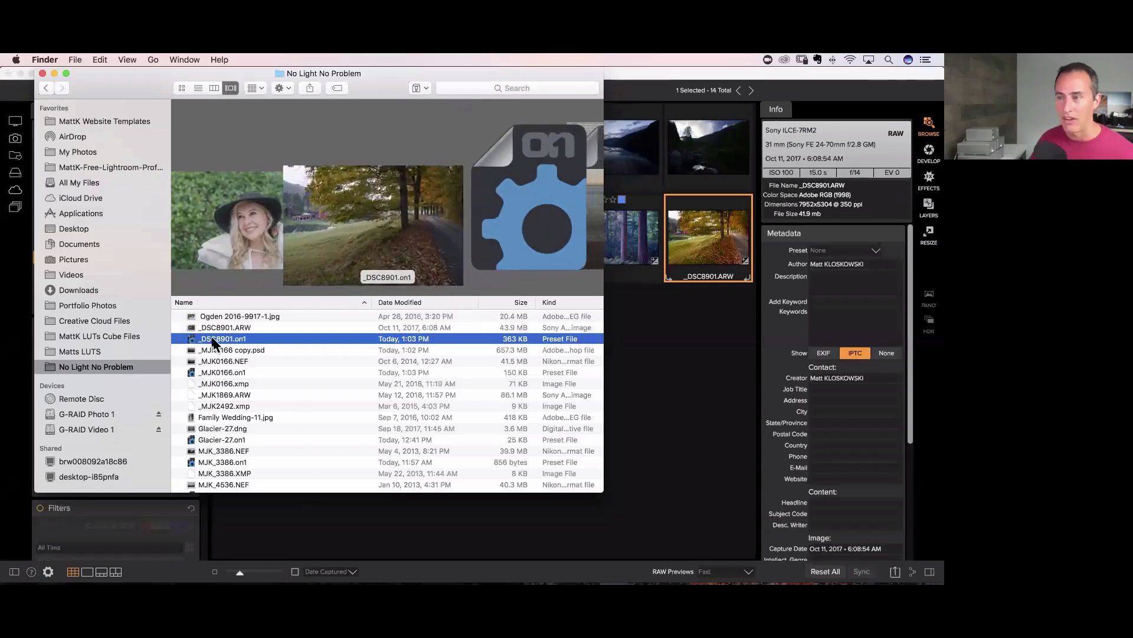